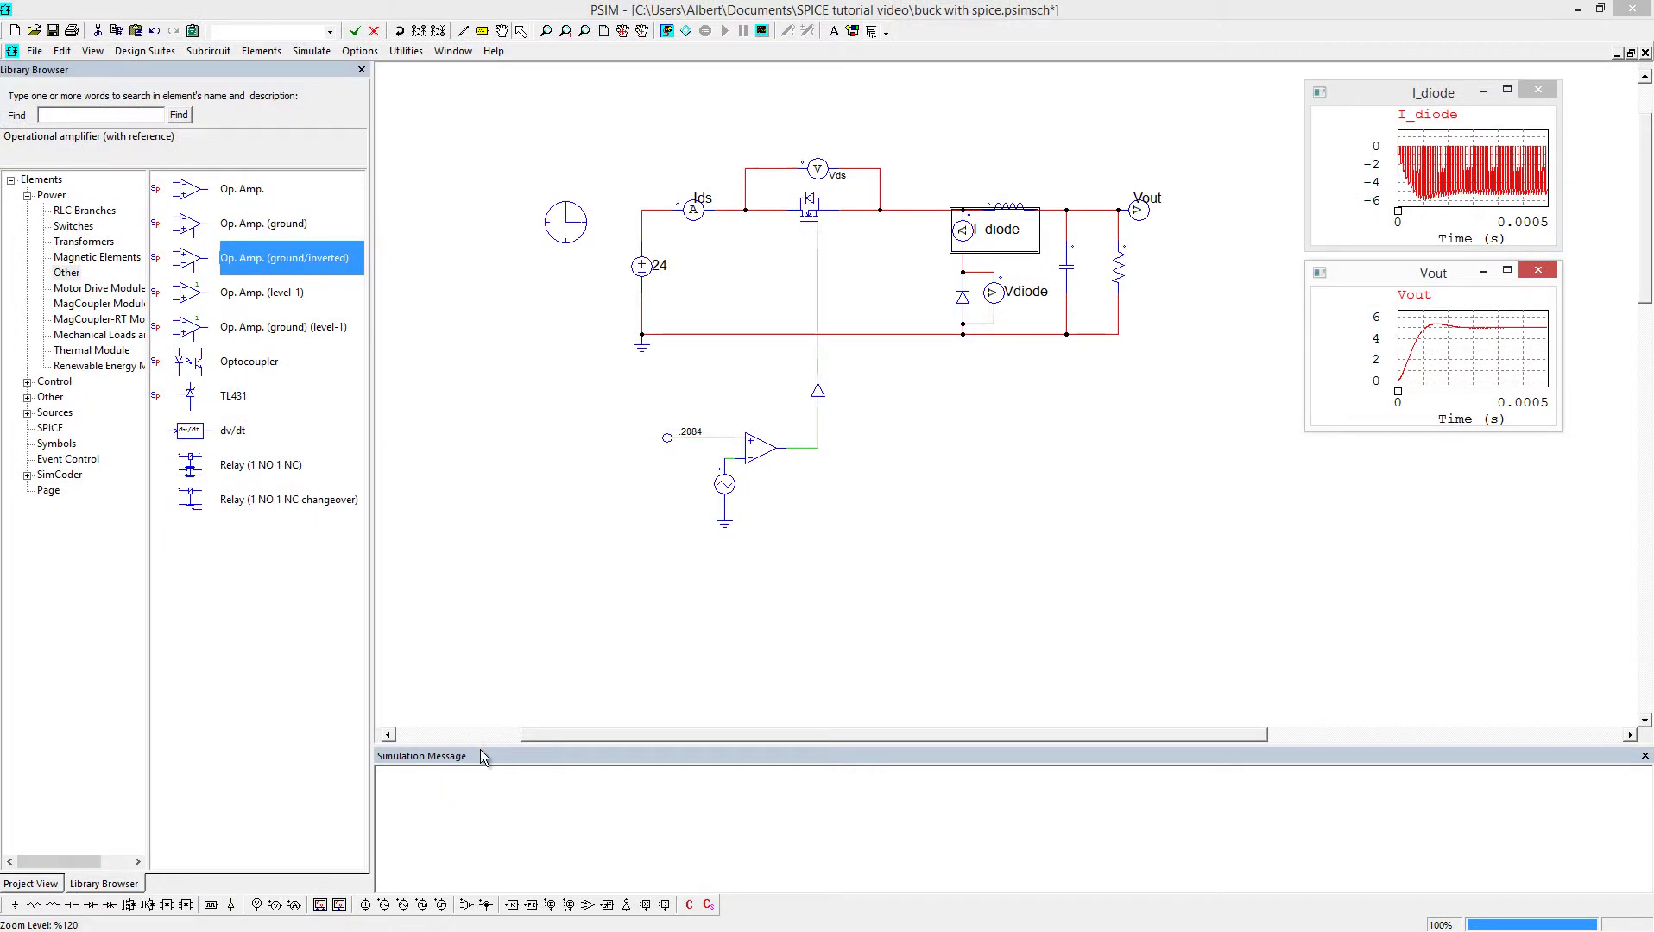
- Check the parameter dialogs of MOSFET Q5, diode D14 and on-off controller ON3
{"action": "left_click", "coordinate": [811, 216]}
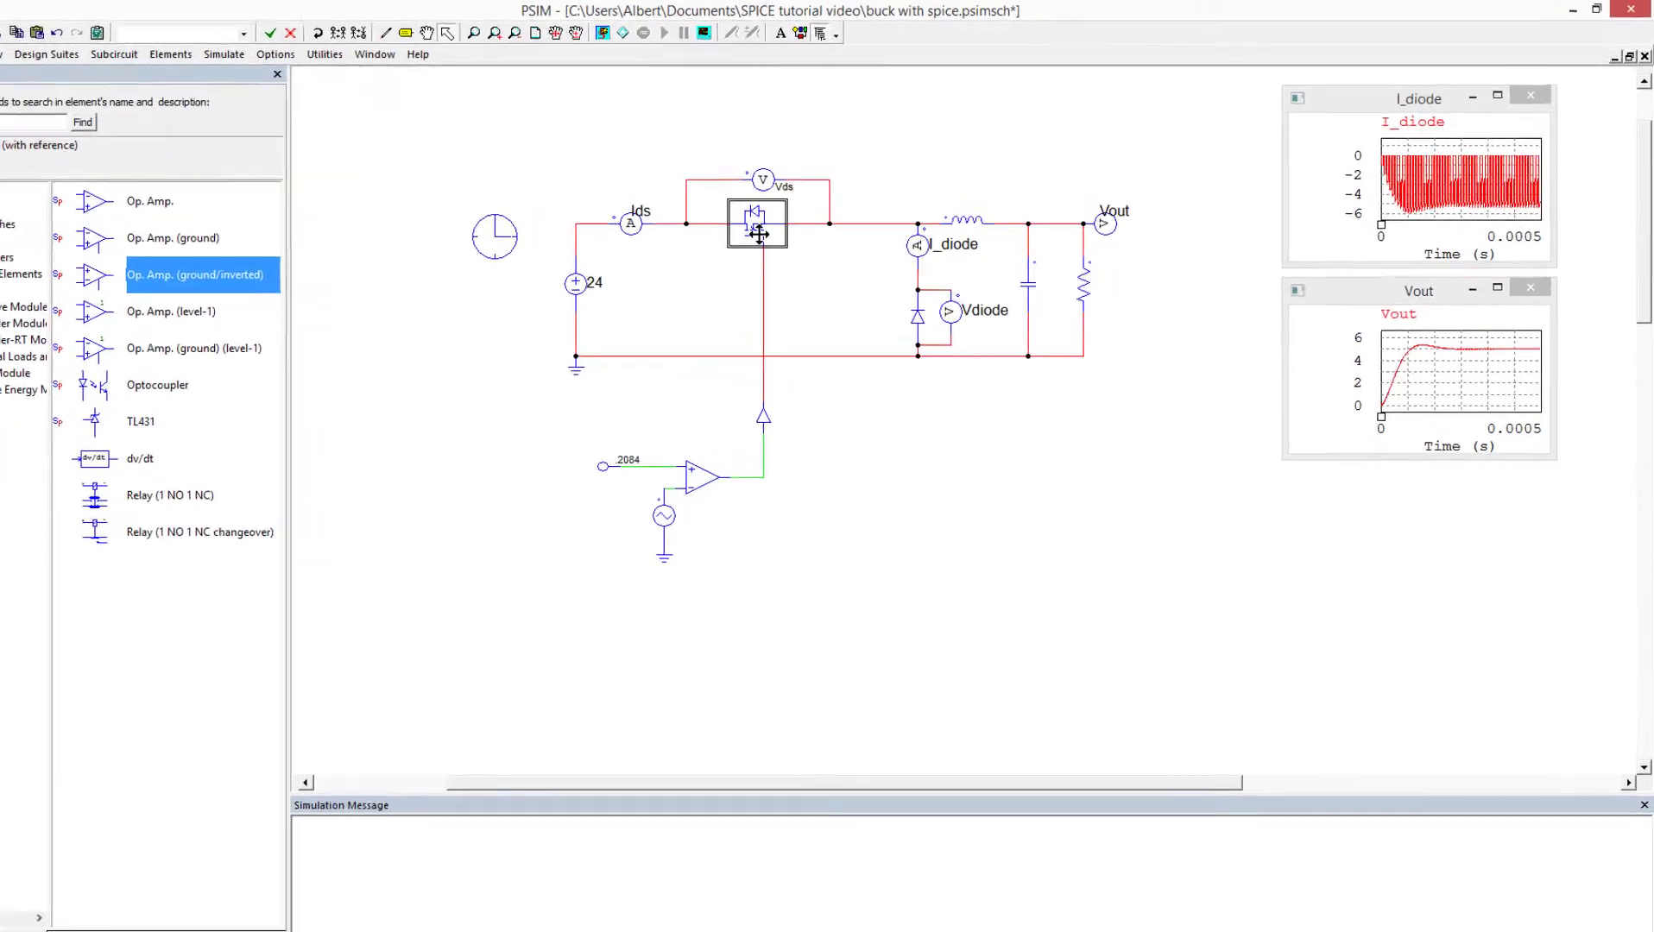
{"action": "left_click", "coordinate": [918, 316]}
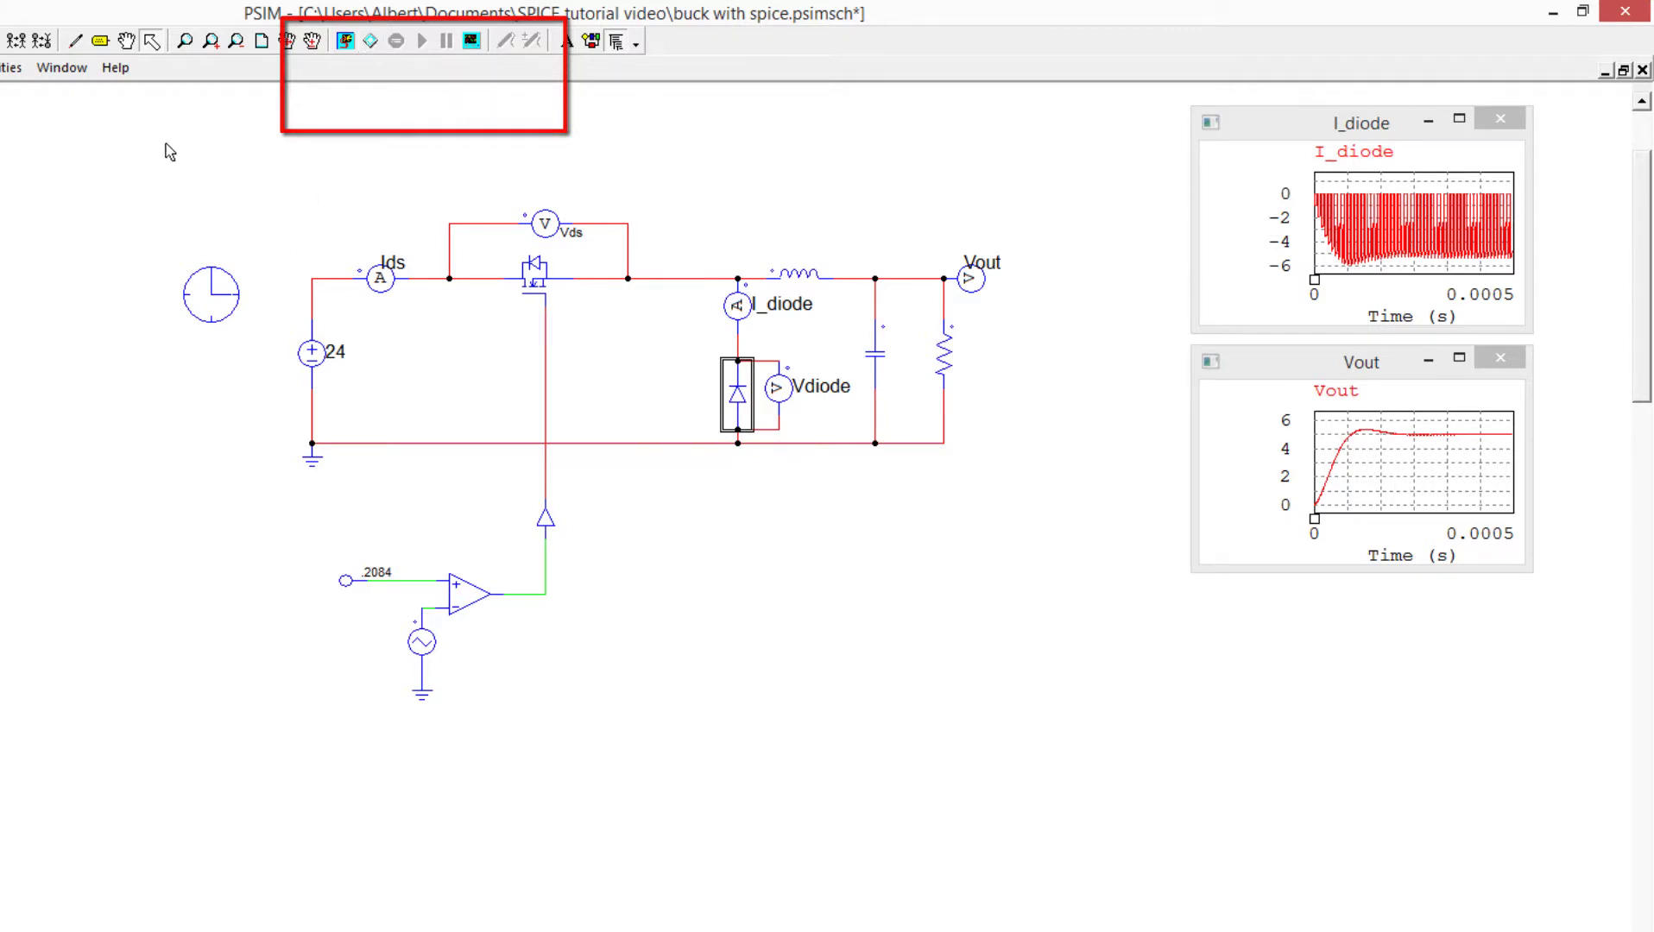
{"action": "double_click", "coordinate": [527, 285]}
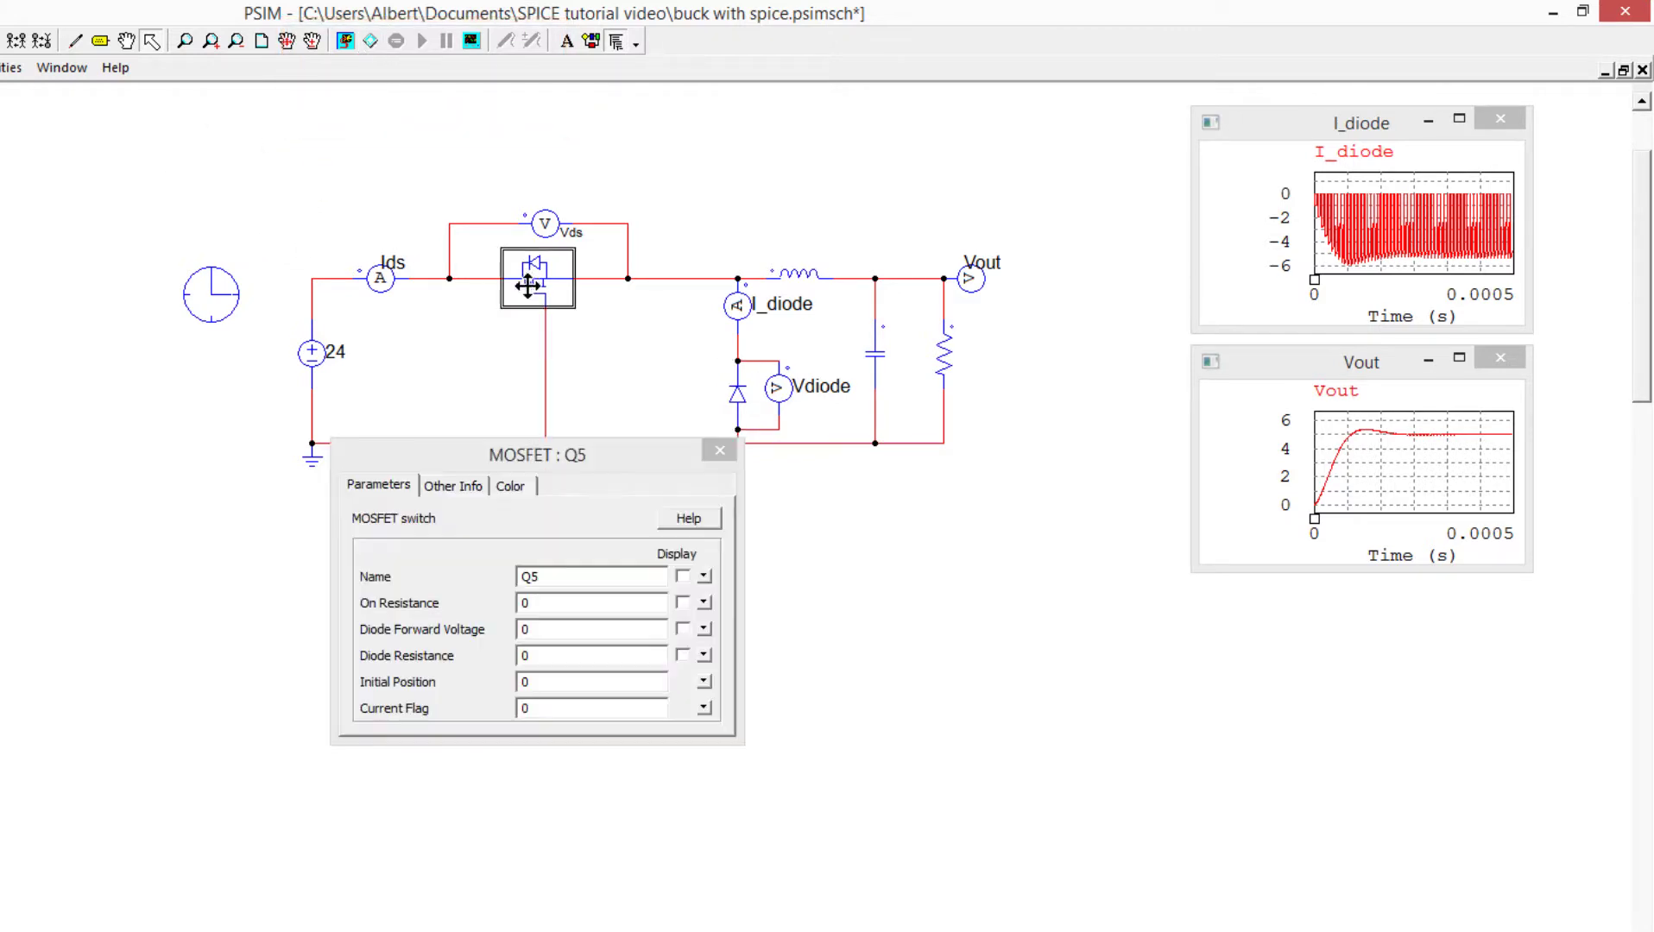
{"action": "left_click", "coordinate": [730, 460]}
{"action": "double_click", "coordinate": [737, 399]}
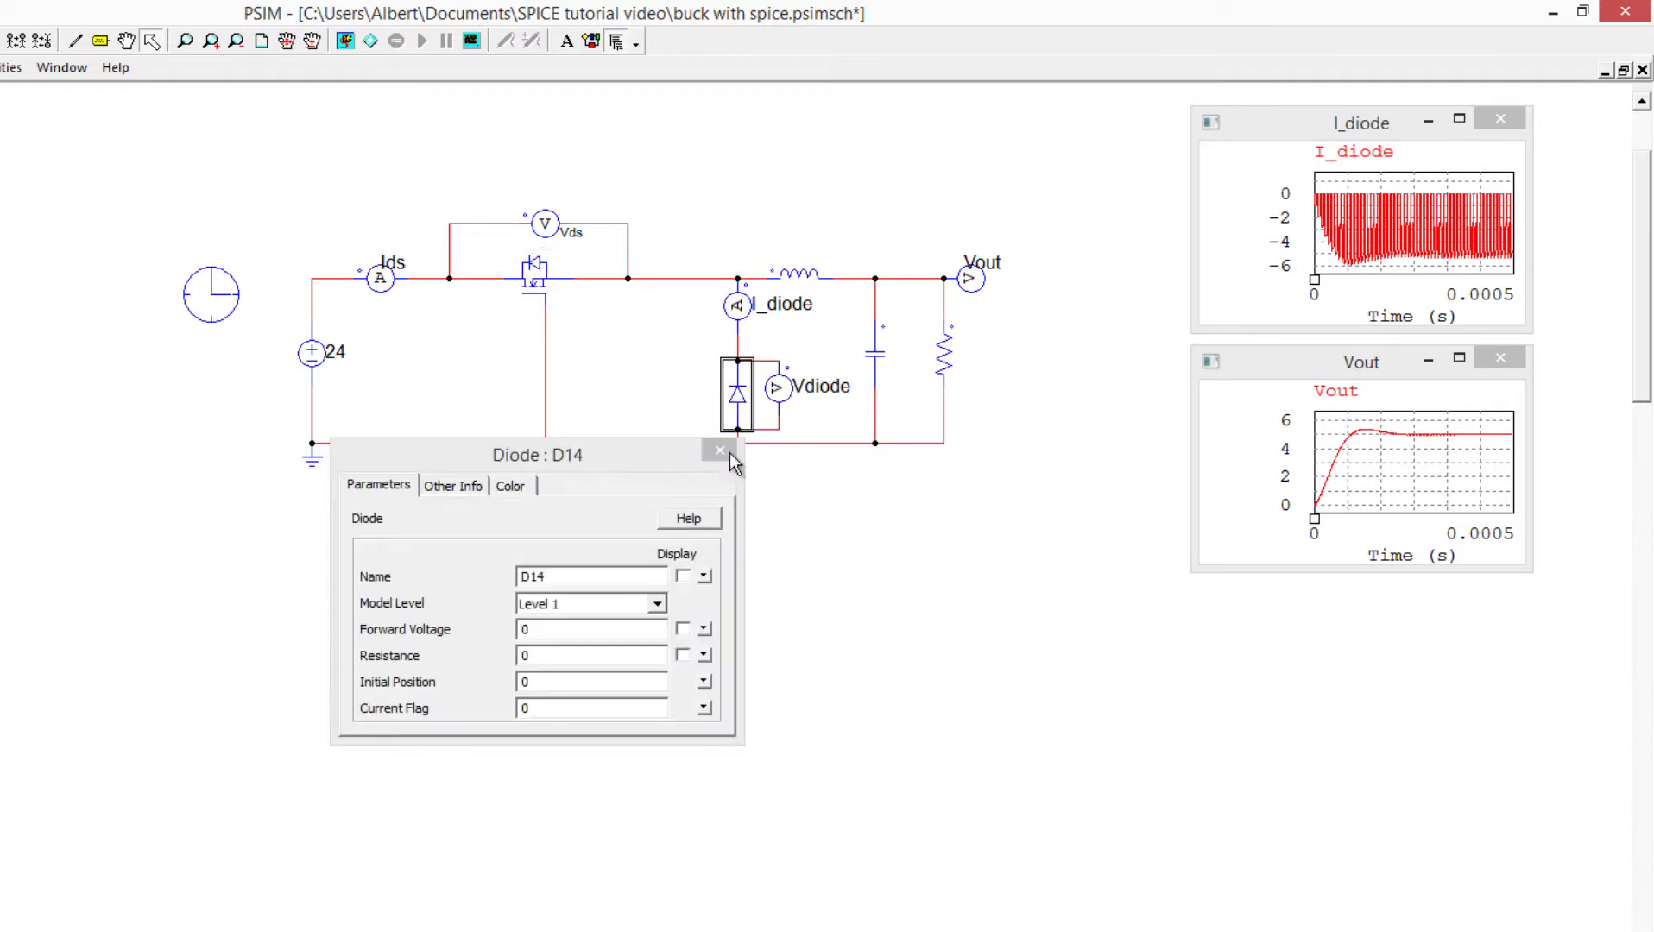
{"action": "left_click", "coordinate": [724, 459]}
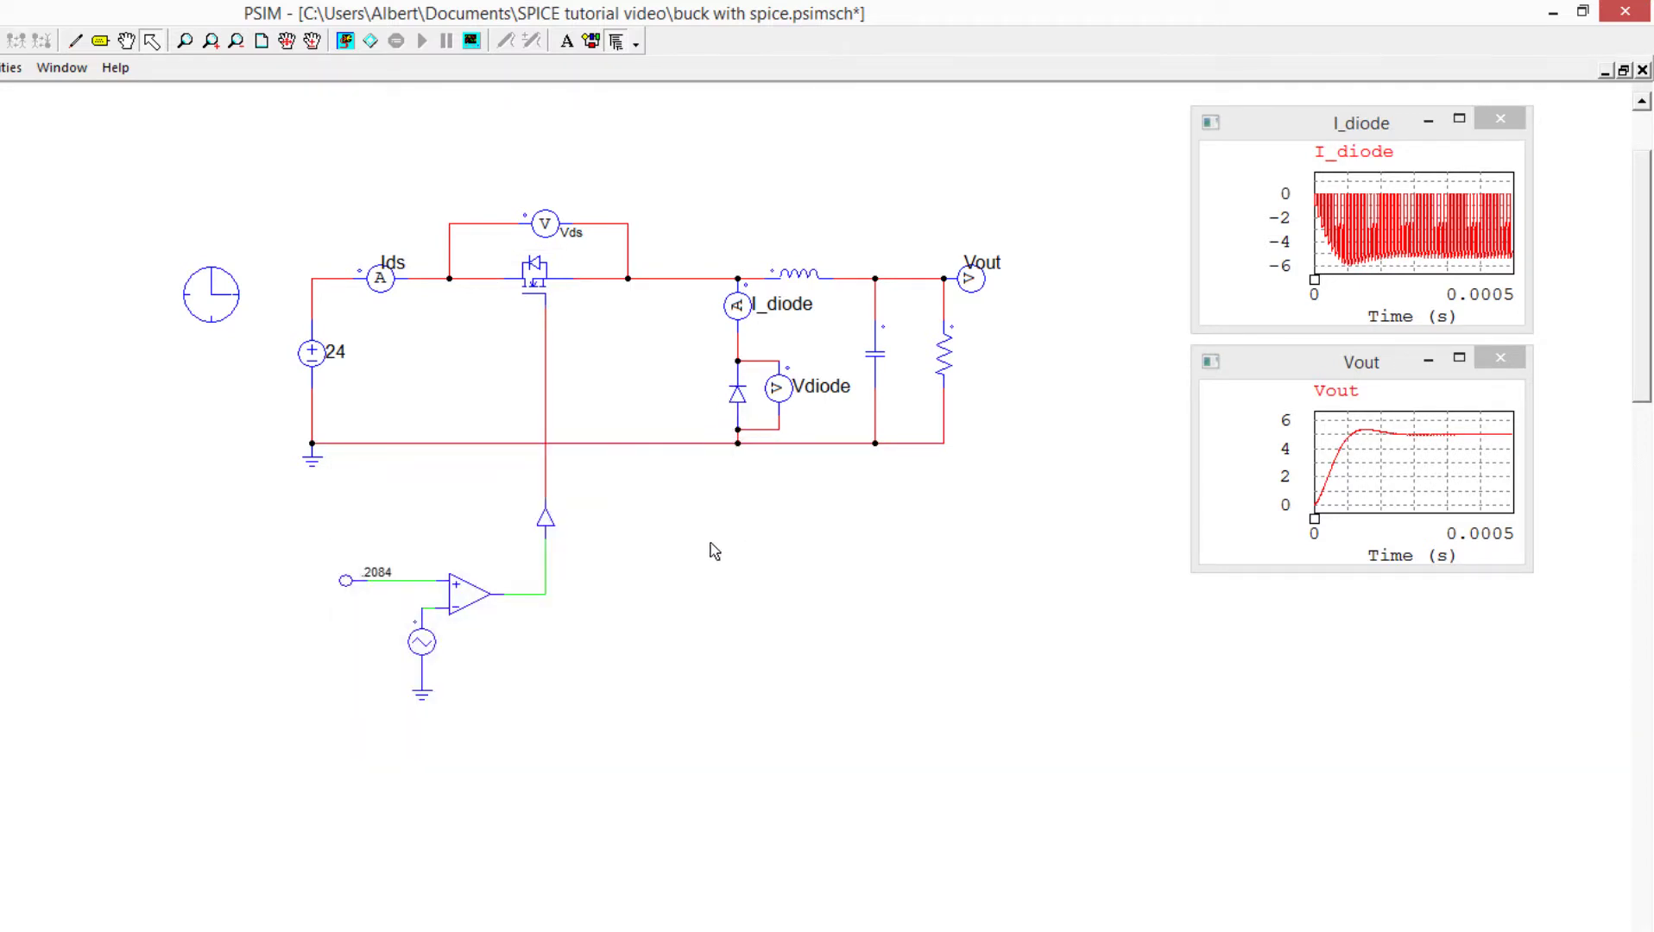
{"action": "double_click", "coordinate": [563, 528]}
{"action": "left_click", "coordinate": [719, 457]}
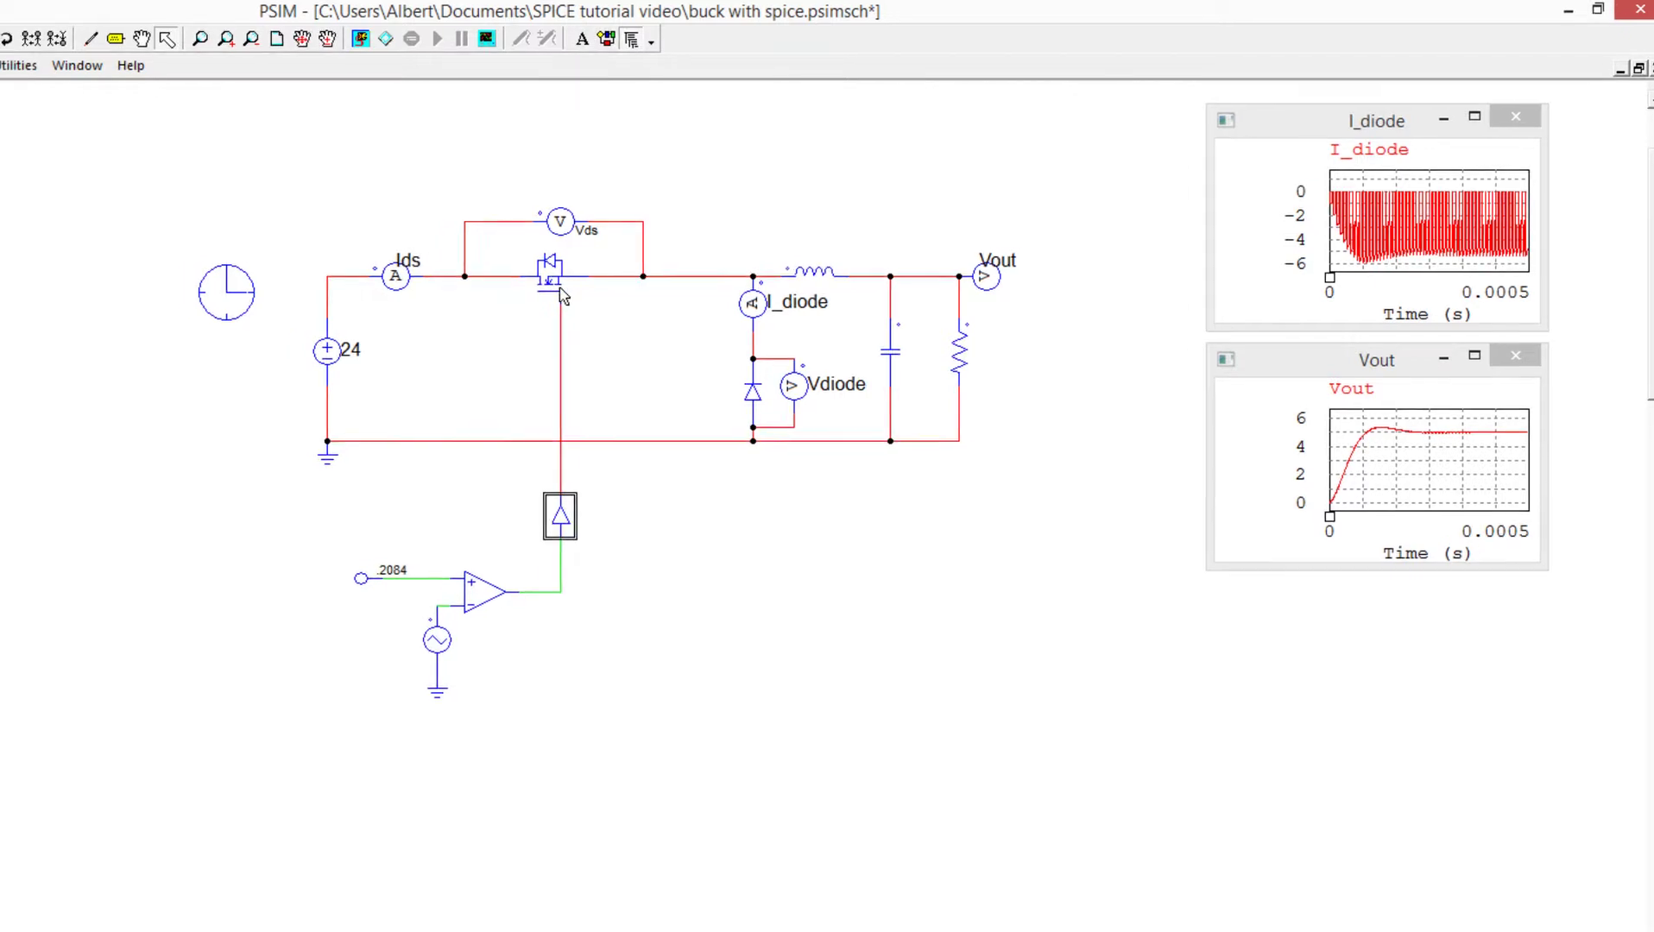
- Run the simulation, zoom Simview to about 0.48–0.55 ms and autoscale Vout
{"action": "left_click", "coordinate": [344, 41]}
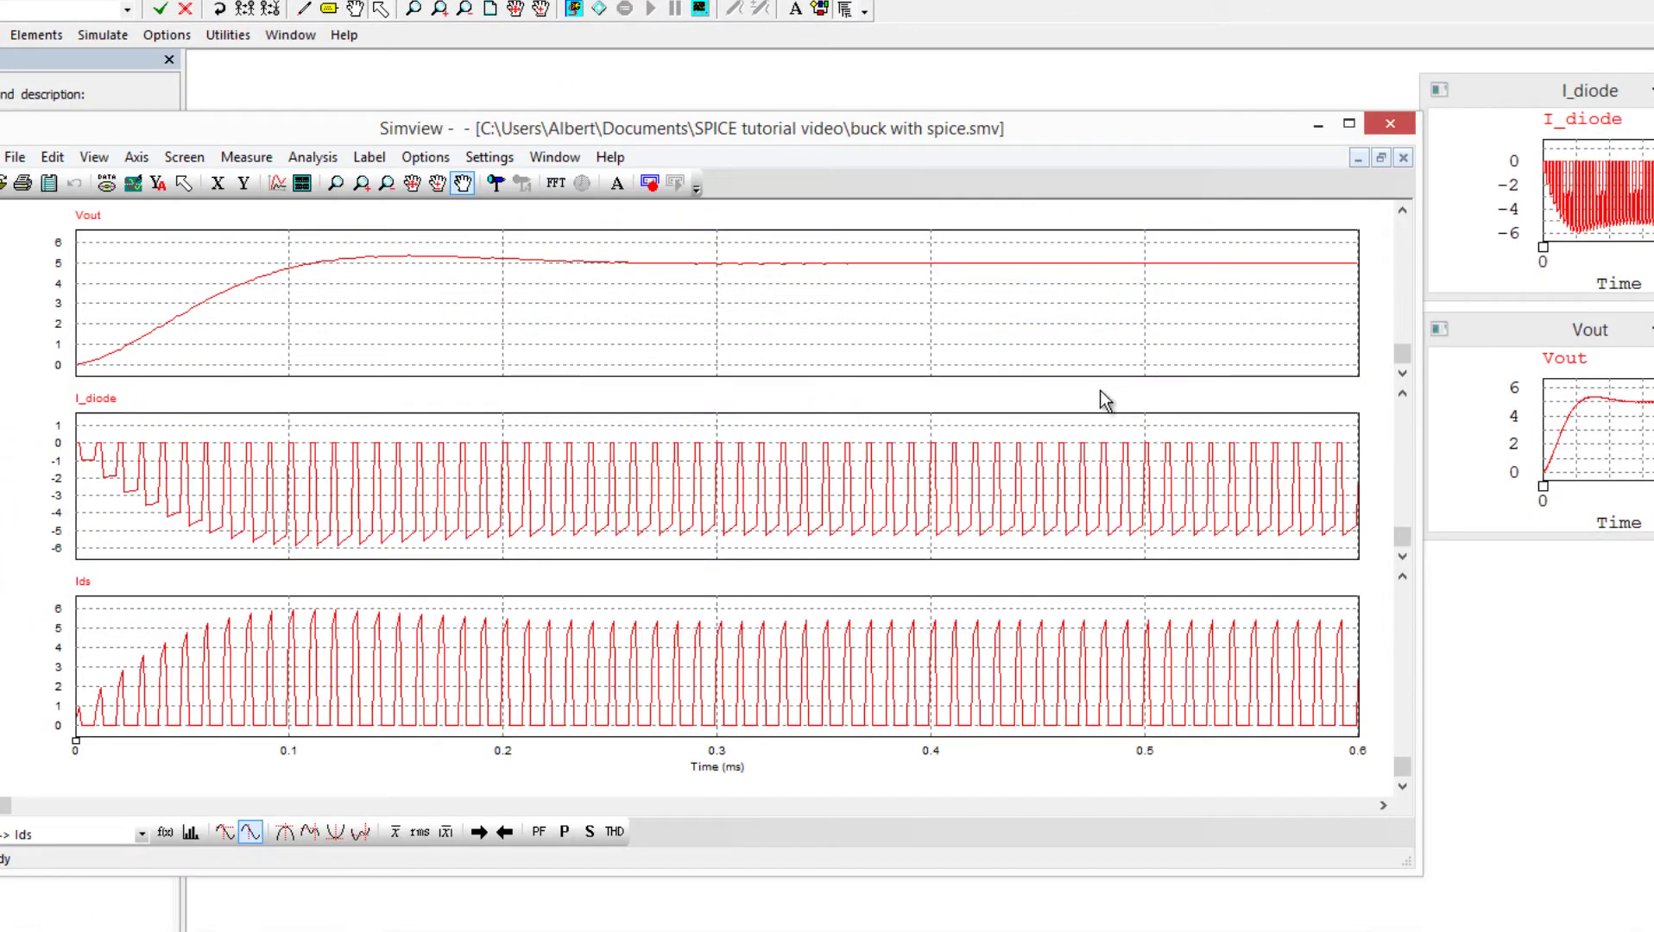
{"action": "left_click", "coordinate": [336, 185]}
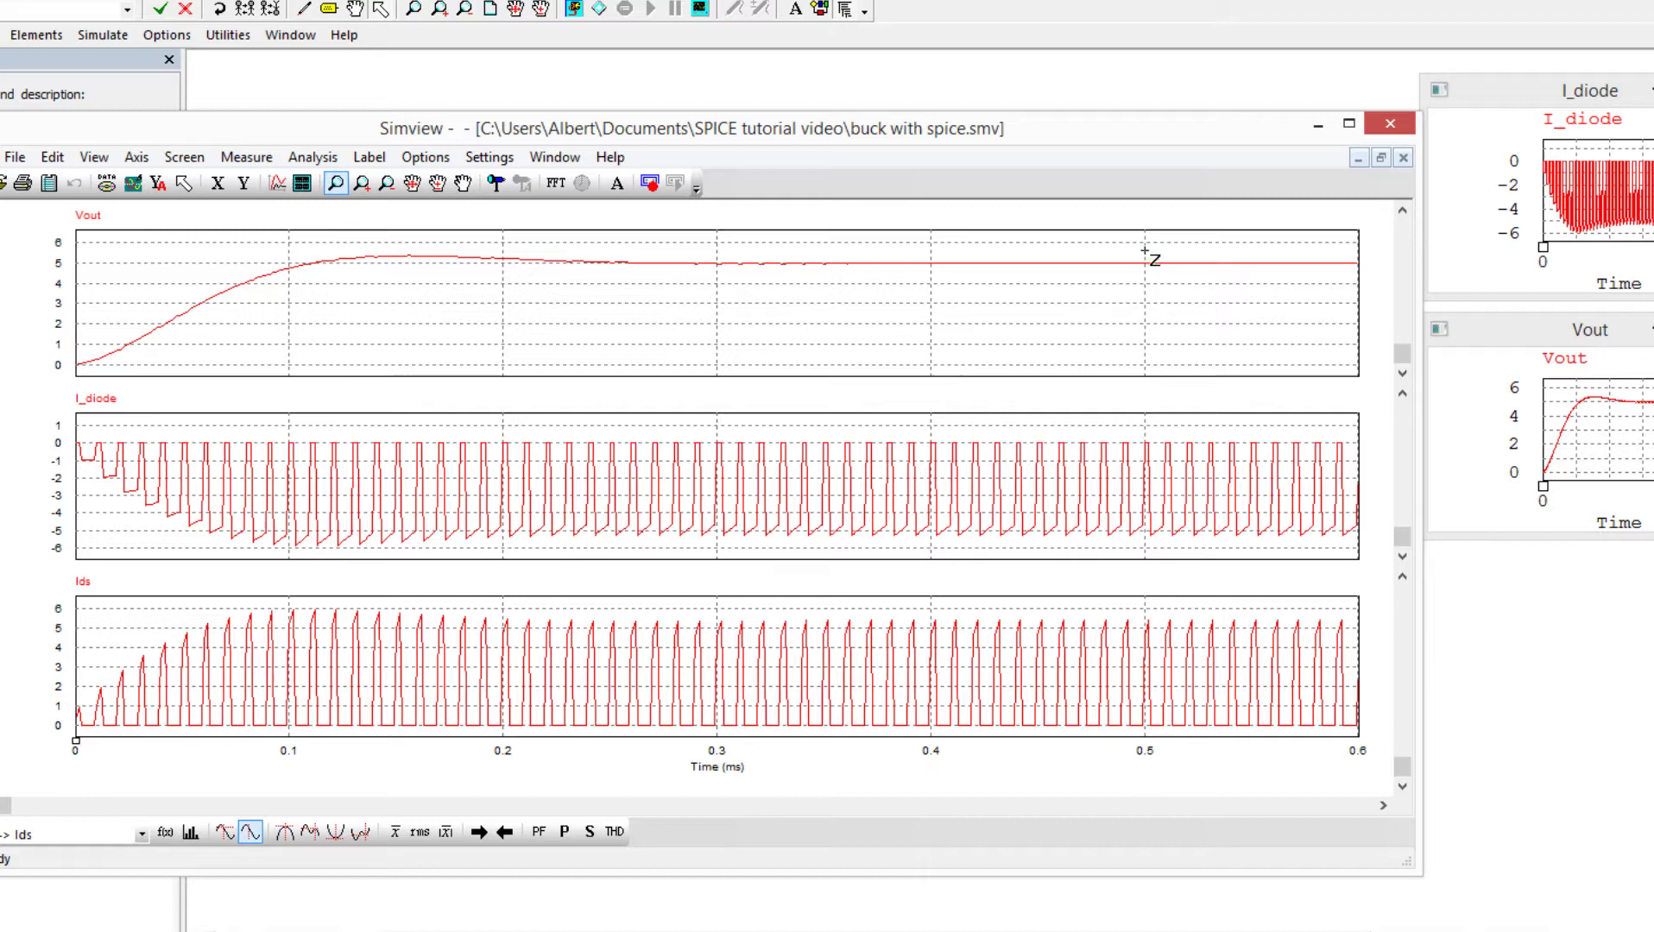
{"action": "left_click_drag", "start_coordinate": [1111, 247], "coordinate": [1250, 312]}
{"action": "left_click", "coordinate": [158, 183]}
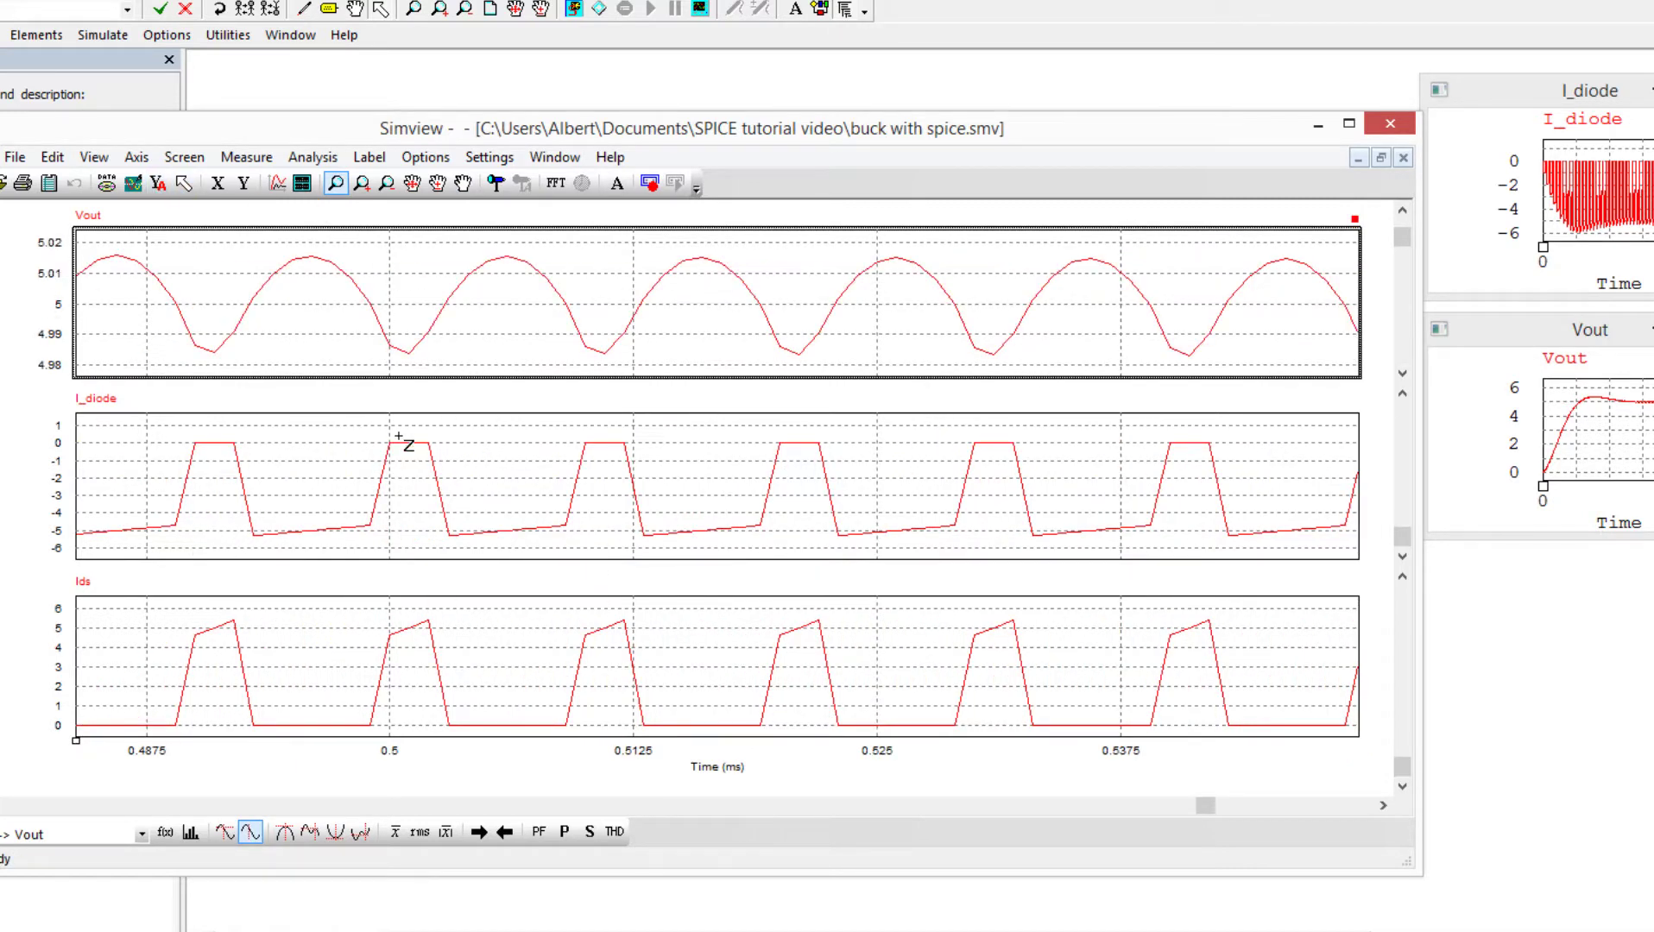
- Bring the PSIM schematic forward and select the MOSFET and the diode
{"action": "left_click", "coordinate": [1503, 702]}
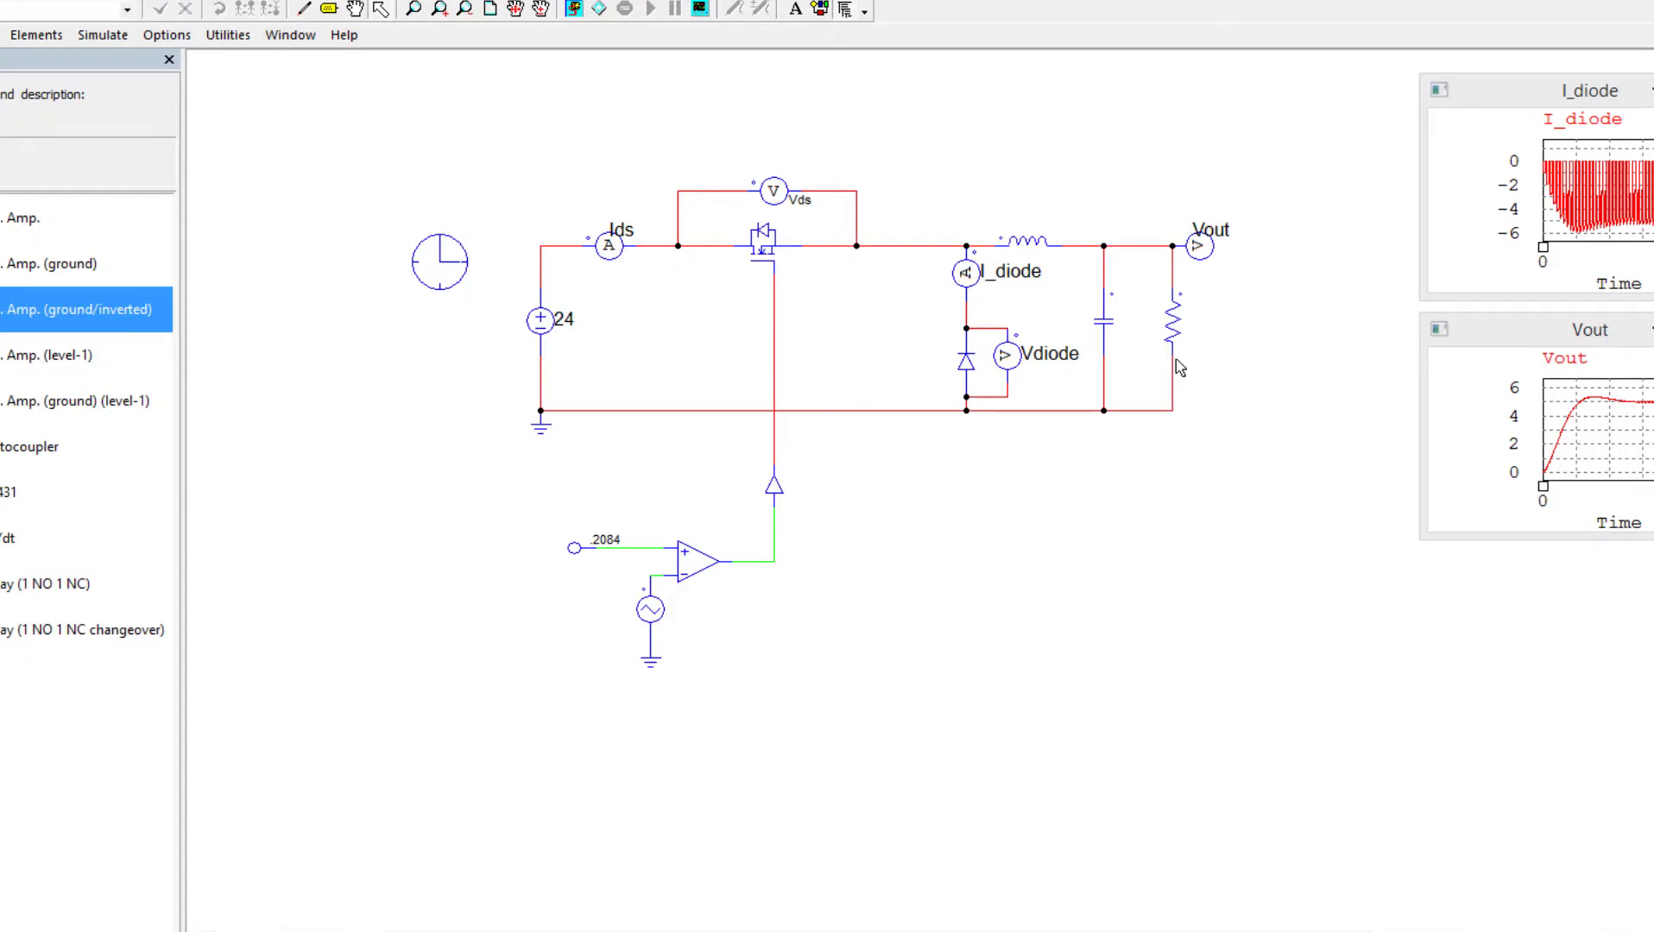
{"action": "left_click", "coordinate": [762, 244]}
{"action": "left_click", "coordinate": [921, 307]}
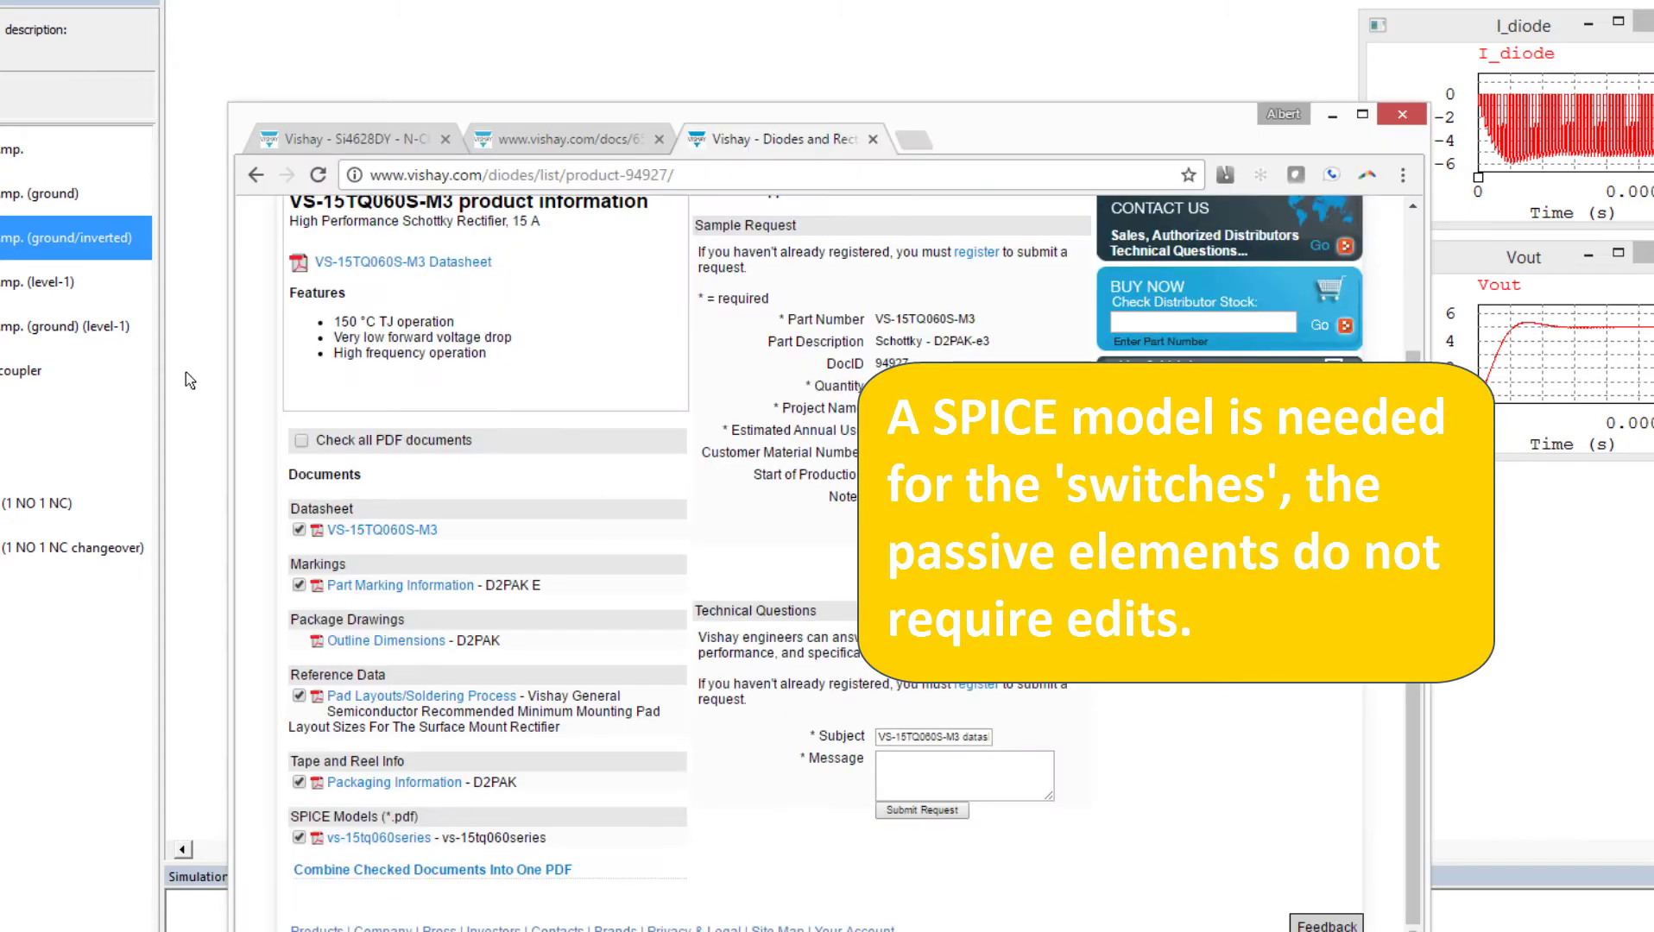
- Browse the Si4628DY and VS-15TQ060S-M3 Vishay product pages and their document lists
{"action": "left_click", "coordinate": [365, 140]}
{"action": "scroll", "coordinate": [713, 463], "scroll_direction": "up", "scroll_amount": 8}
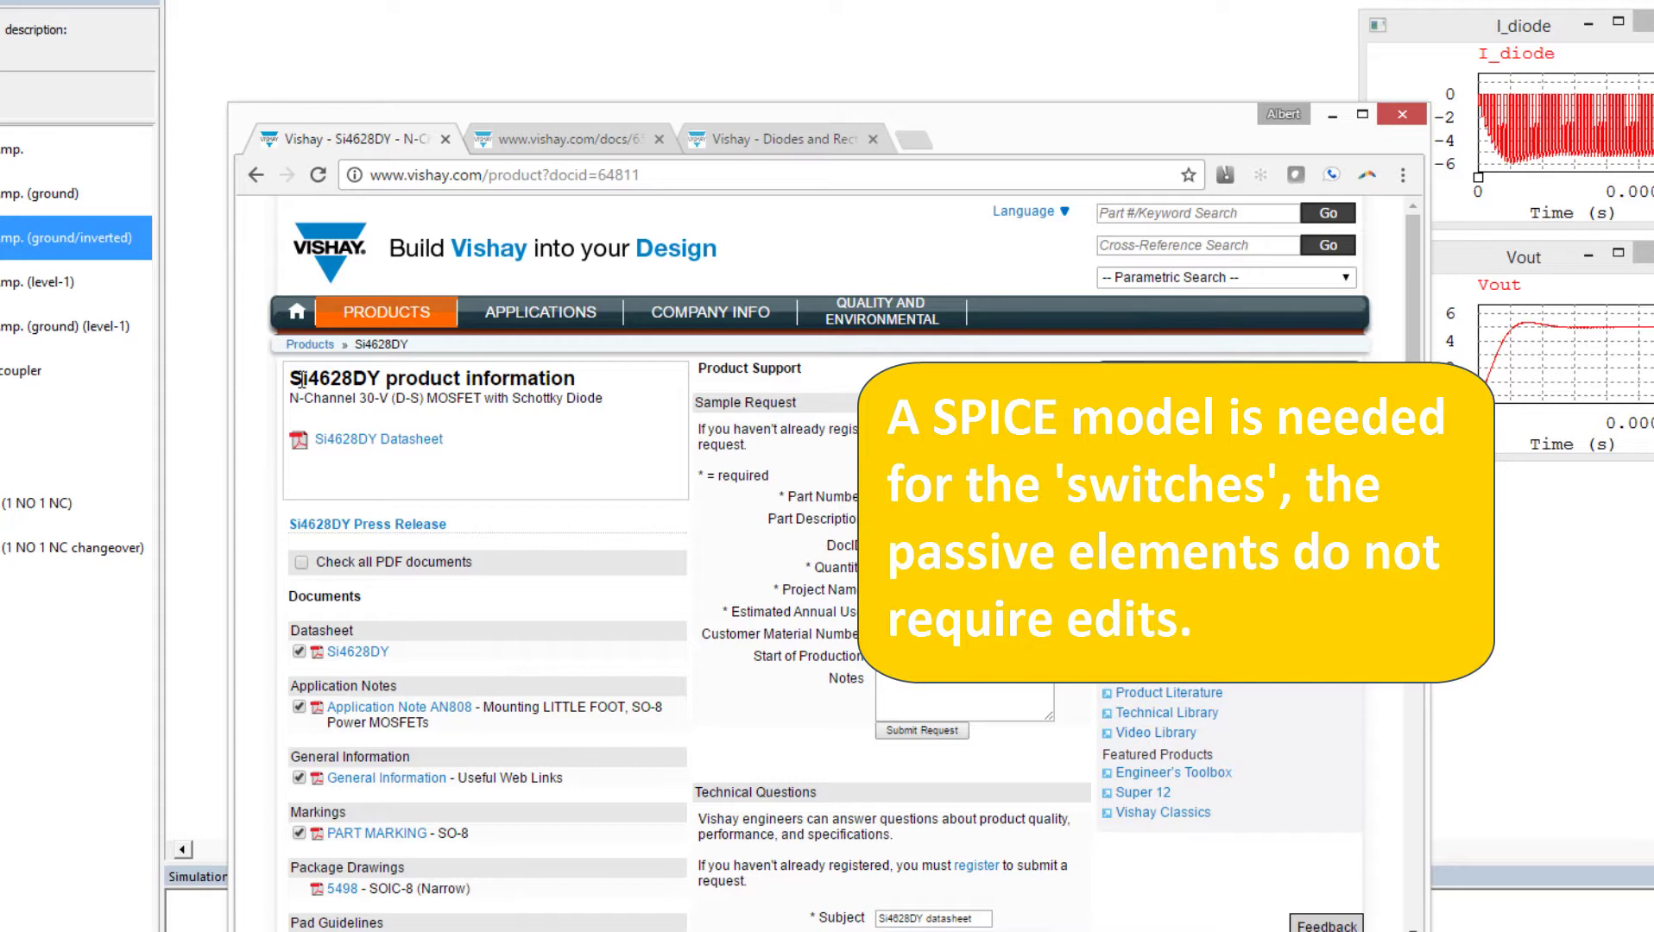
{"action": "left_click_drag", "start_coordinate": [301, 378], "coordinate": [580, 406]}
{"action": "left_click", "coordinate": [595, 480]}
{"action": "scroll", "coordinate": [584, 542], "scroll_direction": "down", "scroll_amount": 7}
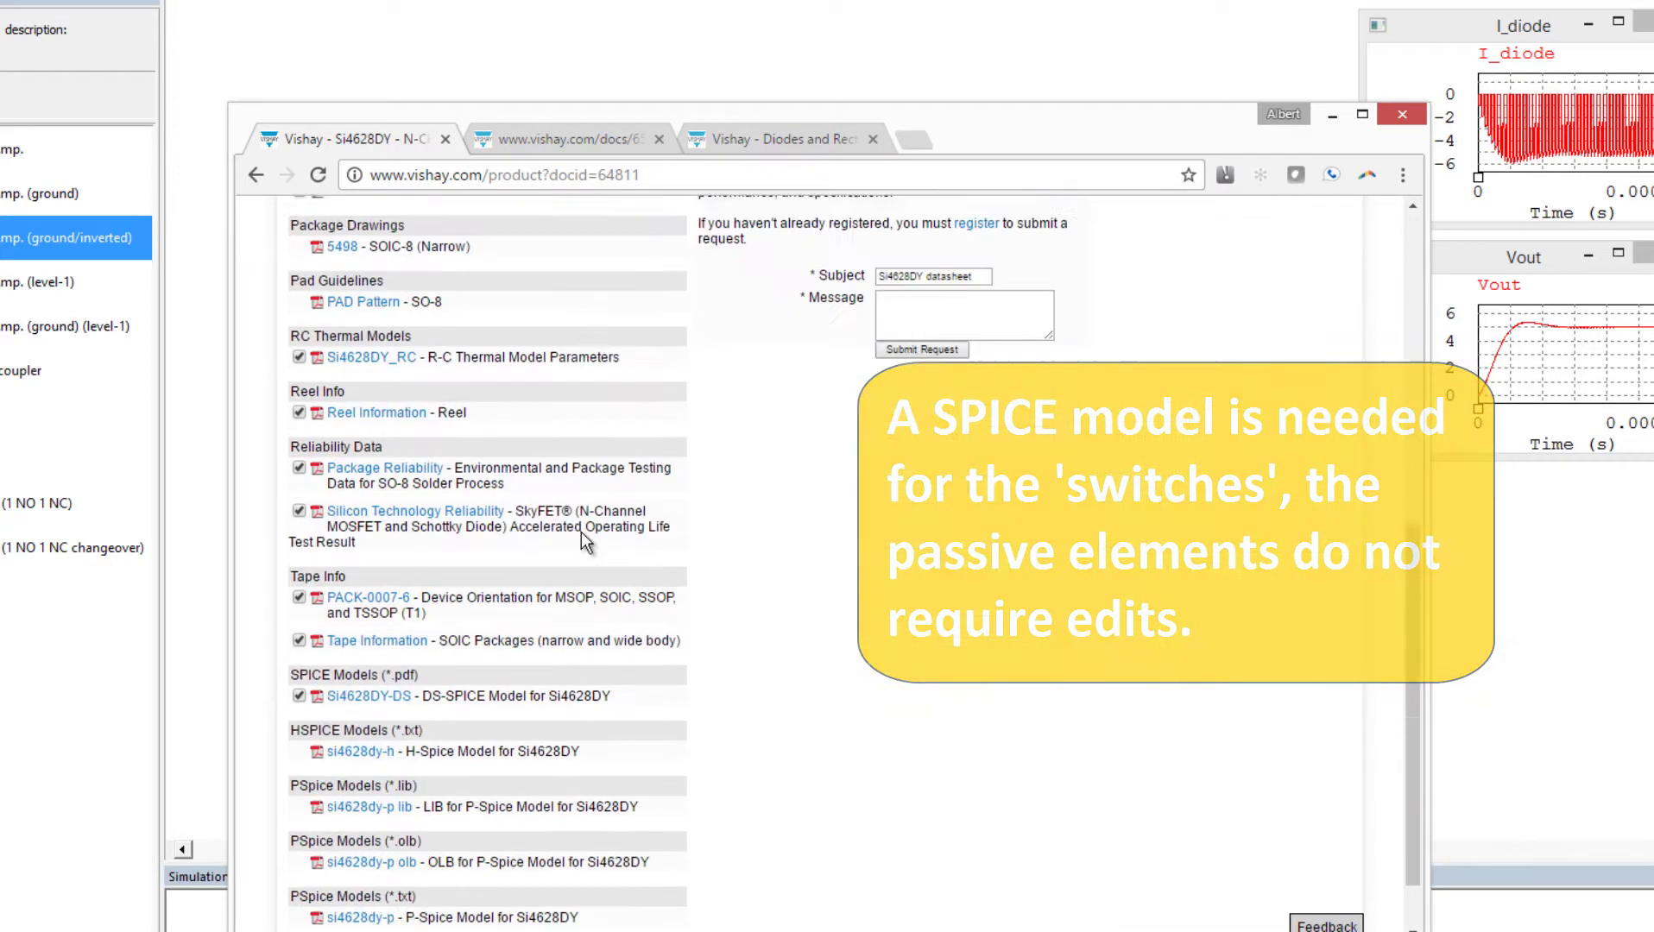
{"action": "scroll", "coordinate": [586, 542], "scroll_direction": "down", "scroll_amount": 3}
{"action": "left_click", "coordinate": [803, 143]}
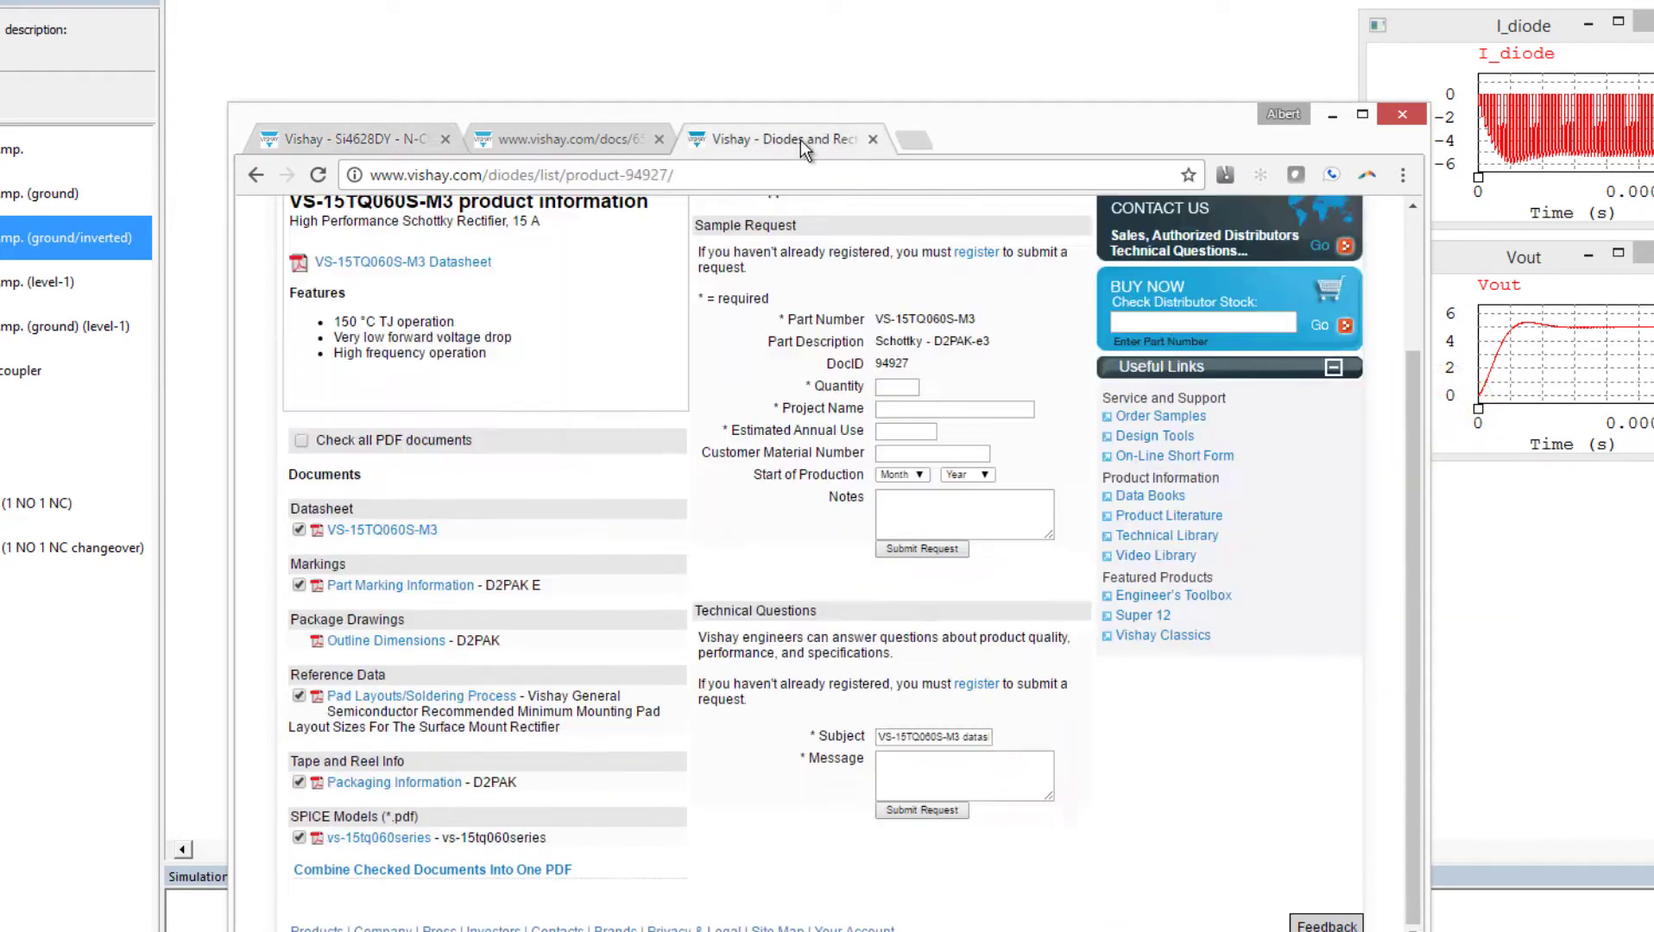
{"action": "scroll", "coordinate": [734, 302], "scroll_direction": "up", "scroll_amount": 2}
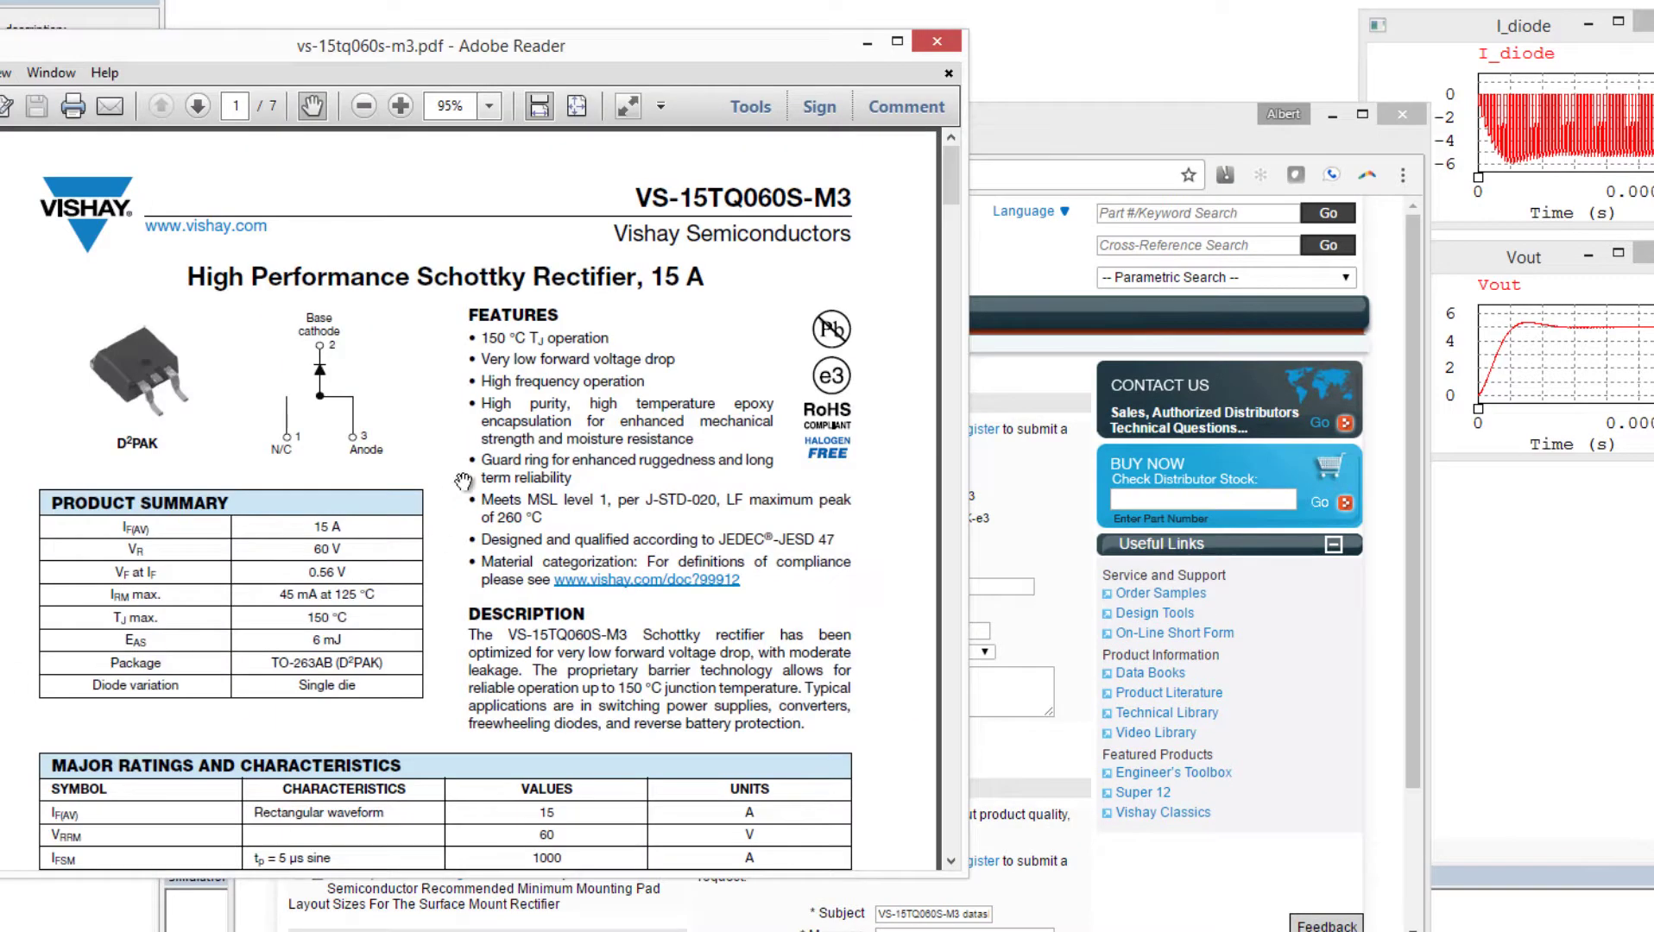
- Look over the VS-15TQ060S-M3 datasheet PDF in Adobe Reader, then close it
{"action": "left_click", "coordinate": [1329, 114]}
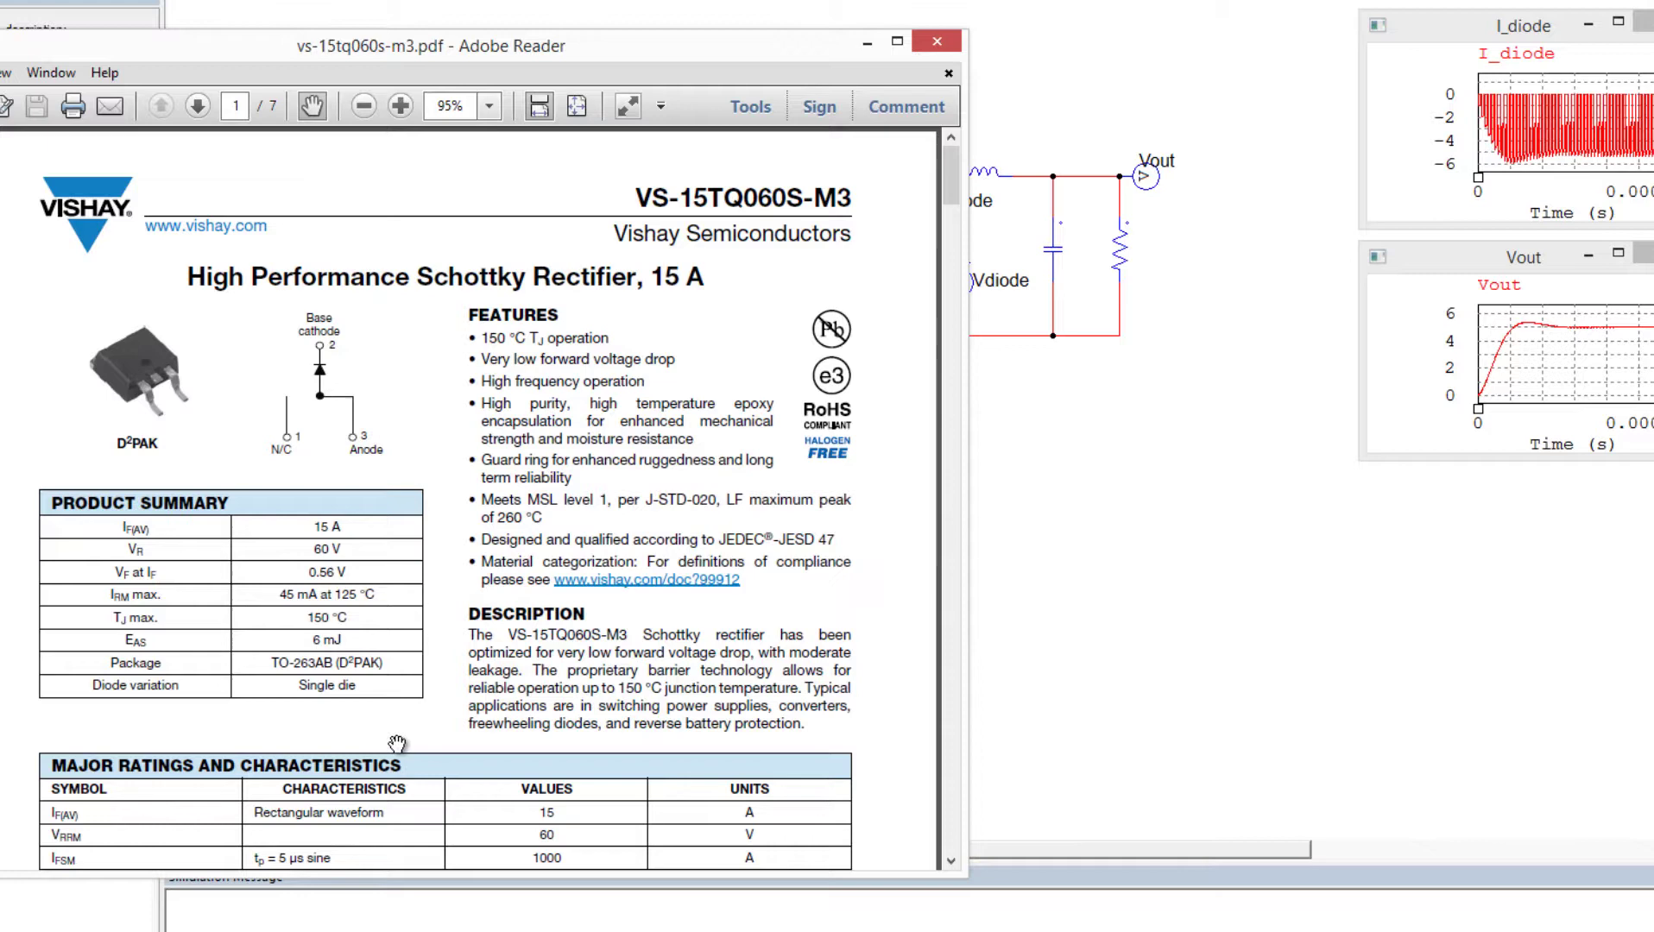
{"action": "scroll", "coordinate": [399, 744], "scroll_direction": "down", "scroll_amount": 2}
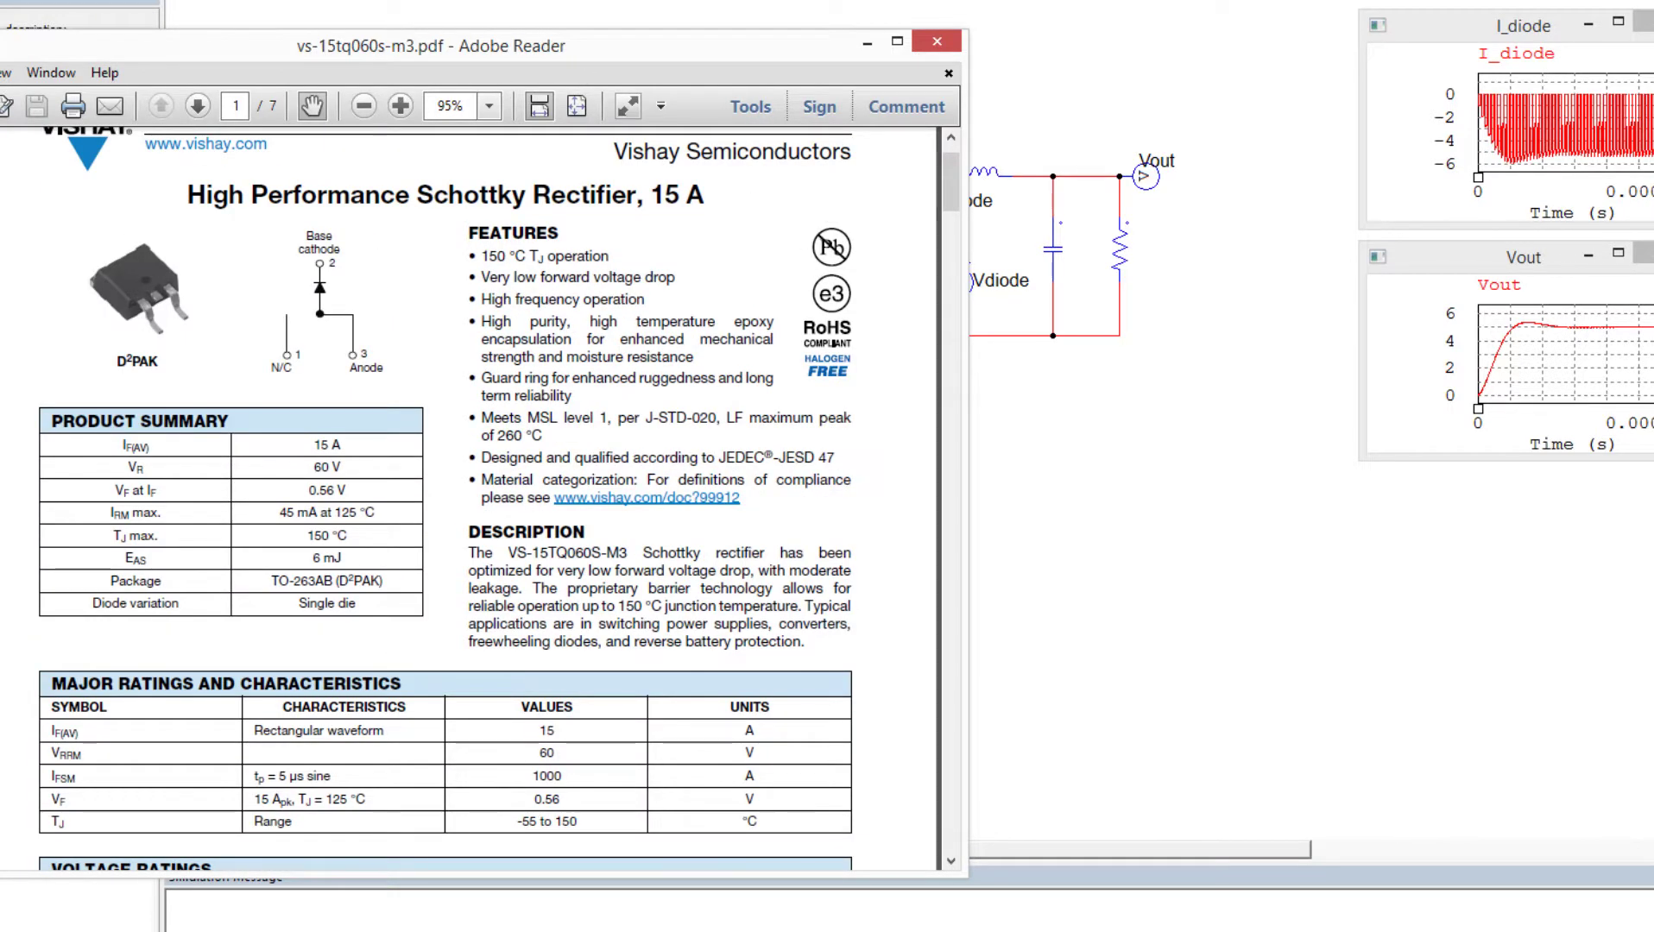
{"action": "left_click", "coordinate": [936, 41]}
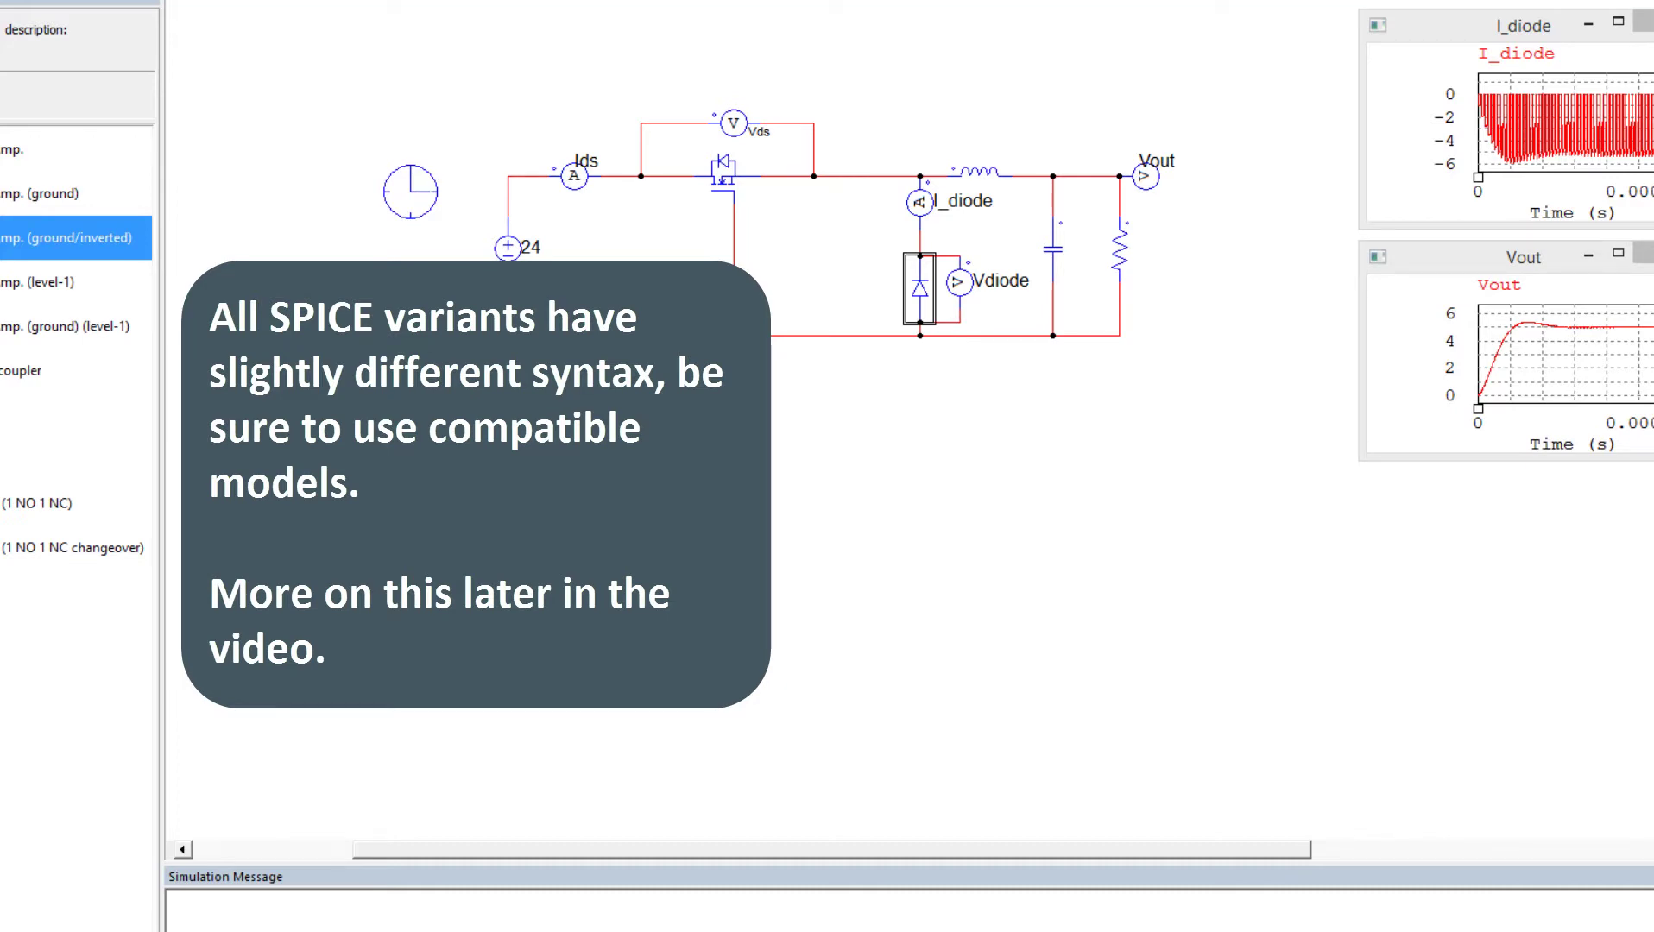
- Open the Si4628DY PSpice text model from its Vishay product page
{"action": "key", "text": "alt+Tab"}
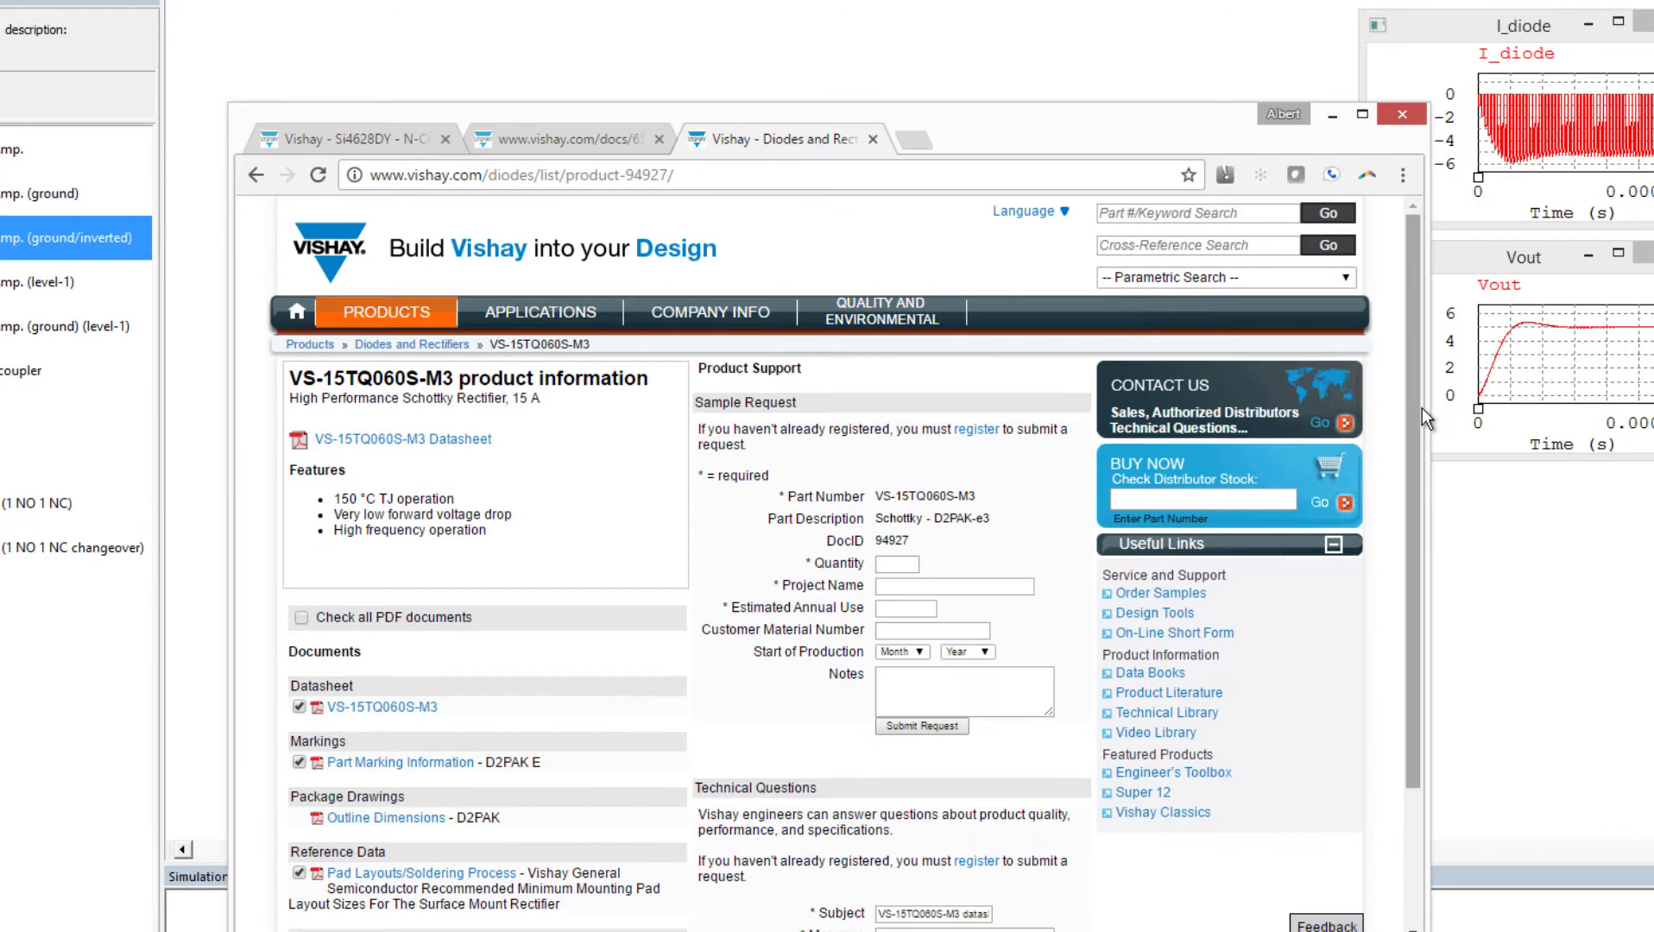
{"action": "scroll", "coordinate": [1414, 446], "scroll_direction": "down", "scroll_amount": 2}
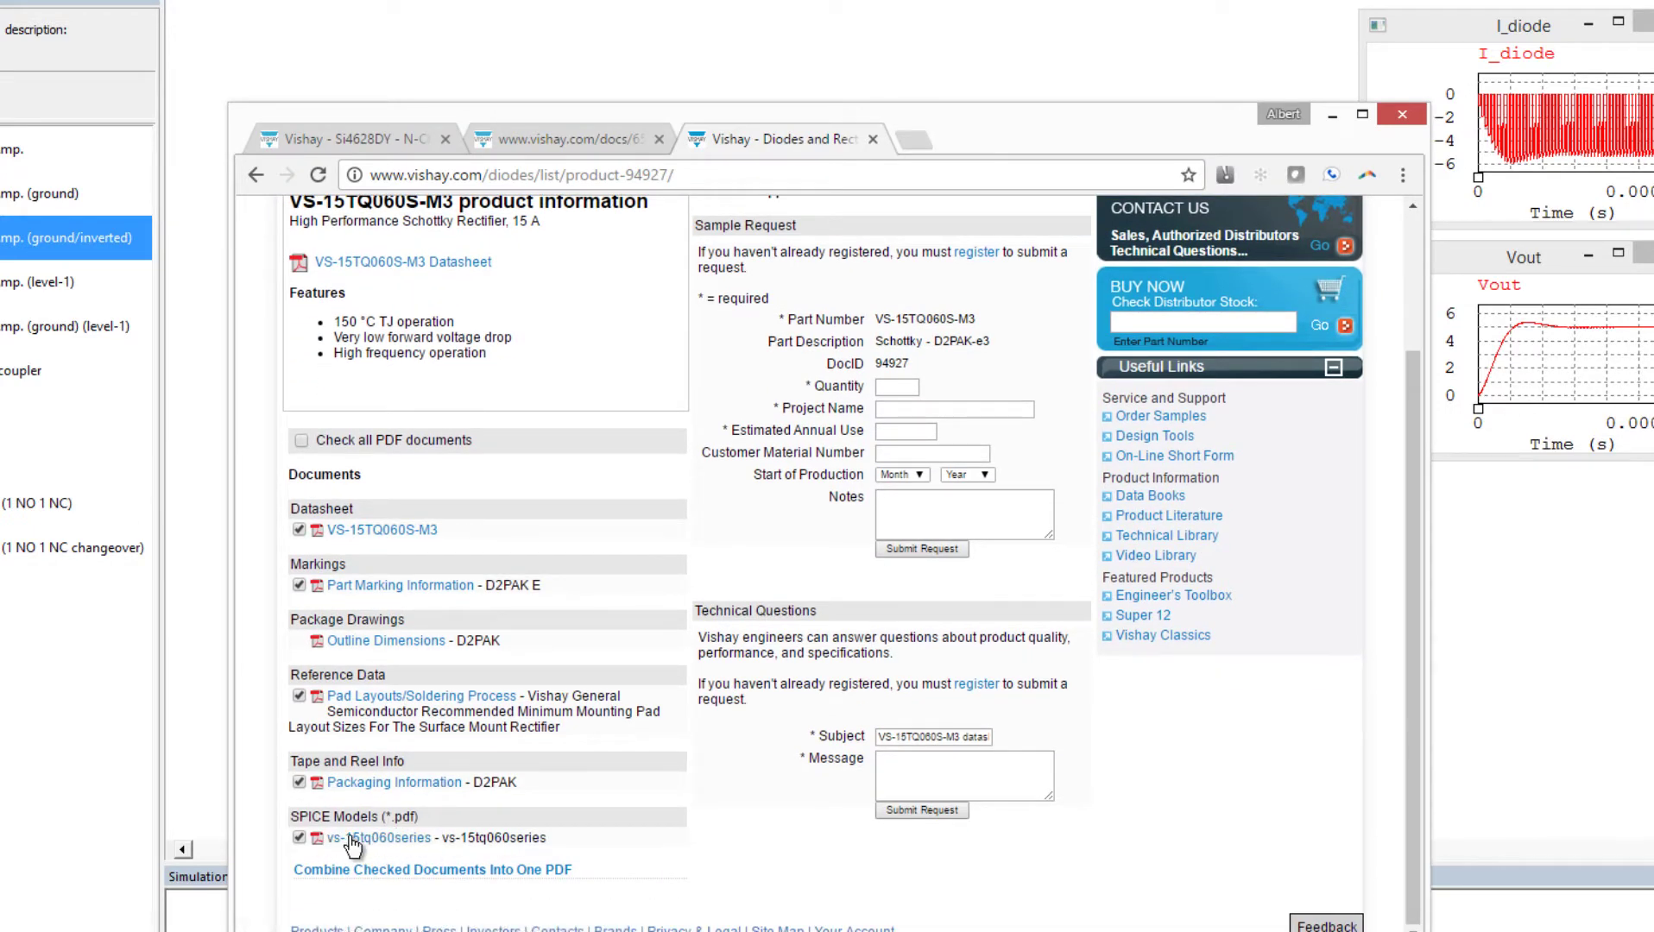
{"action": "left_click", "coordinate": [408, 136]}
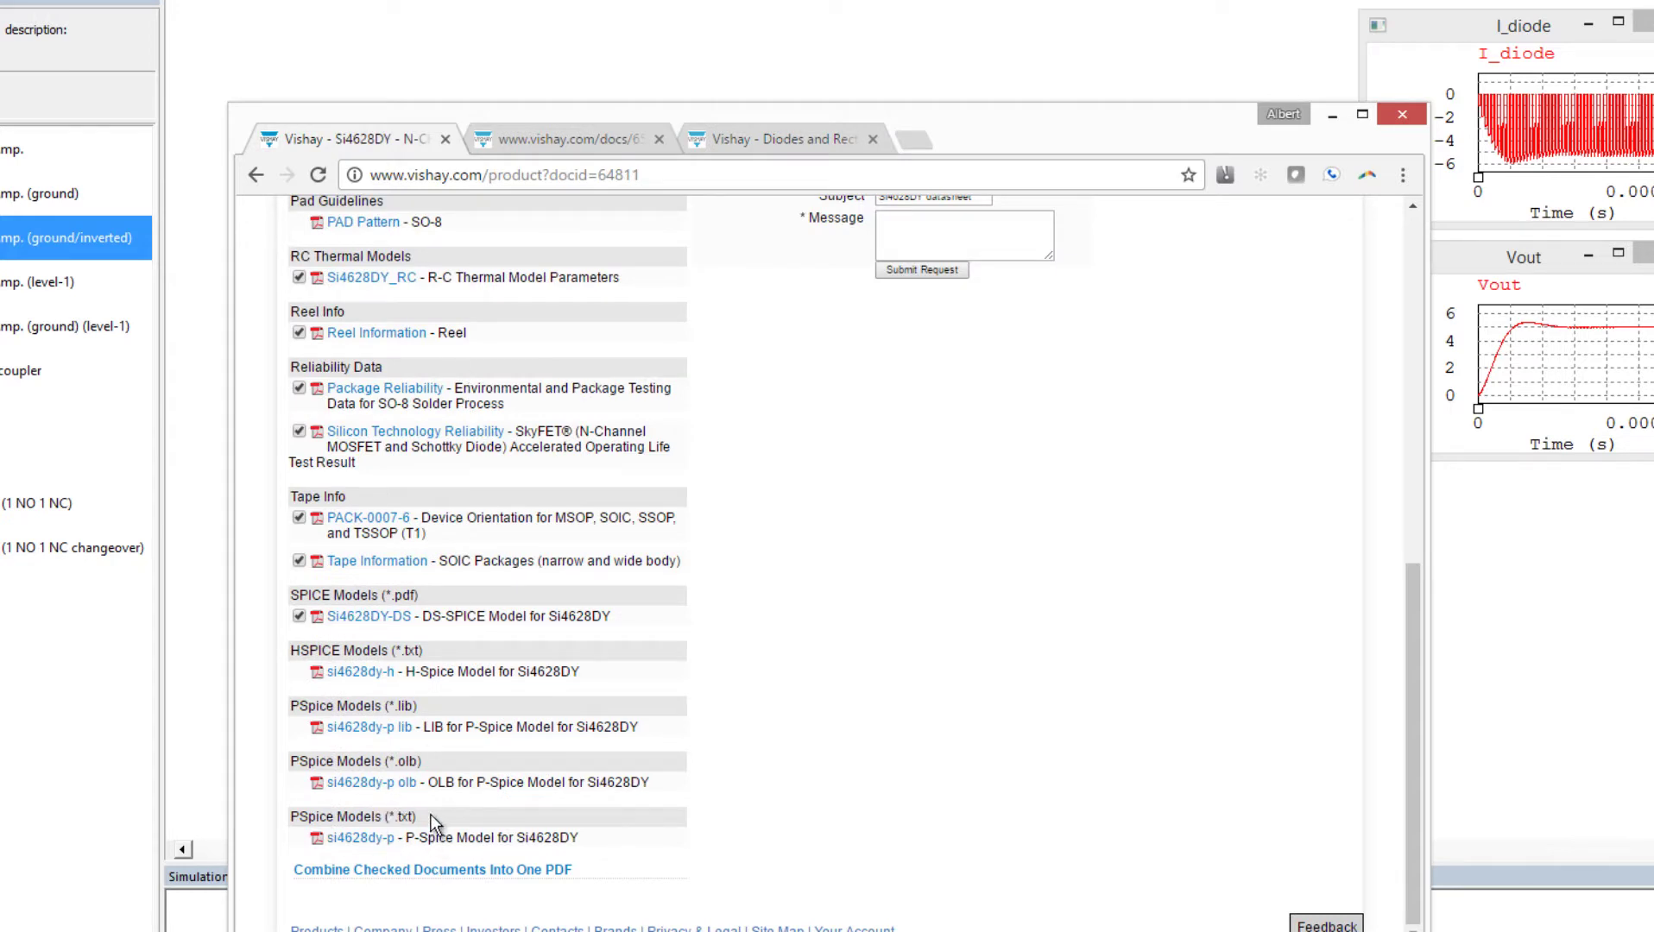
{"action": "left_click", "coordinate": [366, 842]}
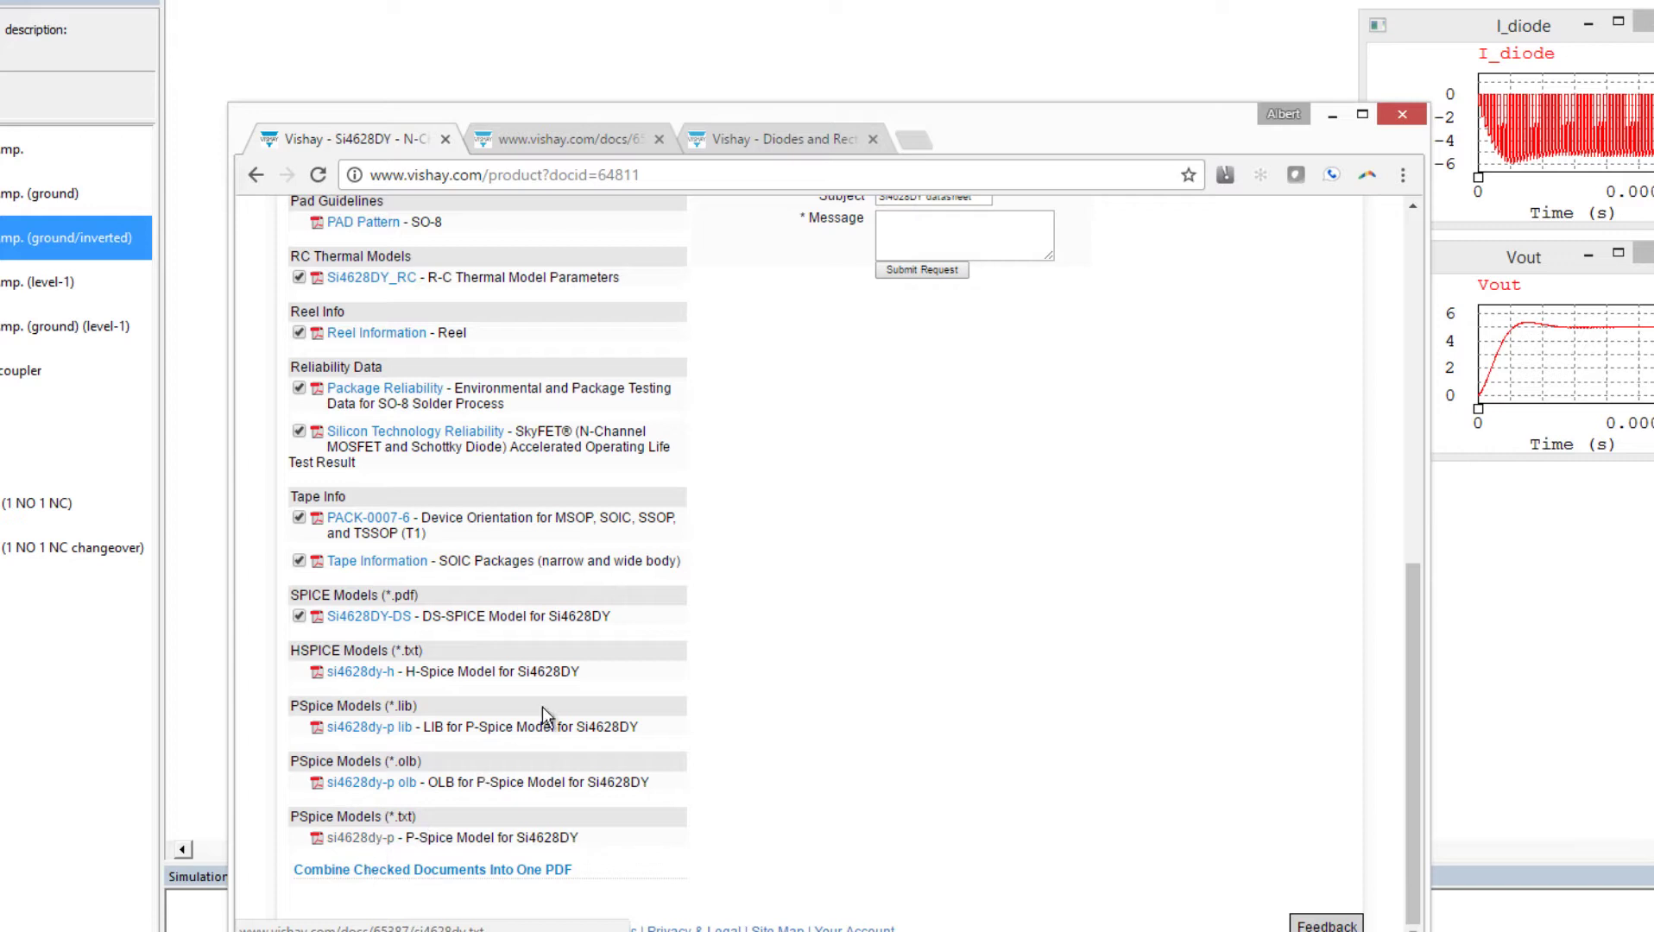
{"action": "left_click", "coordinate": [753, 139]}
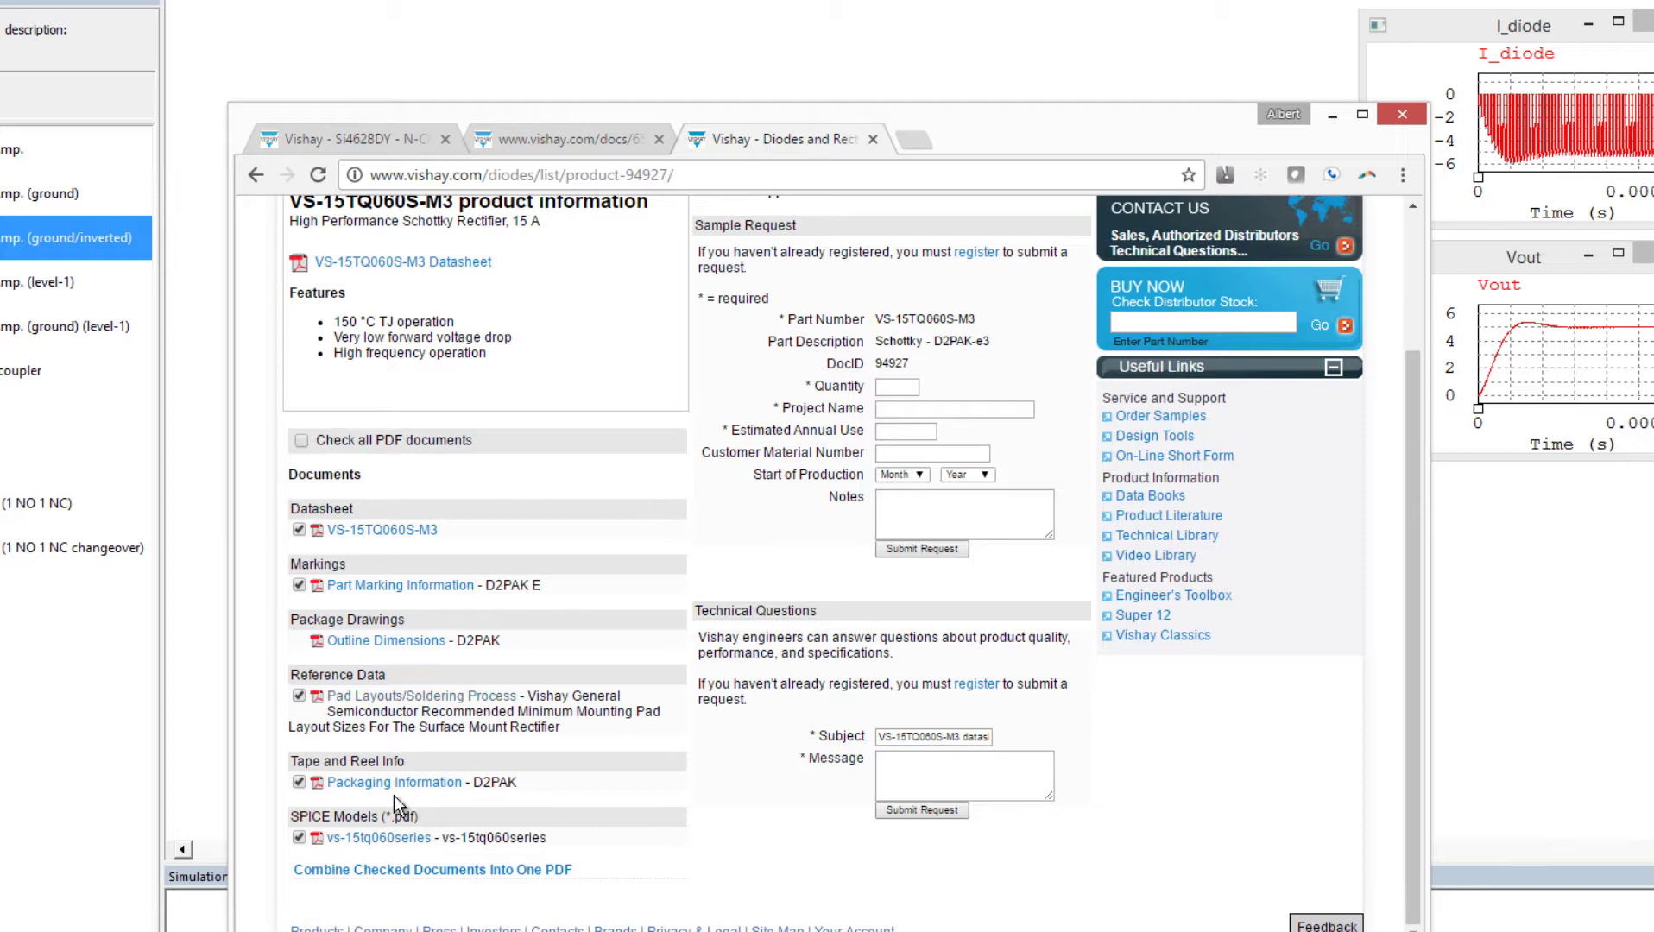
- Select all of the Si4628DY model text for copying
{"action": "left_click", "coordinate": [549, 134]}
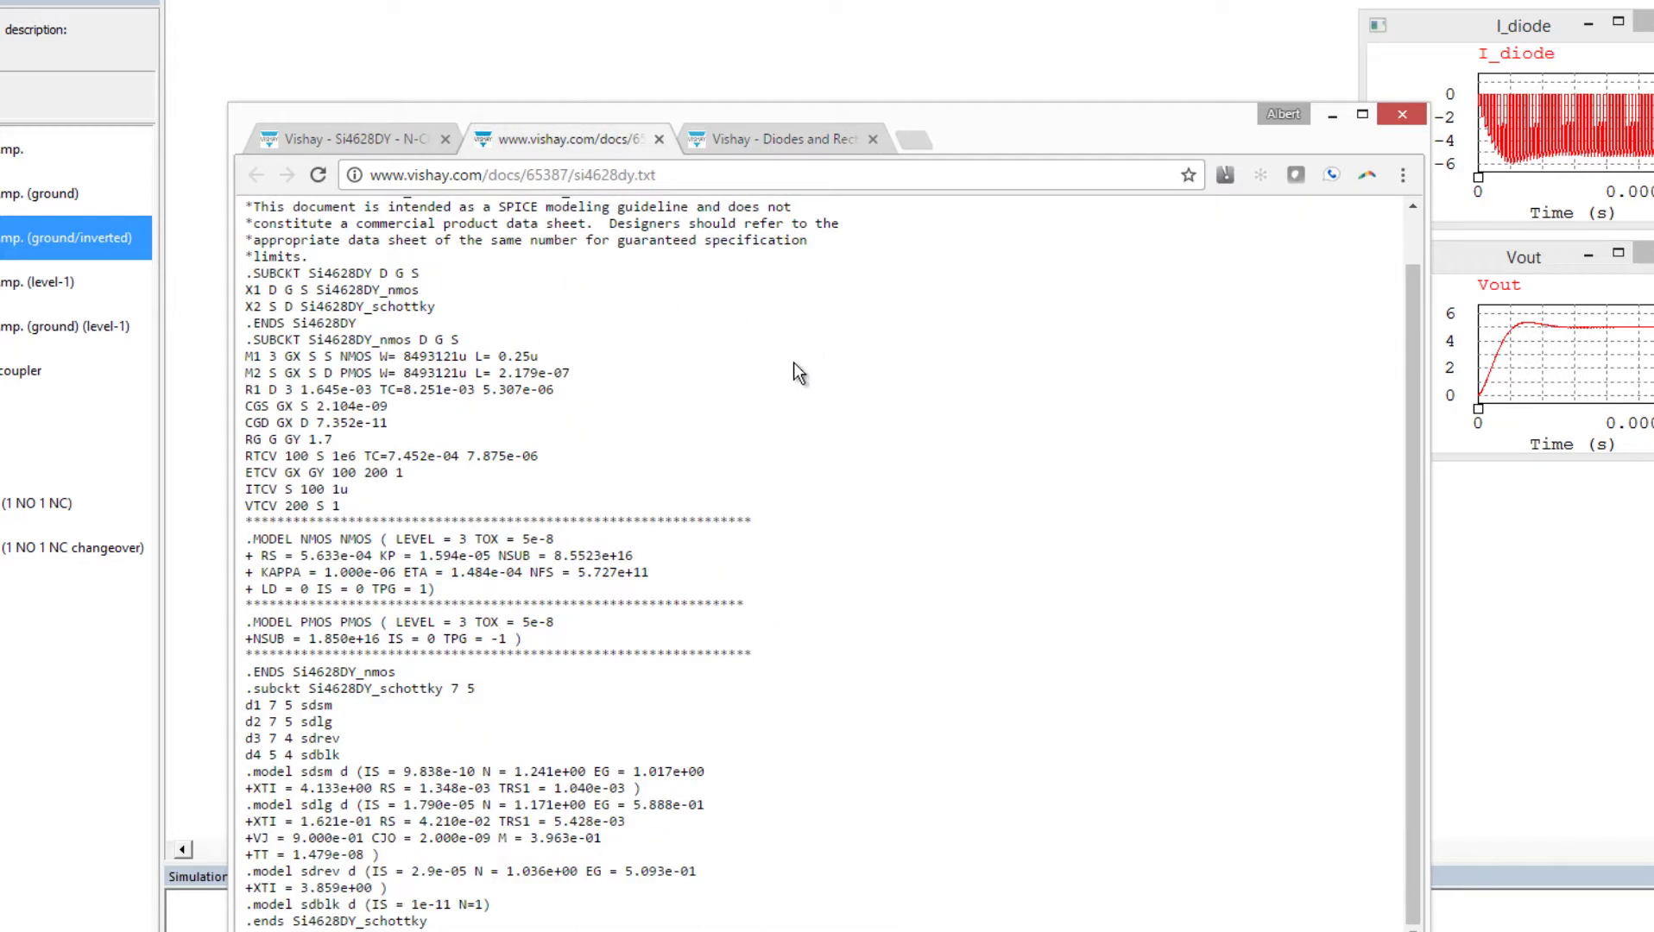
{"action": "scroll", "coordinate": [770, 371], "scroll_direction": "up", "scroll_amount": 1}
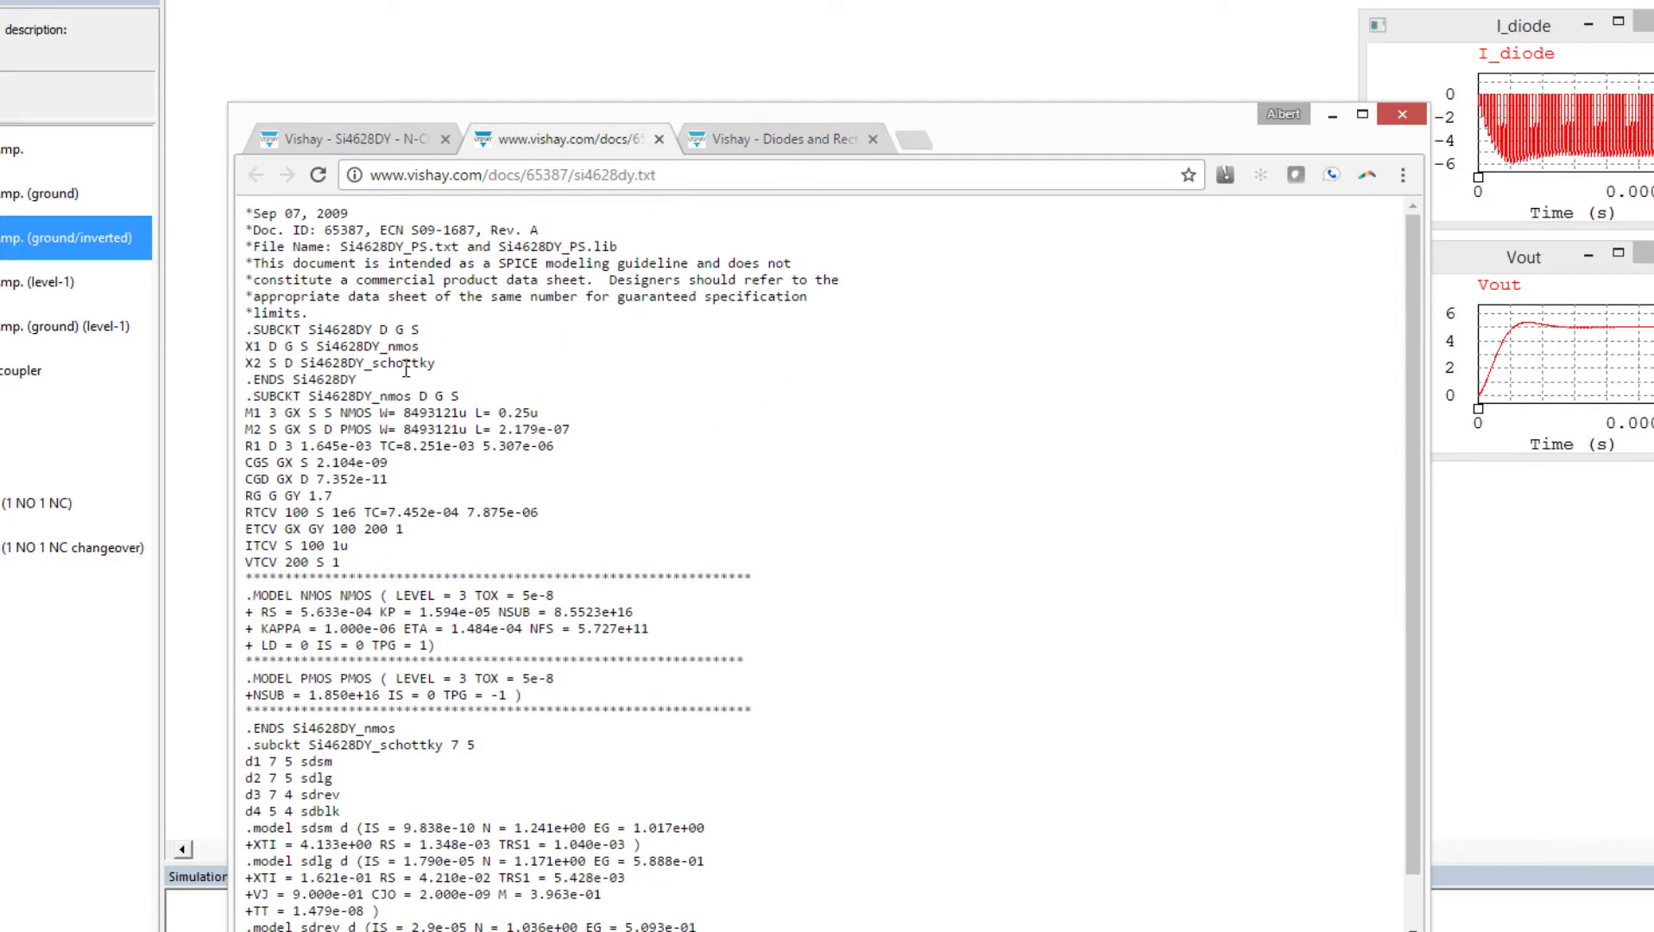
{"action": "left_click_drag", "start_coordinate": [342, 331], "coordinate": [468, 368]}
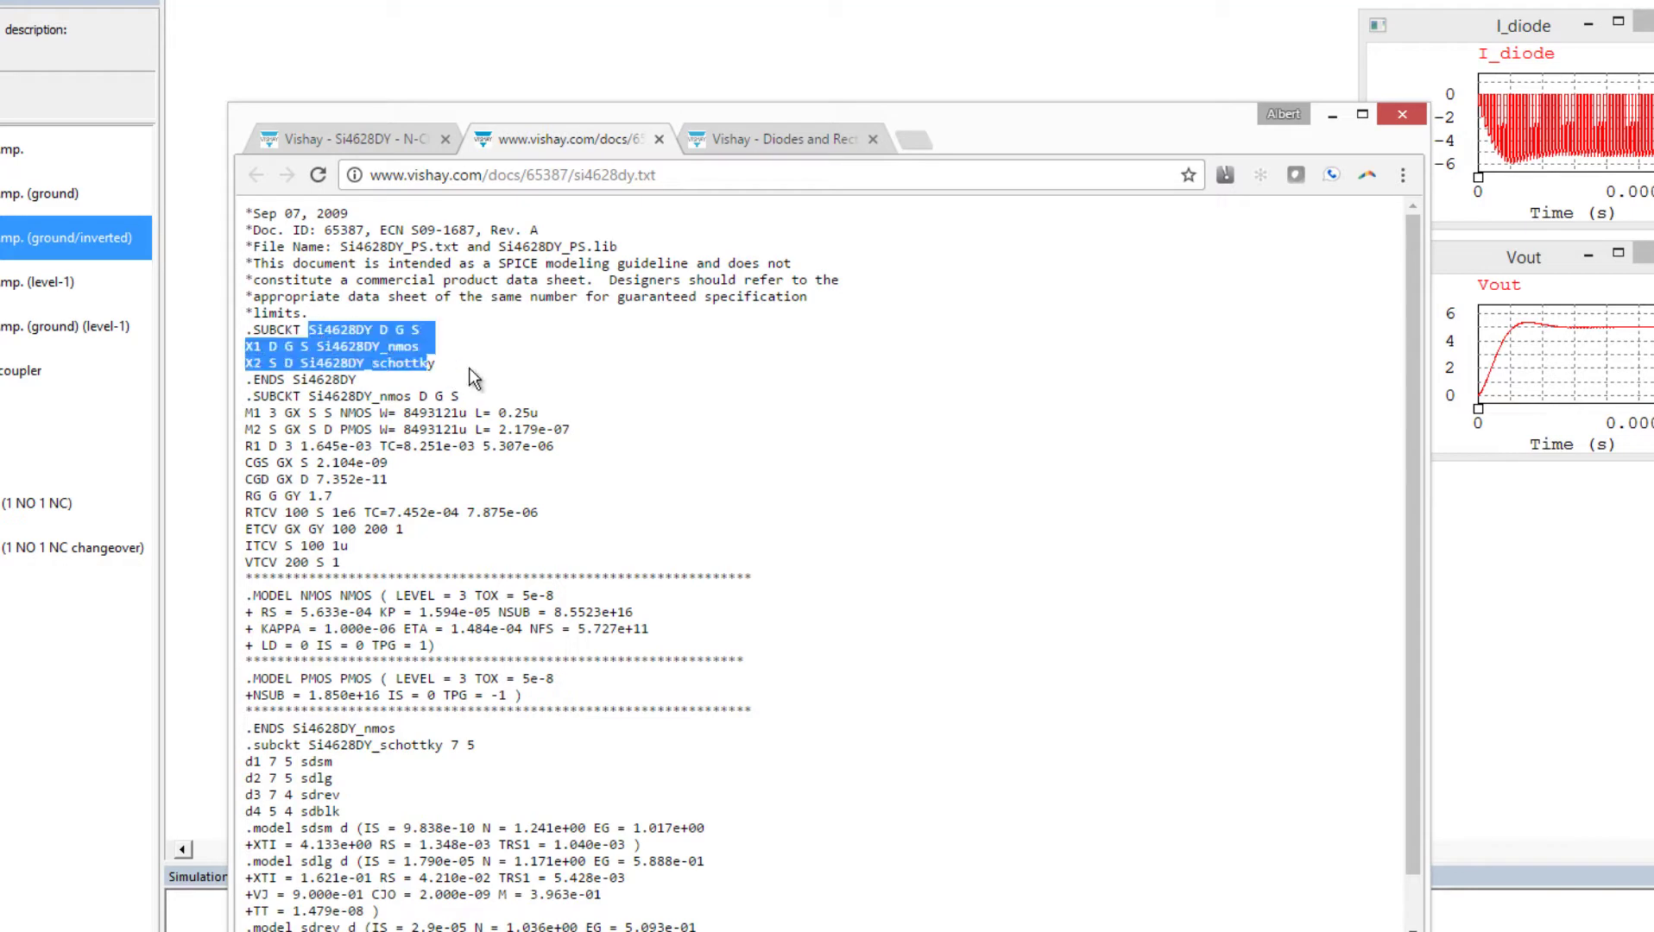
{"action": "left_click", "coordinate": [645, 362]}
{"action": "key", "text": "ctrl+a"}
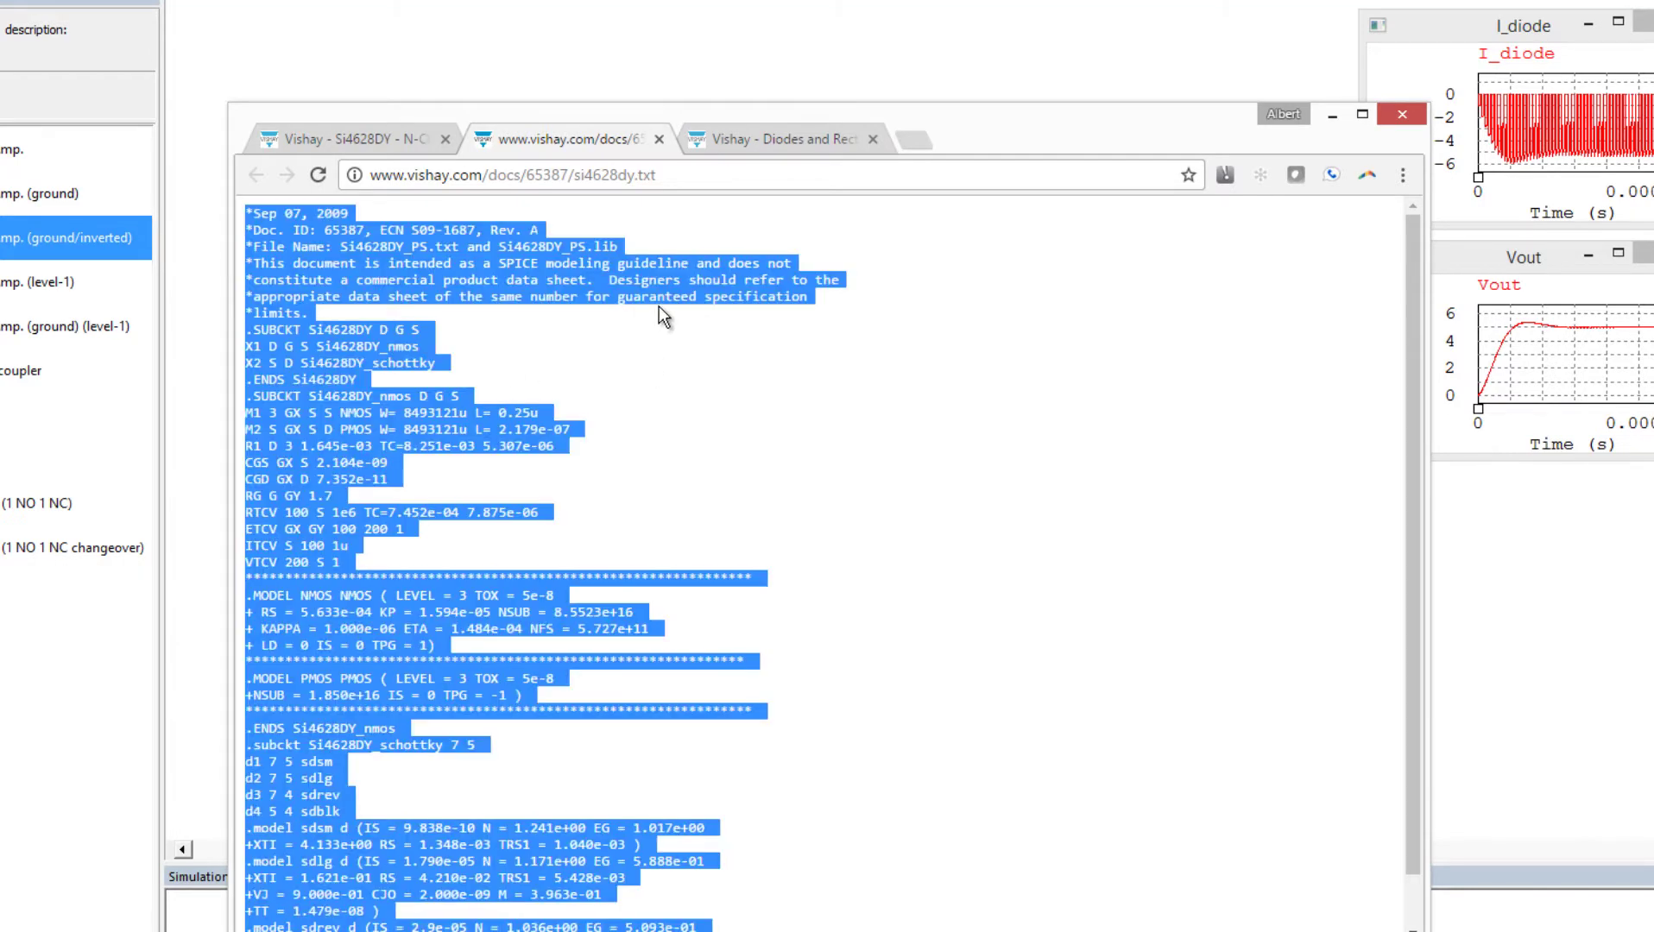
- Place a SPICE Directive Block on the schematic and paste the Si4628DY model into it
{"action": "left_click", "coordinate": [972, 76]}
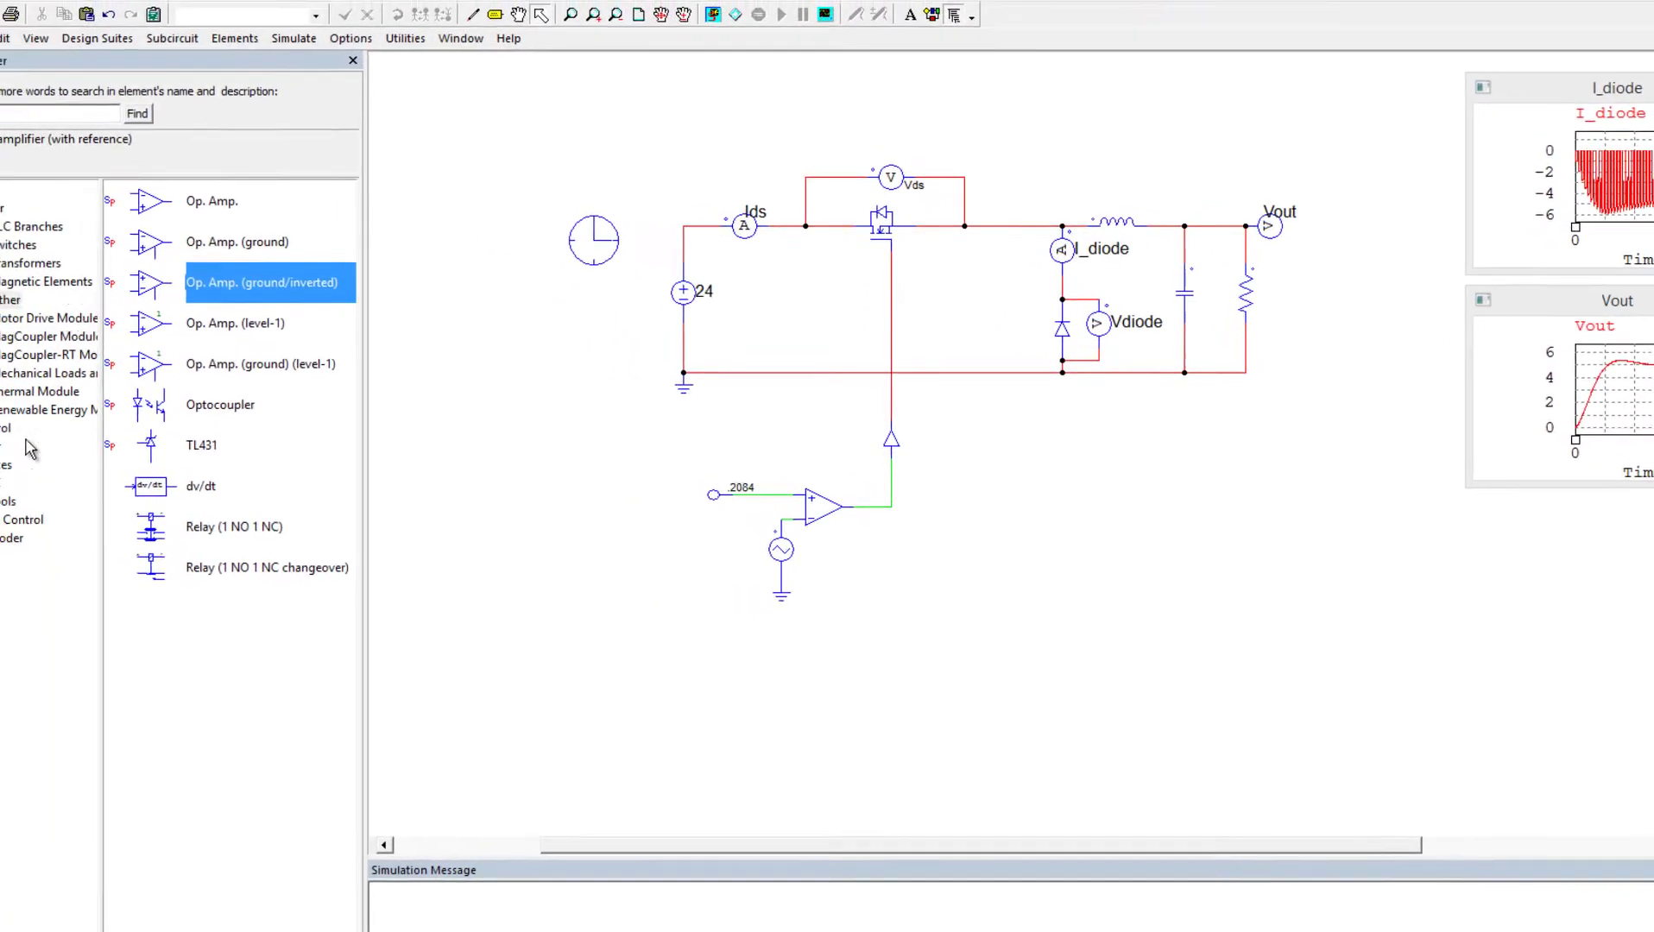
{"action": "left_click", "coordinate": [0, 484]}
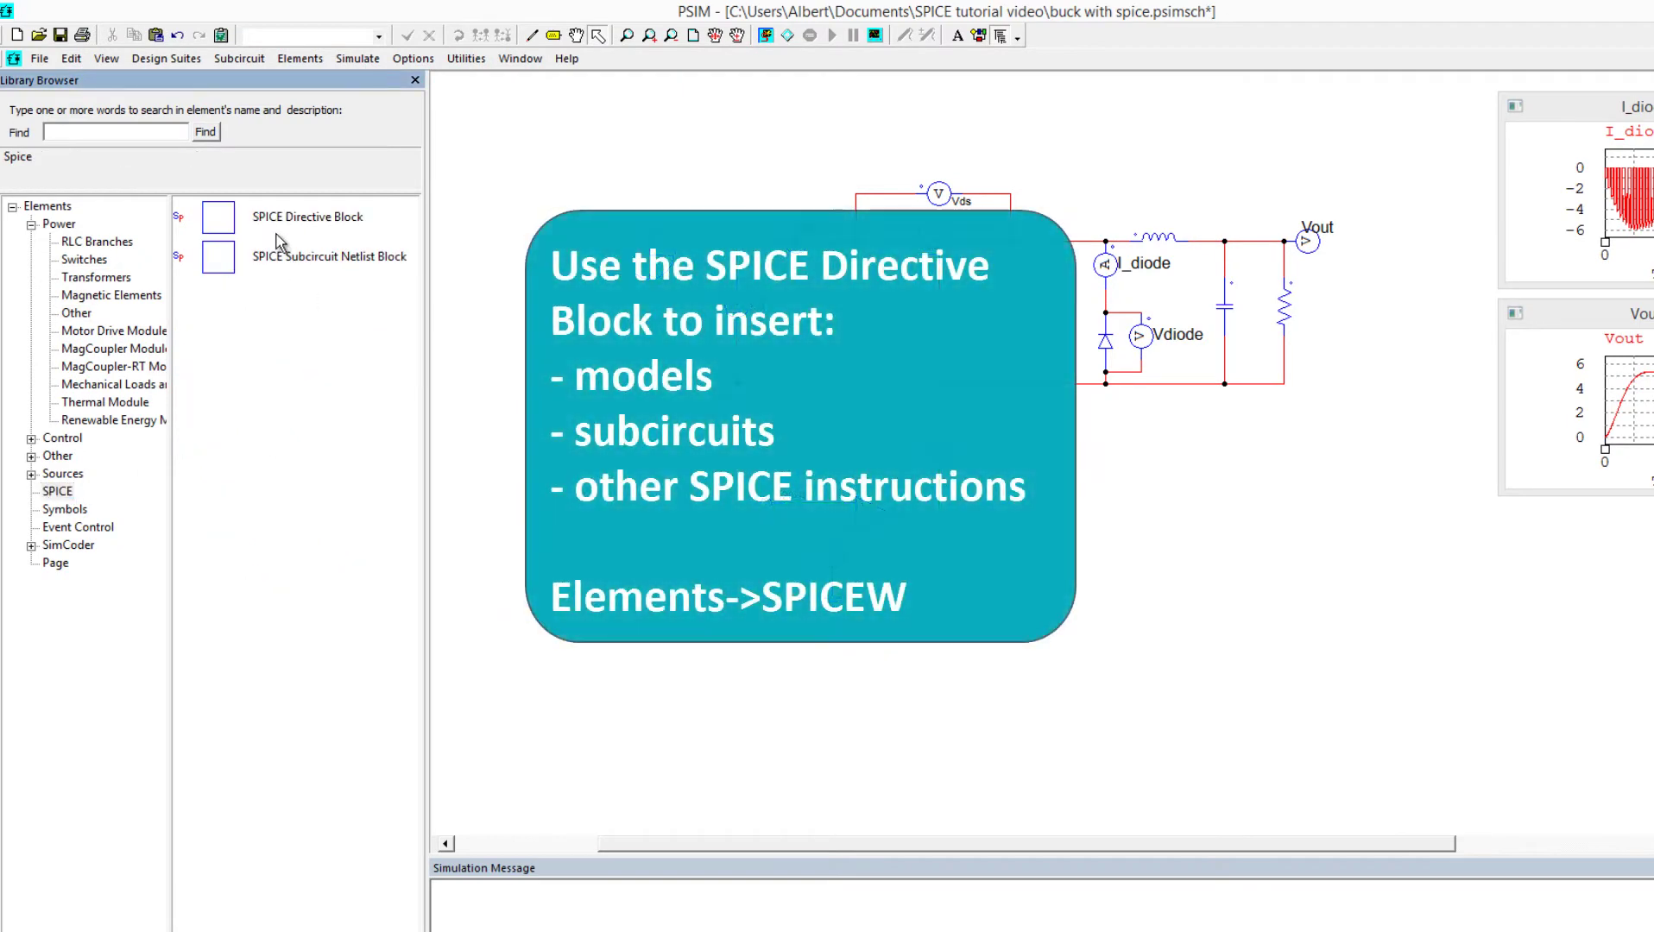
{"action": "left_click", "coordinate": [222, 216]}
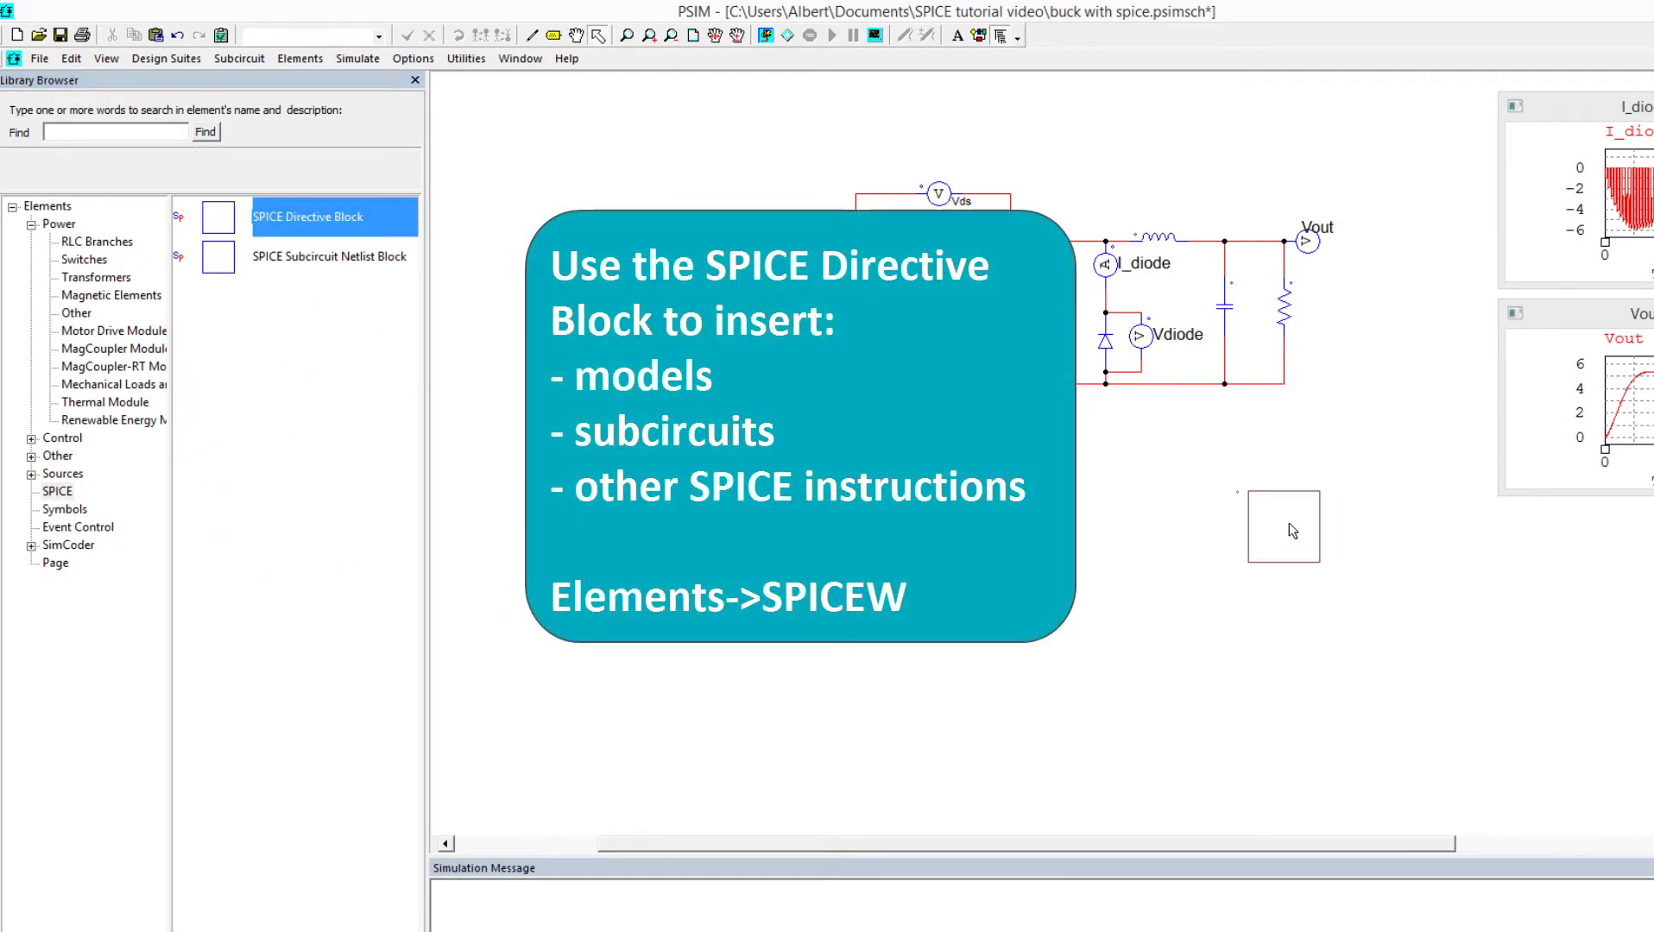
{"action": "left_click", "coordinate": [1292, 531]}
{"action": "double_click", "coordinate": [1283, 526]}
{"action": "key", "text": "ctrl+v"}
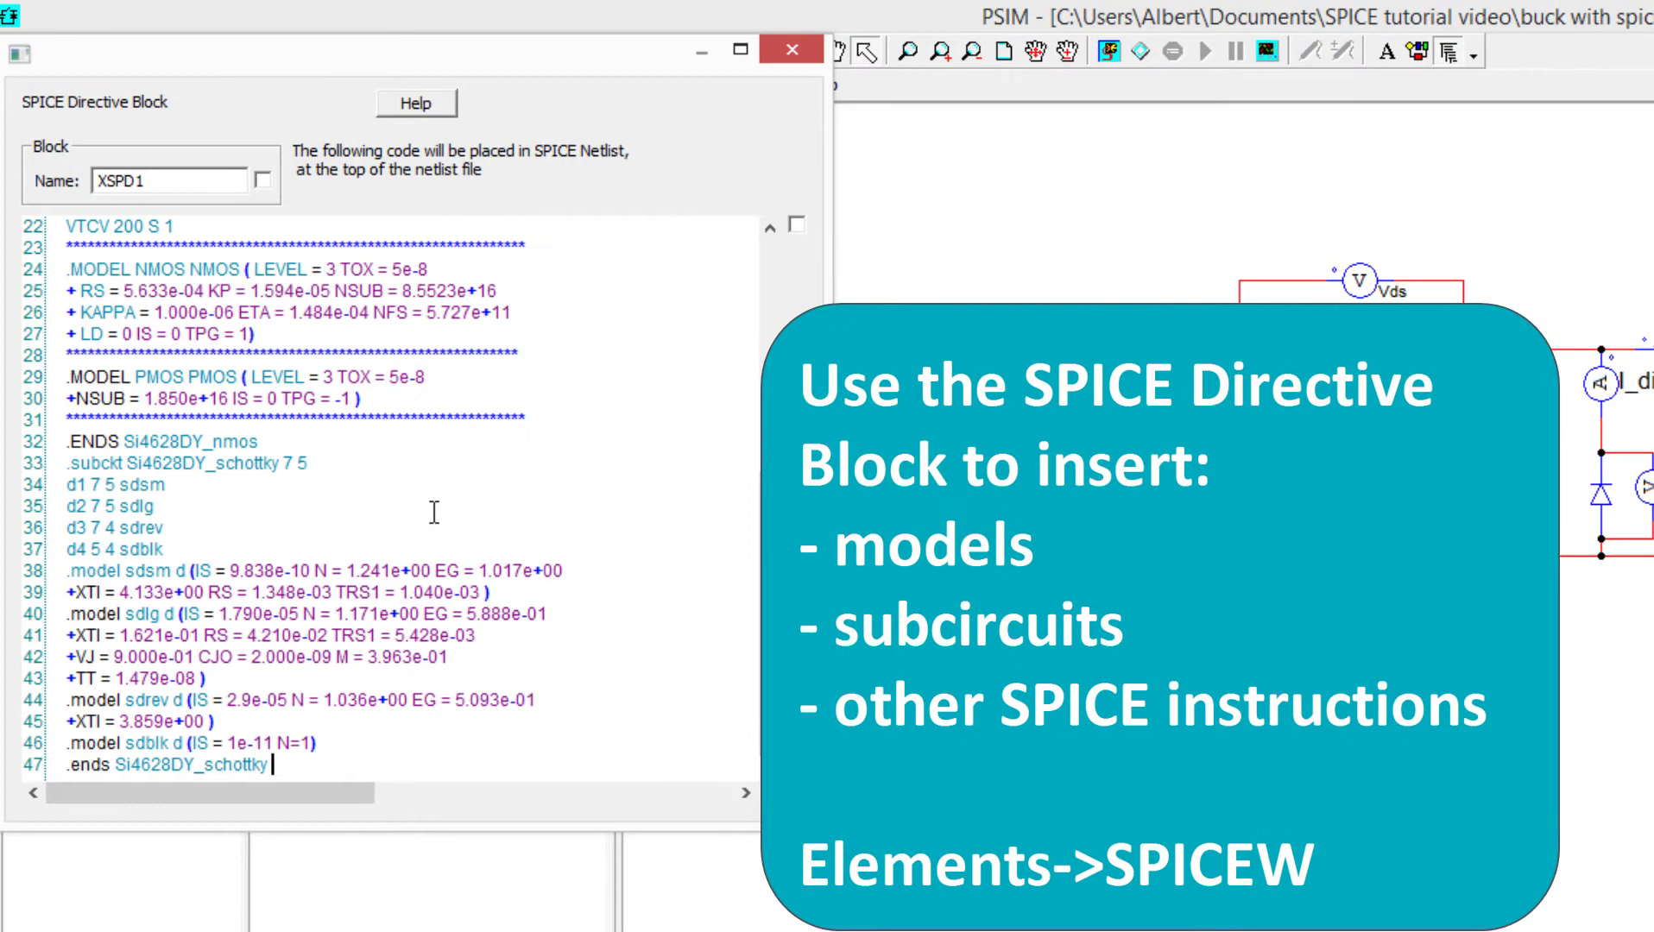
- Add blank lines after .ends Si4628DY_schottky at the end of the netlist
{"action": "left_click_drag", "start_coordinate": [770, 648], "coordinate": [749, 285]}
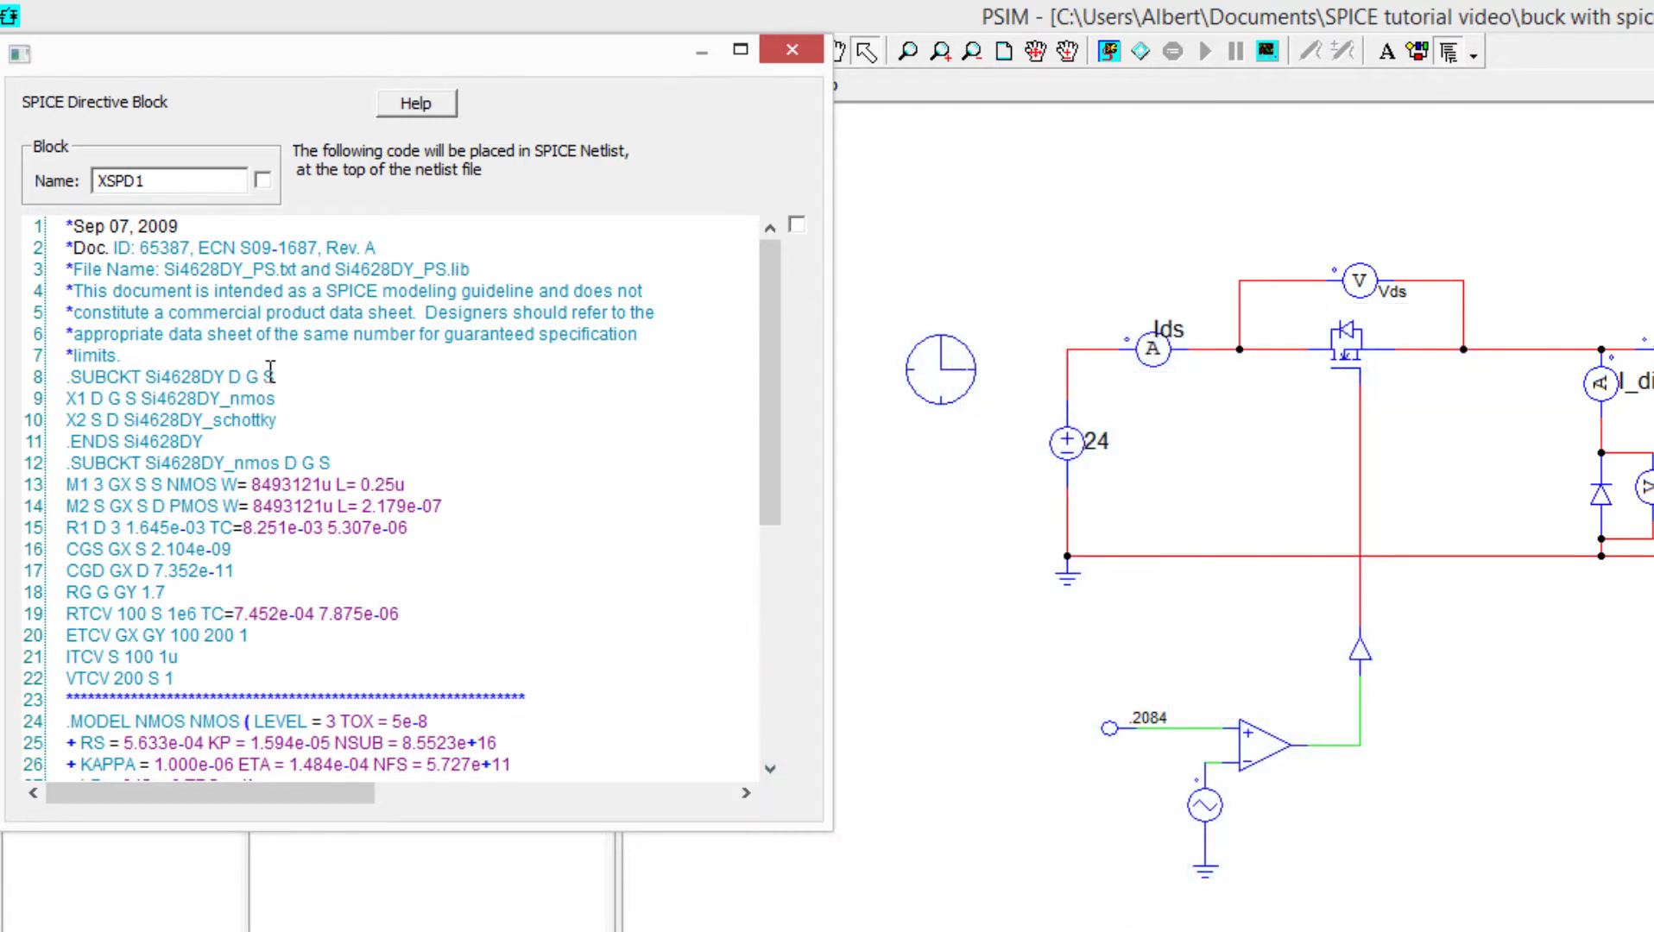
{"action": "left_click_drag", "start_coordinate": [773, 372], "coordinate": [772, 600]}
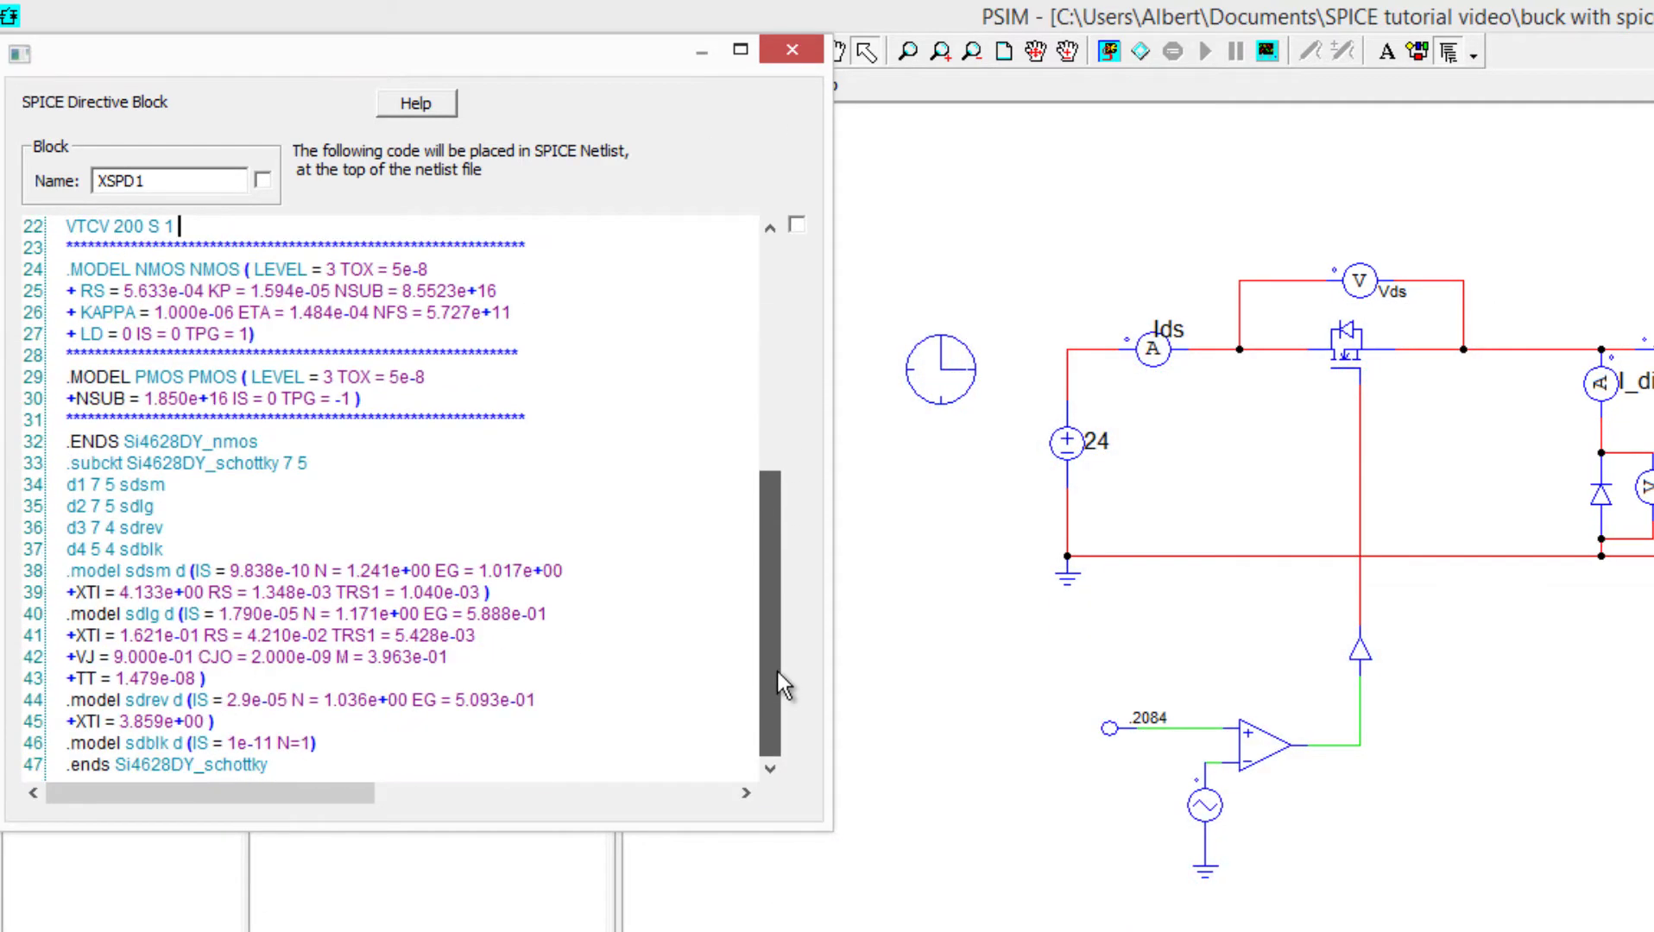
{"action": "left_click", "coordinate": [503, 734]}
{"action": "left_click", "coordinate": [497, 744]}
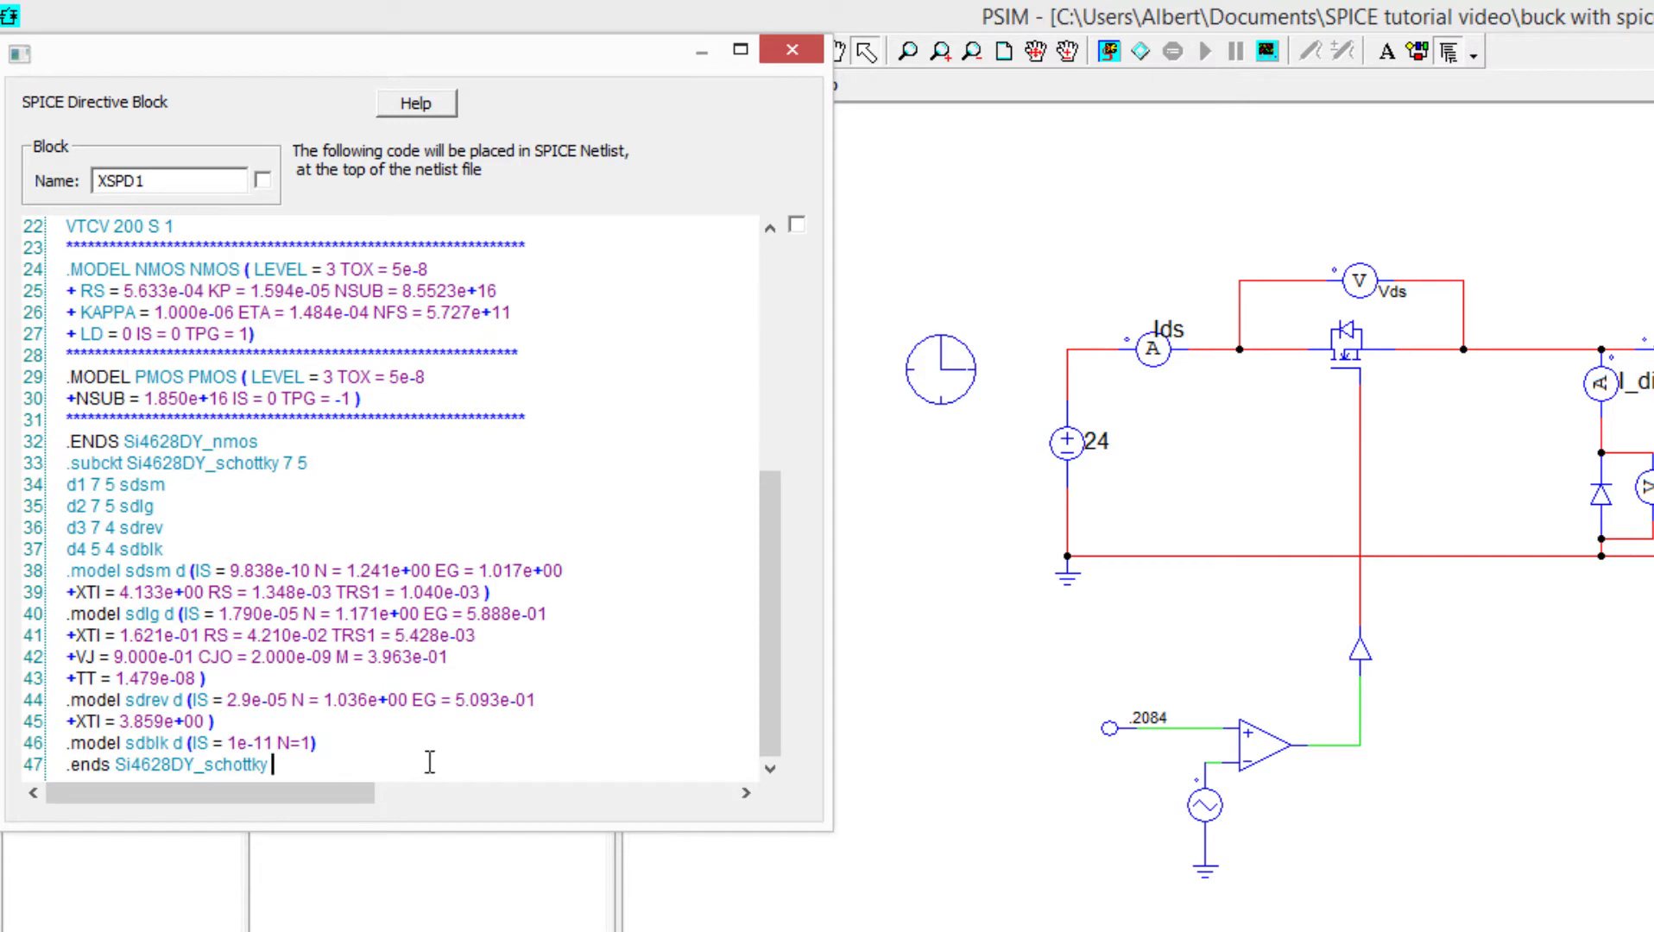
{"action": "key", "text": "Return"}
{"action": "key", "text": "Return"}
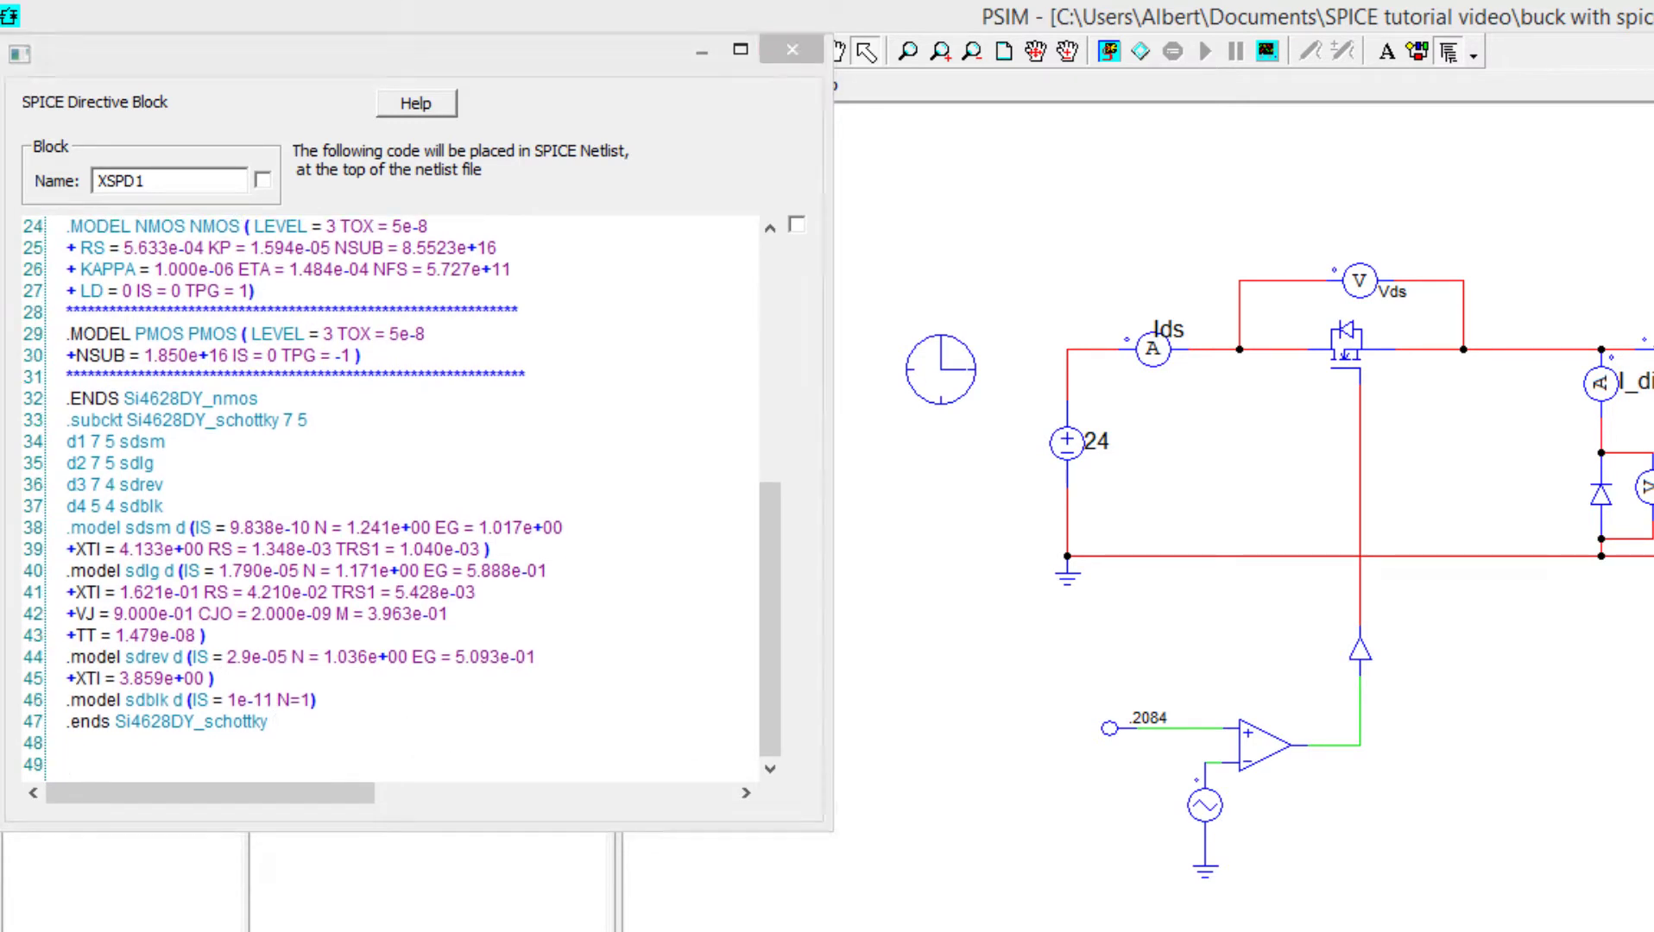
- Copy the diode model text, MODEL part0 D through .ENDS 15TQ060_SERIES, from the datasheet
{"action": "key", "text": "alt+Tab"}
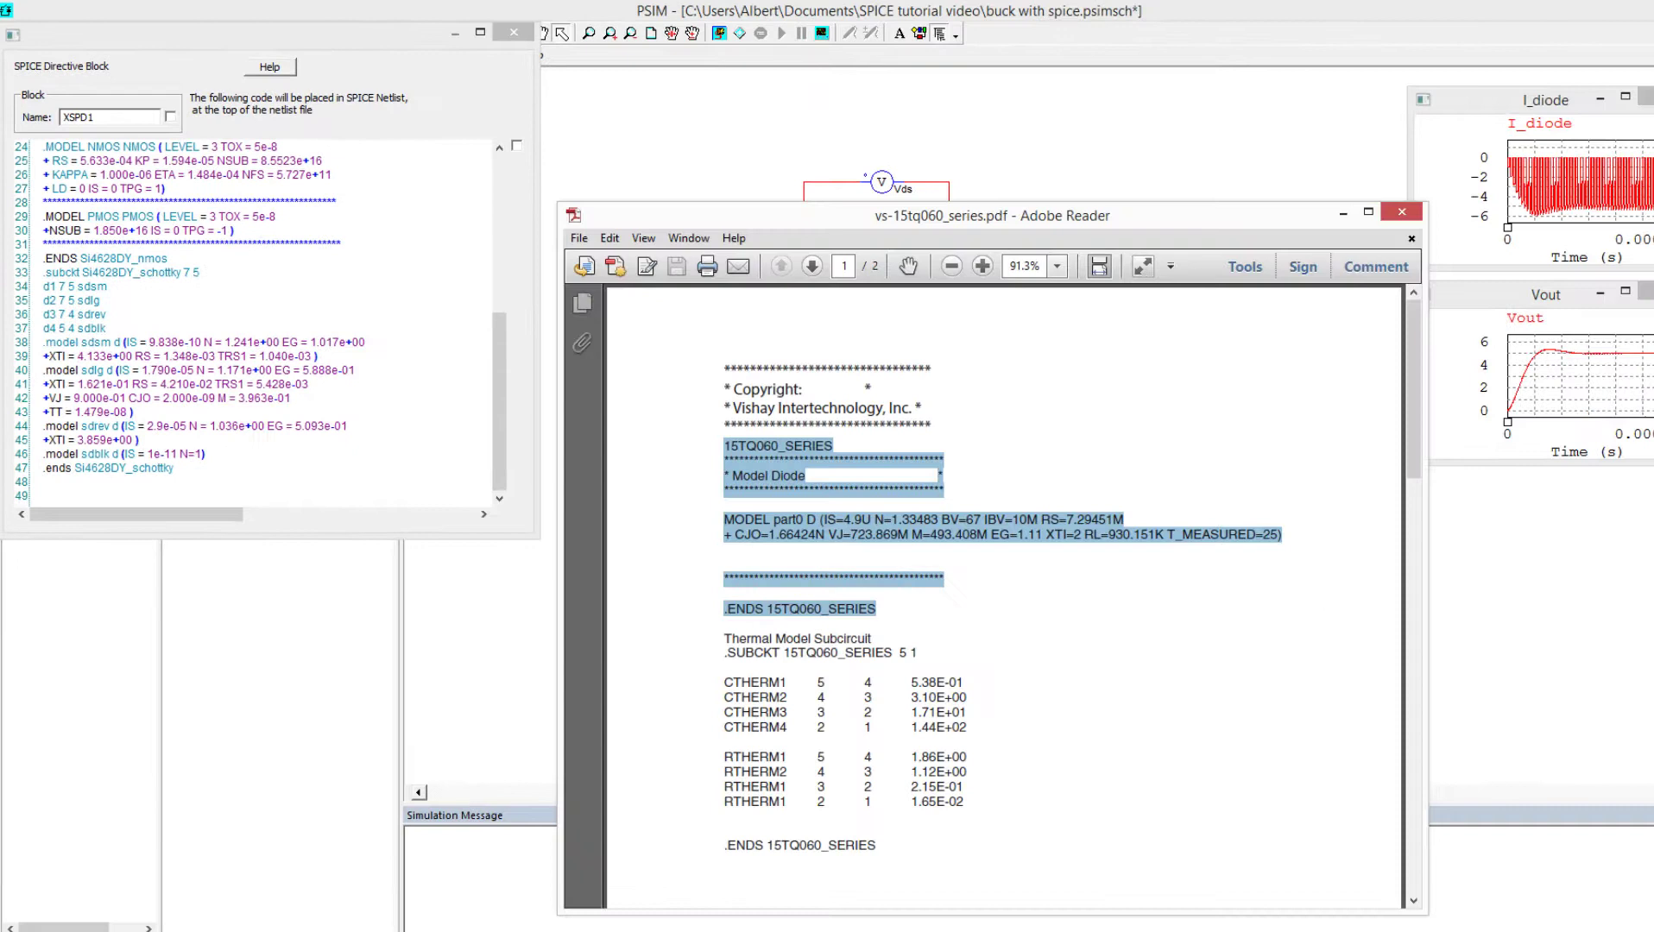
{"action": "left_click", "coordinate": [1016, 380]}
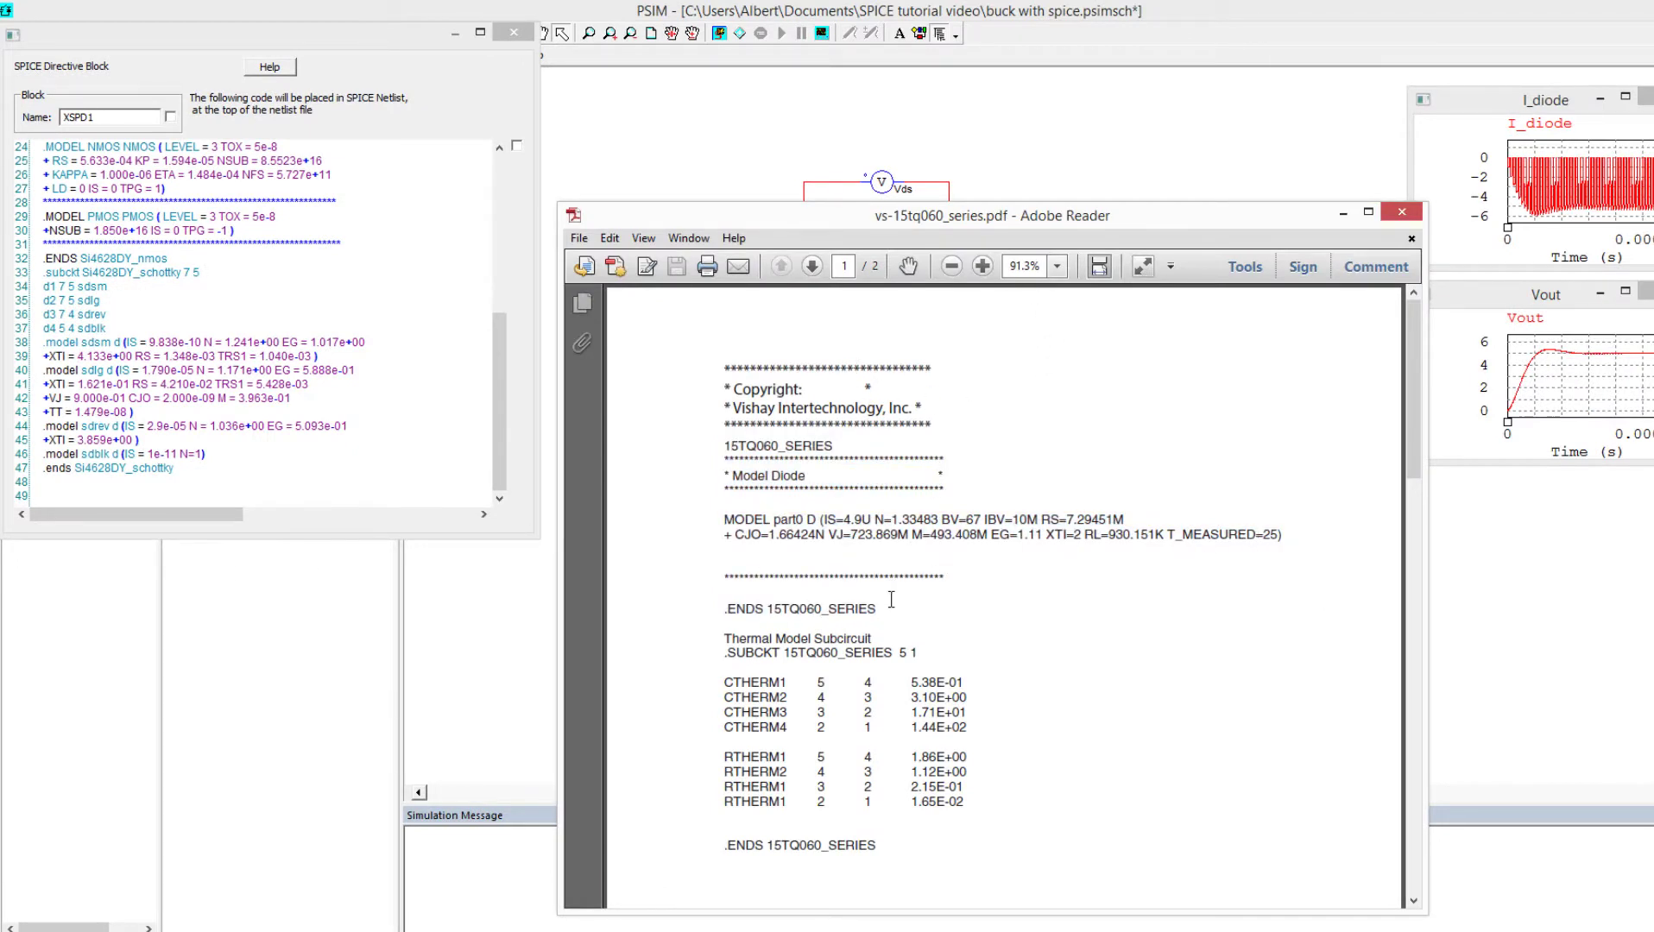
{"action": "left_click_drag", "start_coordinate": [875, 609], "coordinate": [736, 525]}
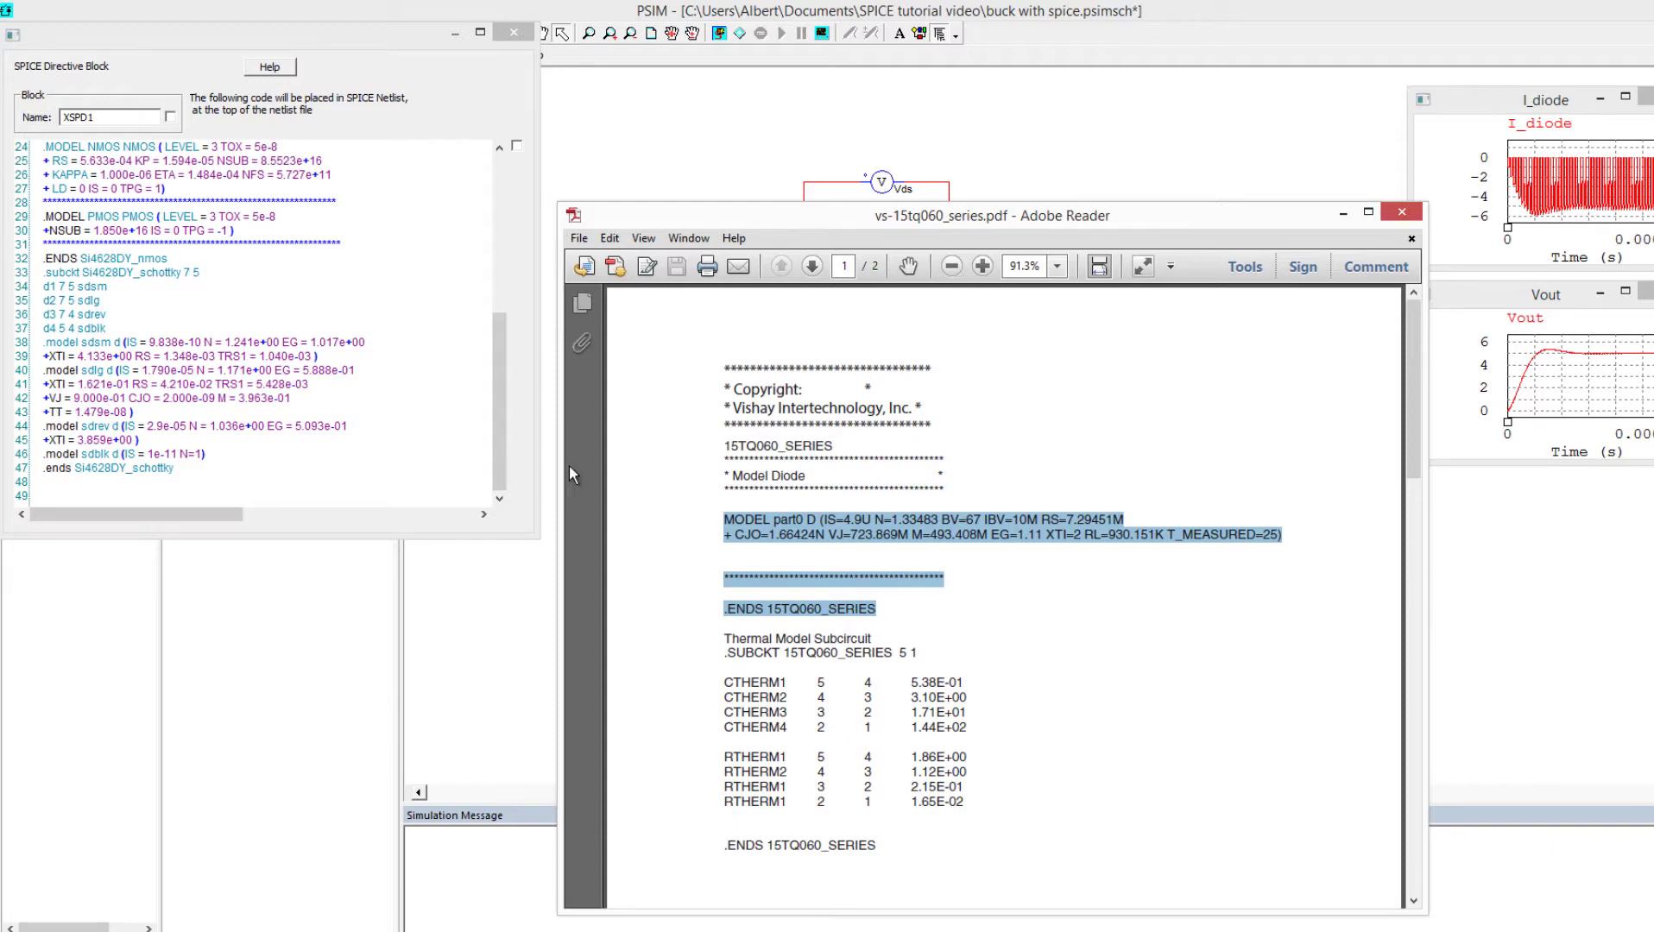
{"action": "left_click", "coordinate": [336, 457]}
- Paste the diode model into the netlist and rename part0 to 15TQ060_SERIES
{"action": "key", "text": "Return"}
{"action": "key", "text": "Return"}
{"action": "key", "text": "ctrl+v"}
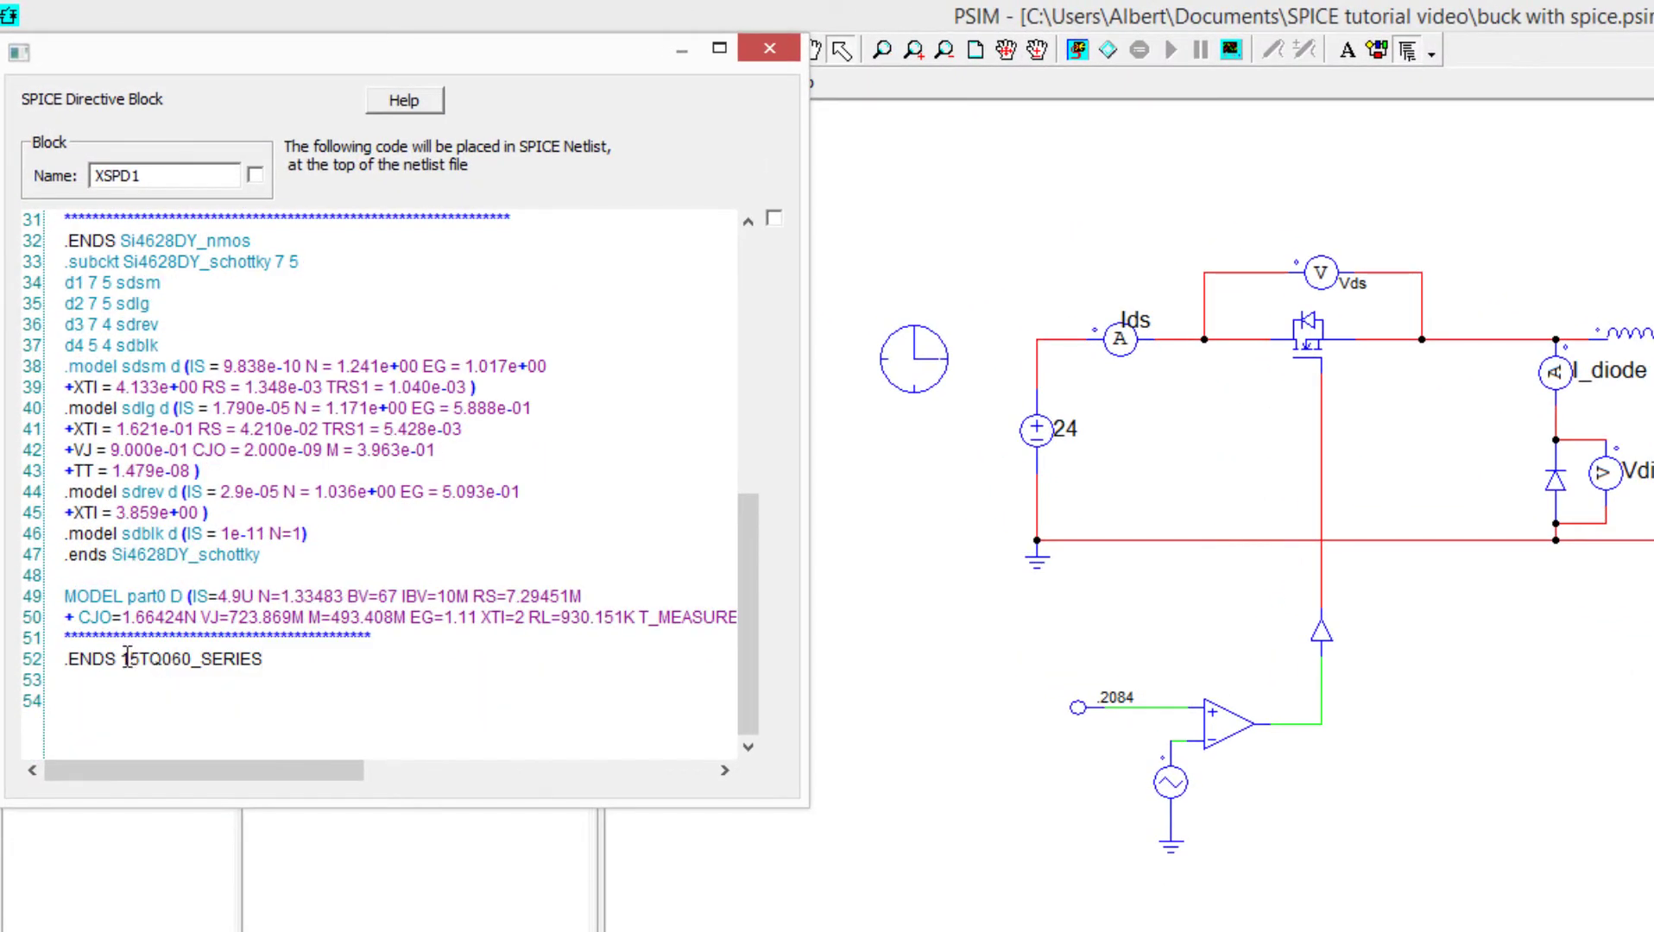
{"action": "left_click_drag", "start_coordinate": [123, 658], "coordinate": [264, 654]}
{"action": "key", "text": "ctrl+c"}
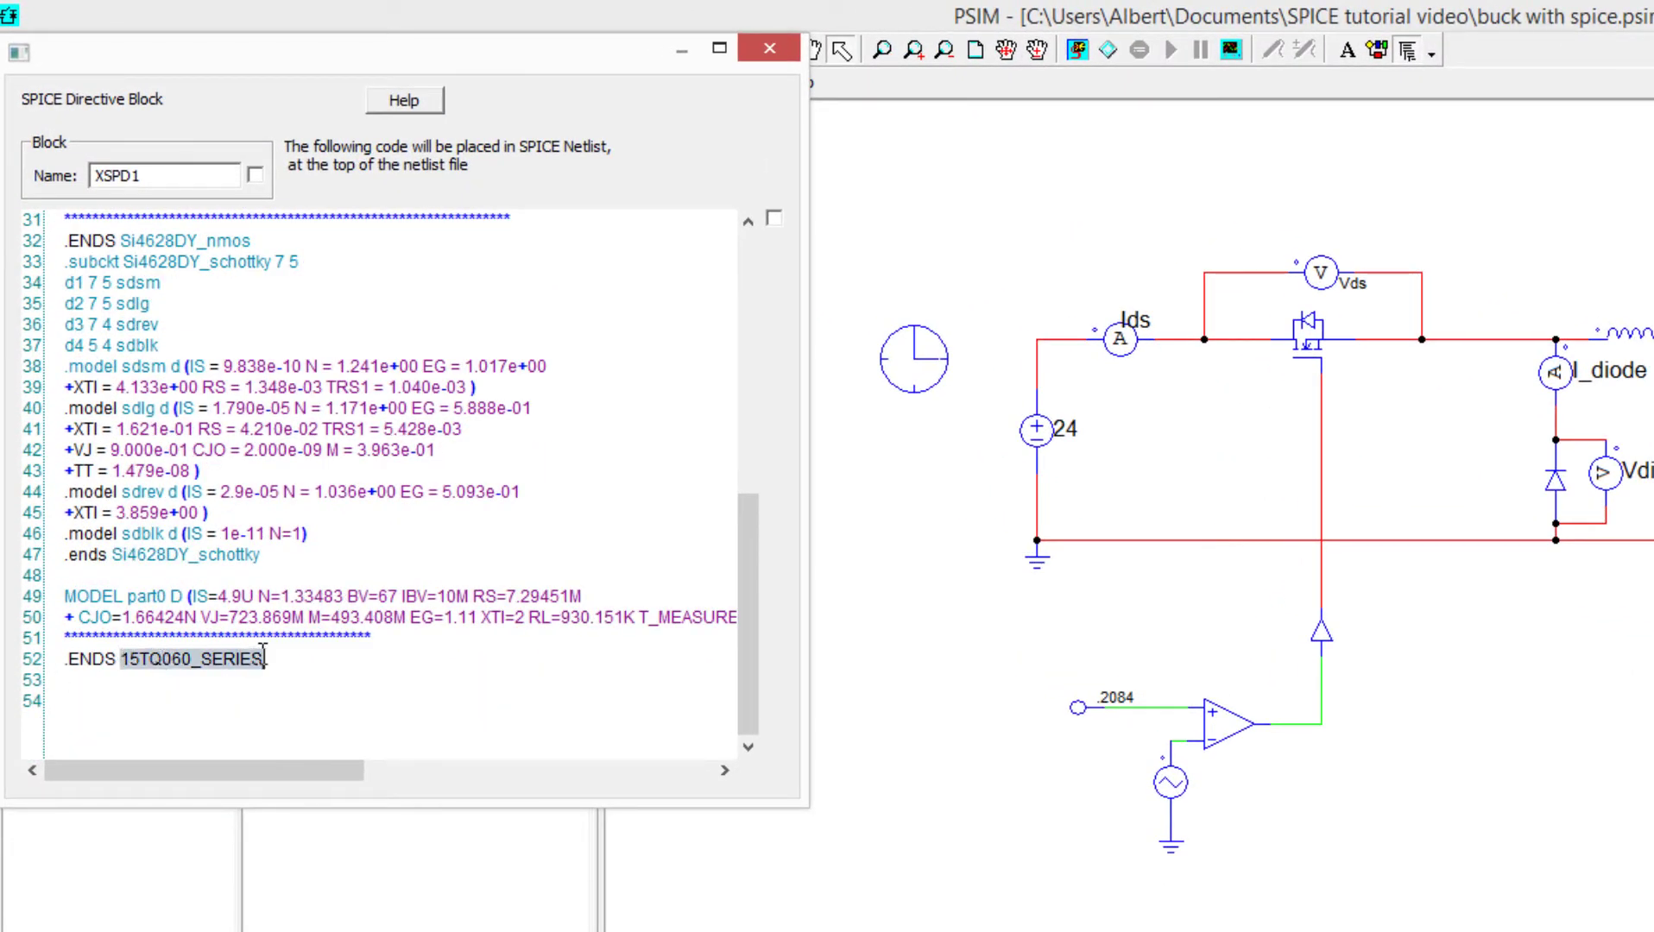
{"action": "left_click", "coordinate": [136, 595]}
{"action": "double_click", "coordinate": [157, 595]}
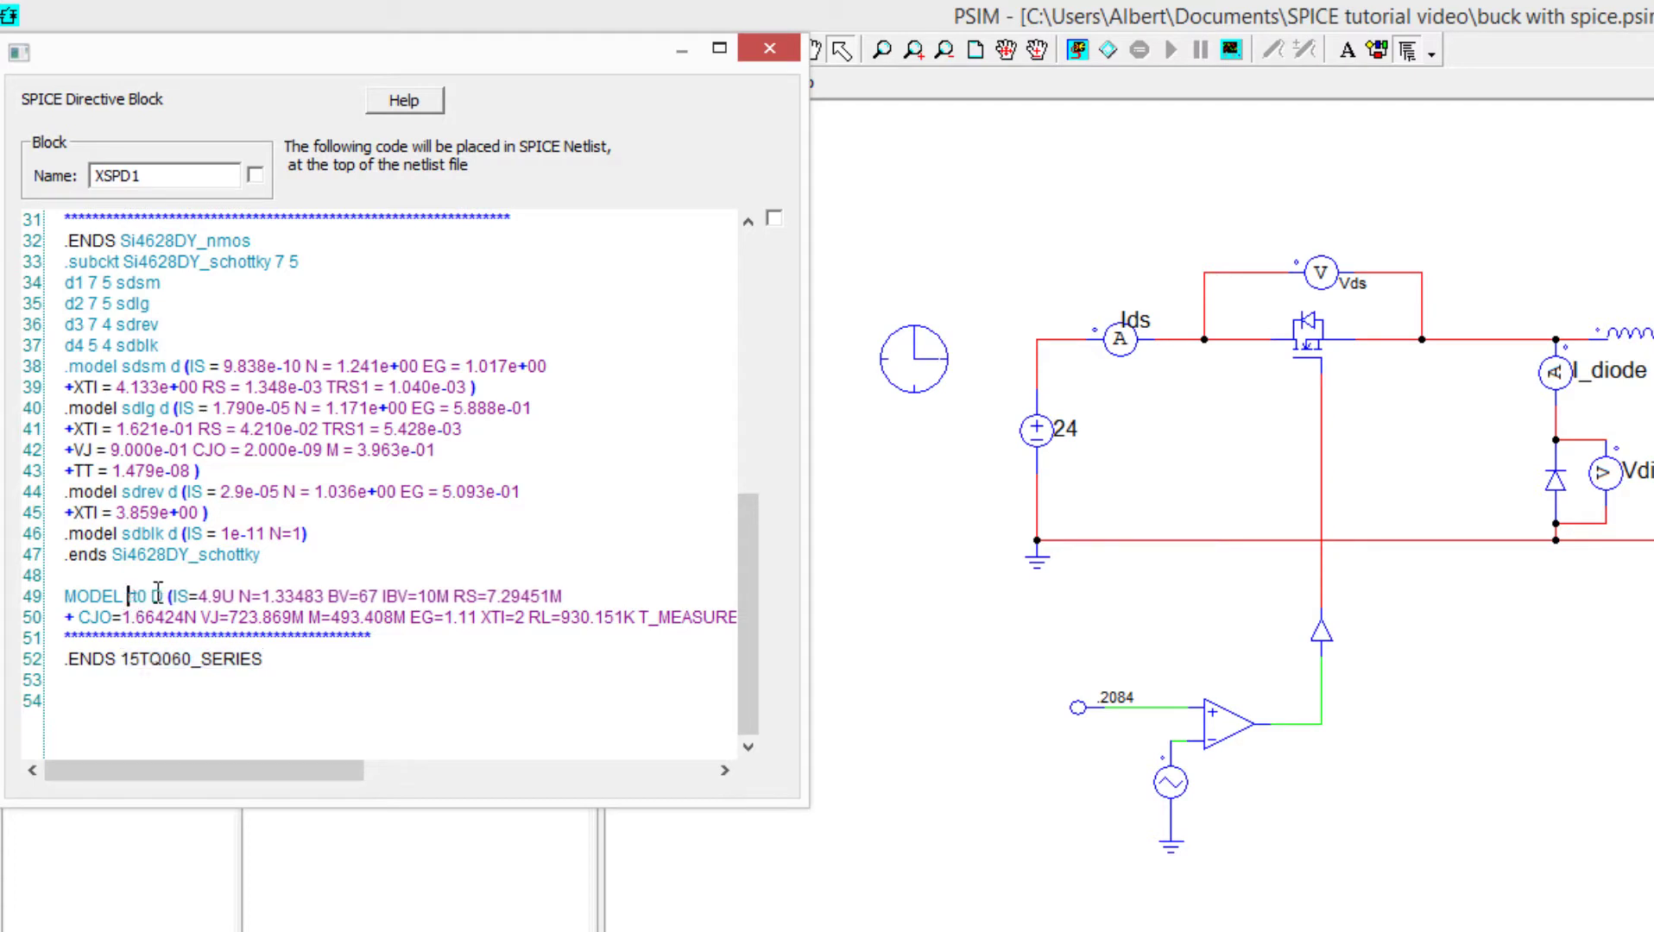
{"action": "key", "text": "ctrl+v"}
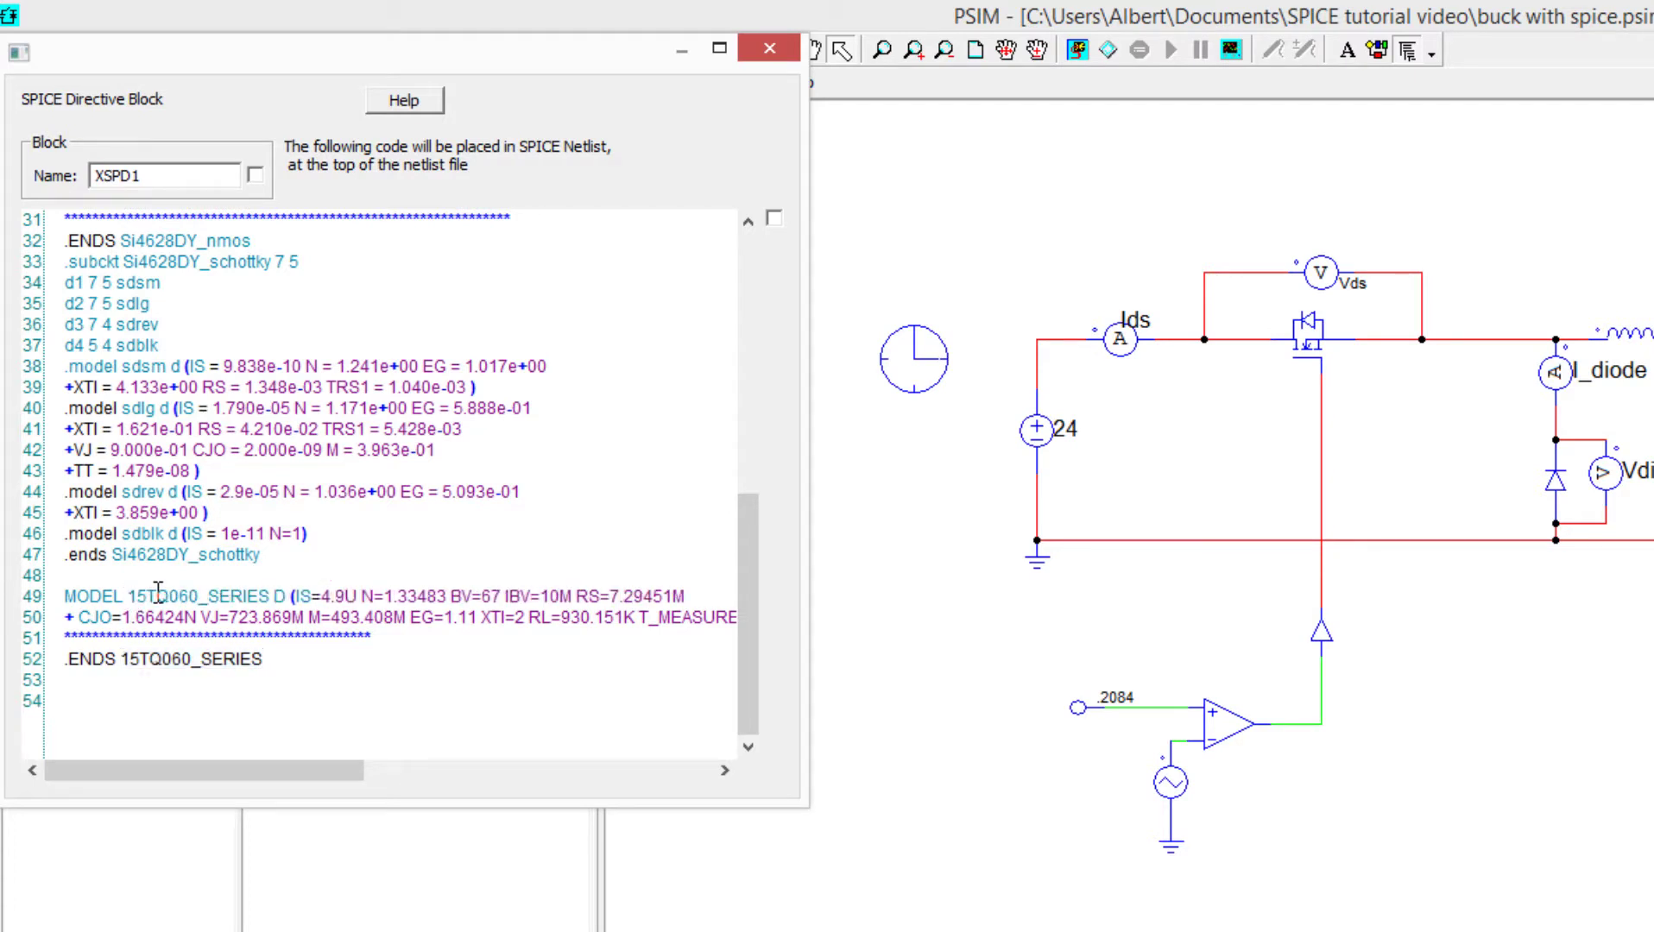
- Make the line start with .MODEL and delete the trailing asterisk and .ENDS lines
{"action": "key", "text": "Home"}
{"action": "type", "text": "."}
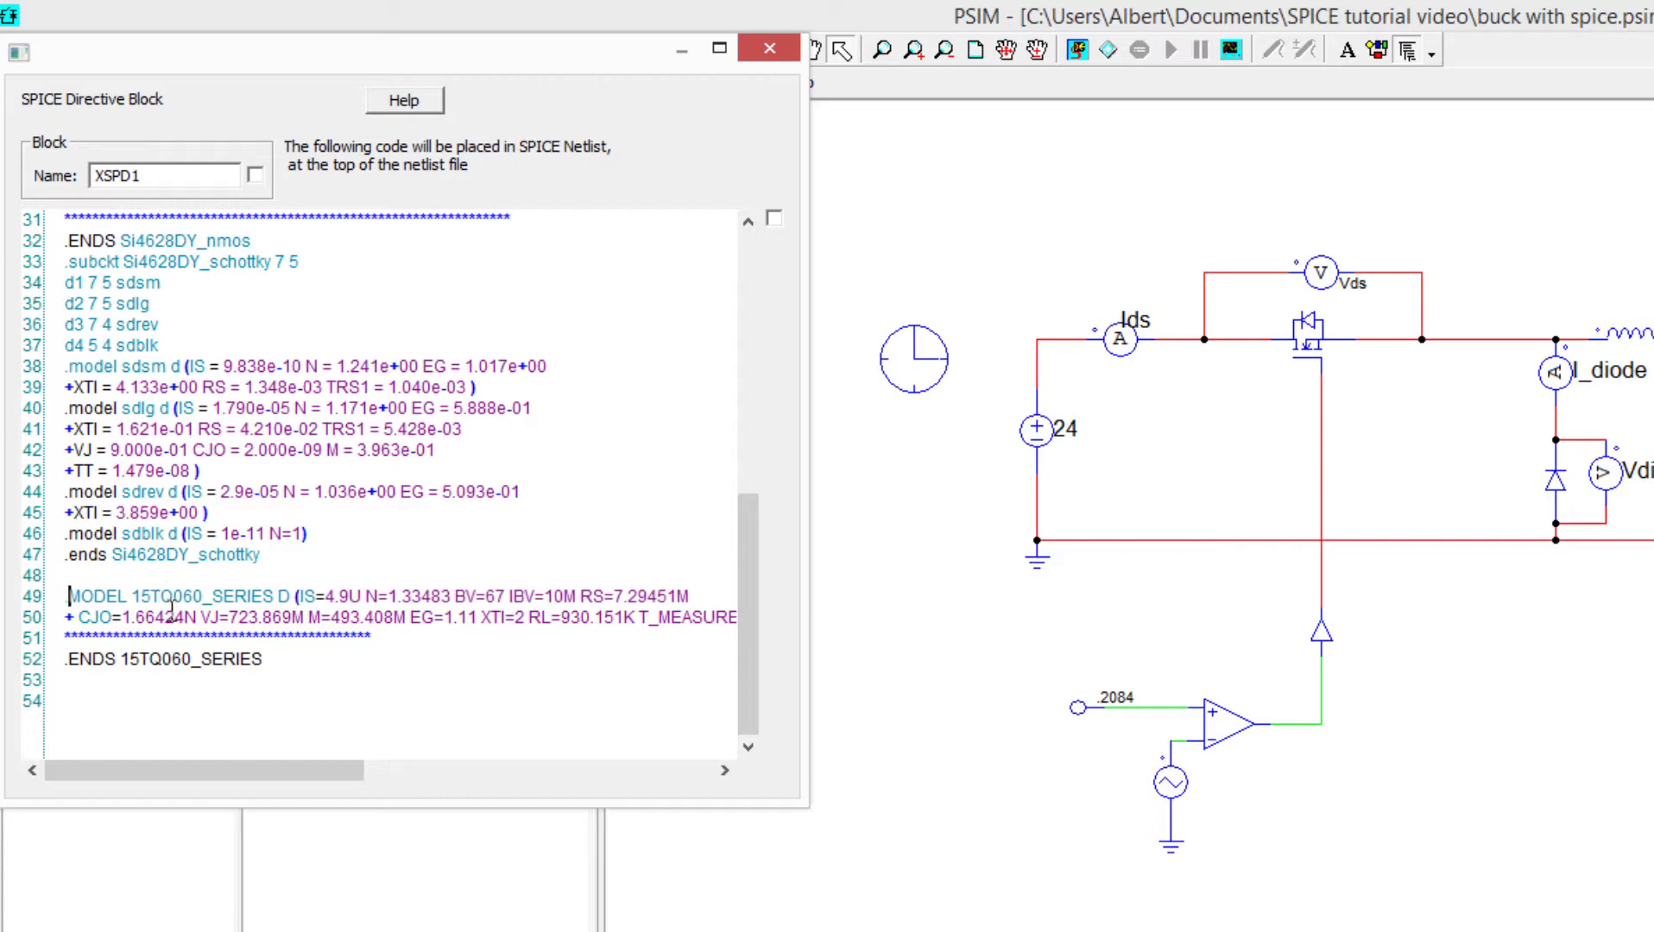
{"action": "left_click_drag", "start_coordinate": [266, 660], "coordinate": [43, 654]}
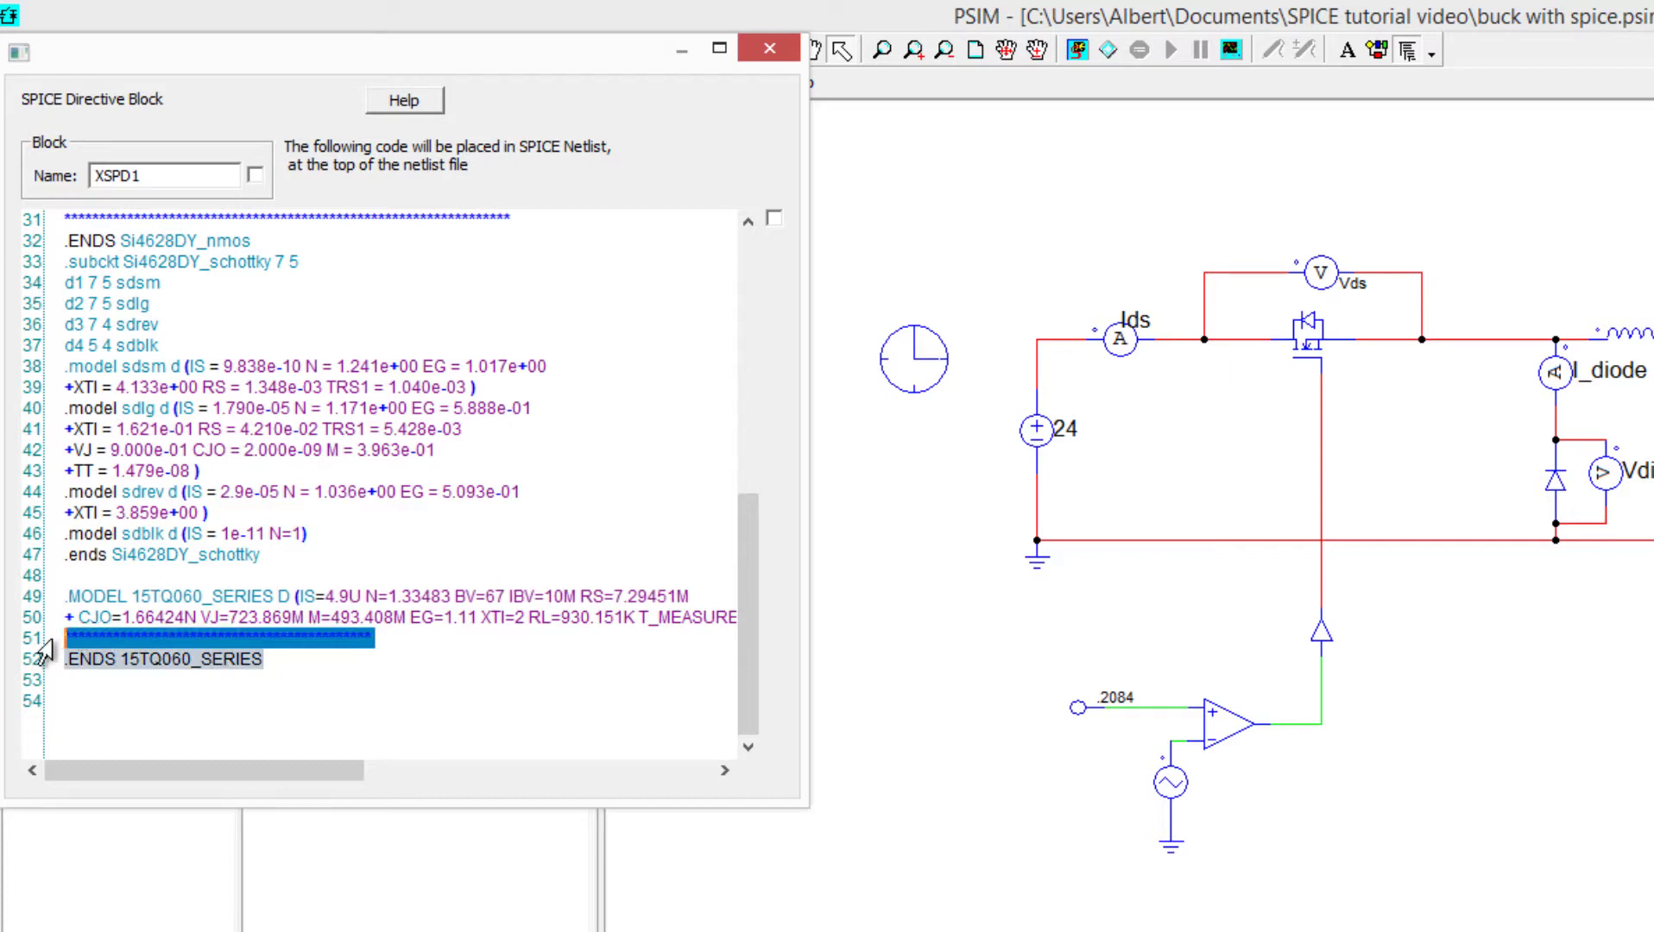
{"action": "key", "text": "Delete"}
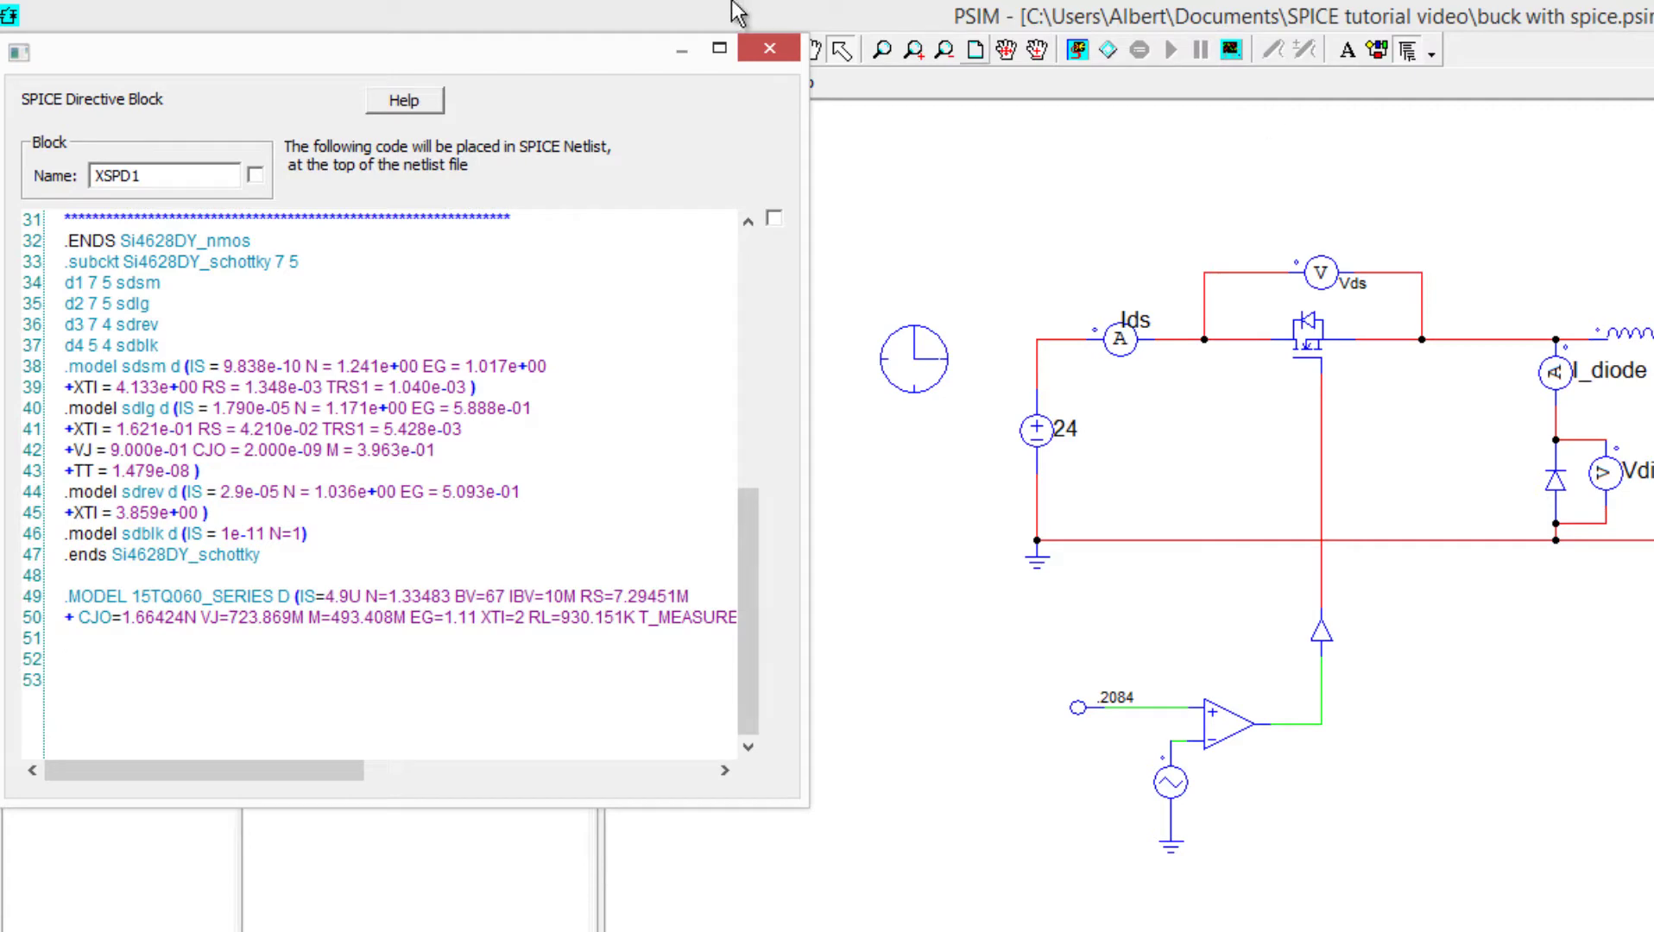
{"action": "left_click_drag", "start_coordinate": [636, 55], "coordinate": [640, 127]}
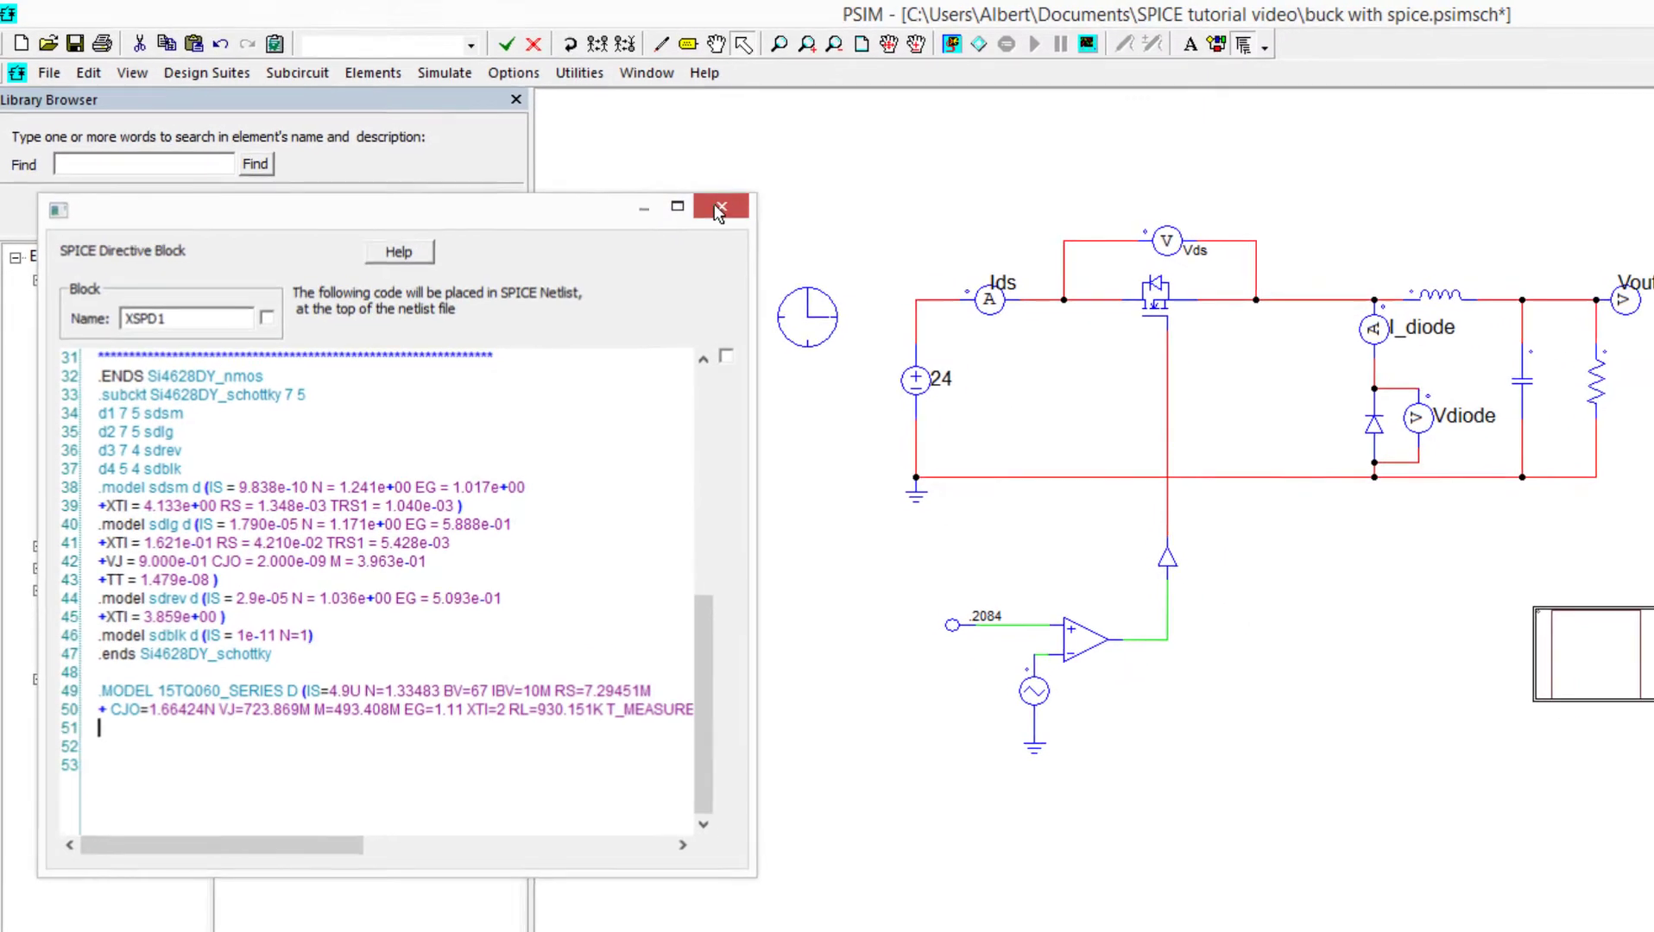
- Set diode D14's Model Level to SPICE Model
{"action": "left_click", "coordinate": [719, 208]}
{"action": "left_click", "coordinate": [1372, 425]}
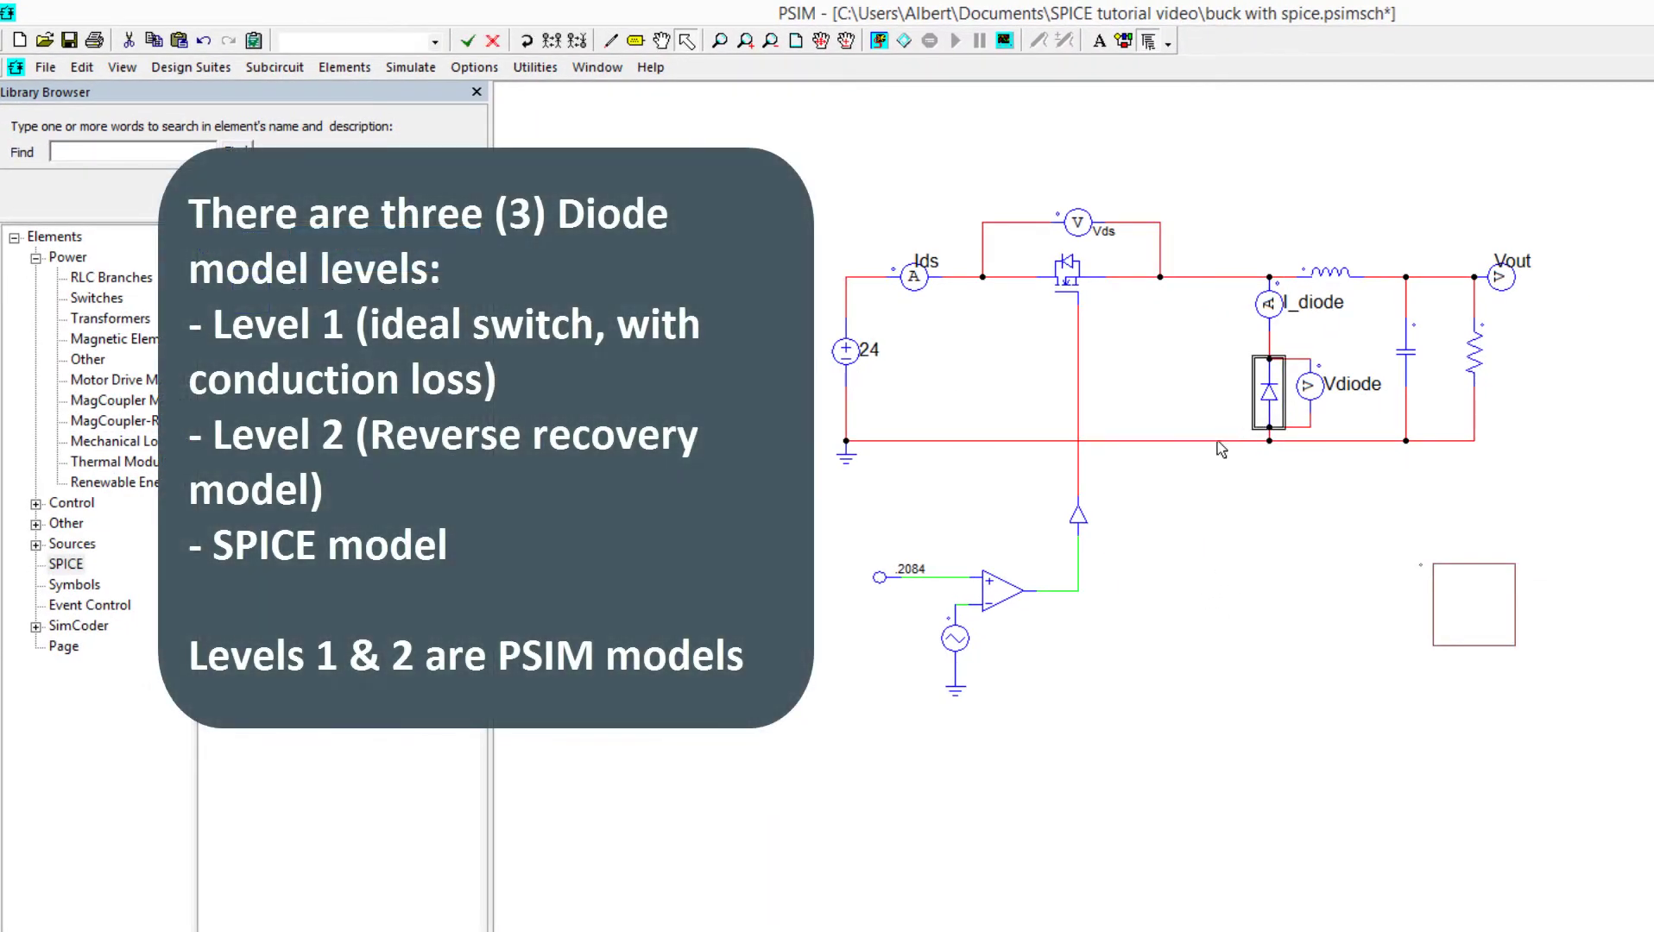
{"action": "double_click", "coordinate": [1259, 401]}
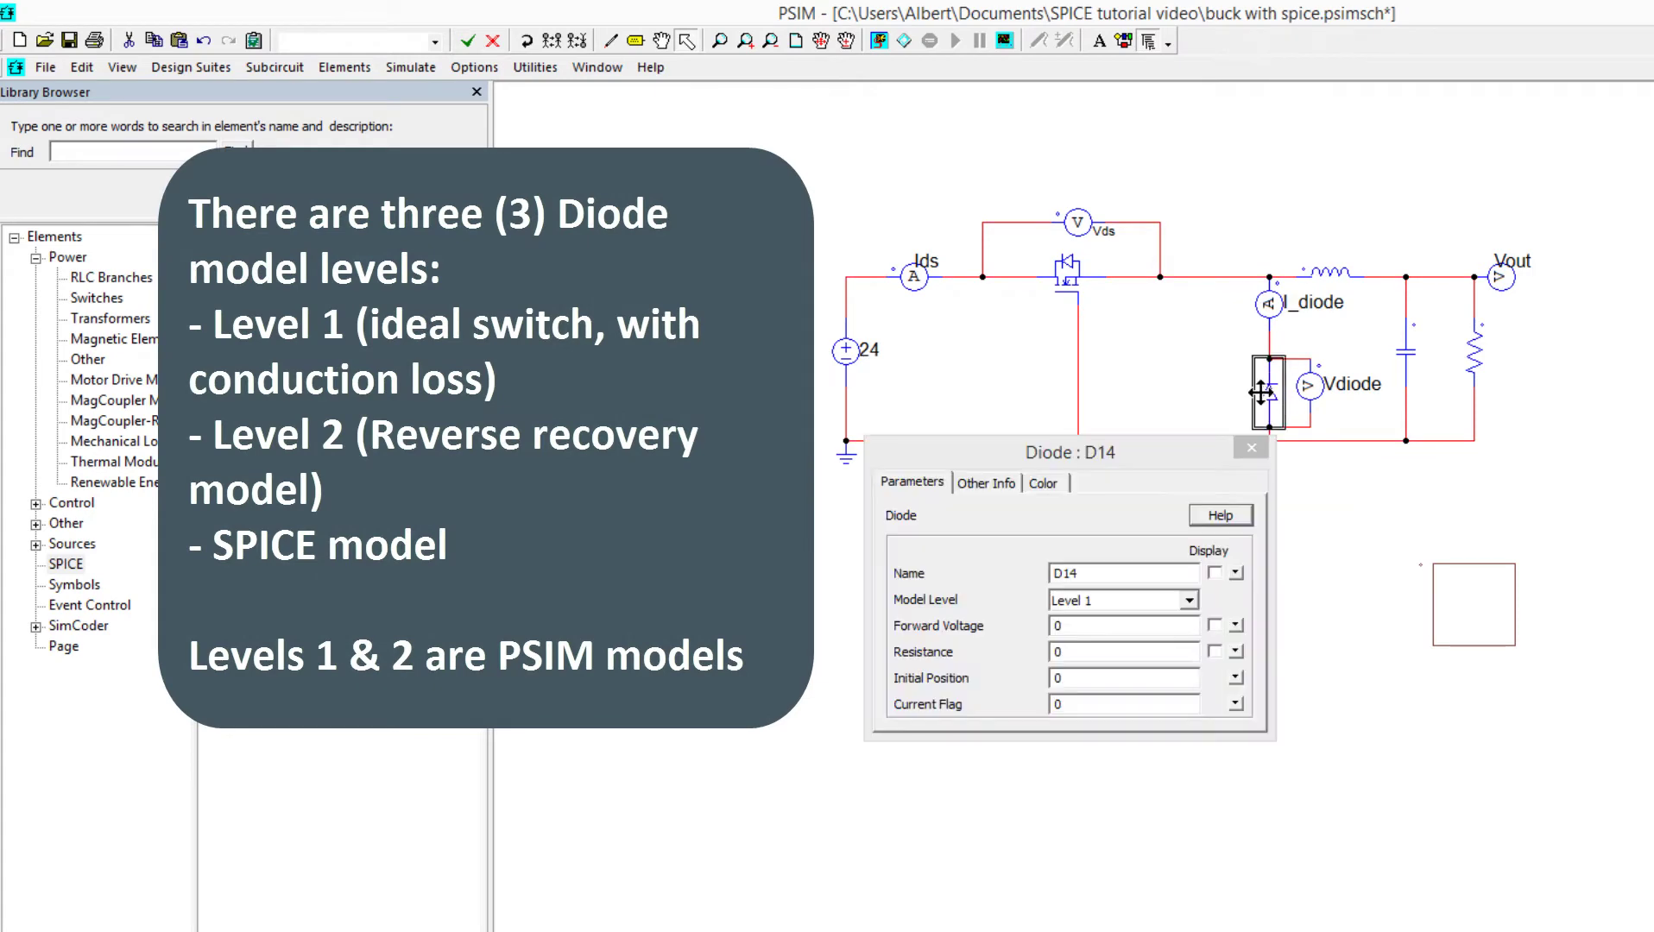
{"action": "left_click", "coordinate": [1190, 601]}
{"action": "left_click", "coordinate": [1108, 647]}
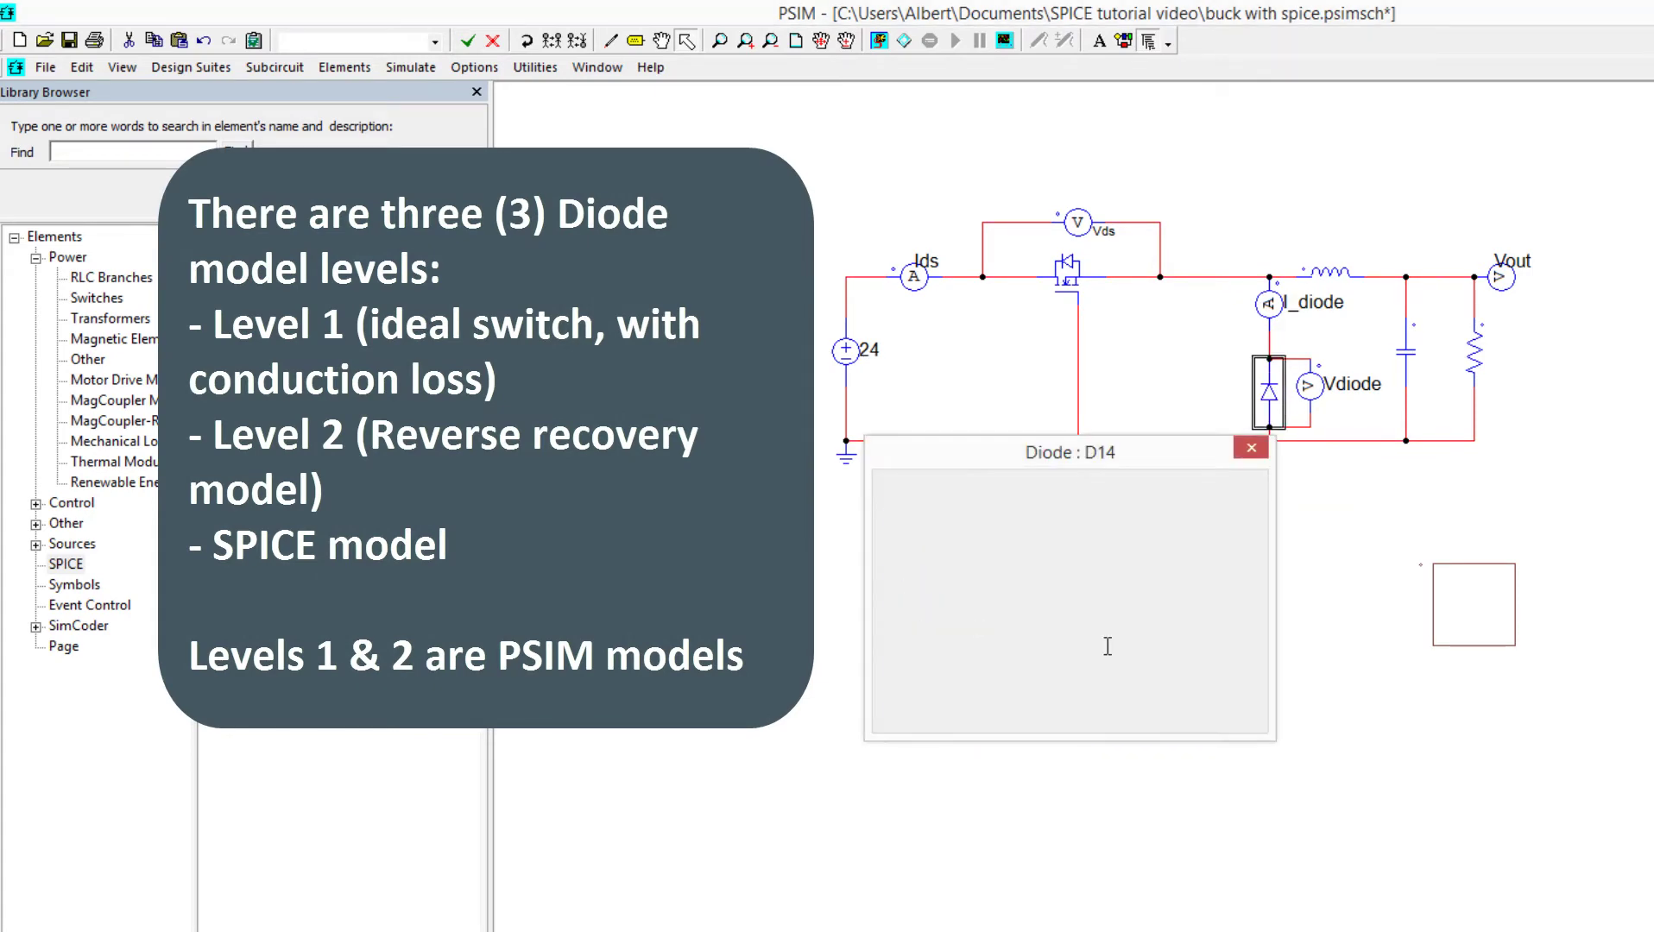
- Copy 15TQ060_SERIES from the netlist into D14's SPICE Model Name field
{"action": "double_click", "coordinate": [1476, 593]}
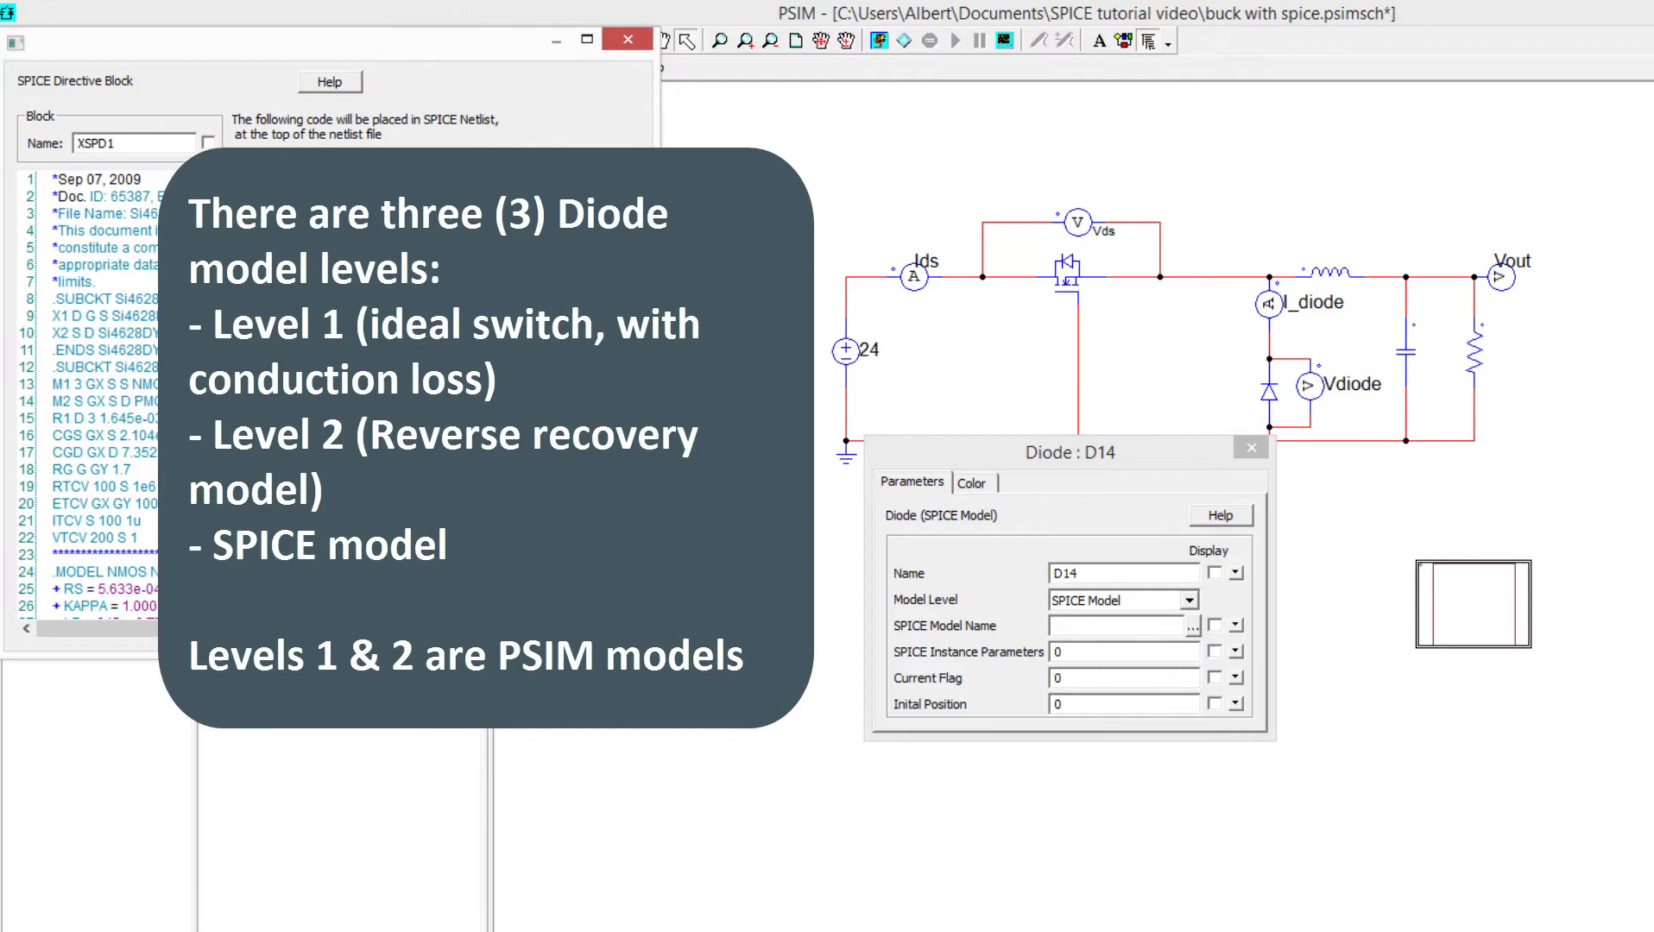
{"action": "scroll", "coordinate": [345, 389], "scroll_direction": "down", "scroll_amount": 9}
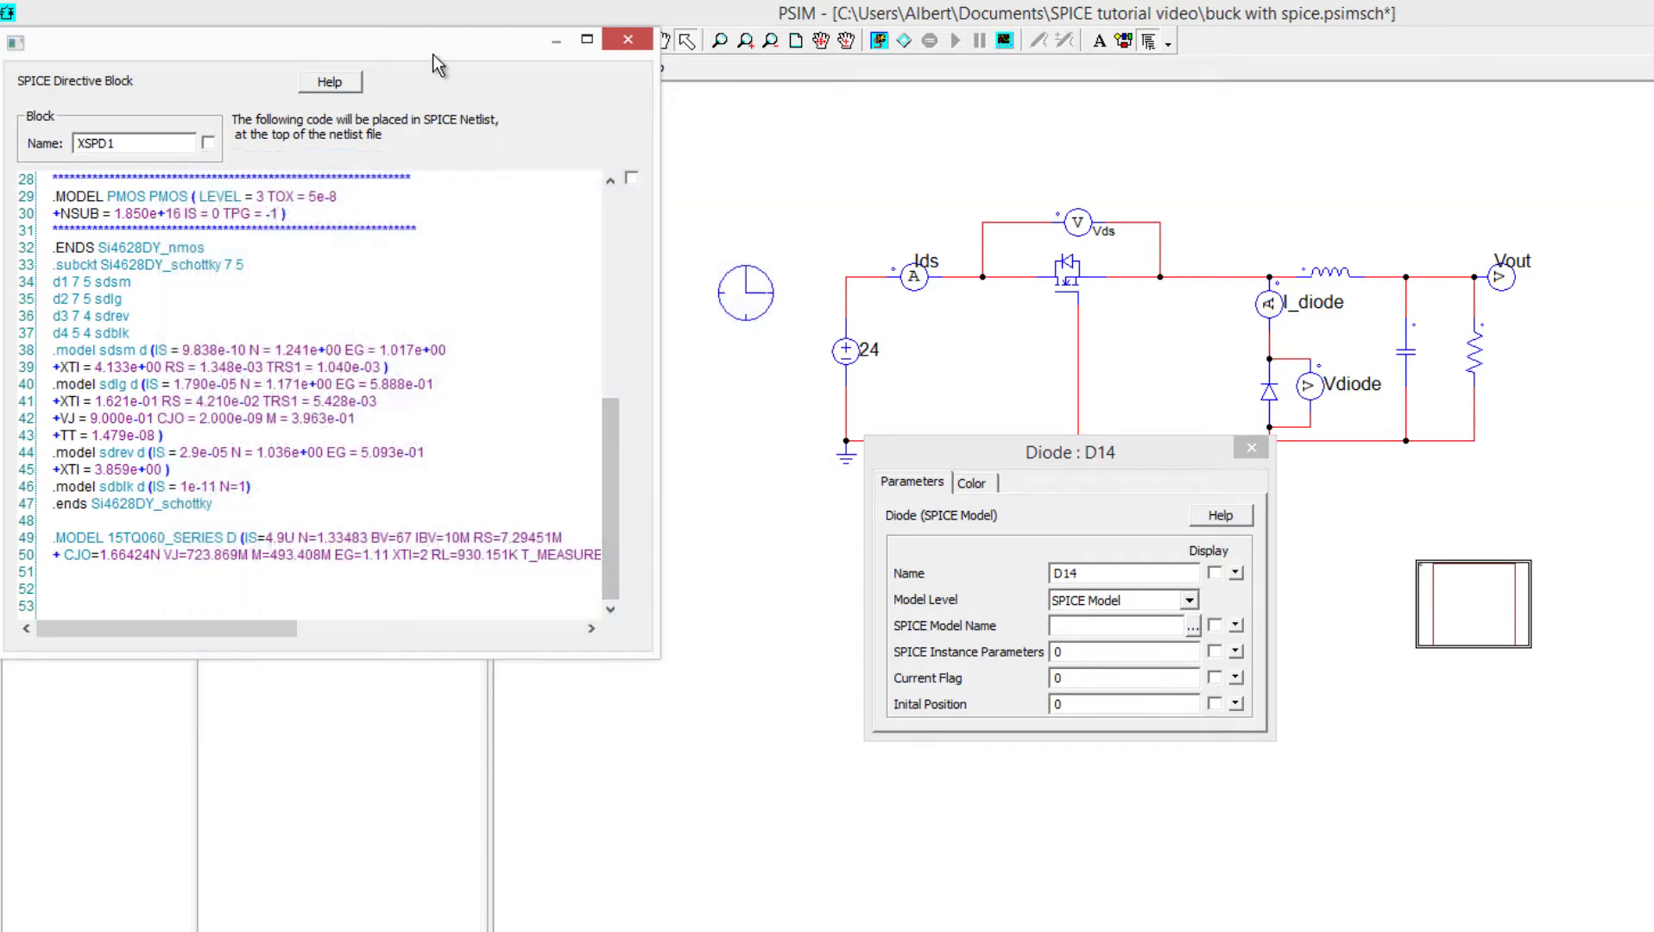
{"action": "left_click_drag", "start_coordinate": [431, 52], "coordinate": [649, 271]}
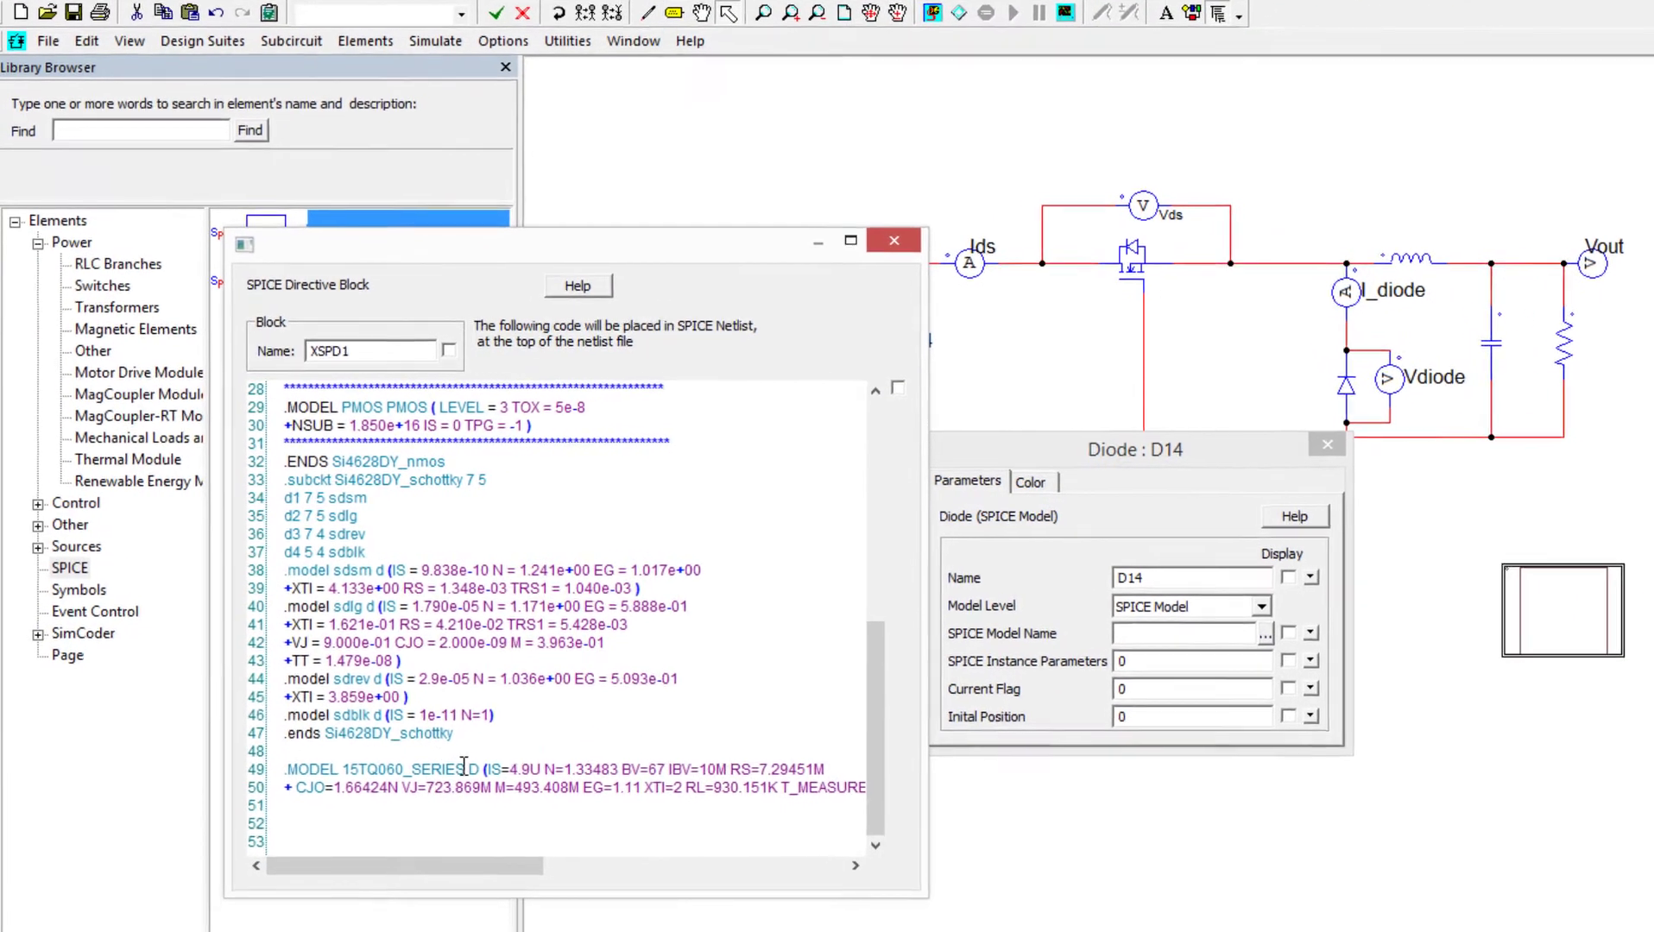
{"action": "left_click_drag", "start_coordinate": [437, 750], "coordinate": [354, 770]}
{"action": "key", "text": "ctrl+c"}
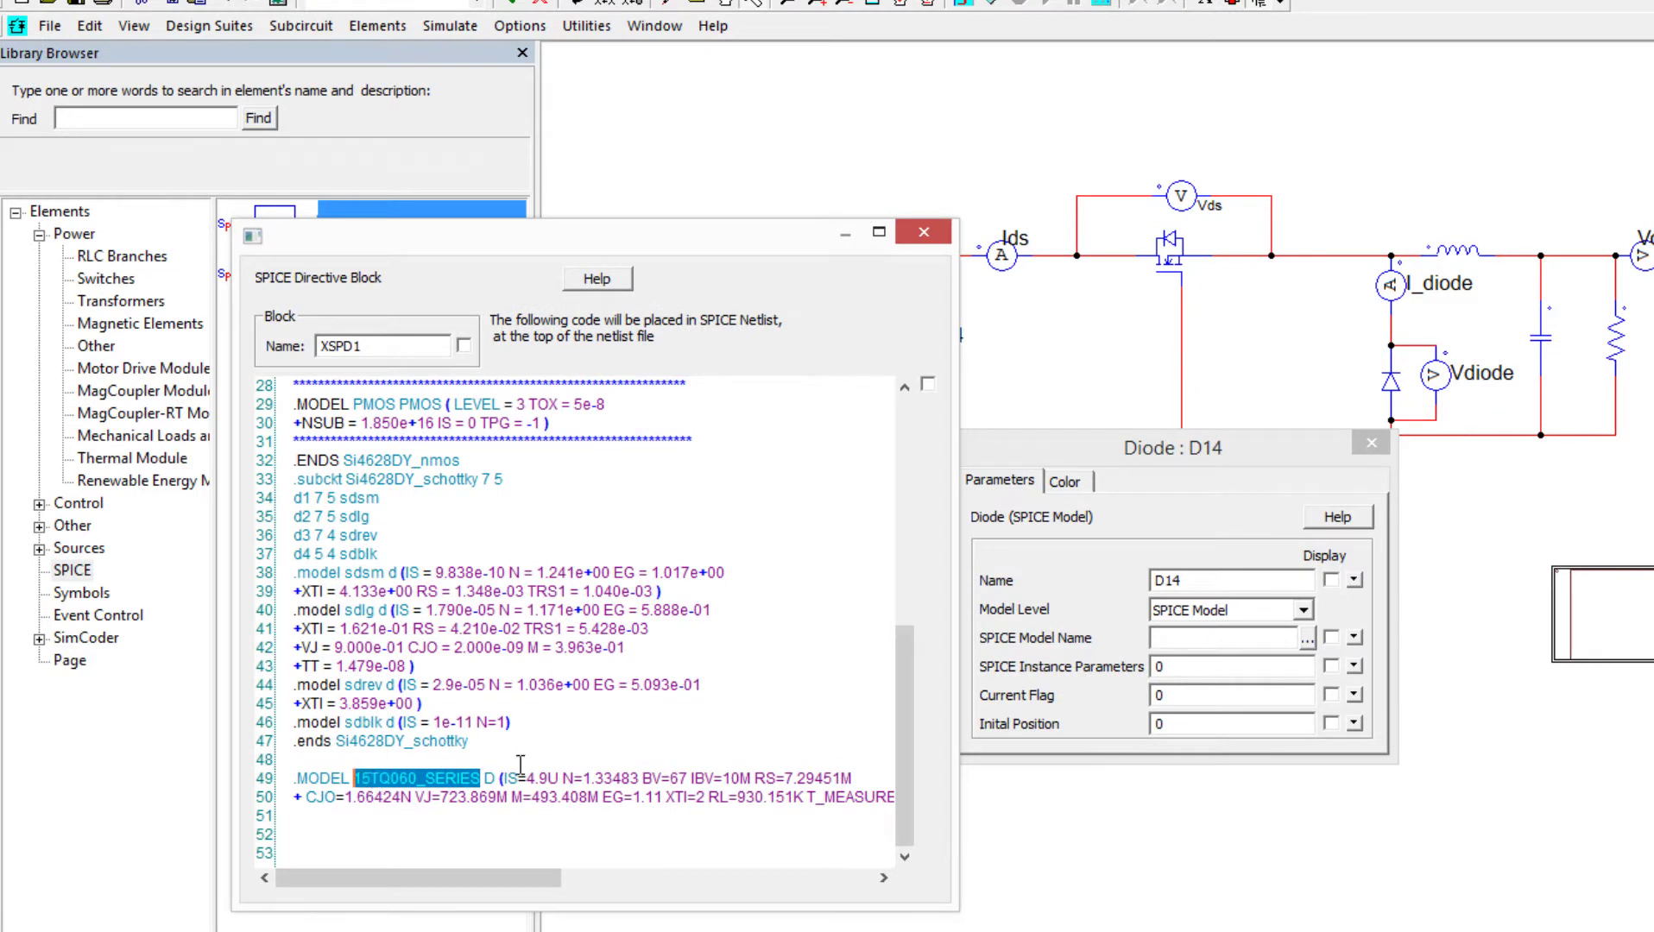
{"action": "left_click", "coordinate": [1402, 379]}
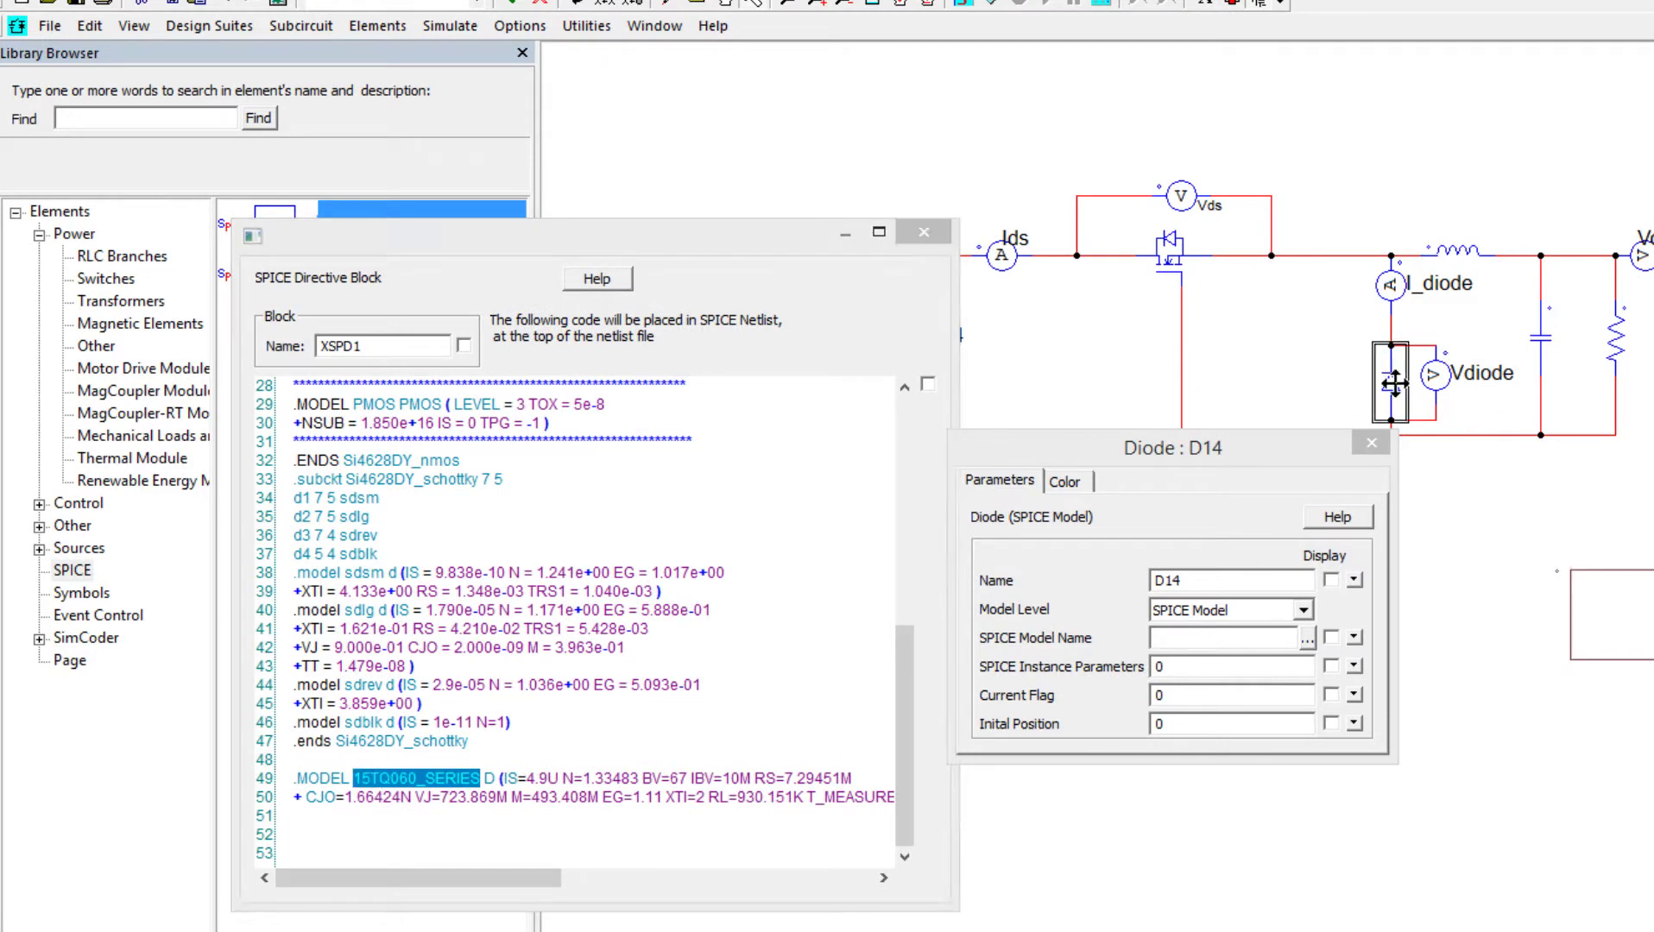
{"action": "left_click", "coordinate": [1251, 639]}
{"action": "key", "text": "ctrl+v"}
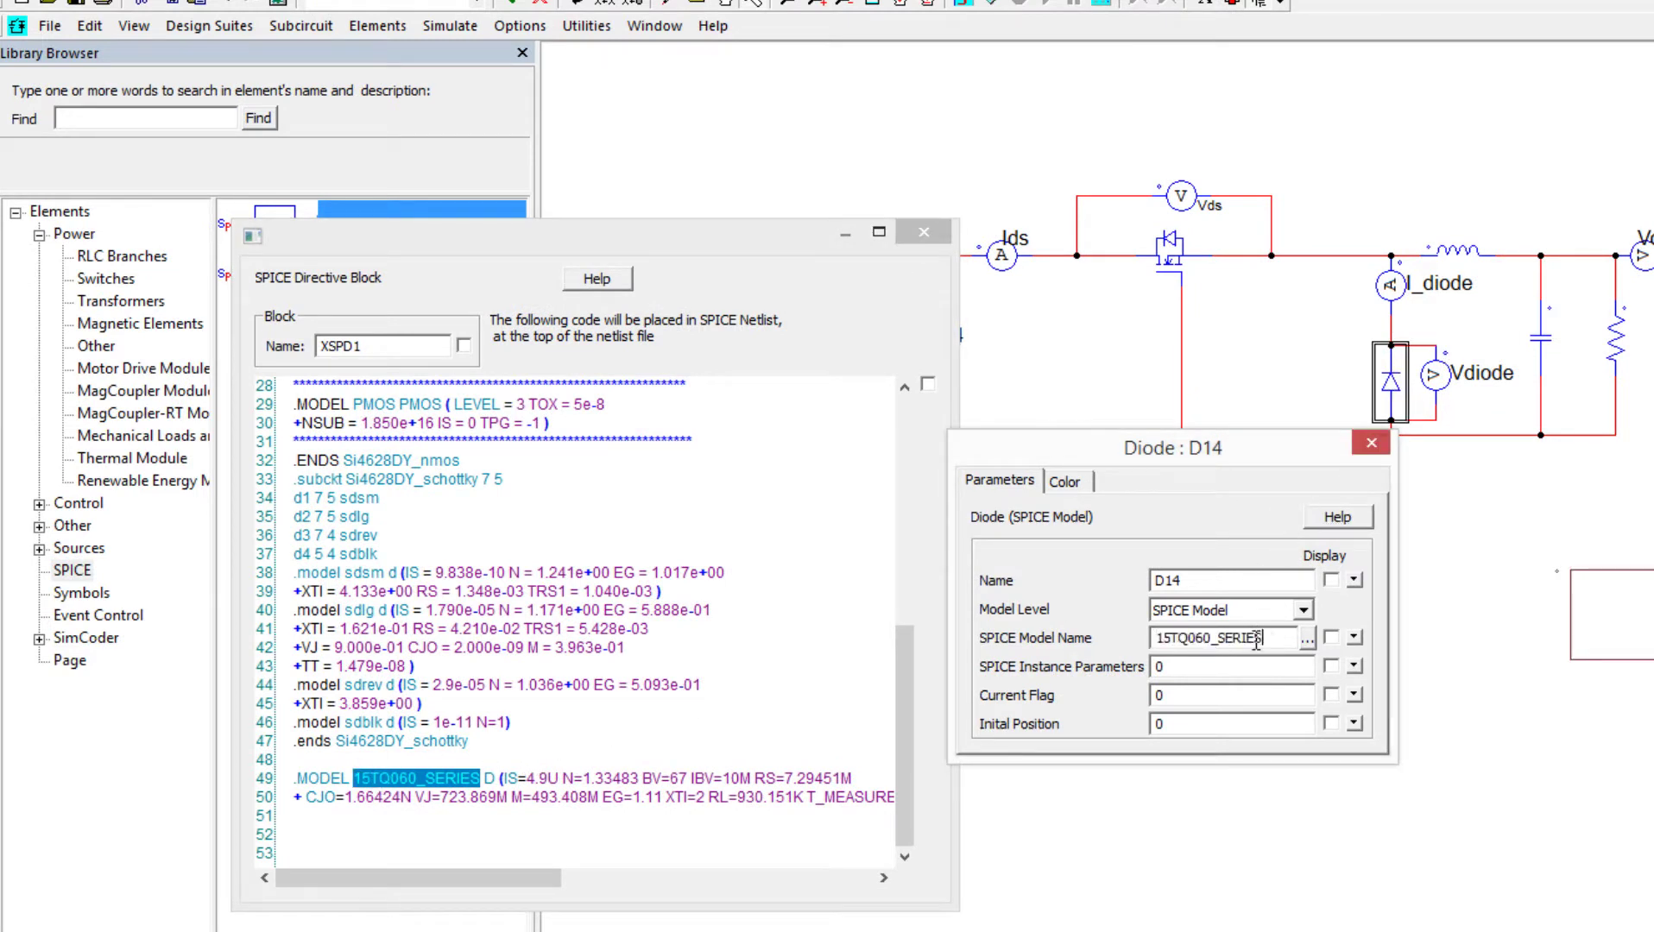
{"action": "left_click", "coordinate": [1371, 443]}
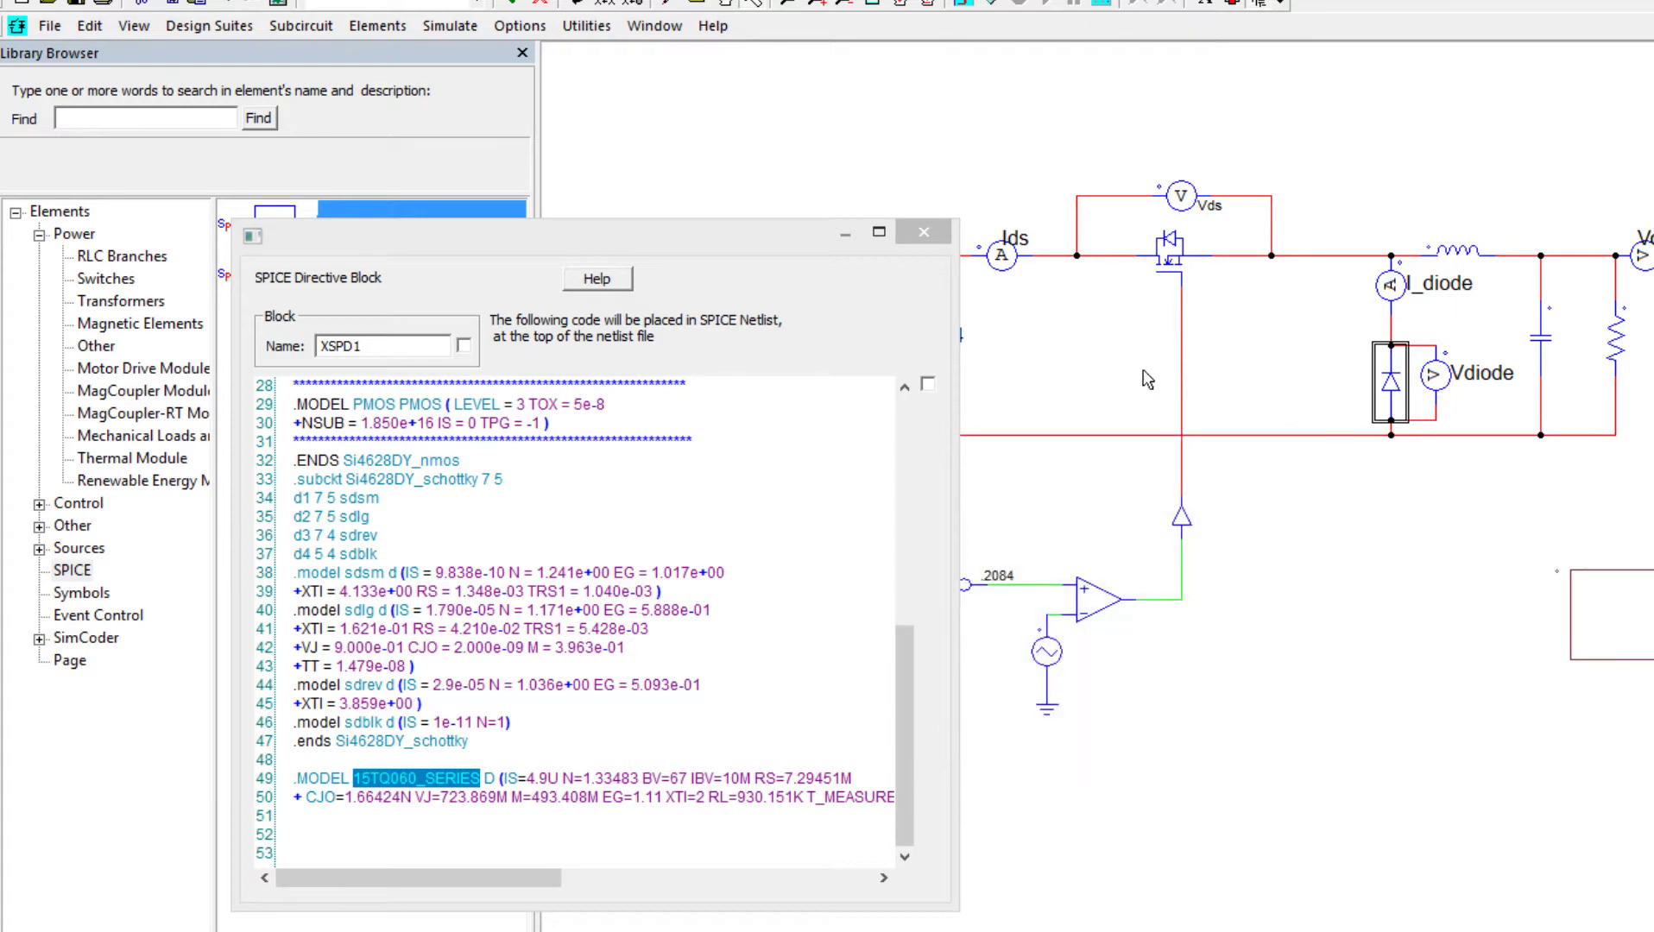
- Place a MOSFET (model) element Q20 set to the SPICE Model level
{"action": "left_click", "coordinate": [924, 231]}
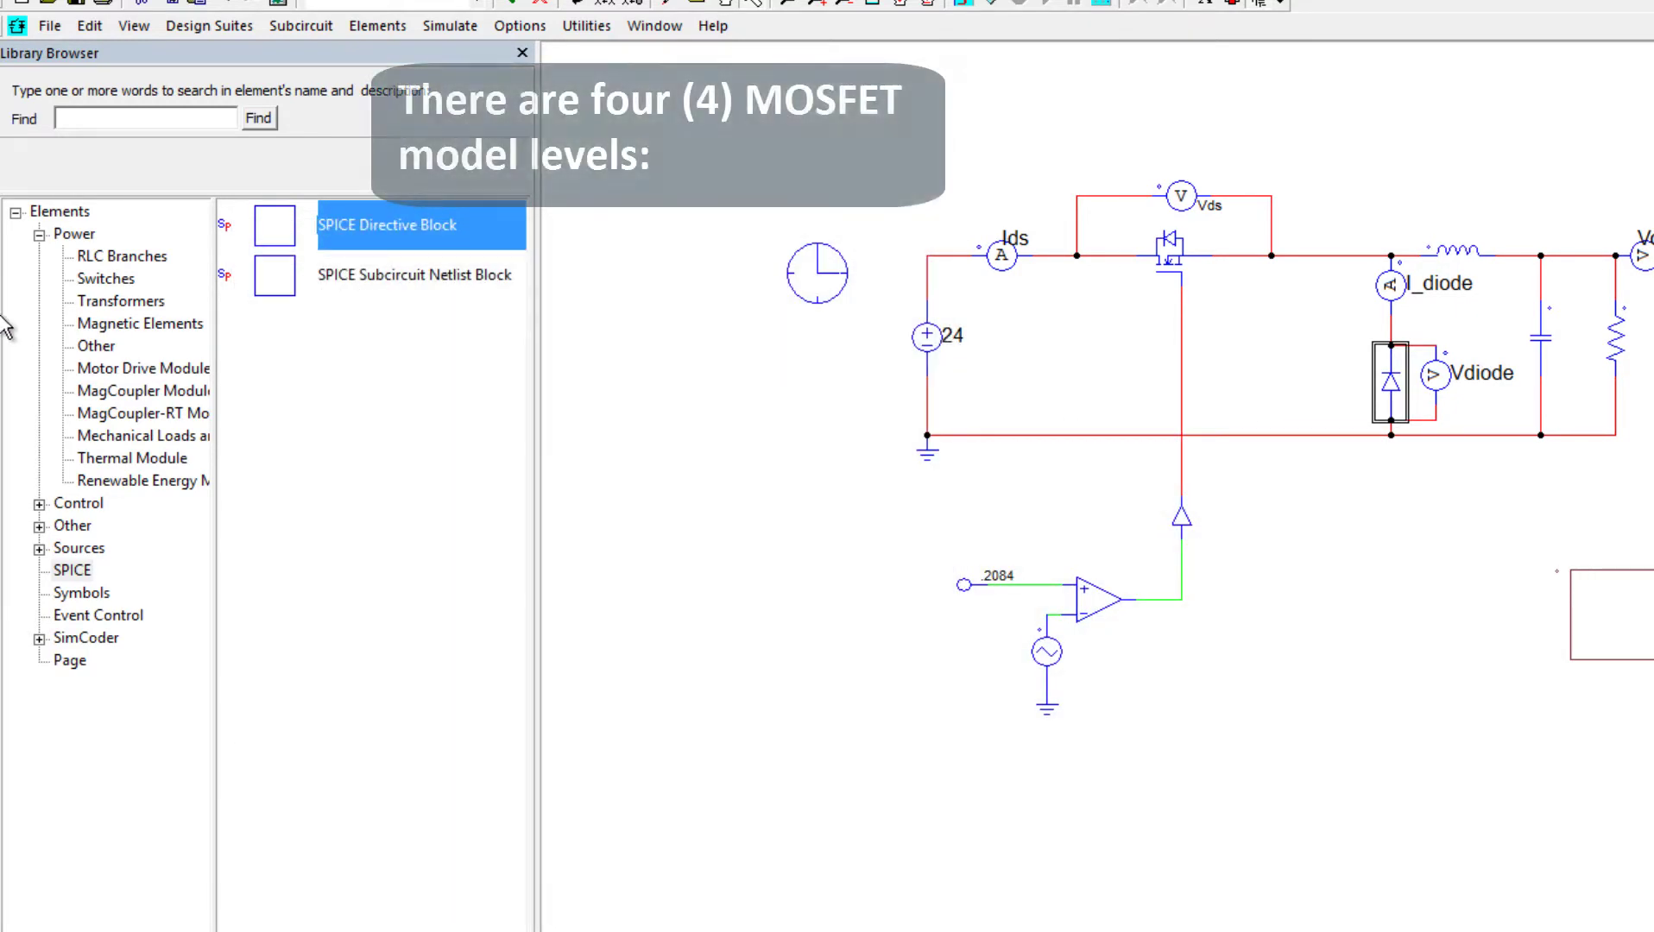
{"action": "left_click", "coordinate": [95, 279]}
{"action": "left_click", "coordinate": [362, 373]}
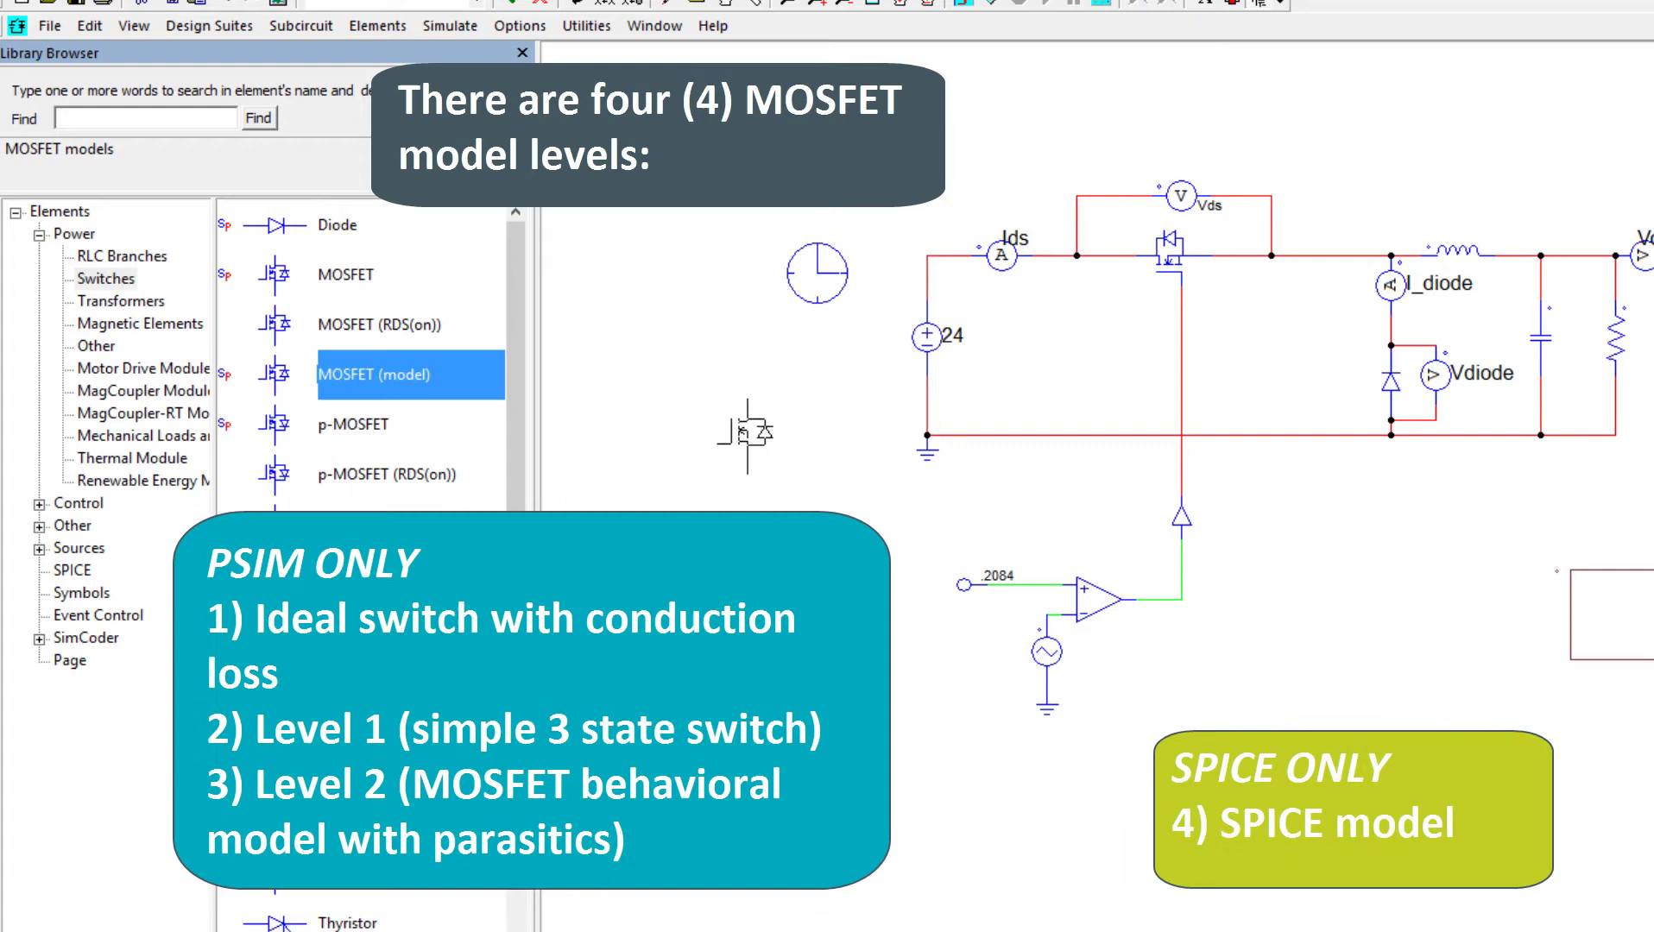
{"action": "double_click", "coordinate": [759, 442]}
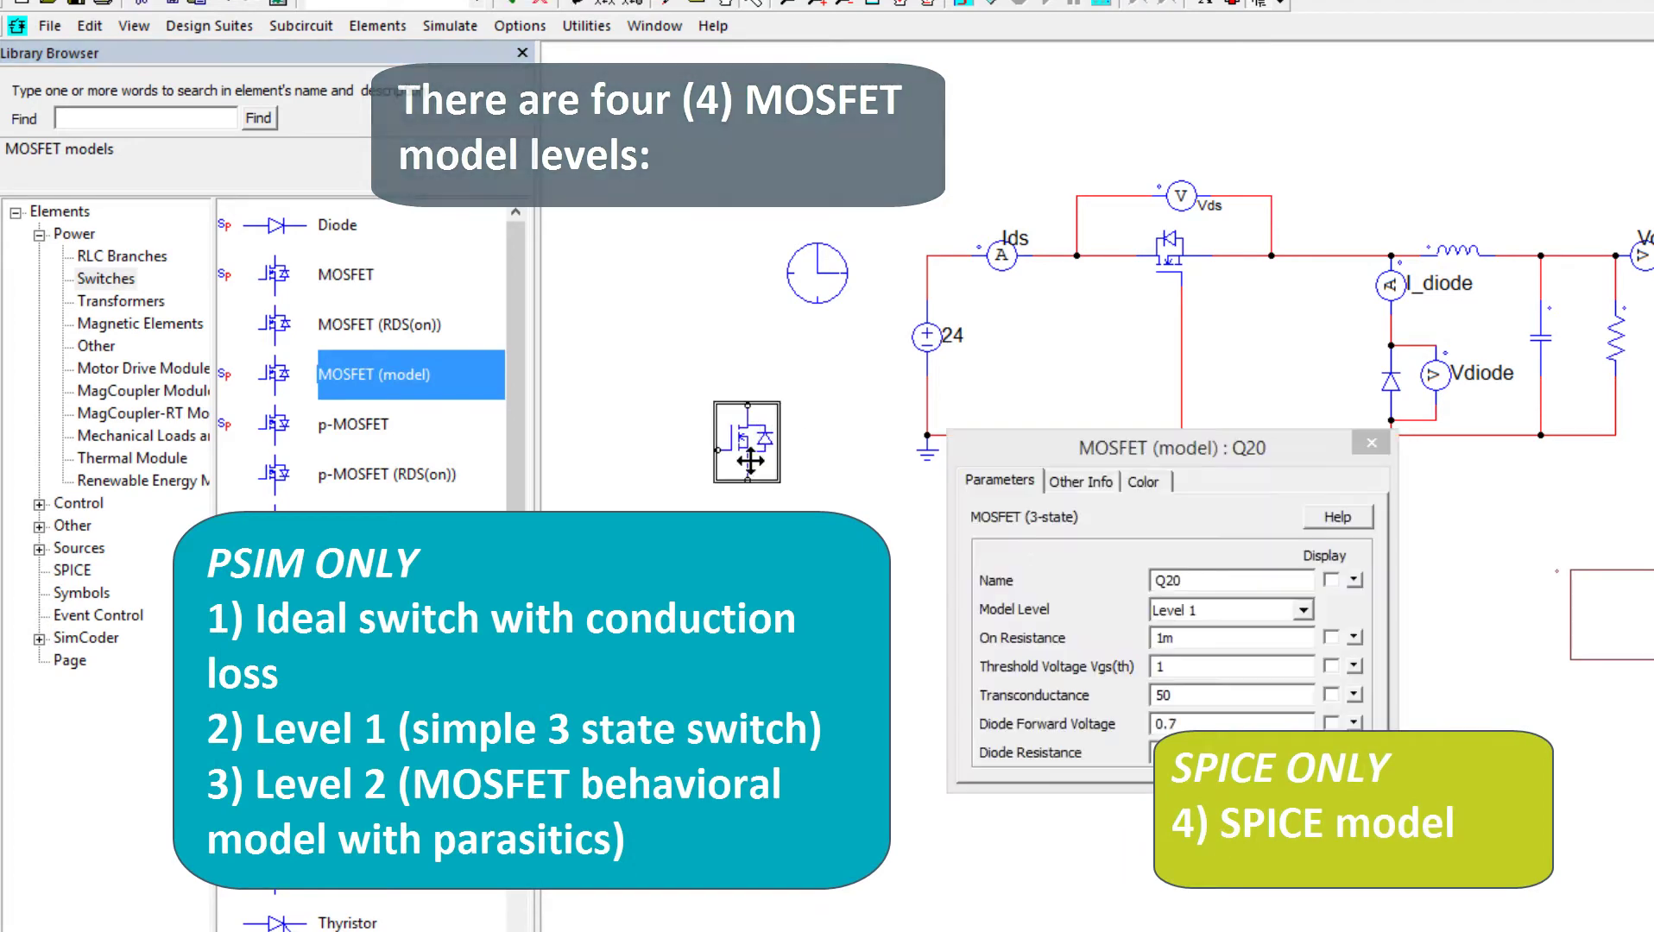
{"action": "left_click", "coordinate": [1303, 610]}
{"action": "left_click", "coordinate": [1230, 666]}
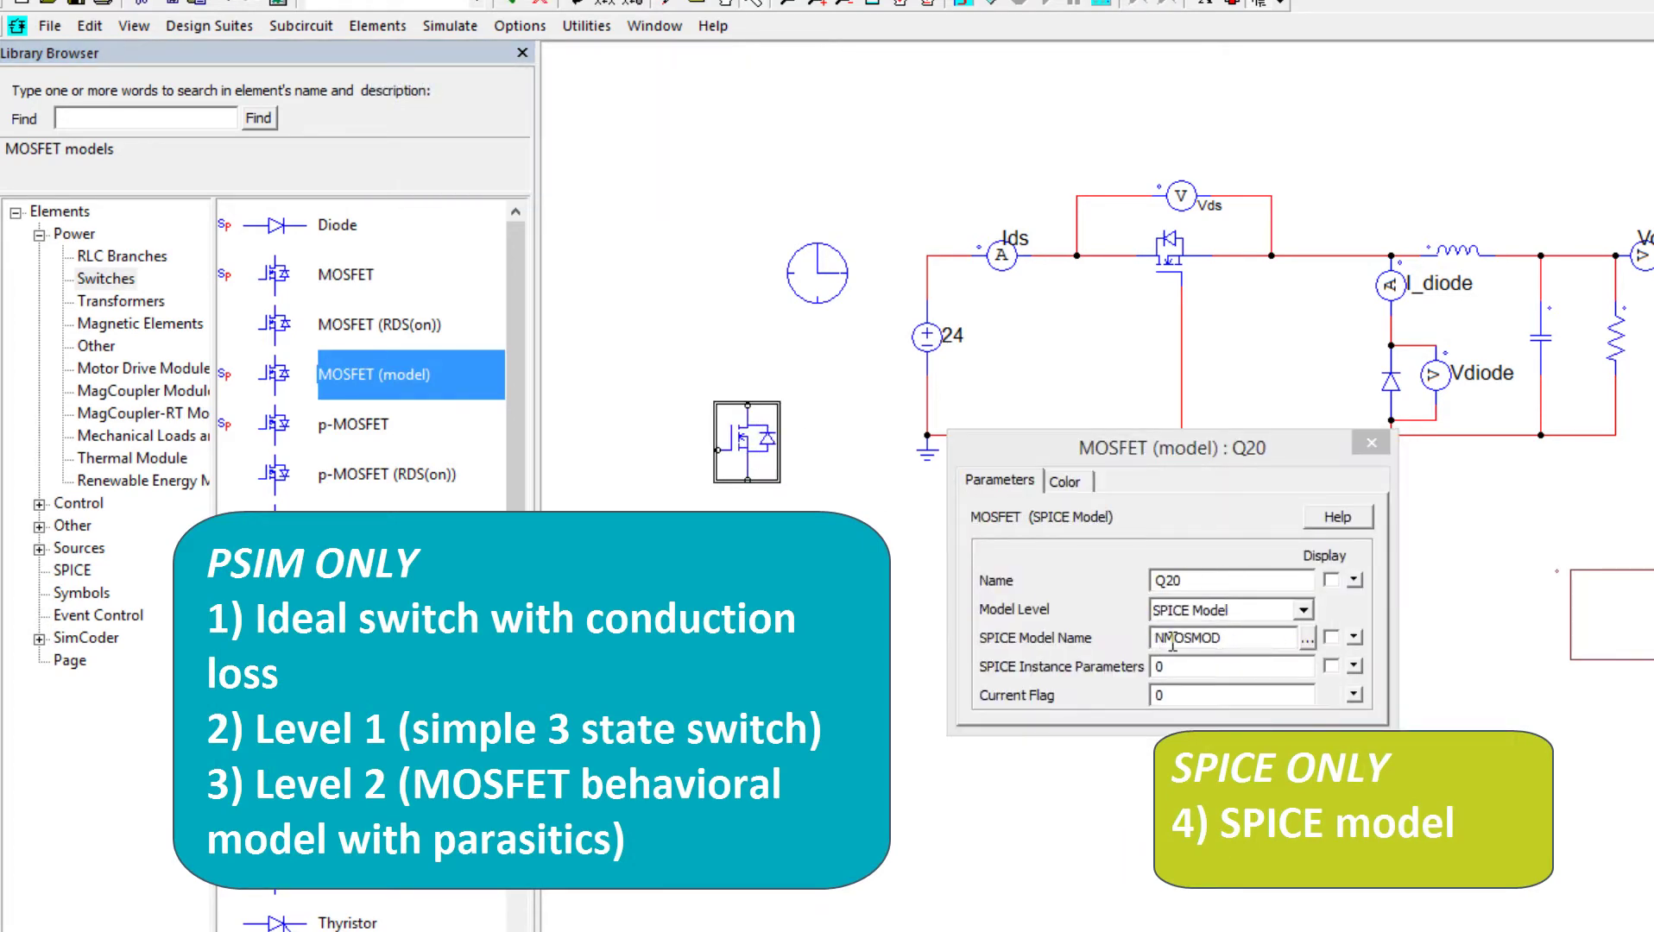
- Assign NMOSMOD as Q20's SPICE model and view the enlarged Si4628DY netlist code
{"action": "left_click", "coordinate": [1307, 638]}
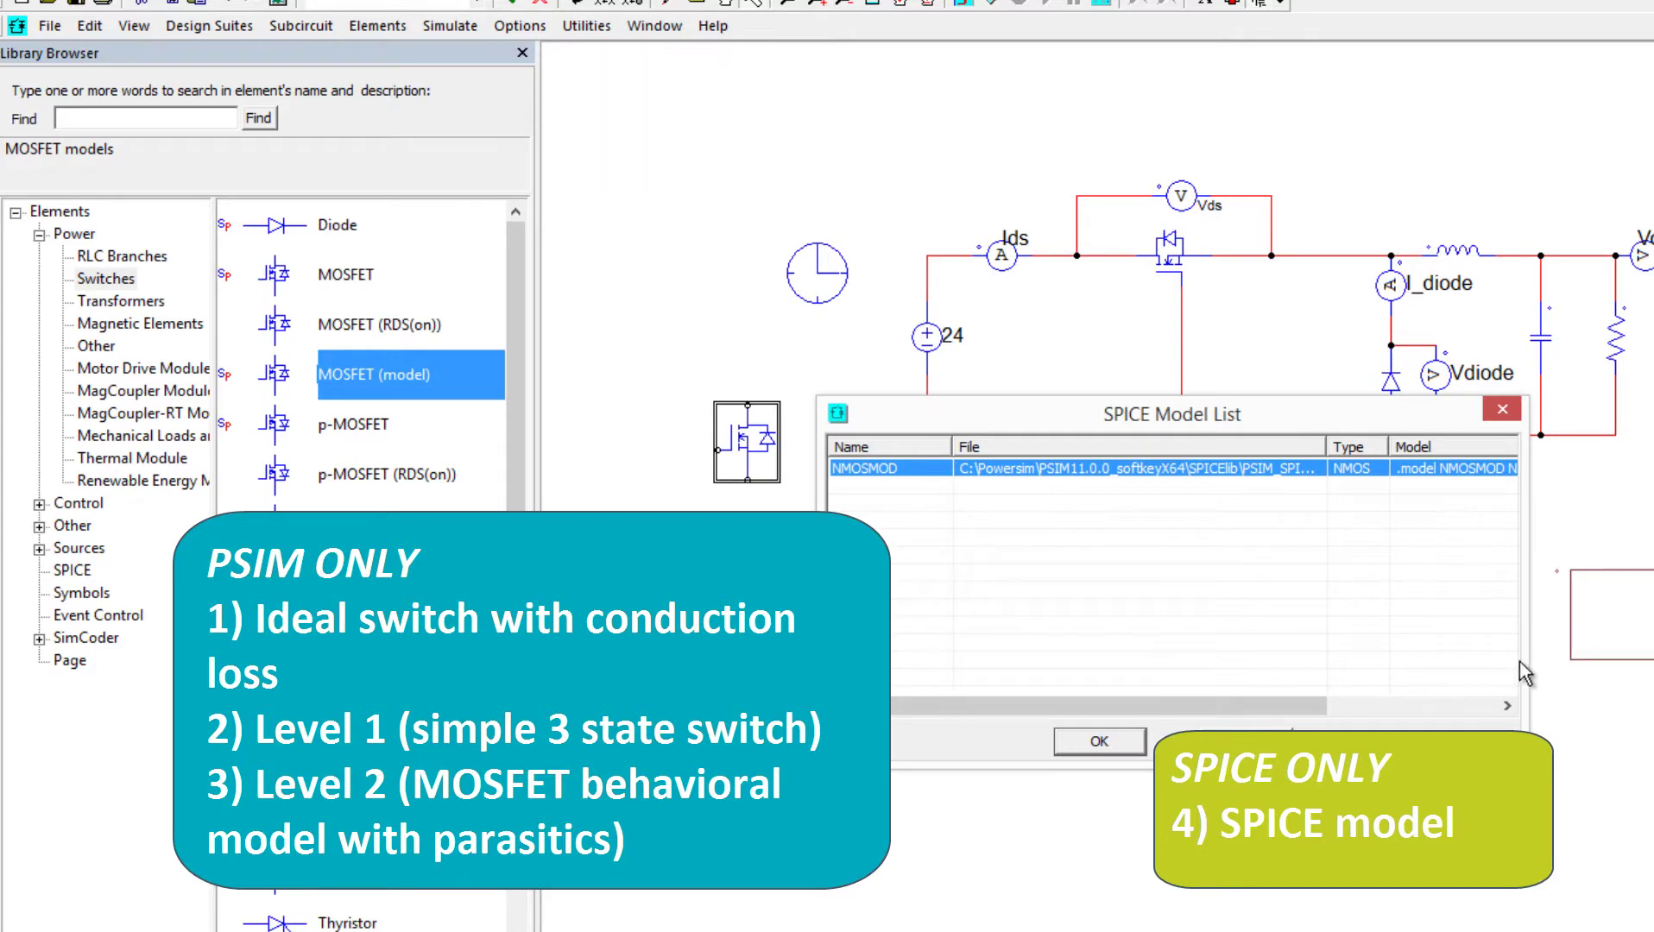
{"action": "left_click_drag", "start_coordinate": [1527, 648], "coordinate": [1653, 648]}
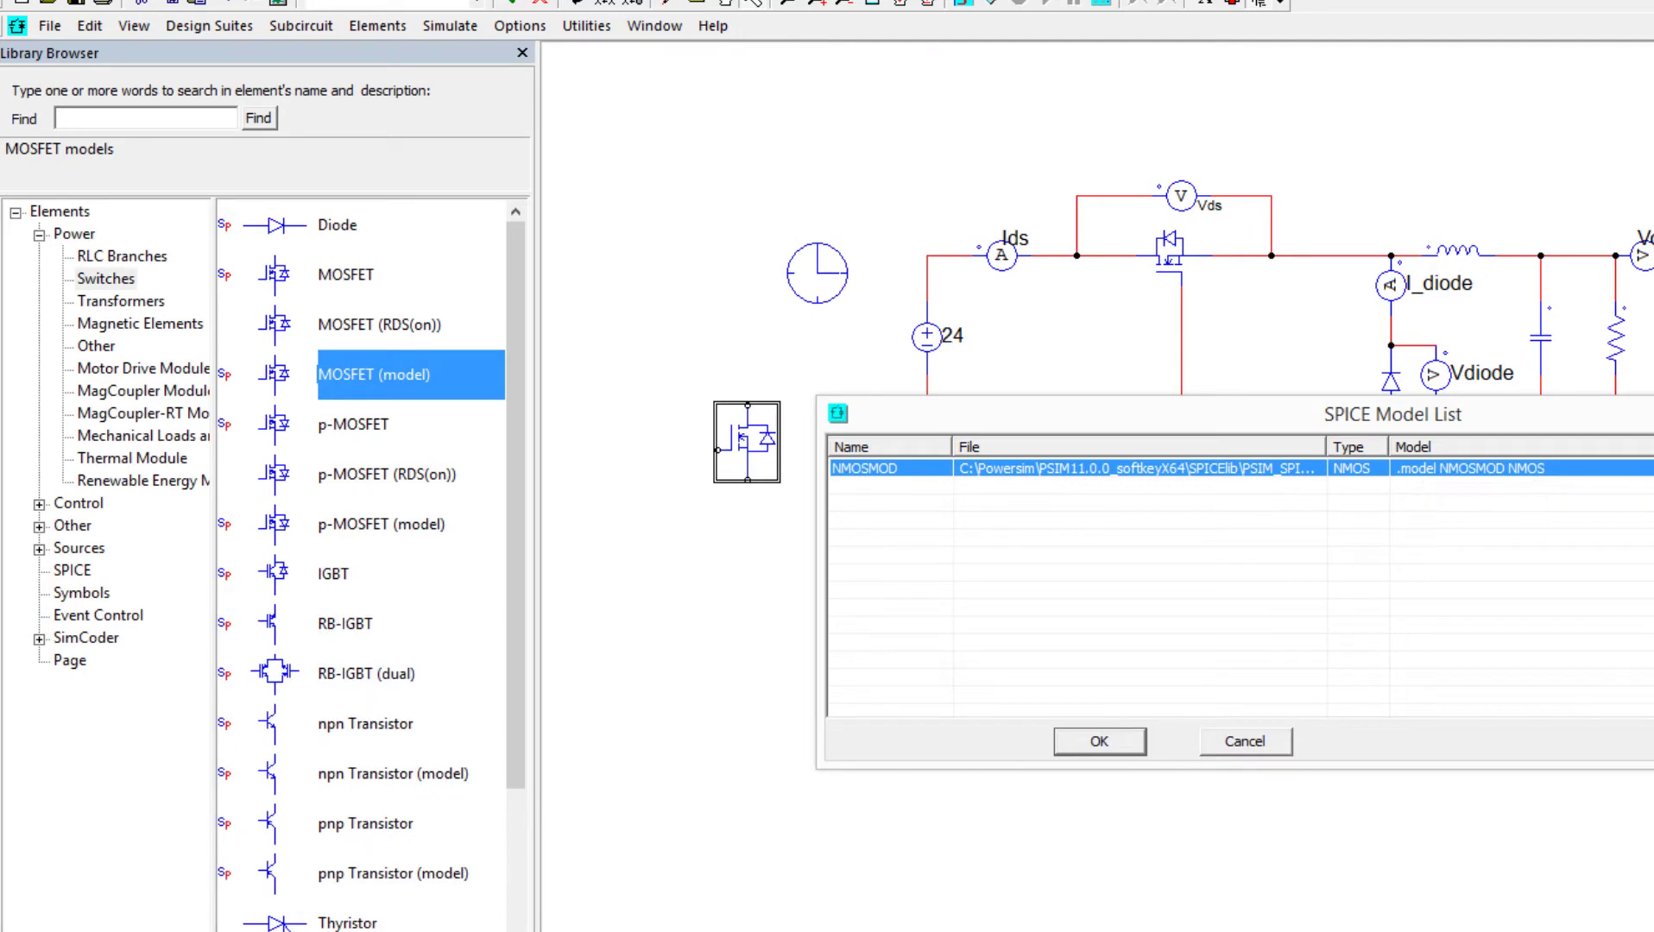
{"action": "double_click", "coordinate": [1367, 468]}
{"action": "double_click", "coordinate": [1612, 596]}
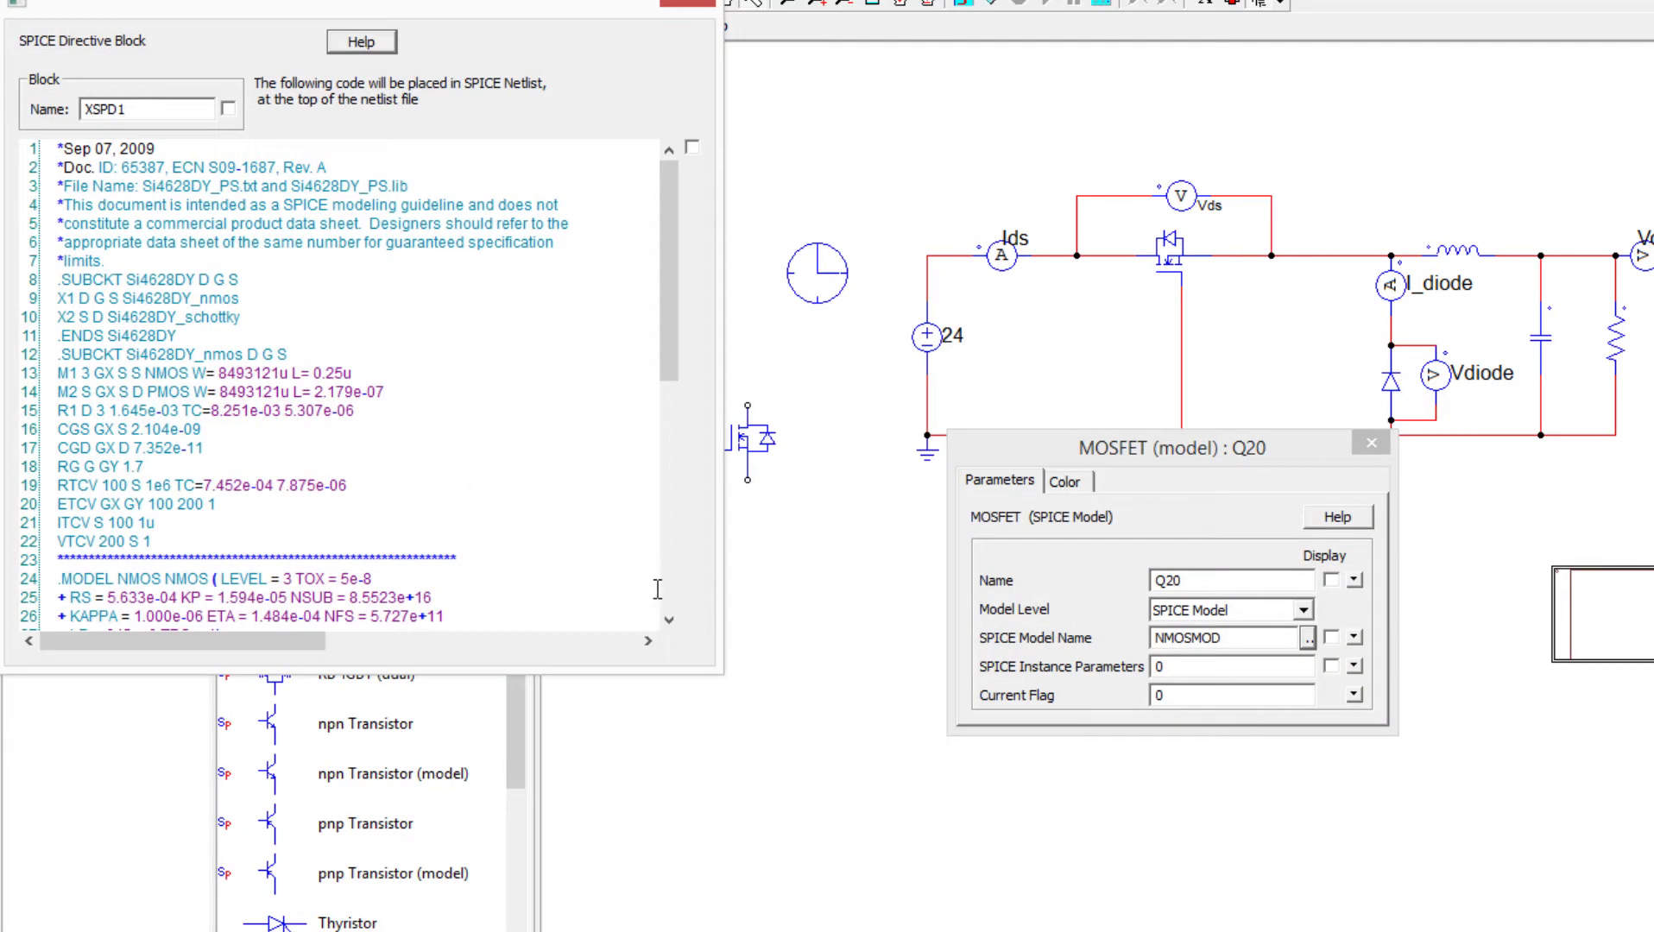
{"action": "left_click_drag", "start_coordinate": [721, 673], "coordinate": [840, 857]}
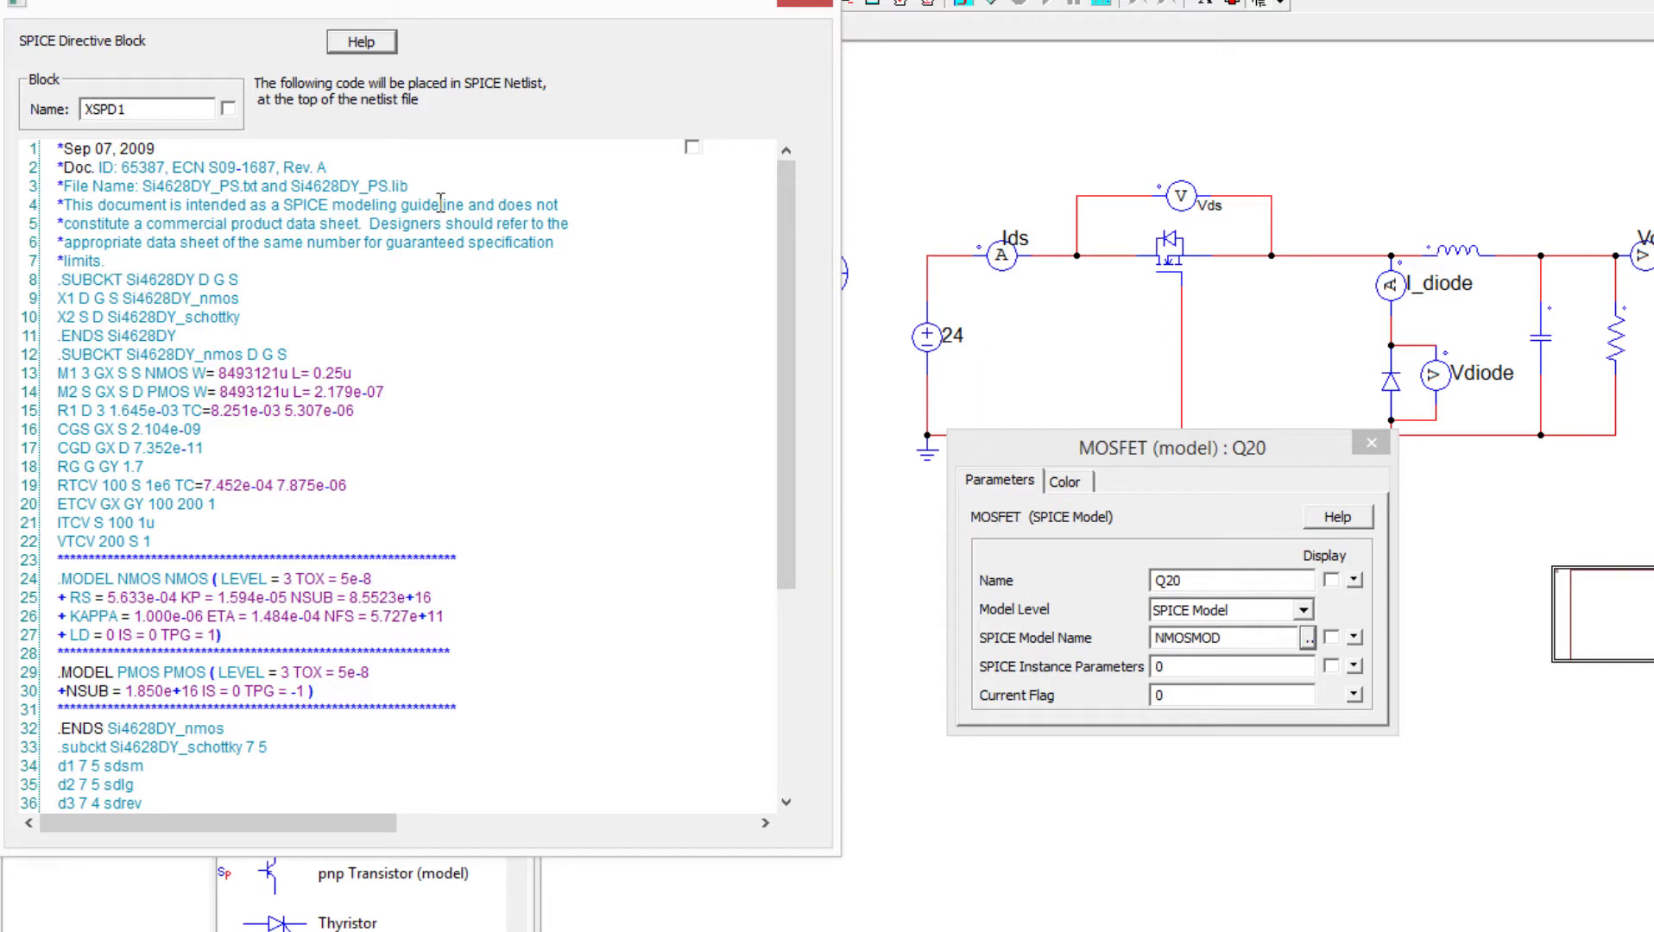
- Place a SPICE Subcircuit Netlist Block and set its Number of Nodes to 3
{"action": "left_click", "coordinate": [790, 4]}
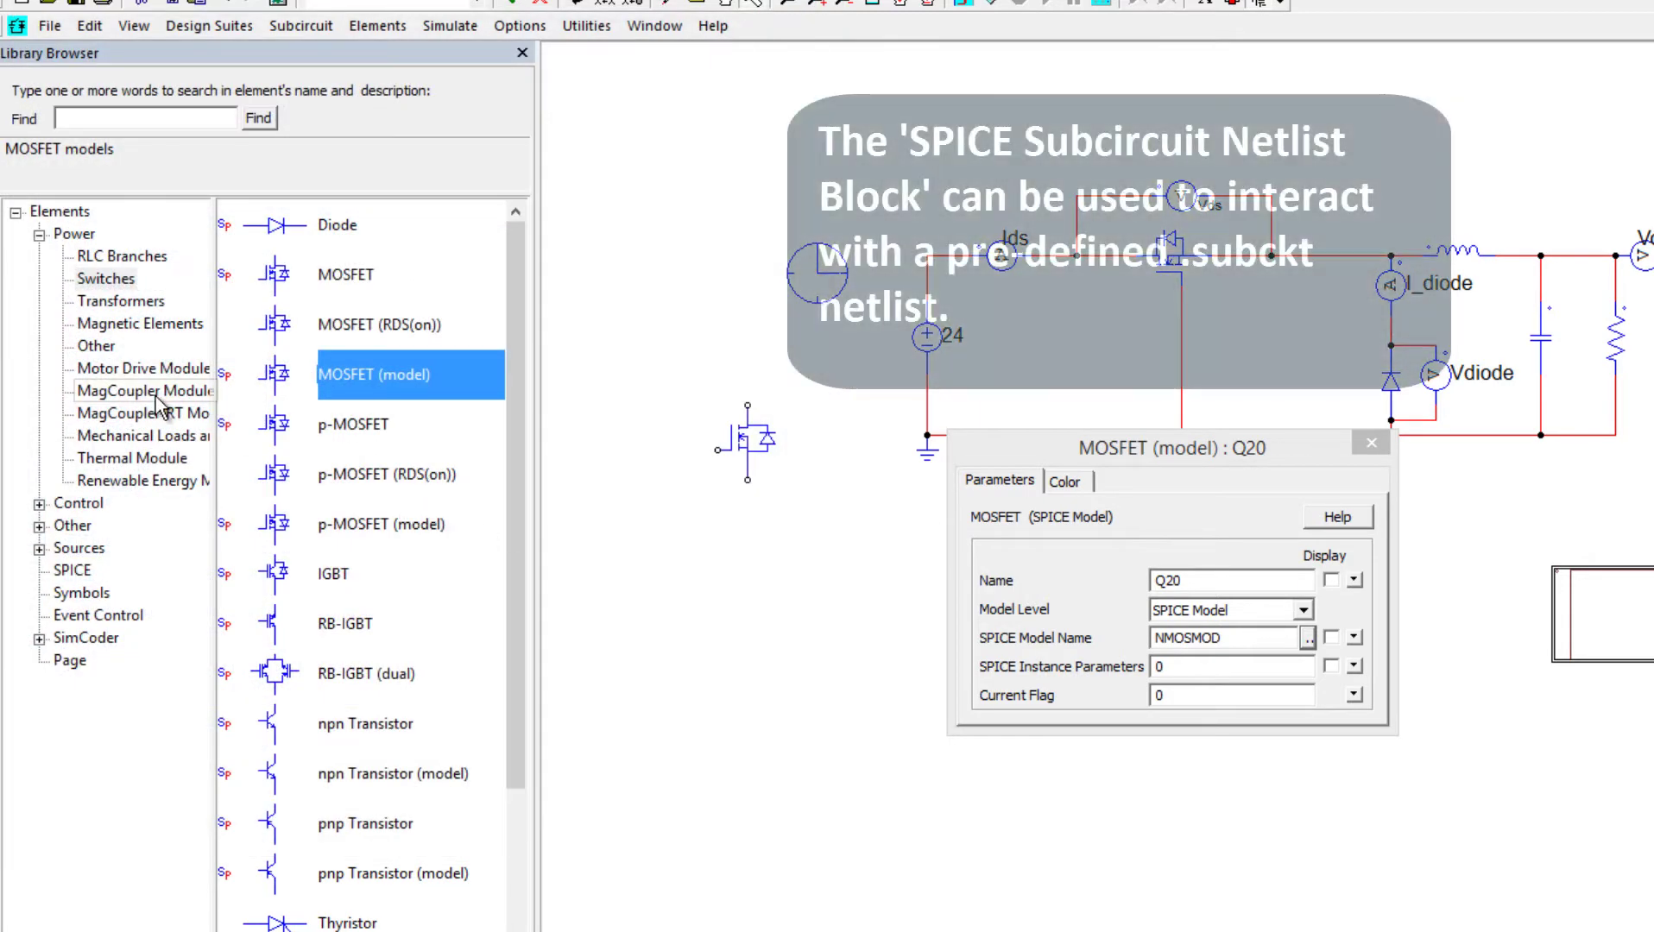
{"action": "left_click", "coordinate": [68, 569]}
{"action": "left_click", "coordinate": [379, 274]}
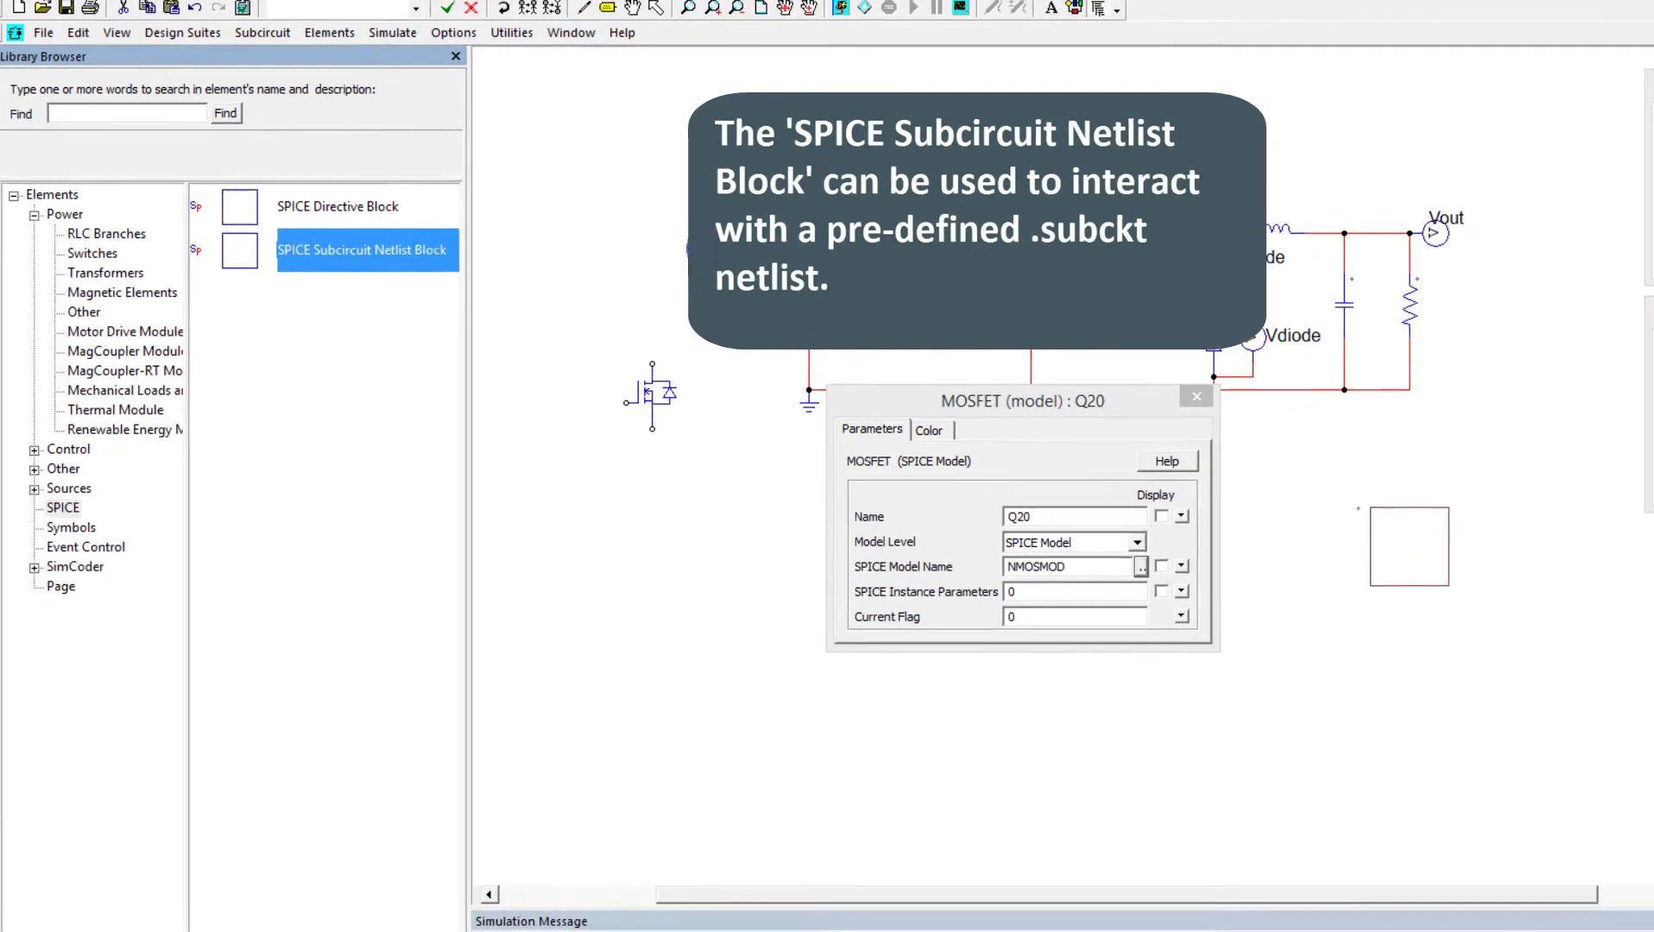
{"action": "double_click", "coordinate": [1321, 716]}
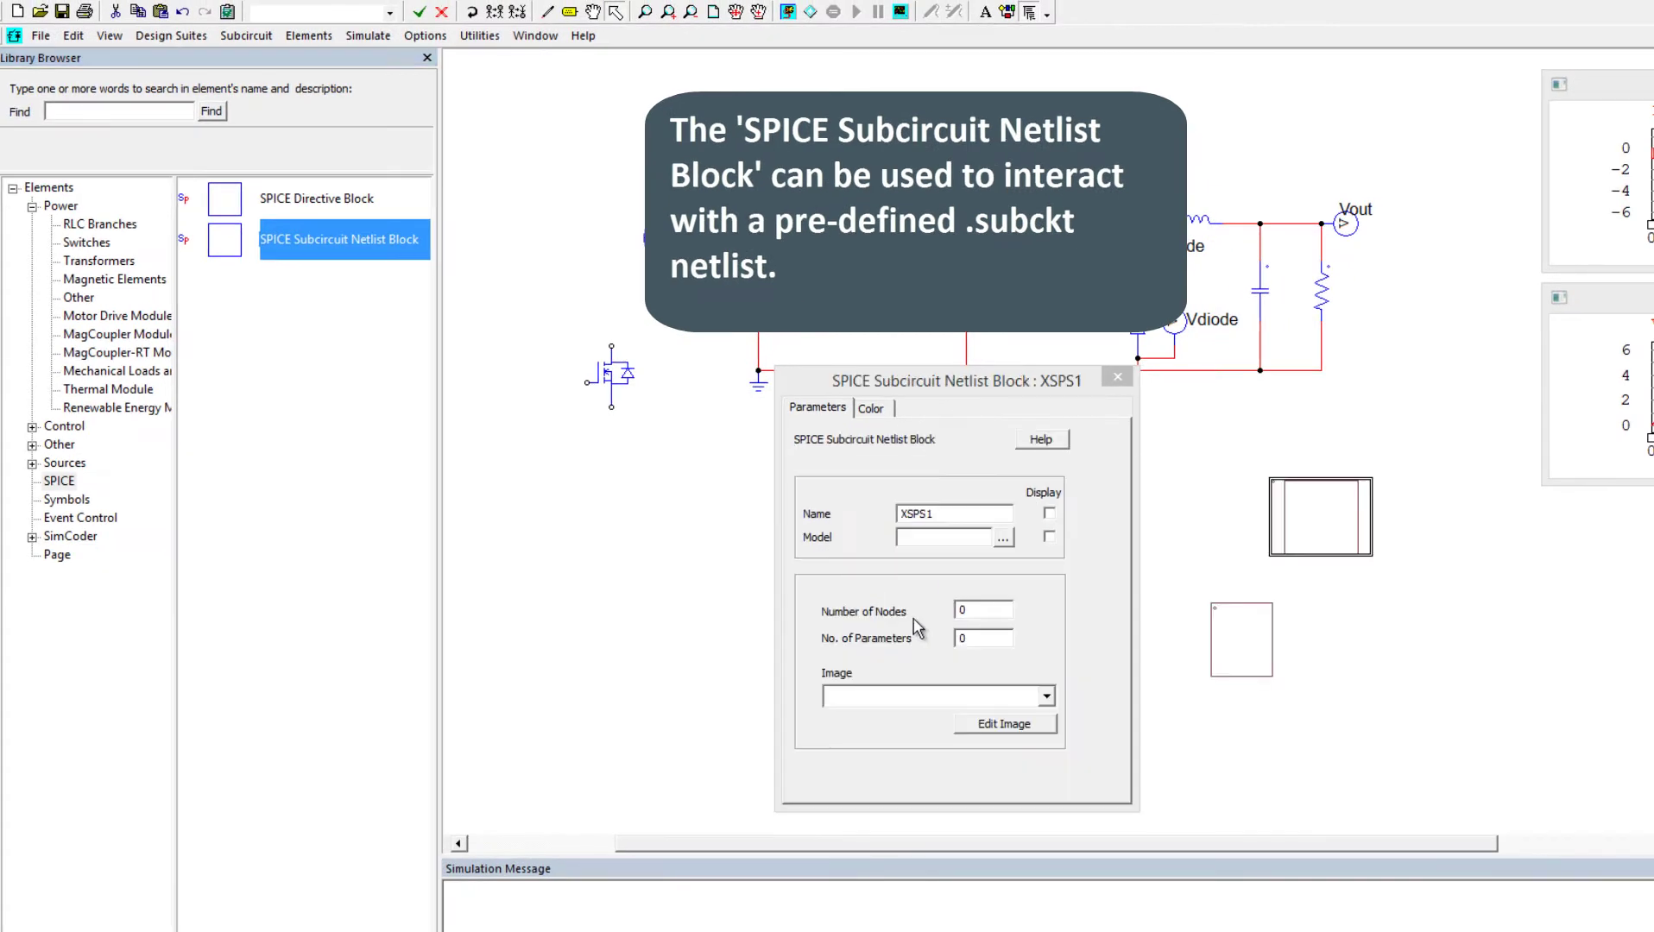
{"action": "double_click", "coordinate": [989, 611]}
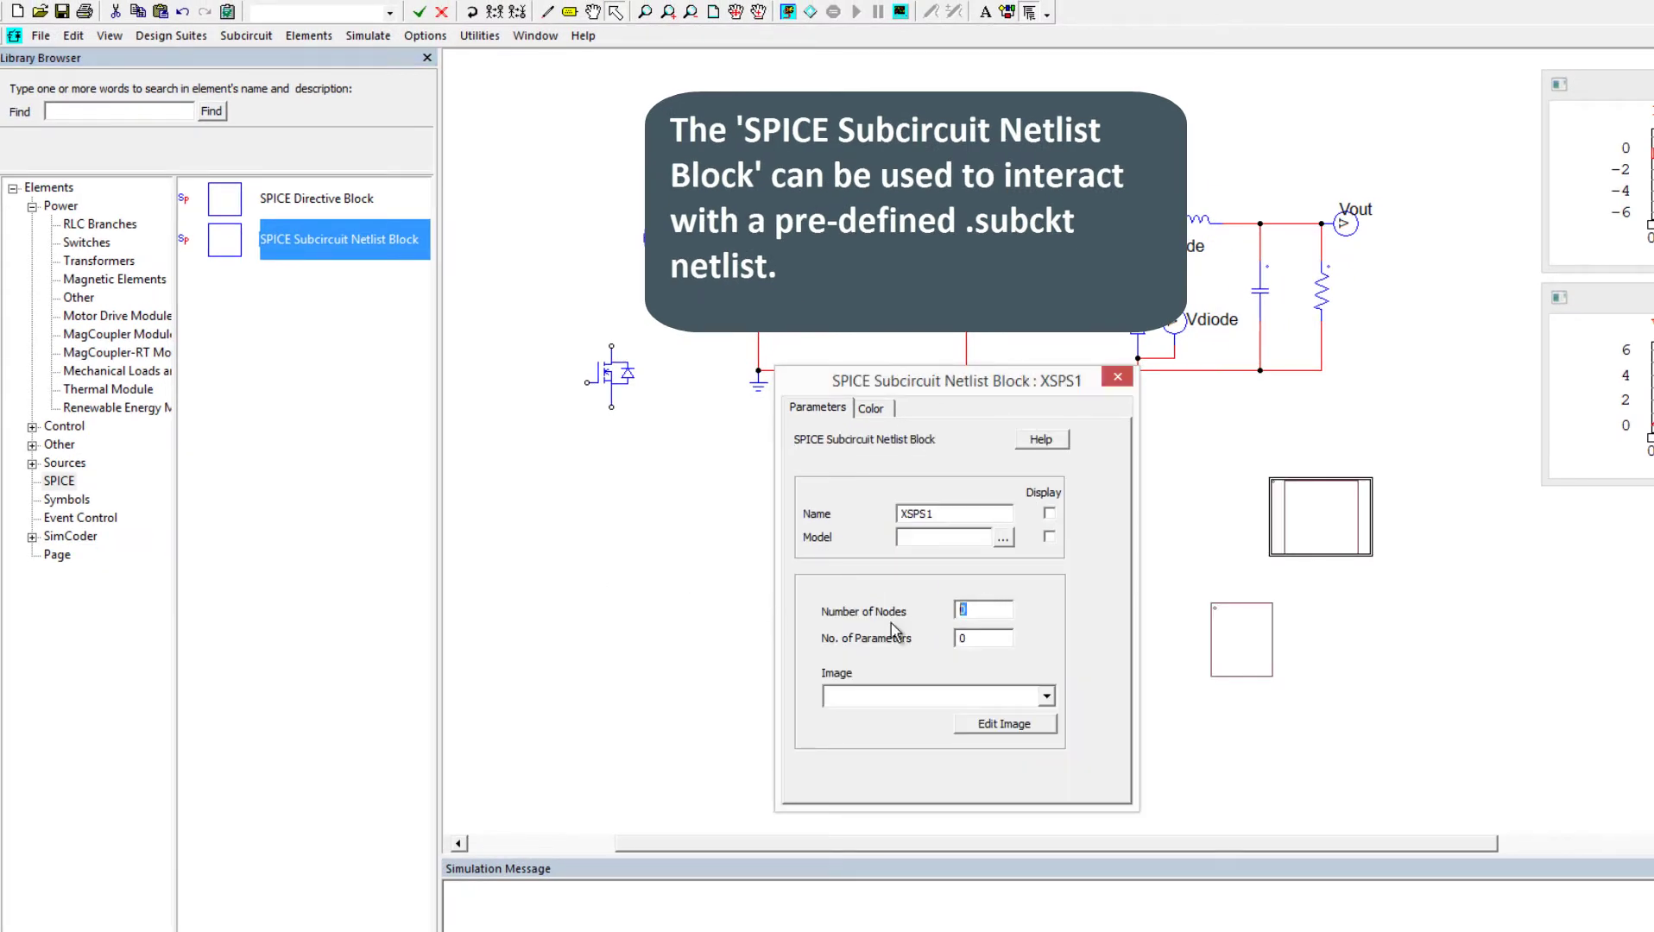
{"action": "left_click", "coordinate": [1117, 376]}
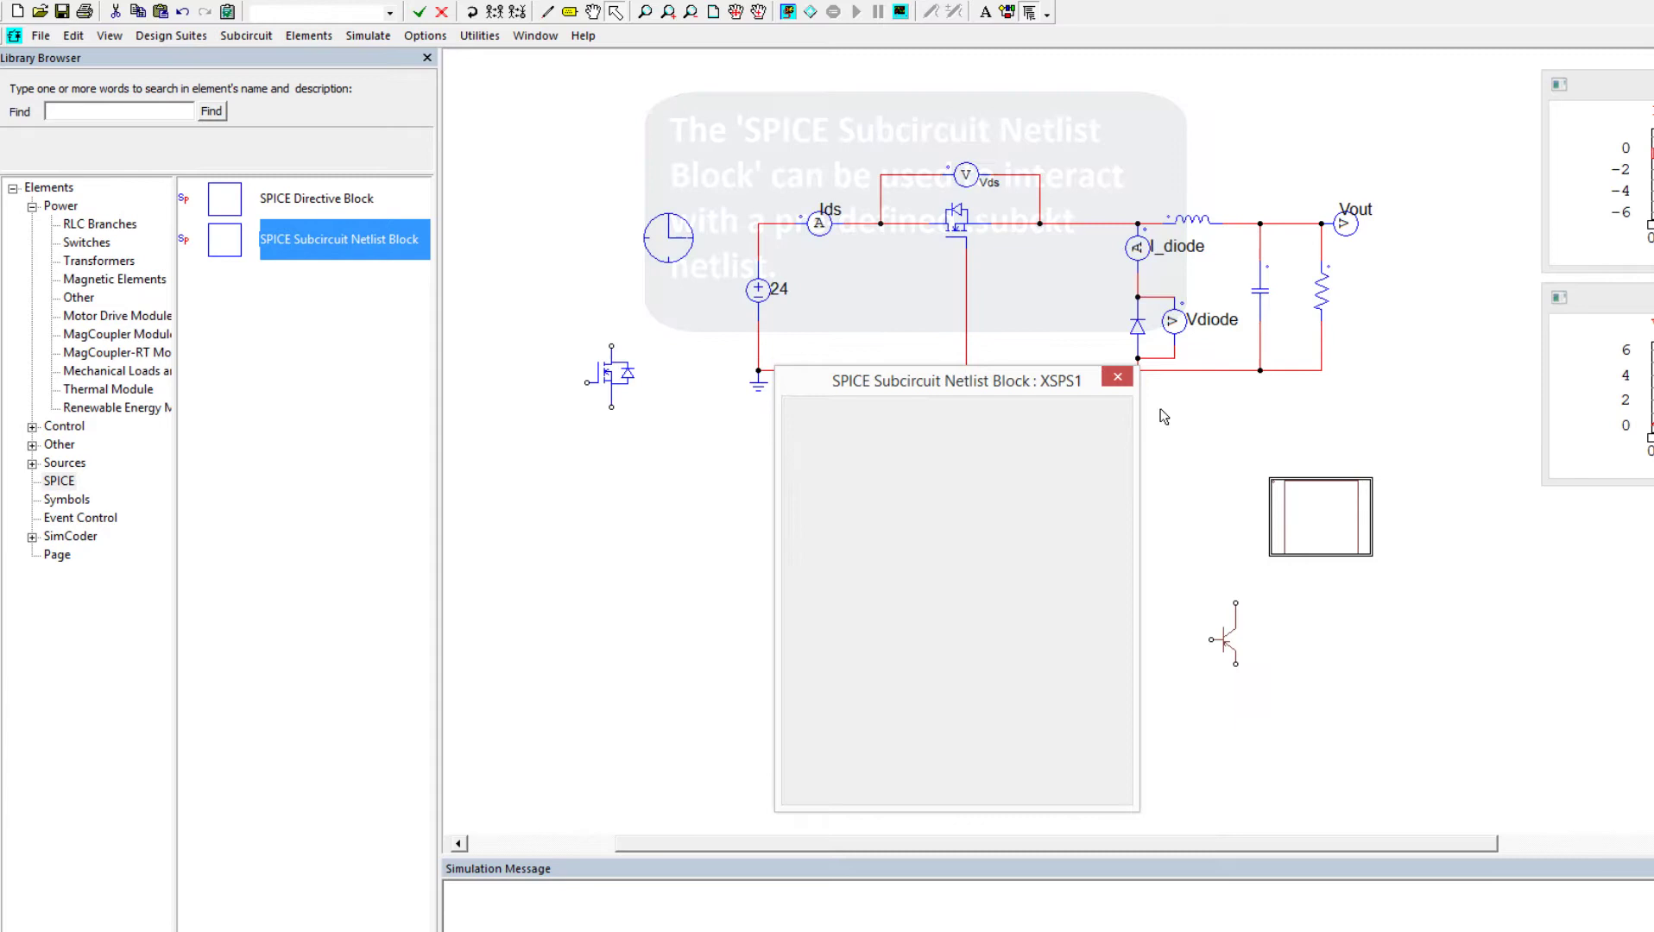
- Copy Si4628DY from the directive code into the block's Model and choose the MOSFET (DGS) image
{"action": "double_click", "coordinate": [1310, 525]}
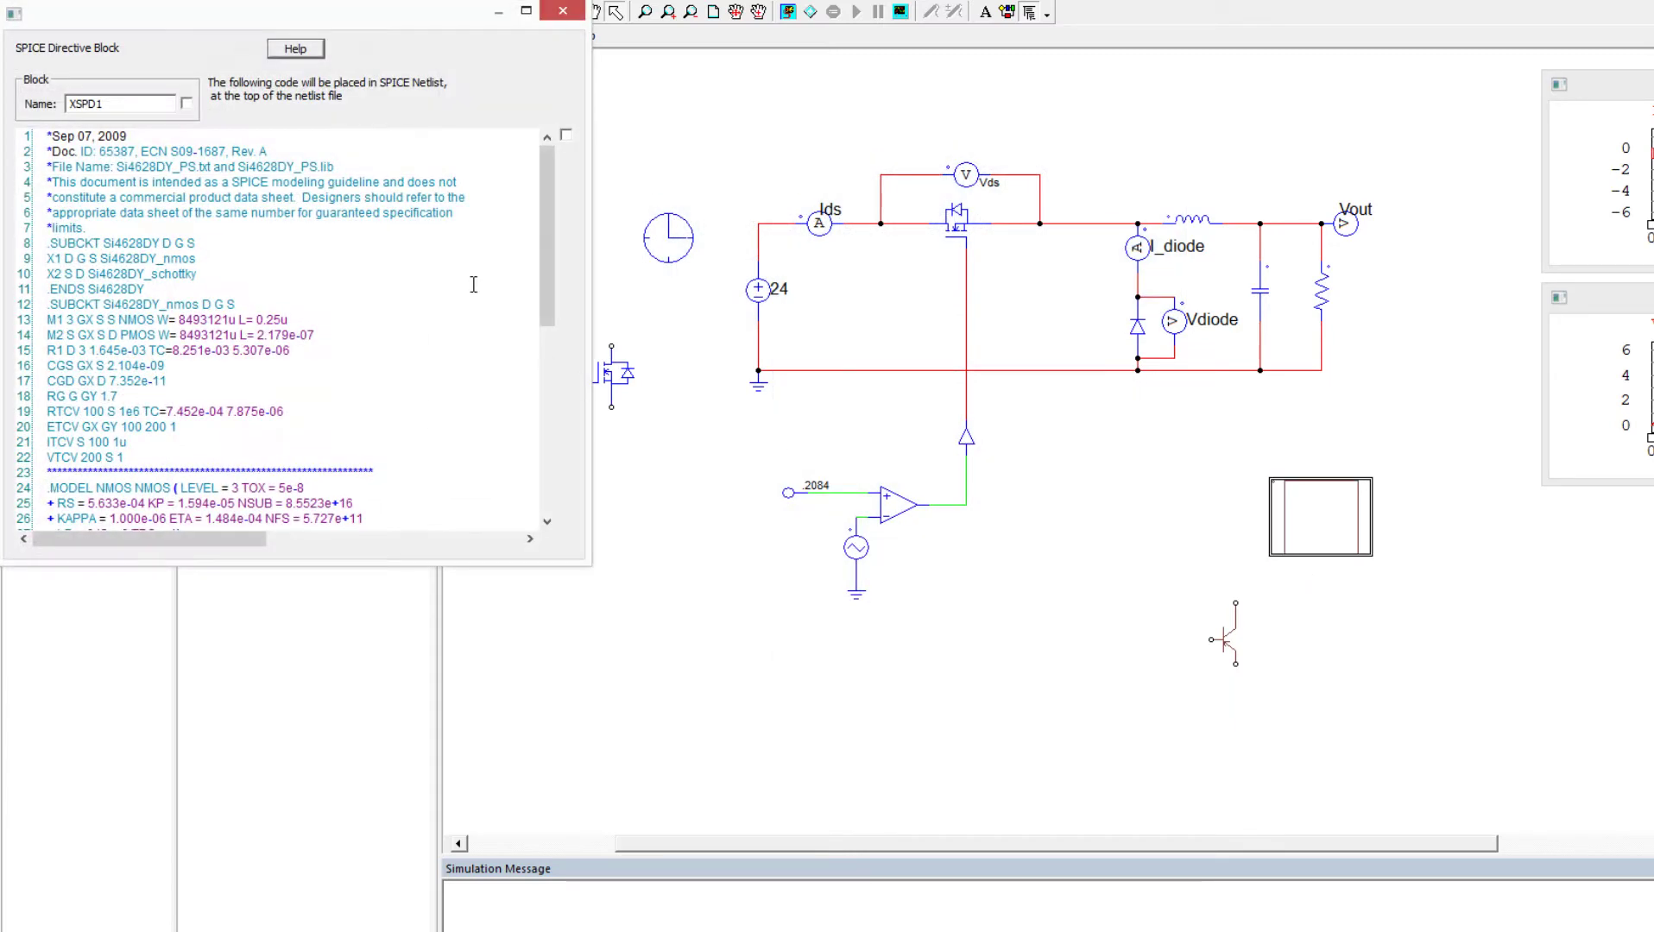
{"action": "left_click", "coordinate": [121, 233]}
{"action": "double_click", "coordinate": [122, 242]}
{"action": "key", "text": "ctrl+c"}
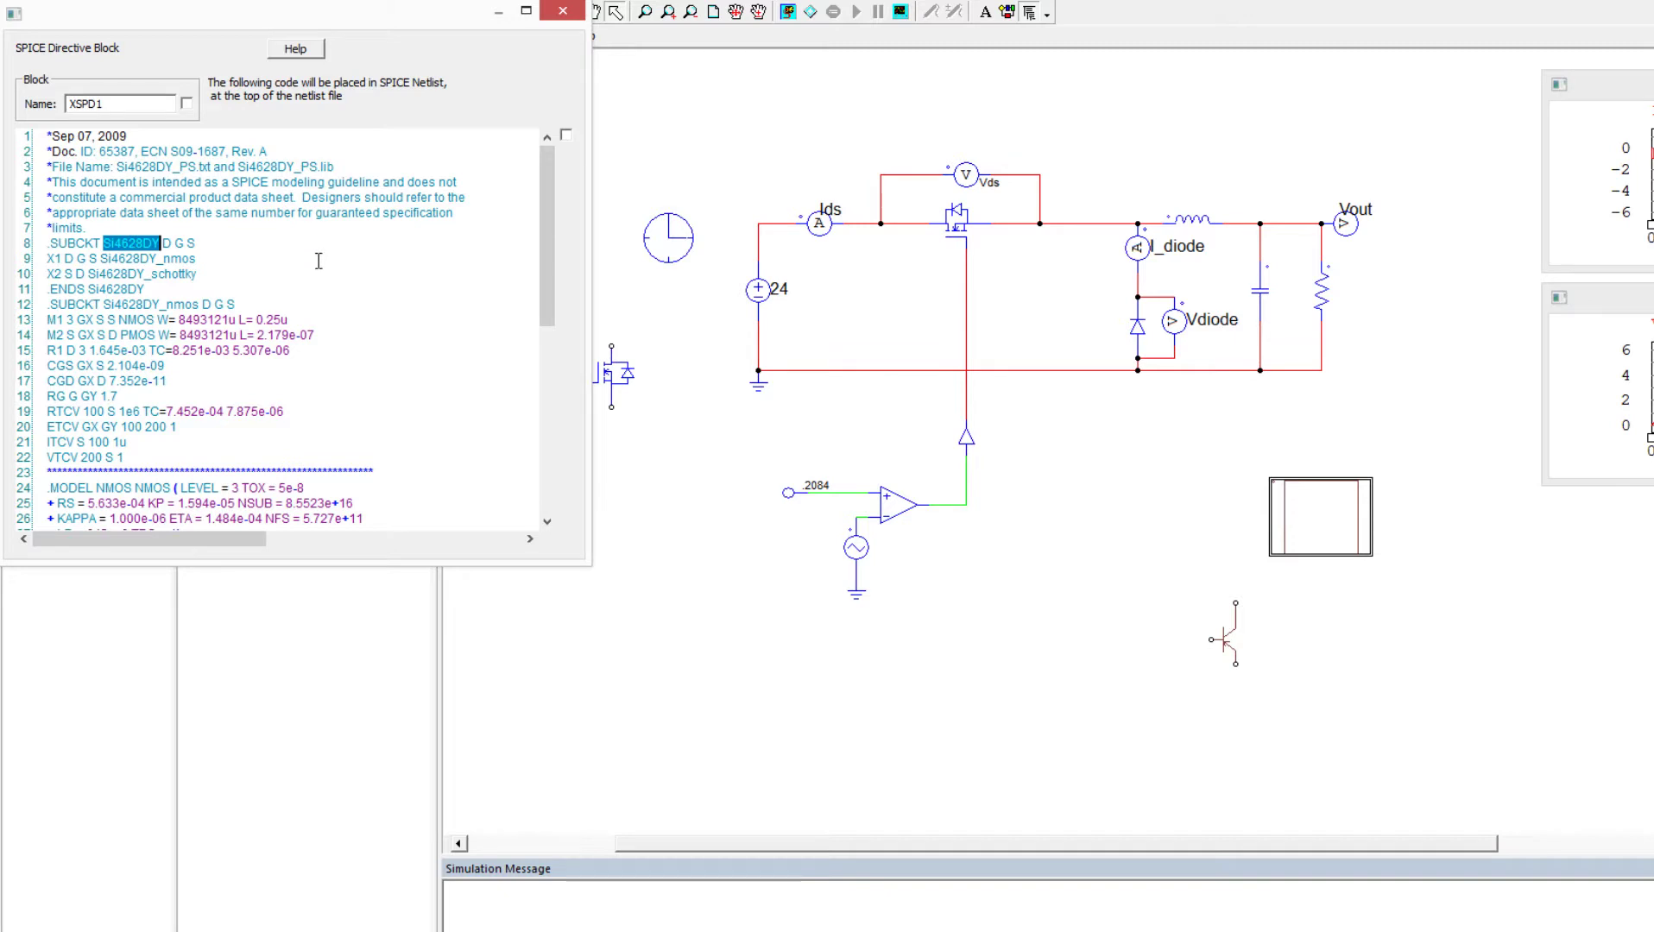
{"action": "double_click", "coordinate": [1202, 630]}
{"action": "left_click", "coordinate": [956, 539]}
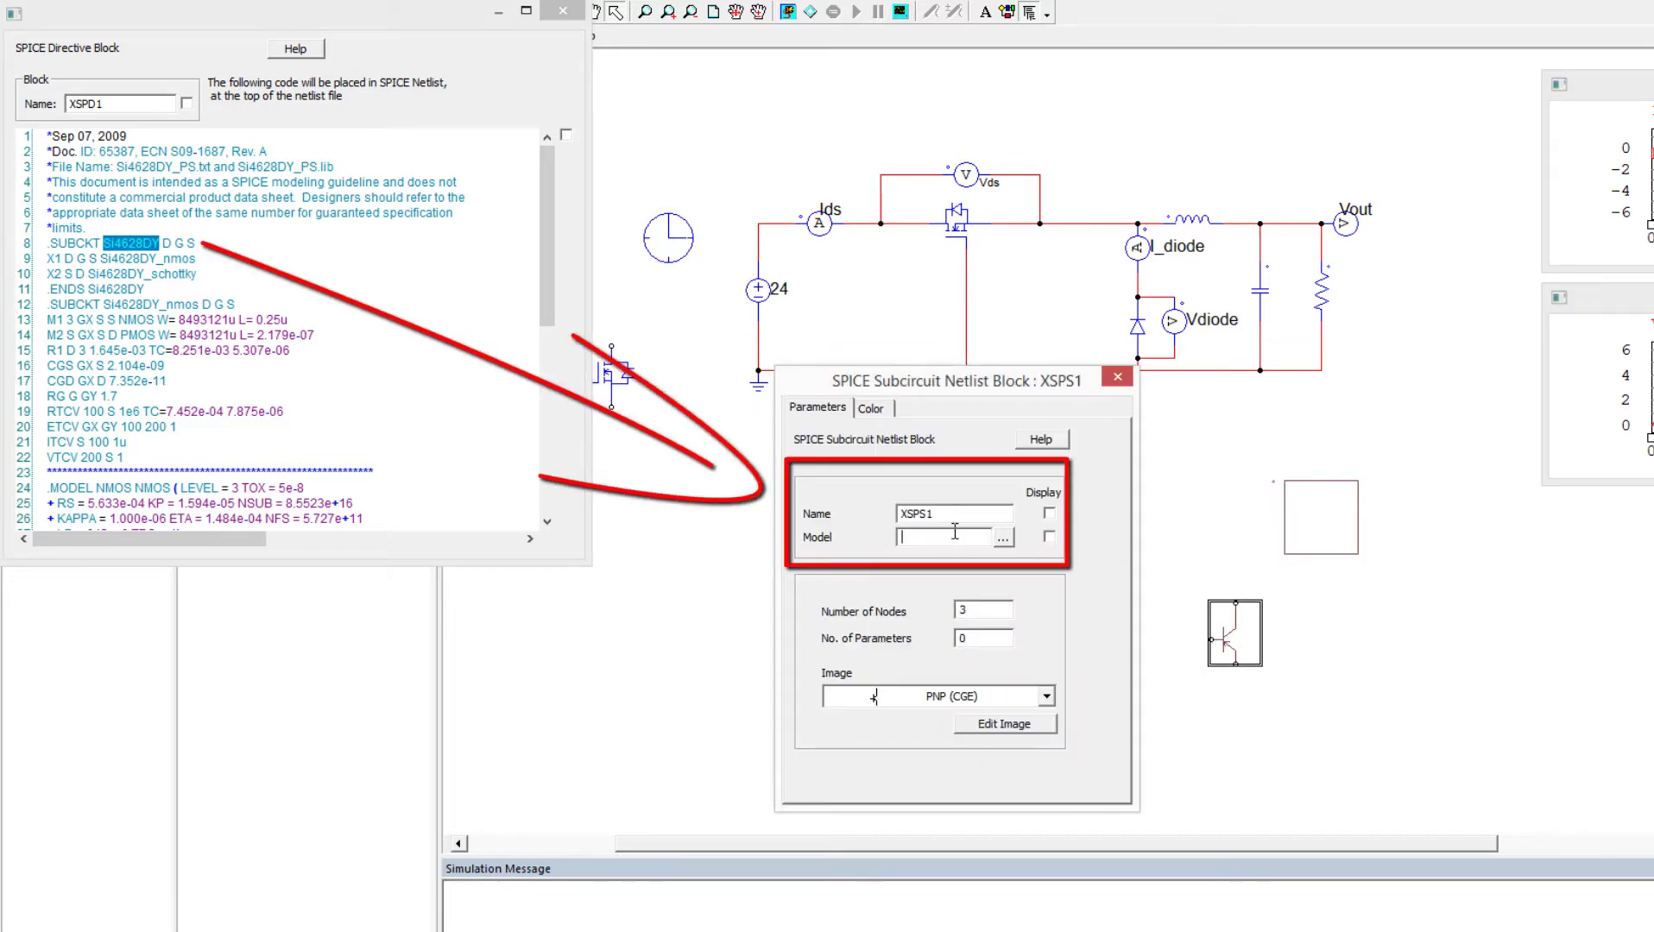
{"action": "key", "text": "ctrl+v"}
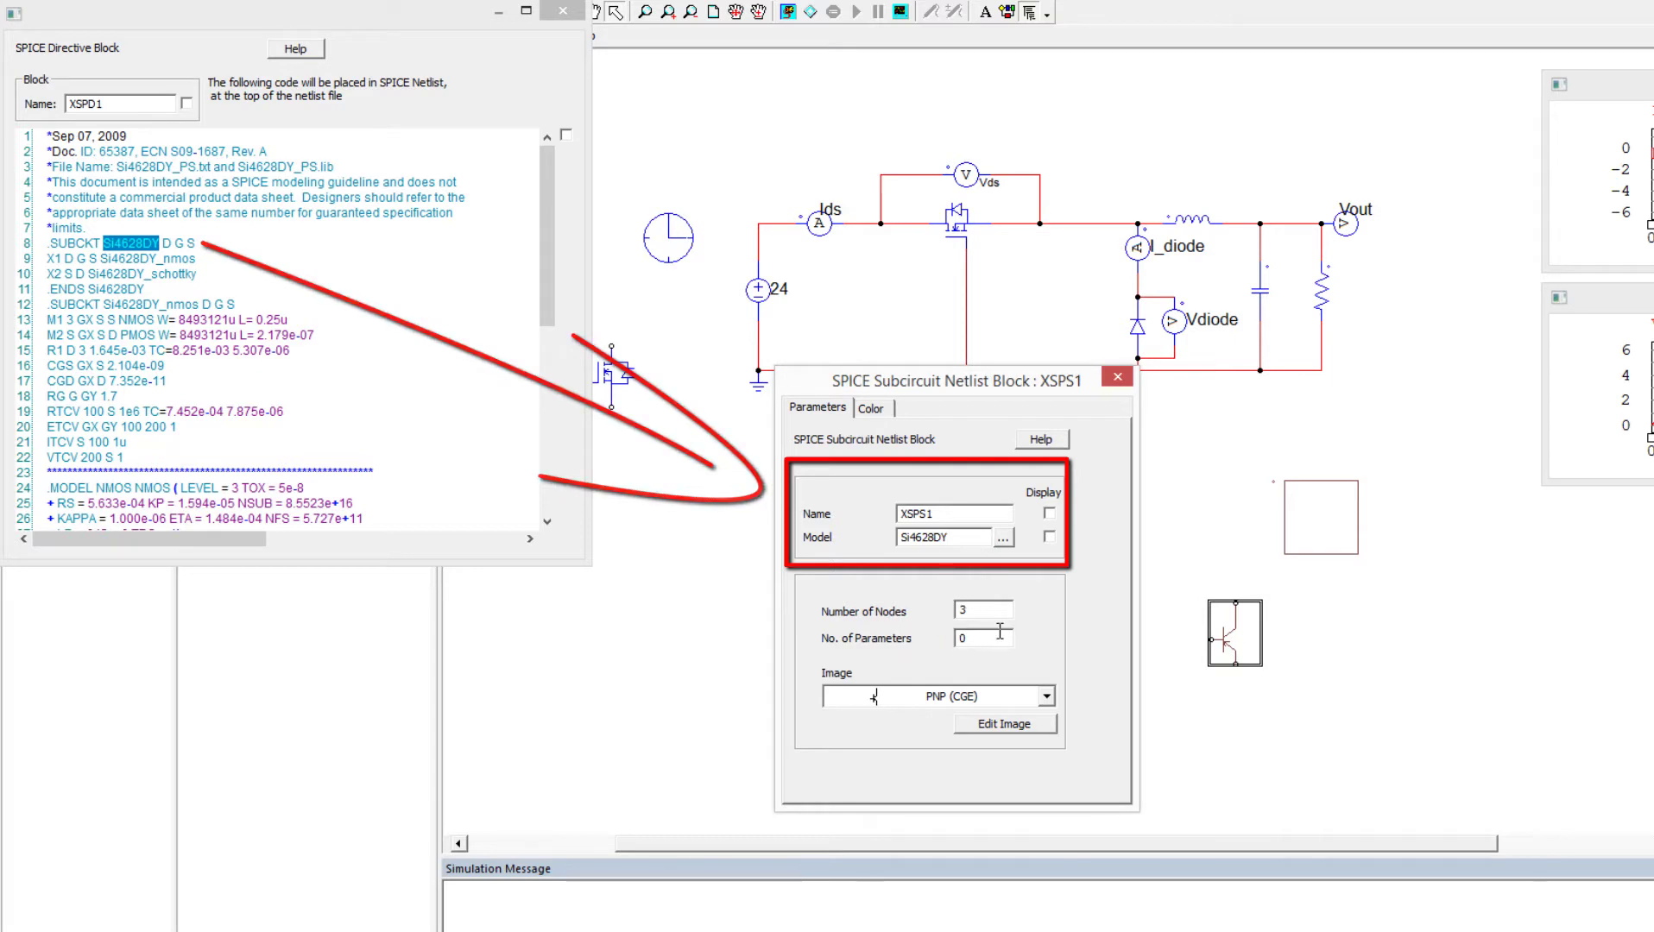
{"action": "left_click", "coordinate": [1046, 698]}
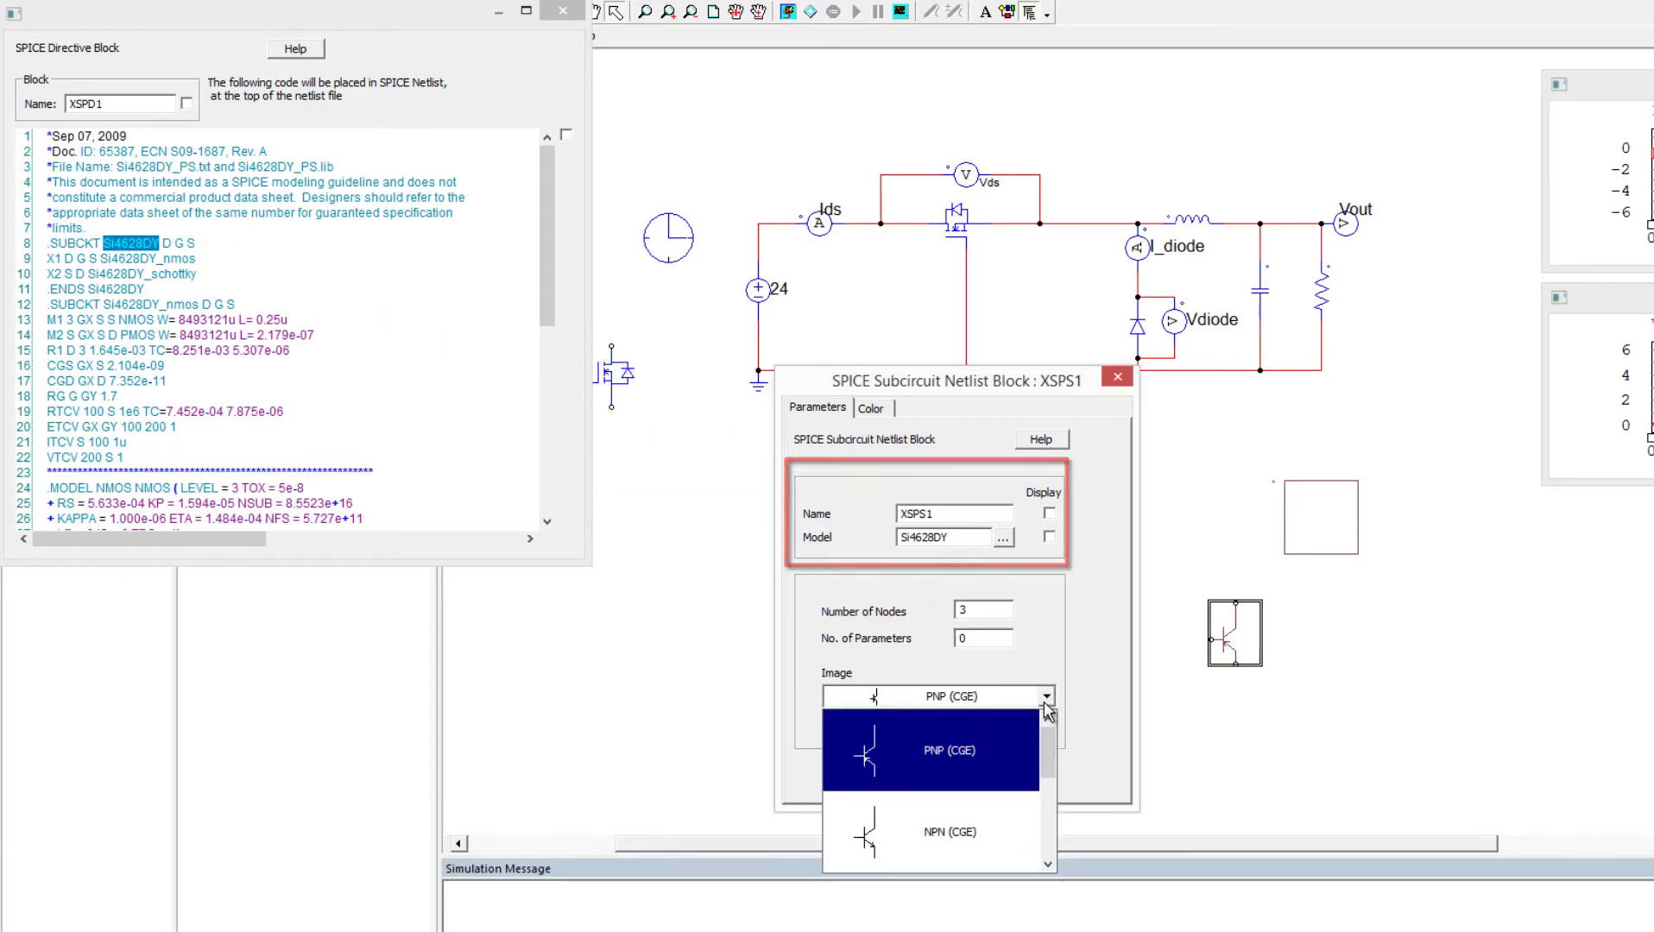
{"action": "left_click_drag", "start_coordinate": [1047, 753], "coordinate": [1051, 827]}
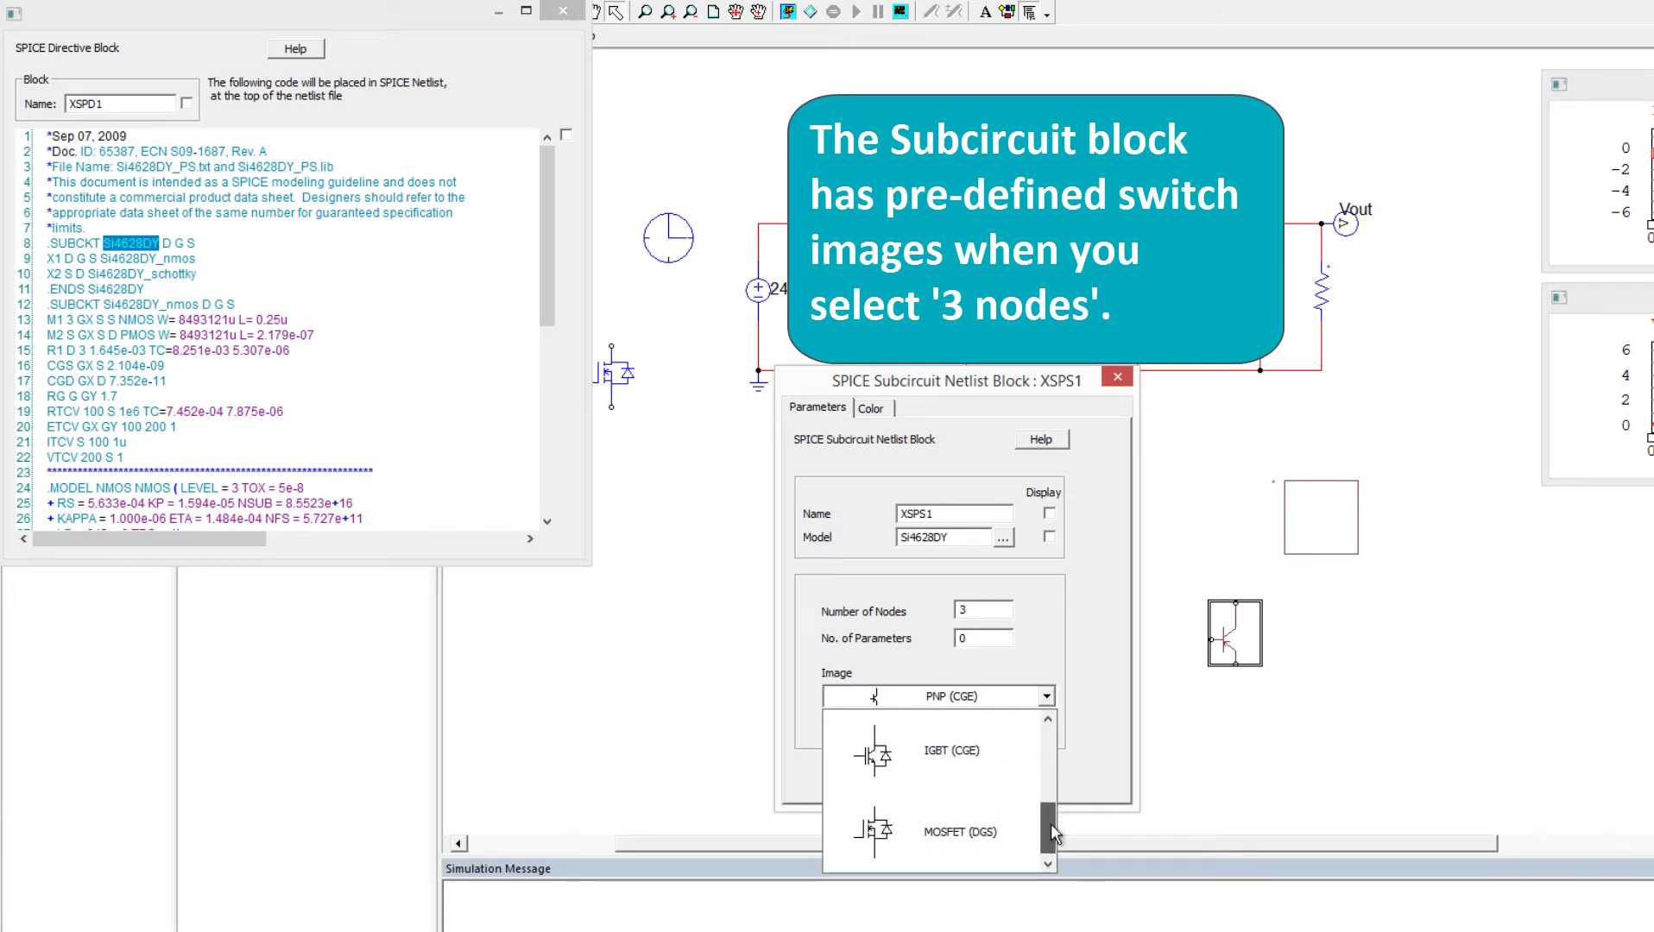
{"action": "left_click", "coordinate": [964, 837]}
{"action": "left_click", "coordinate": [1116, 377]}
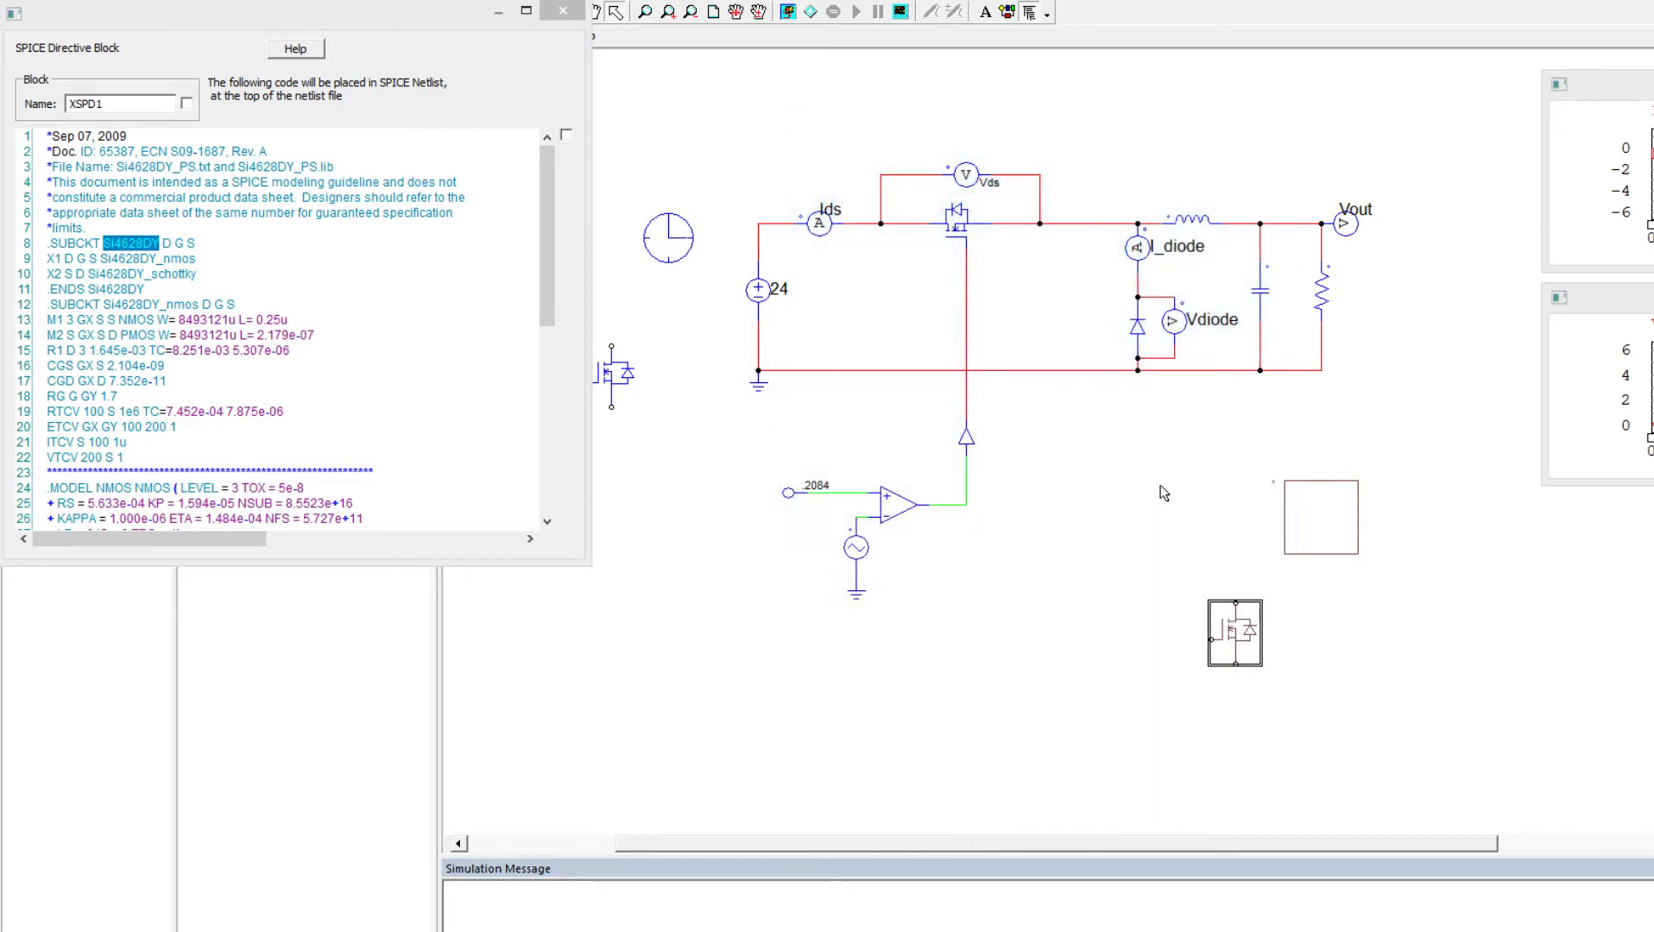
- Rotate the Si4628DY block into the old MOSFET's place between the Vds wires and delete spare MOSFET Q20
{"action": "left_click", "coordinate": [566, 13]}
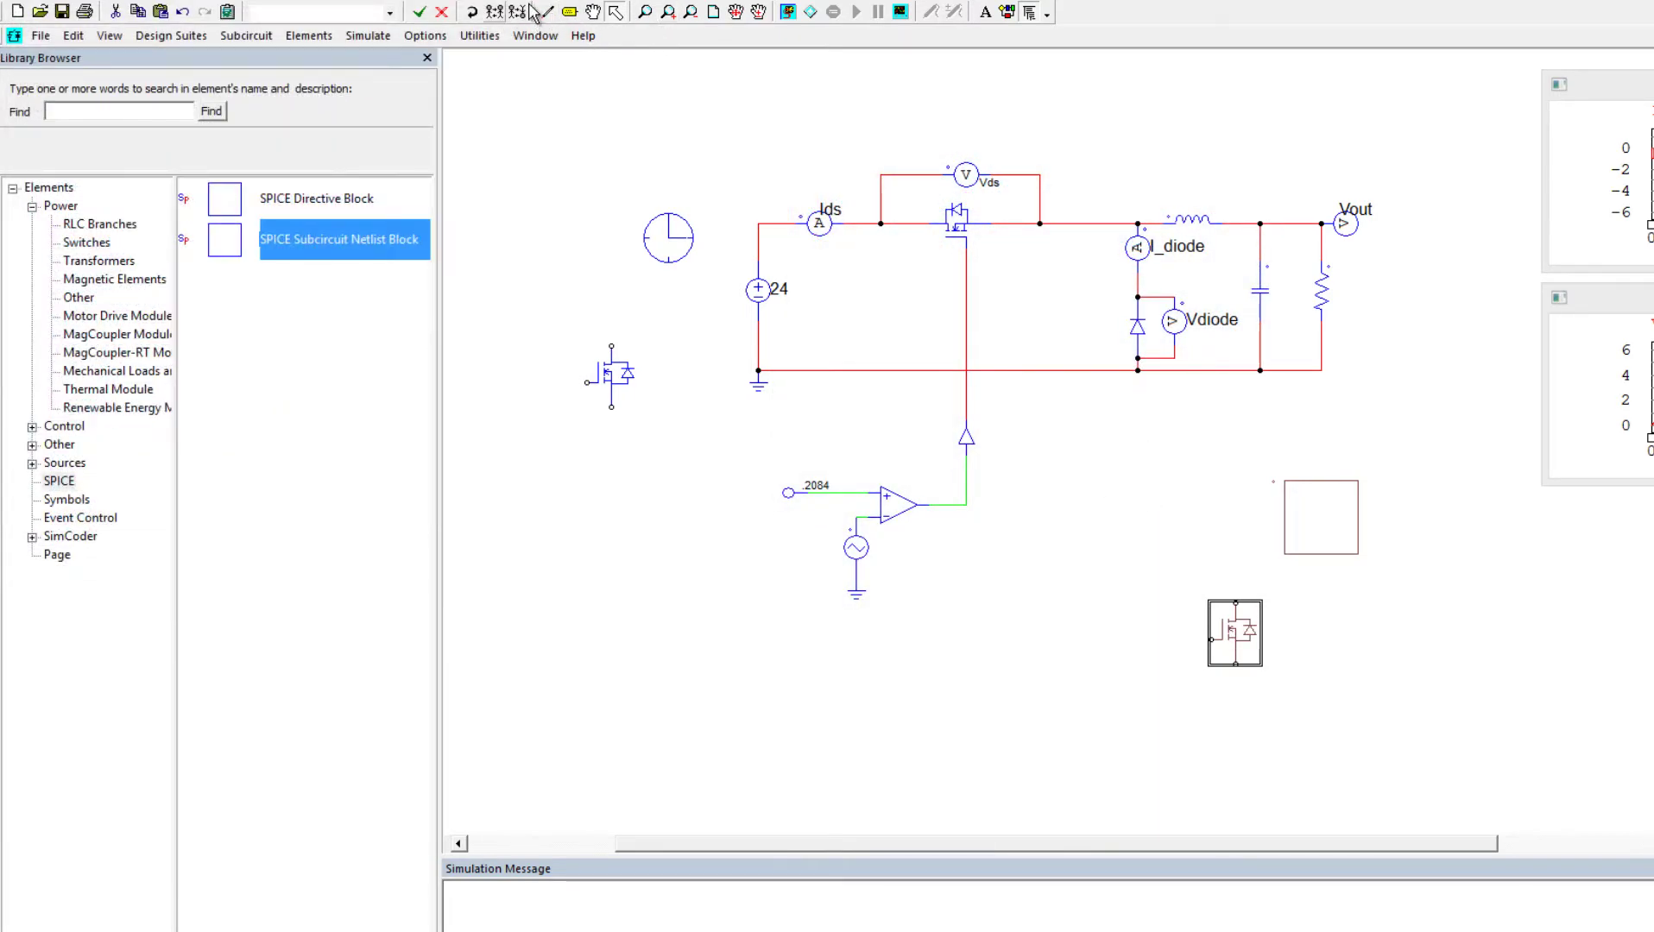
{"action": "left_click", "coordinate": [474, 14]}
{"action": "left_click", "coordinate": [474, 13]}
{"action": "left_click", "coordinate": [474, 14]}
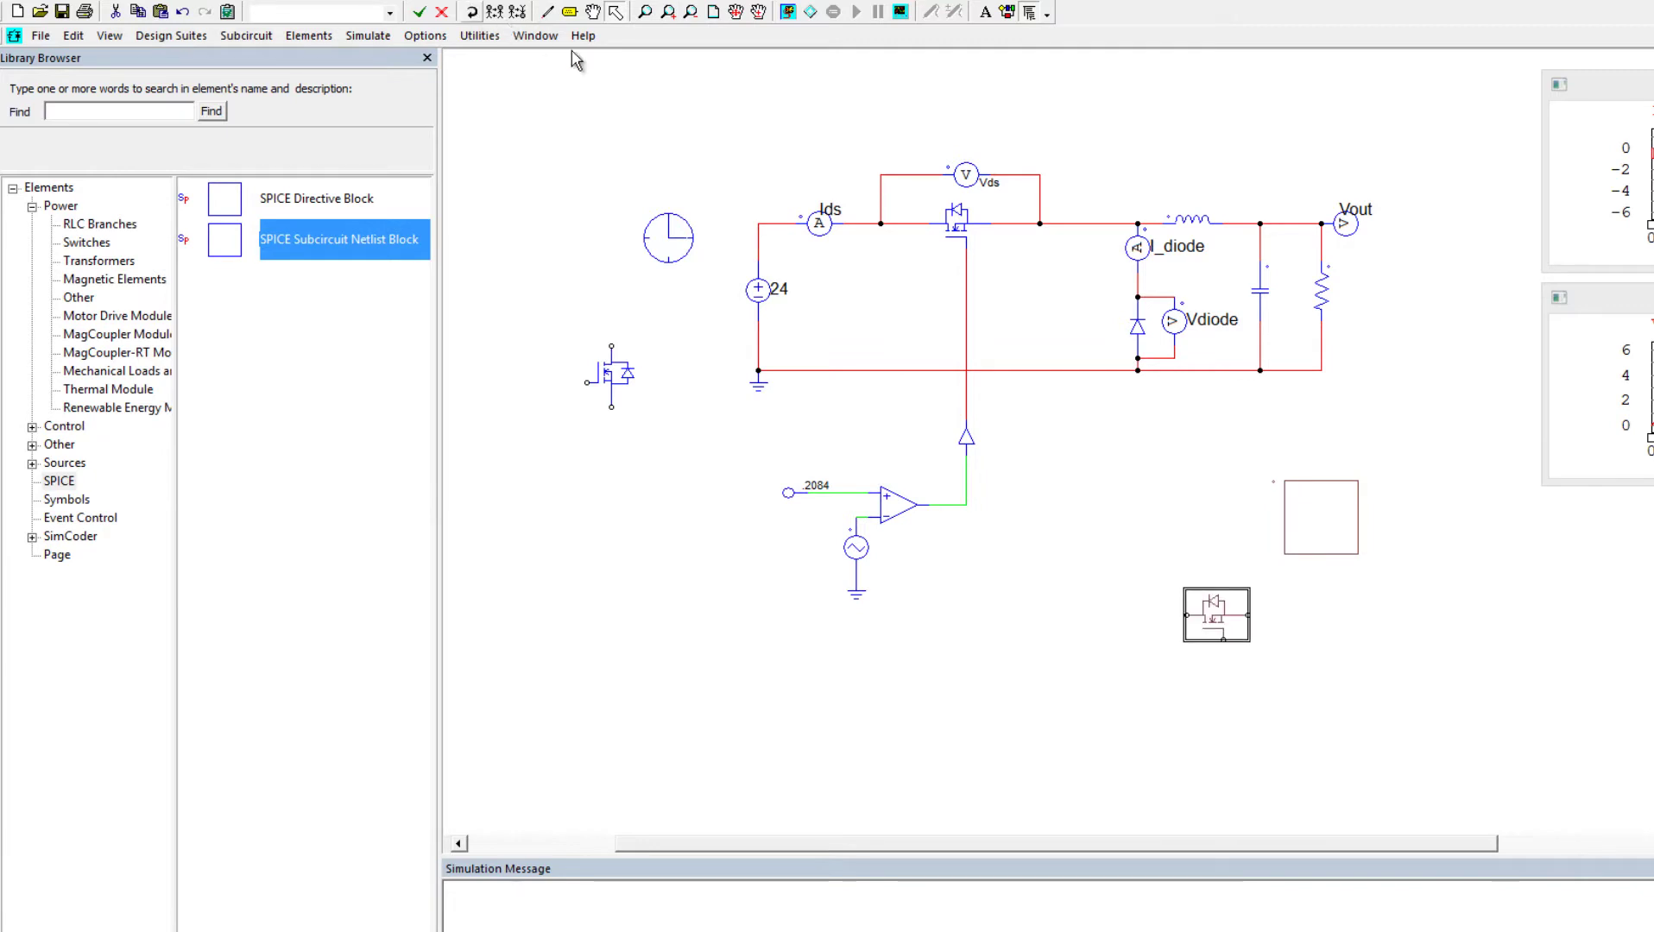
{"action": "left_click", "coordinate": [964, 230]}
{"action": "key", "text": "Delete"}
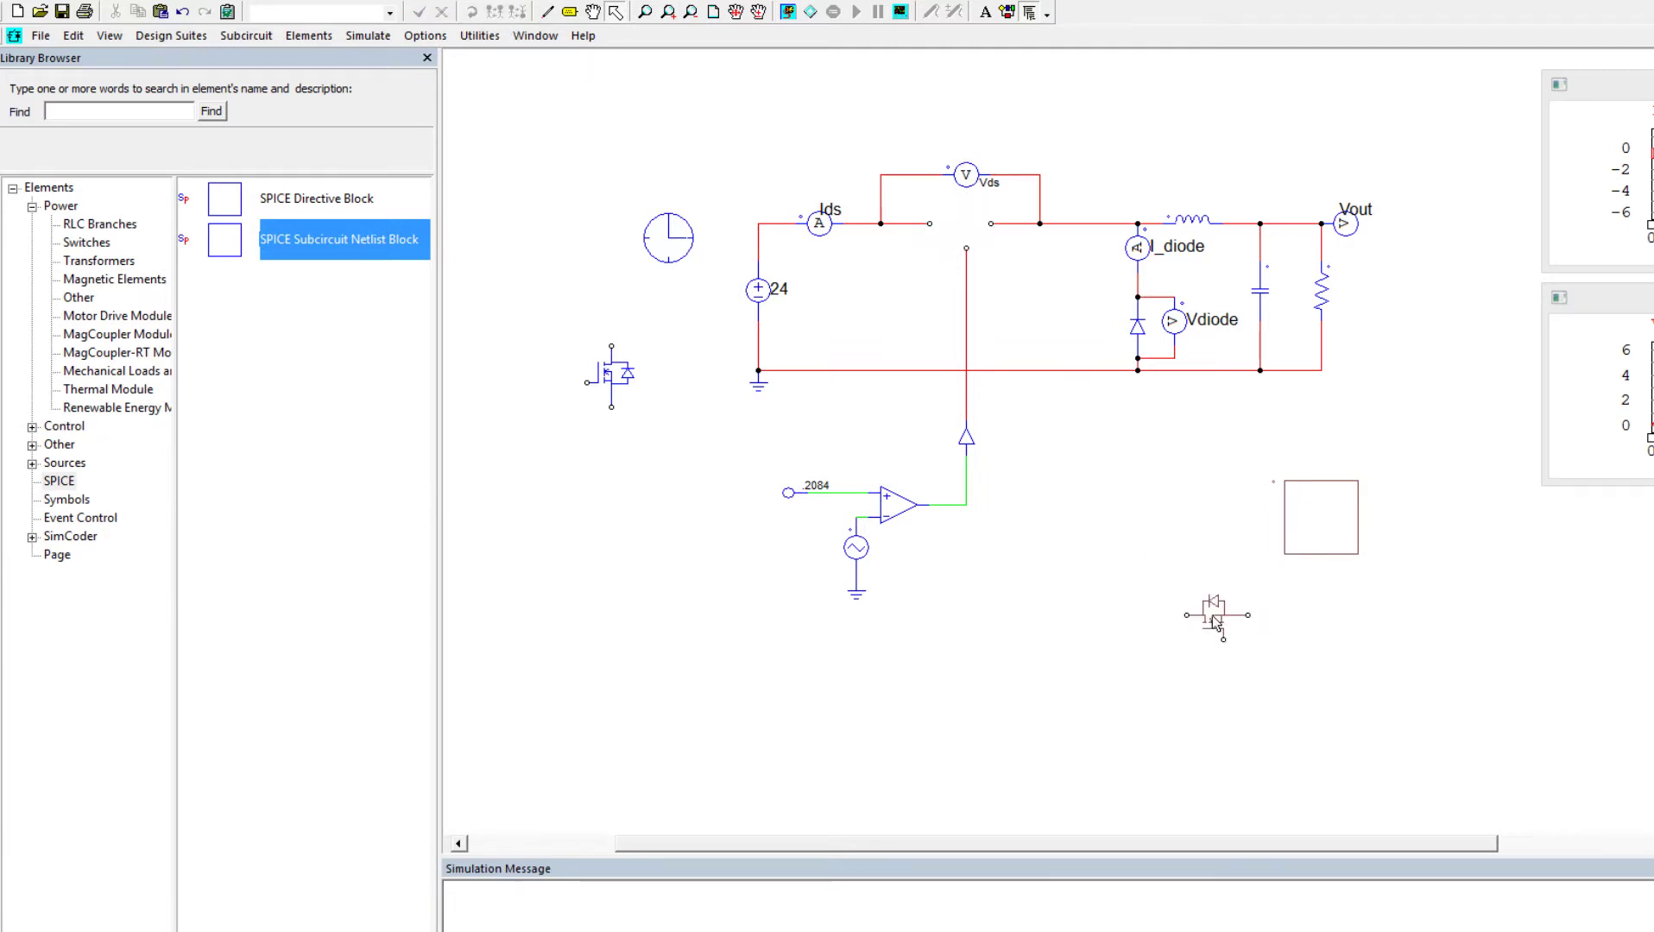
{"action": "left_click_drag", "start_coordinate": [1224, 623], "coordinate": [976, 230]}
{"action": "left_click", "coordinate": [1013, 490]}
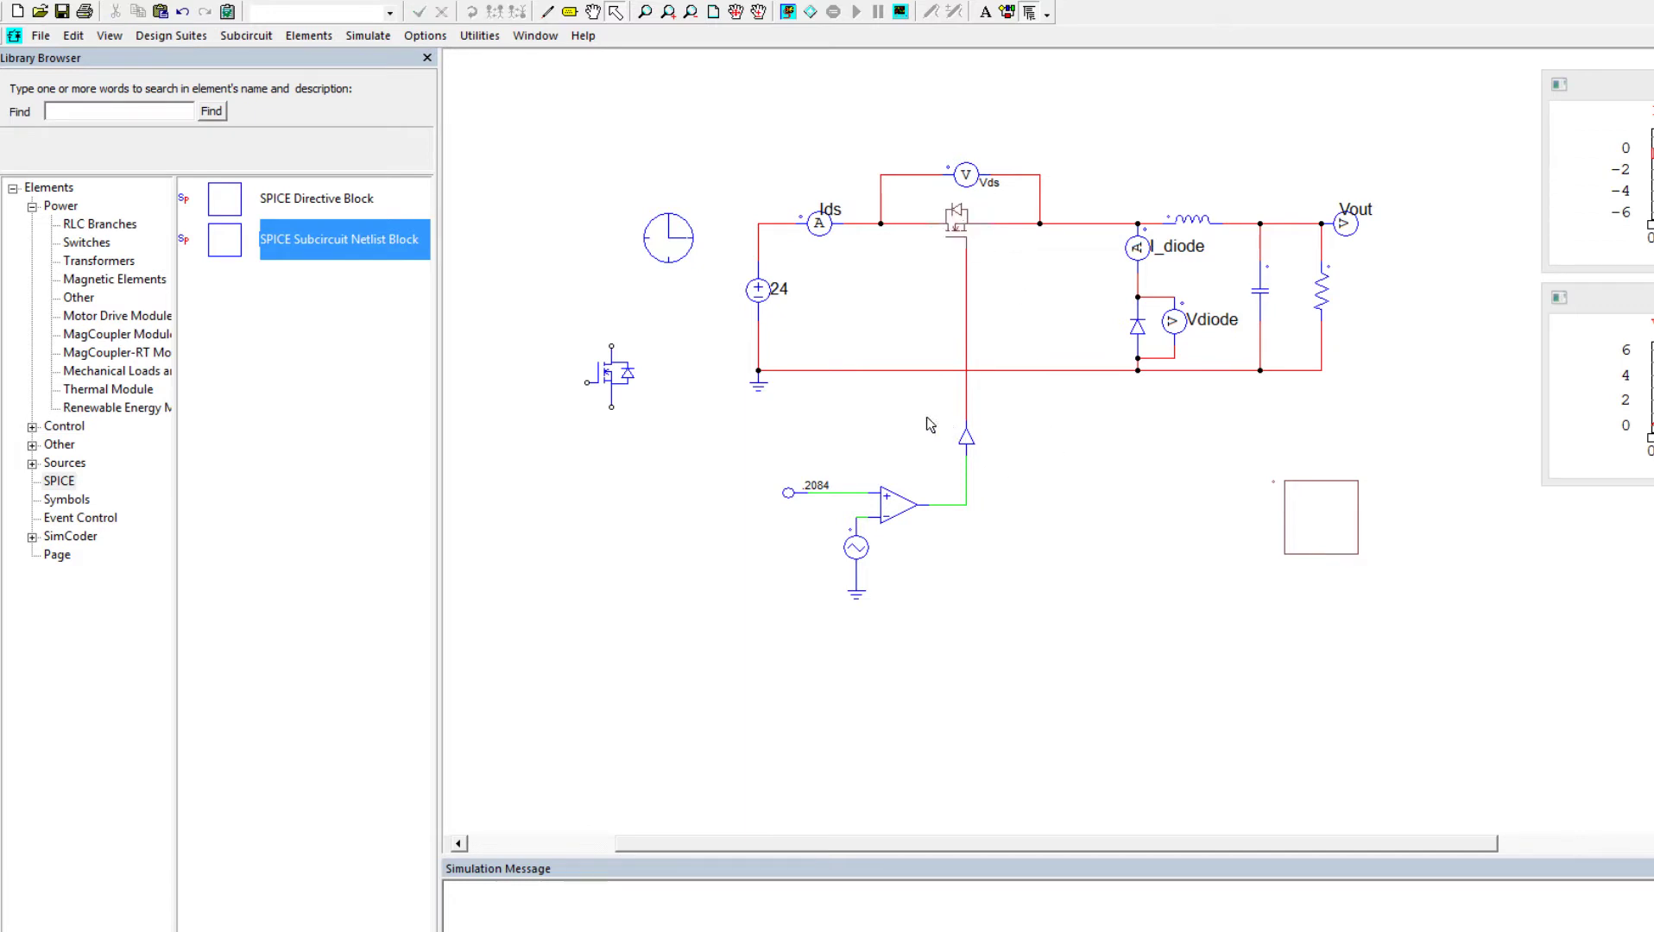
{"action": "left_click", "coordinate": [611, 381]}
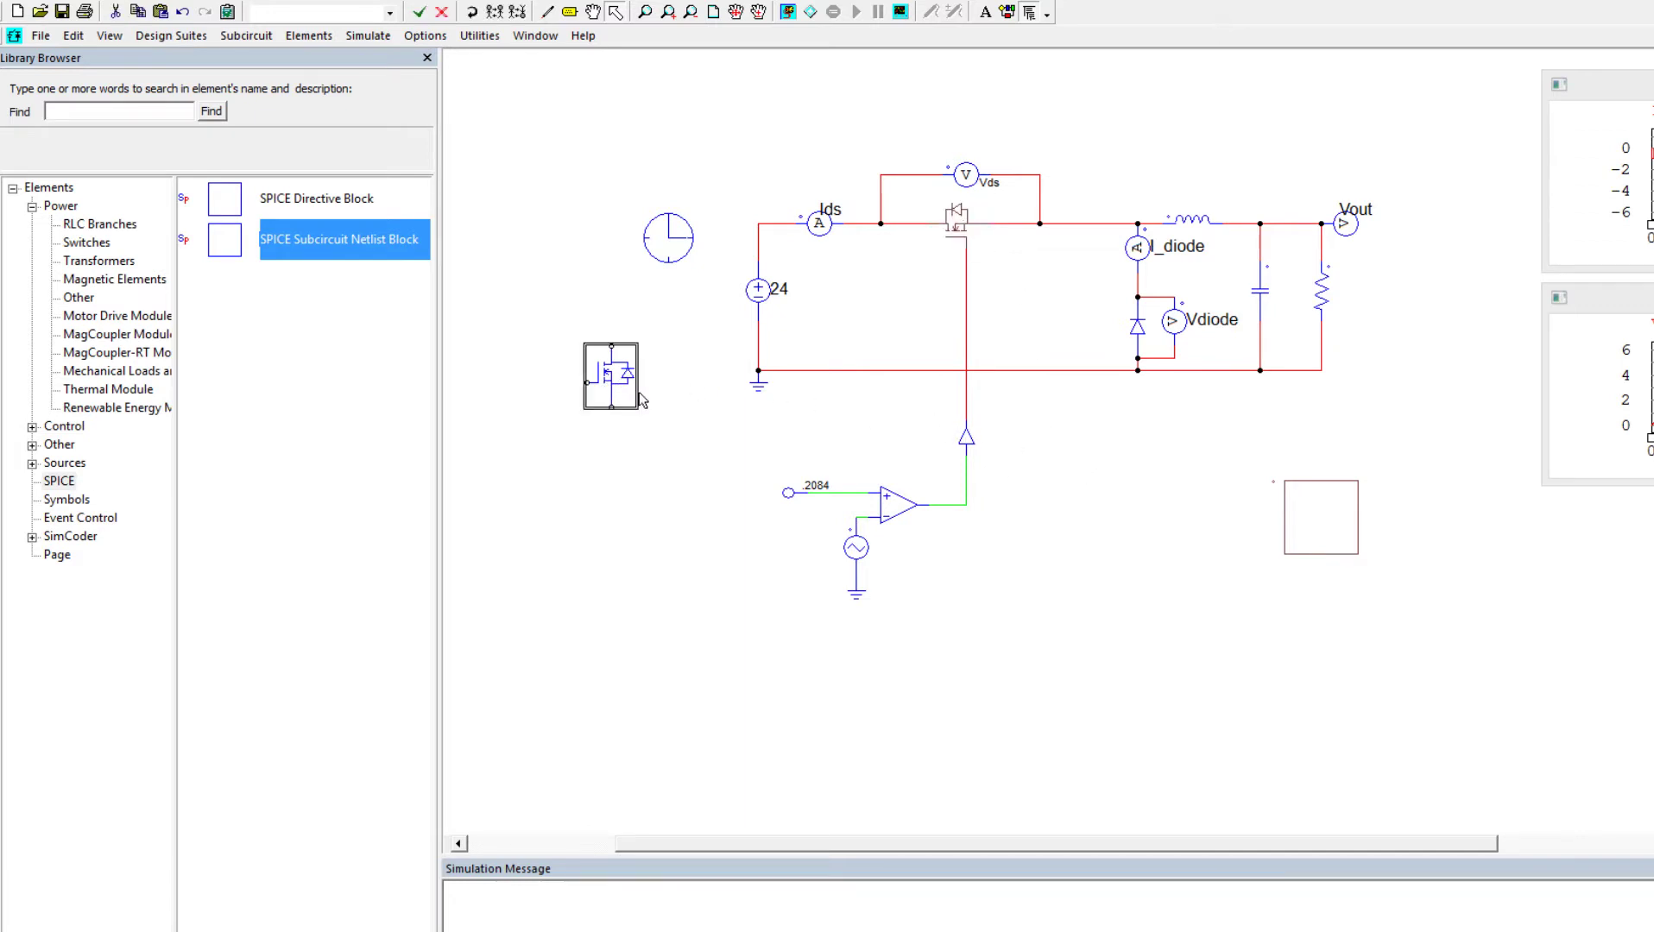
{"action": "key", "text": "Delete"}
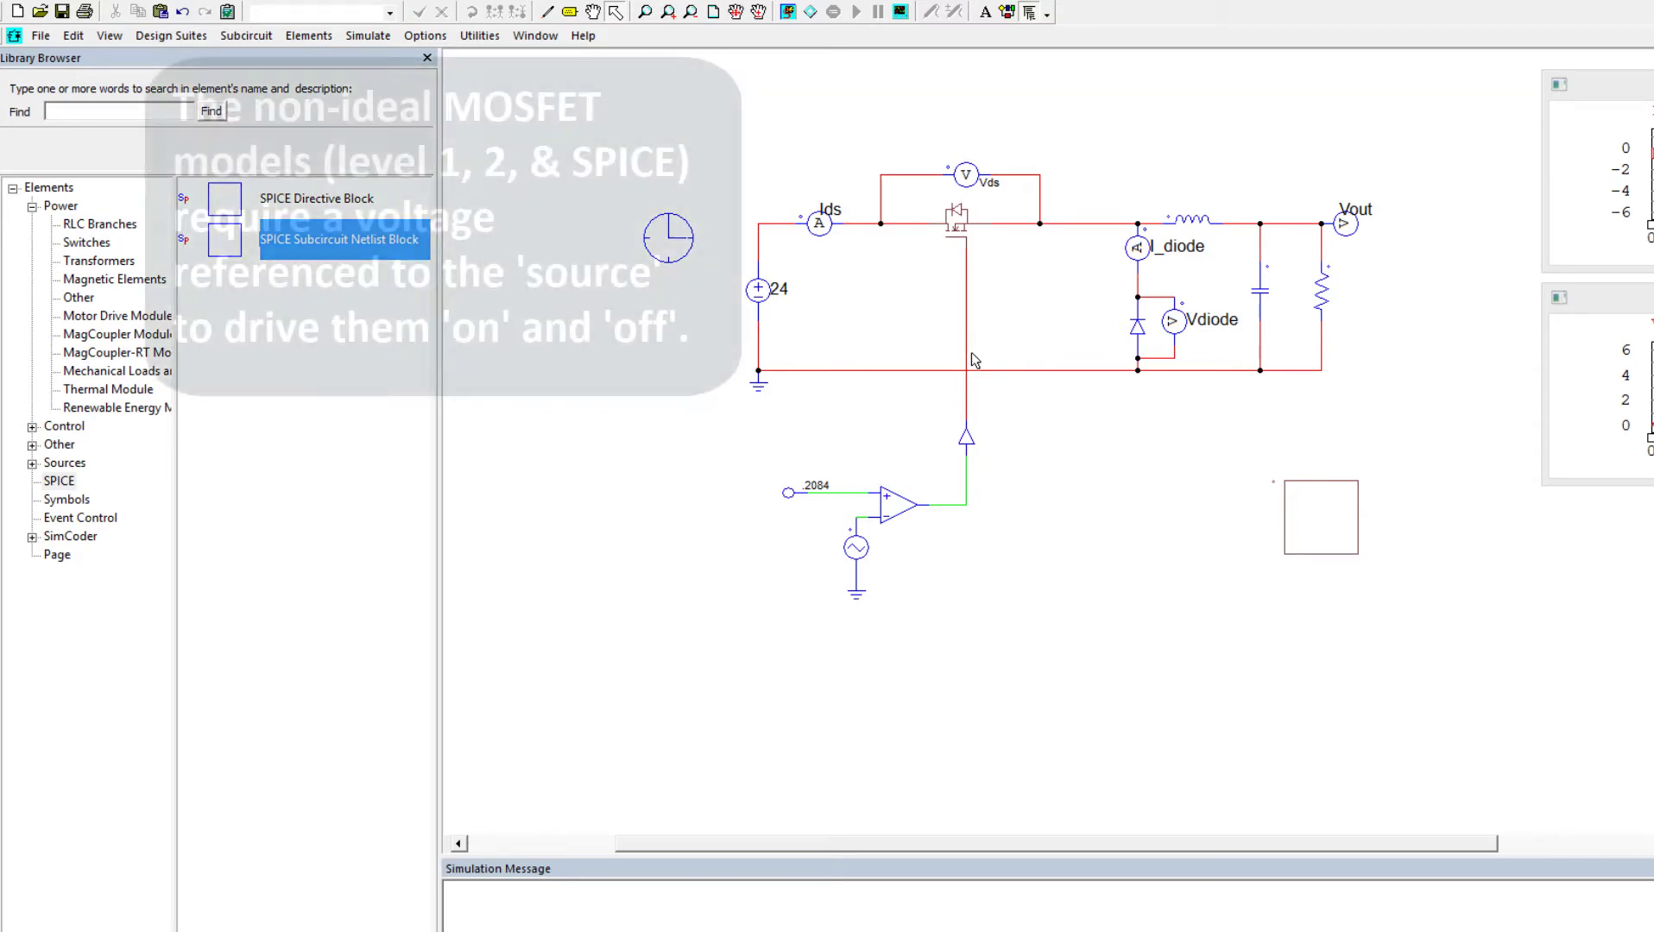
- Cut the comparator op-amp and on-off controller ON3 and paste them at the sheet's lower right
{"action": "double_click", "coordinate": [966, 437]}
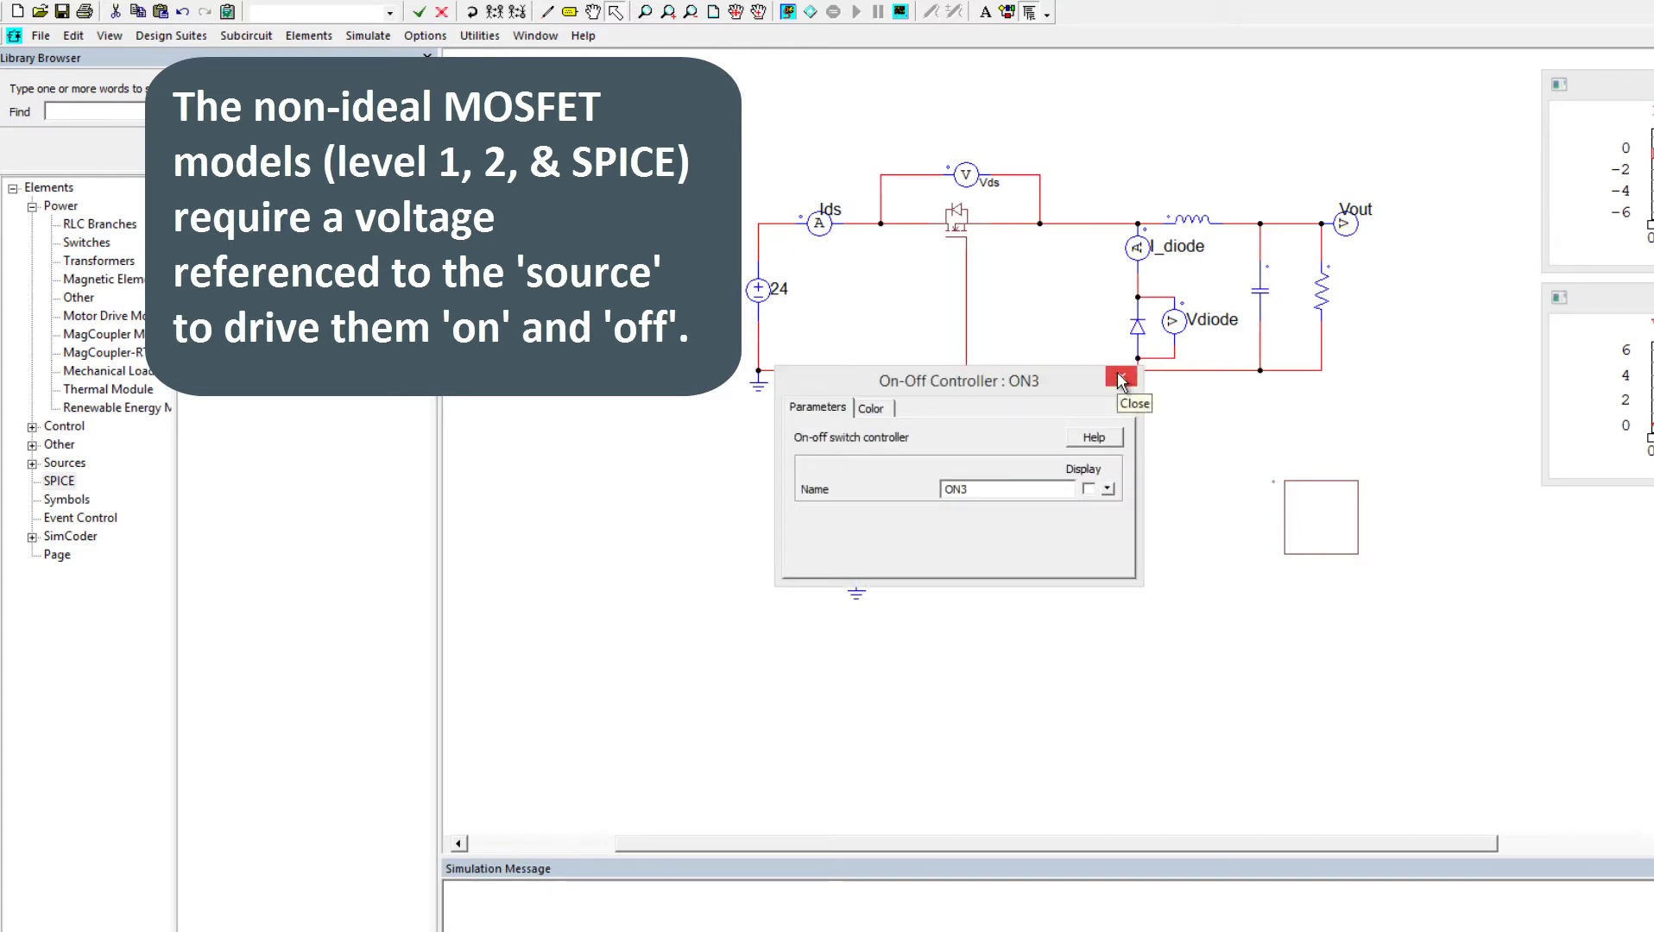
{"action": "left_click", "coordinate": [1120, 379]}
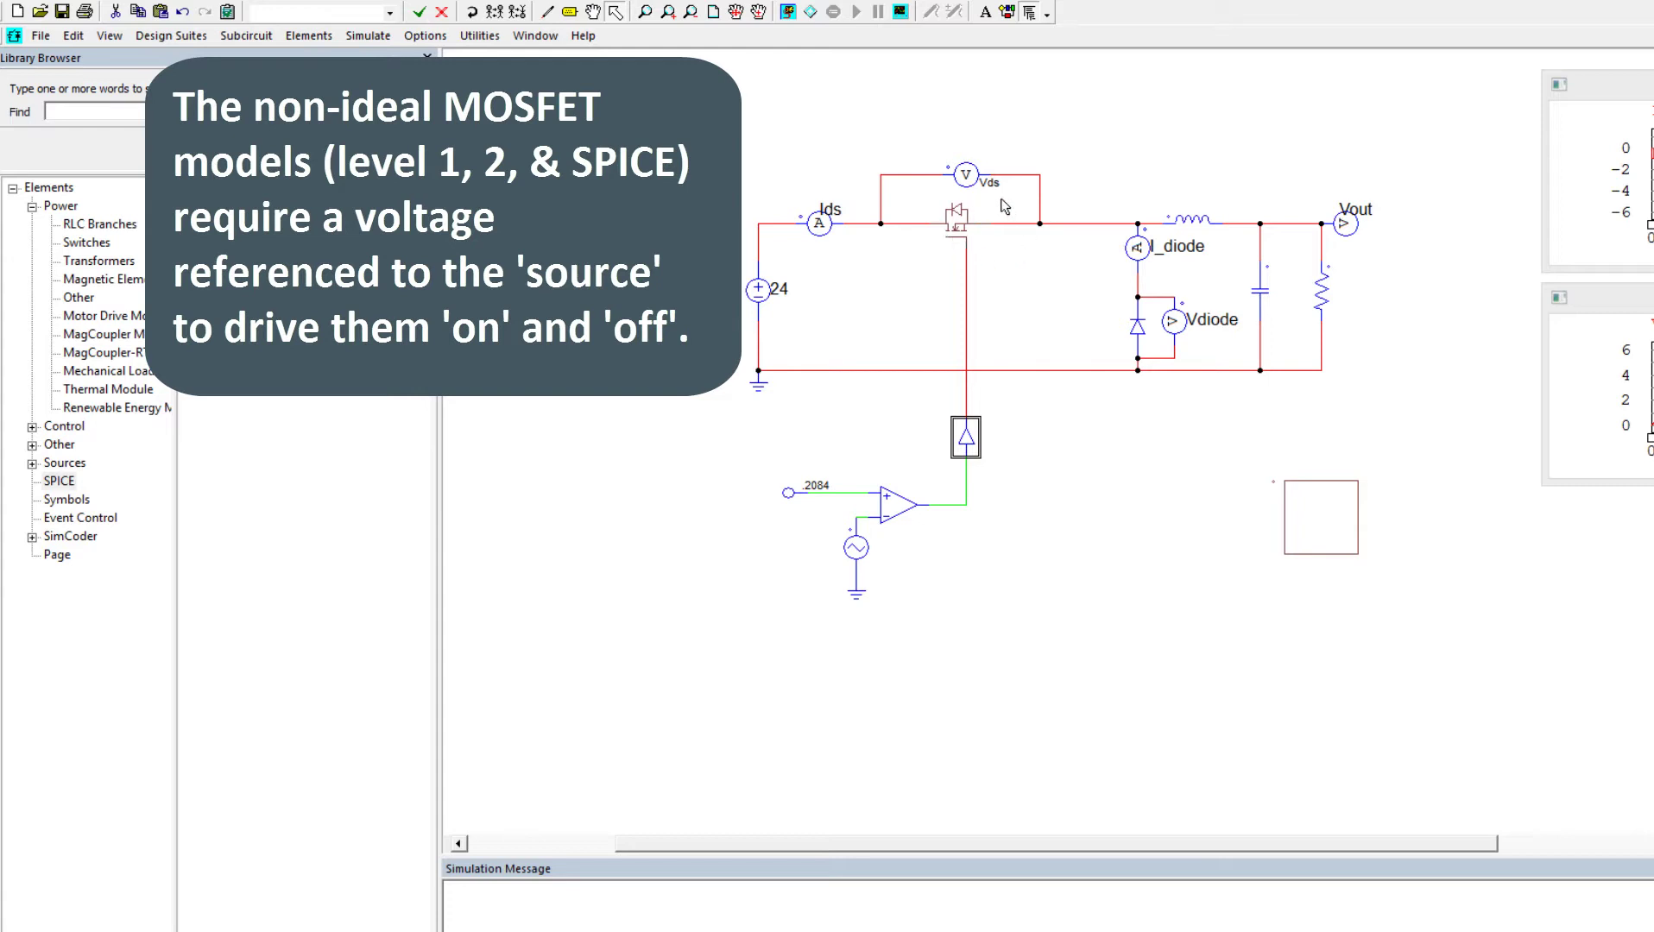
{"action": "key", "text": "Delete"}
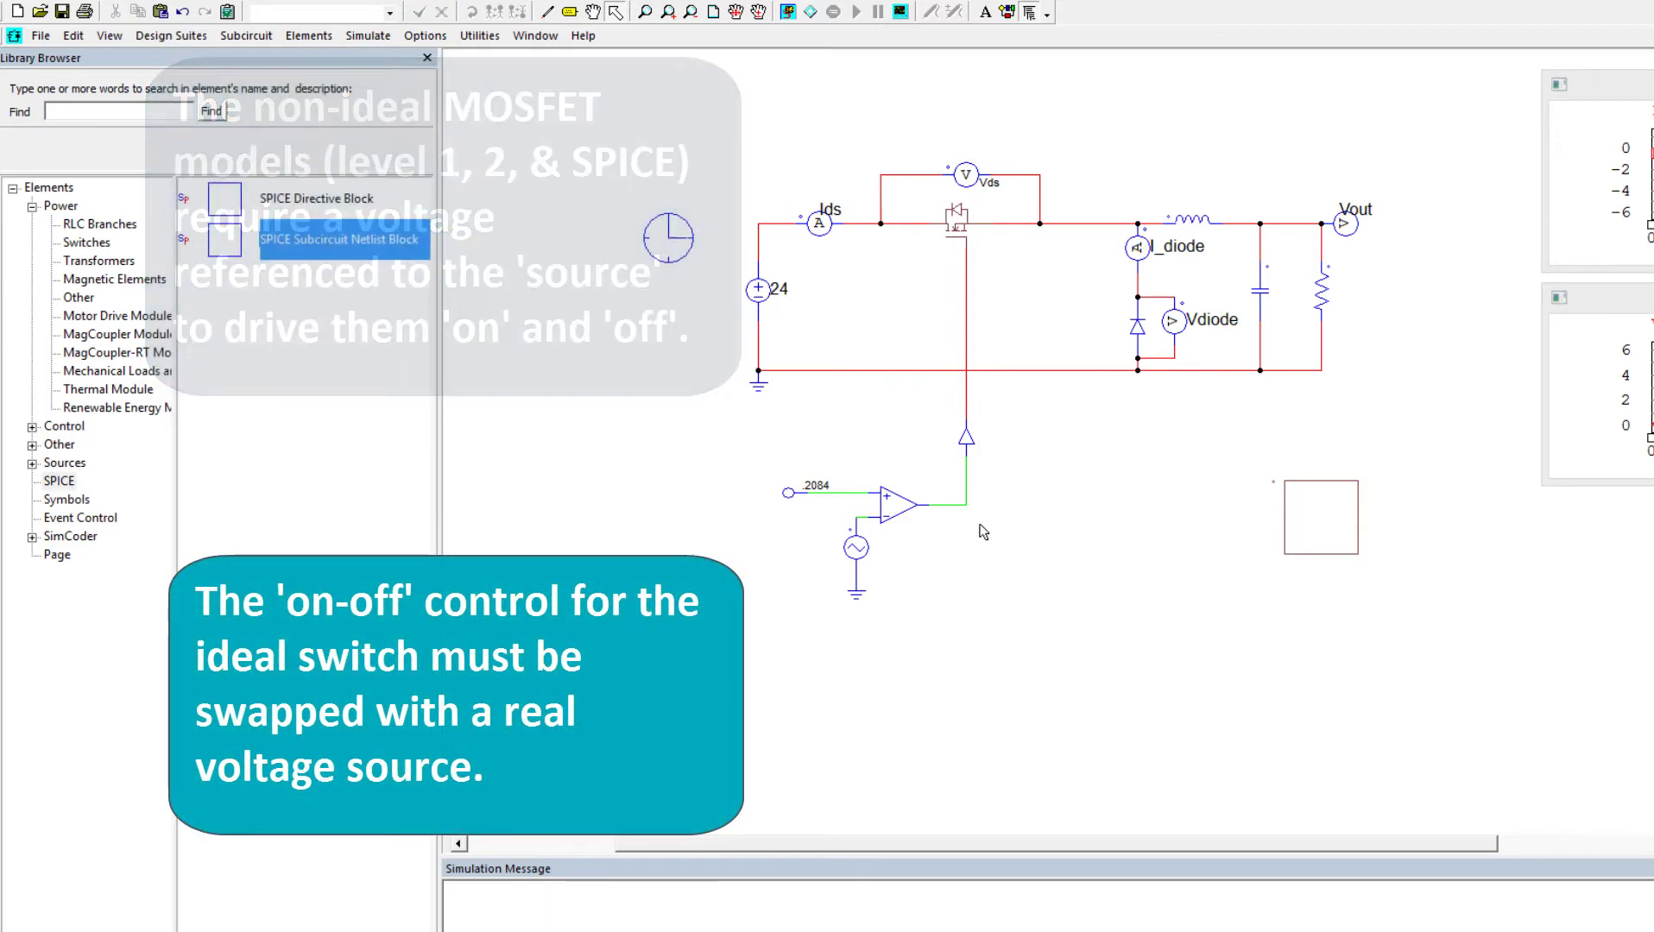
{"action": "left_click_drag", "start_coordinate": [863, 414], "coordinate": [1044, 564]}
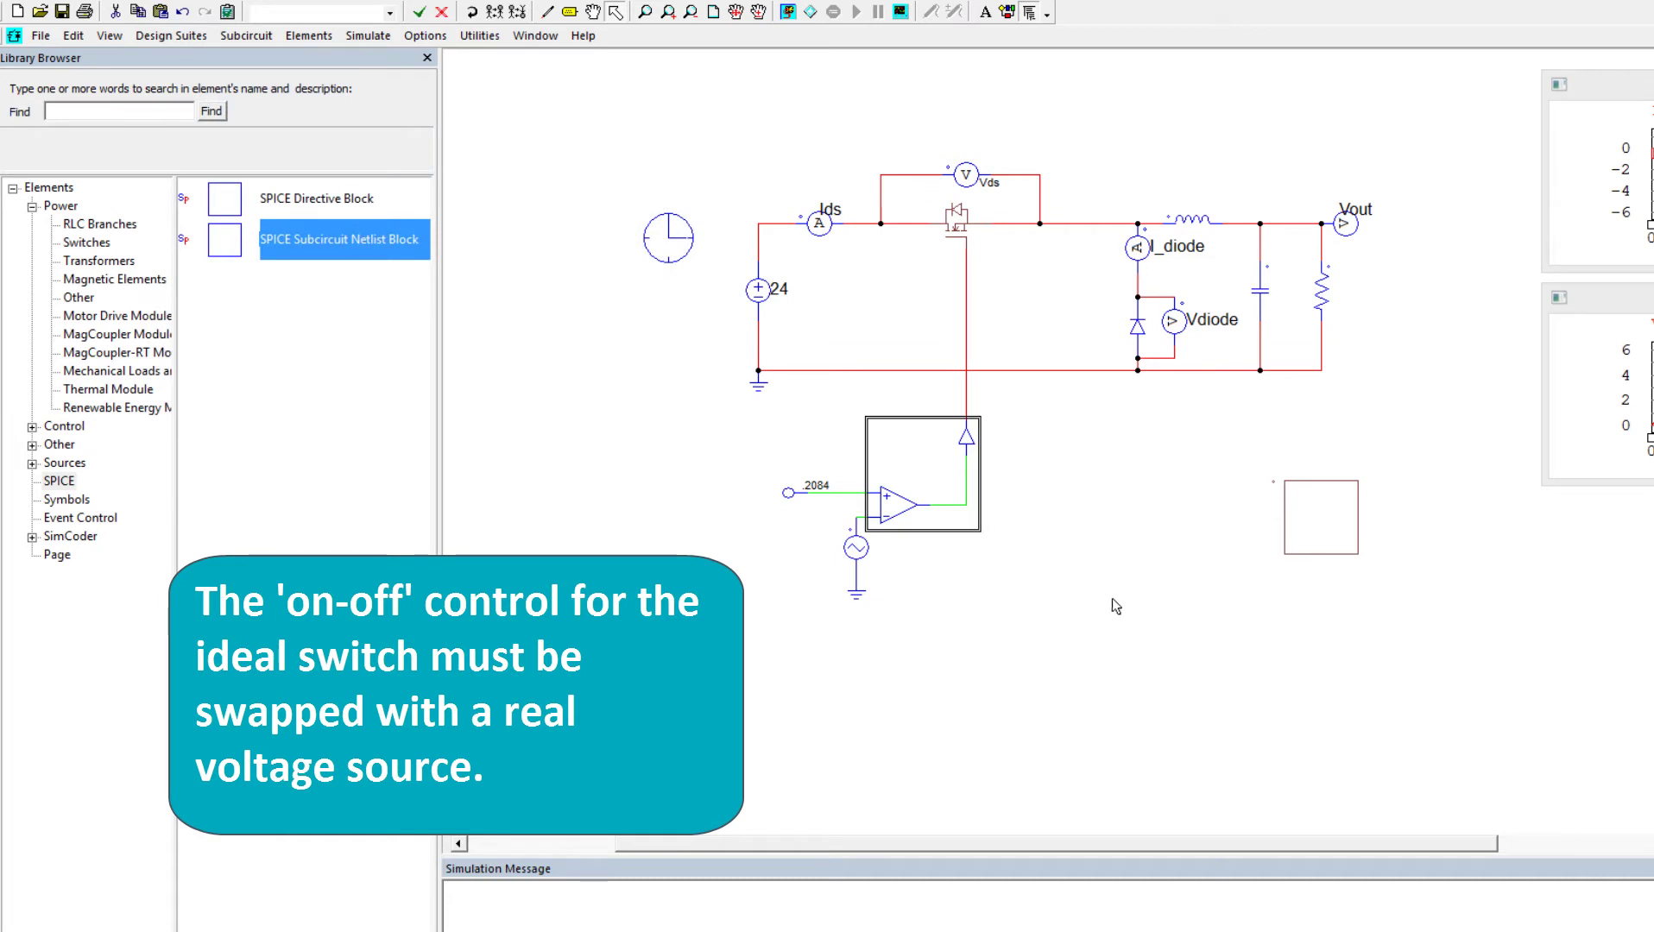
{"action": "key", "text": "ctrl+x"}
{"action": "key", "text": "ctrl+v"}
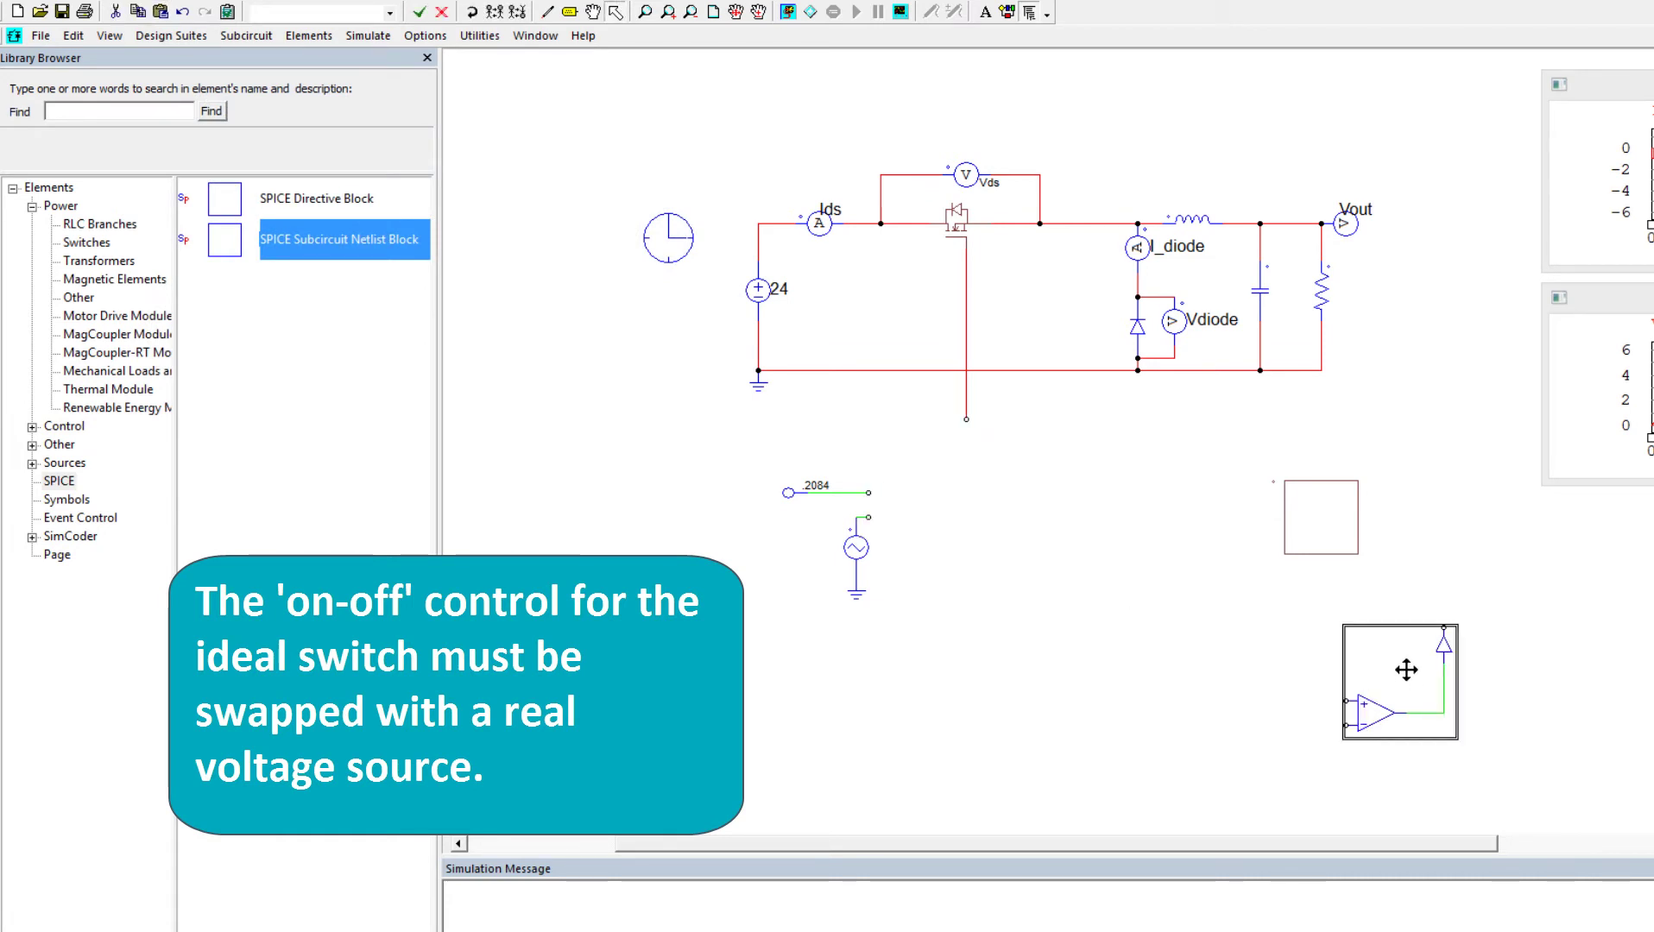
{"action": "left_click", "coordinate": [1402, 666]}
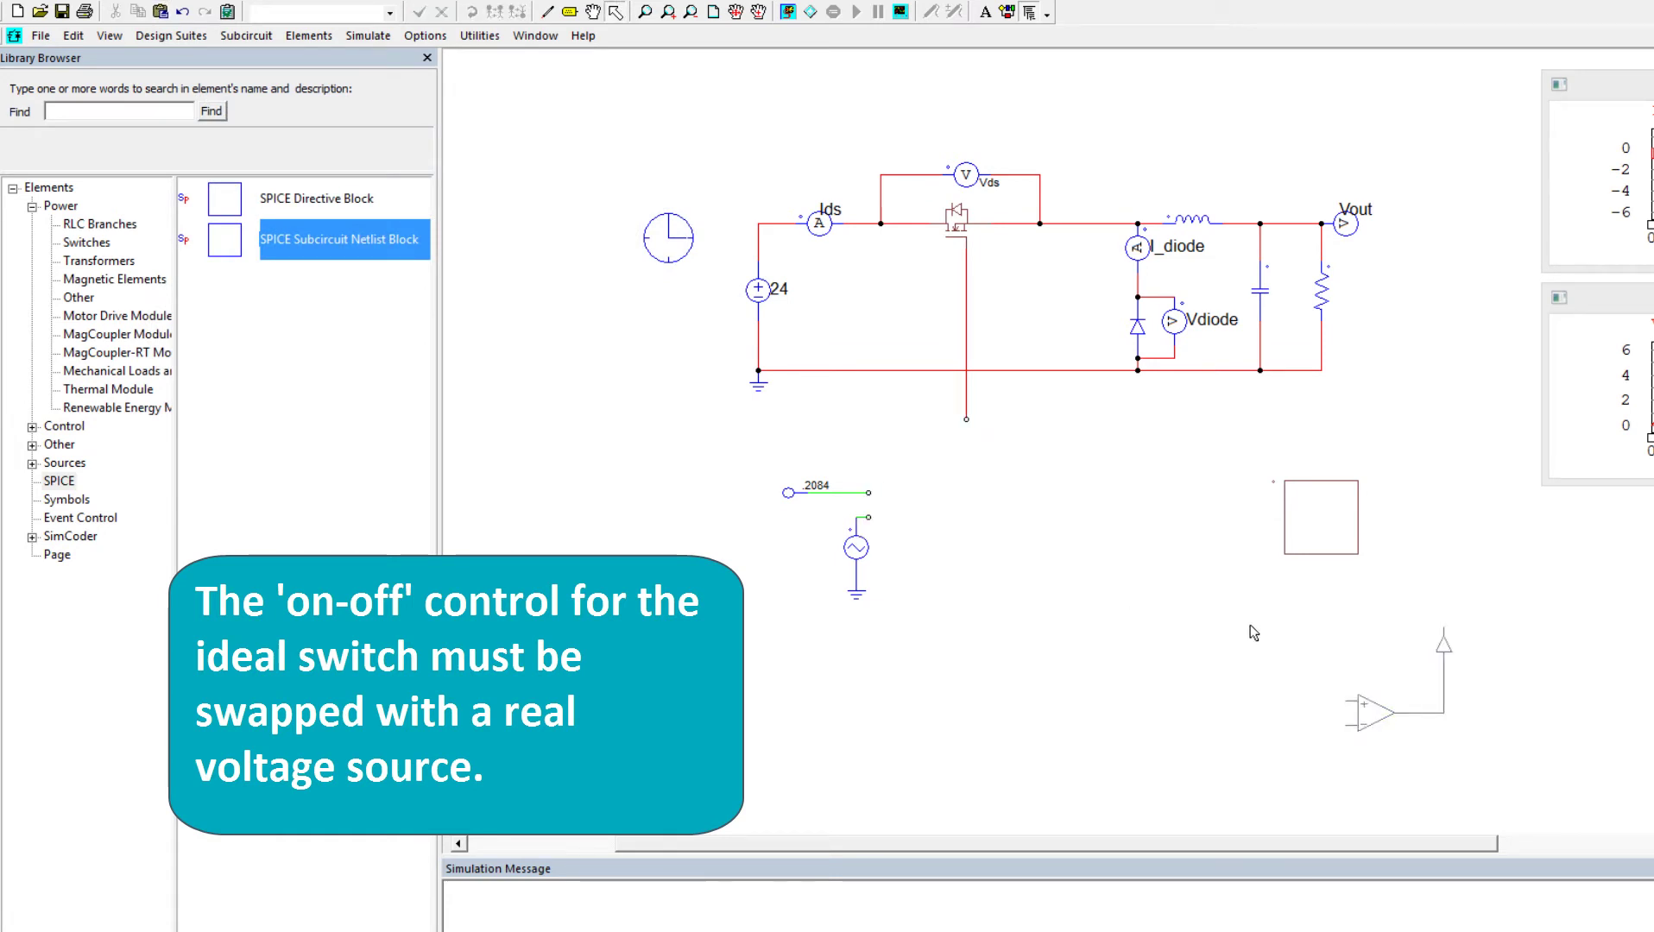
- Place an Op. Amp. (ground/inverted) wired to the gate wire and set a supply voltage to 0
{"action": "left_click", "coordinate": [84, 298]}
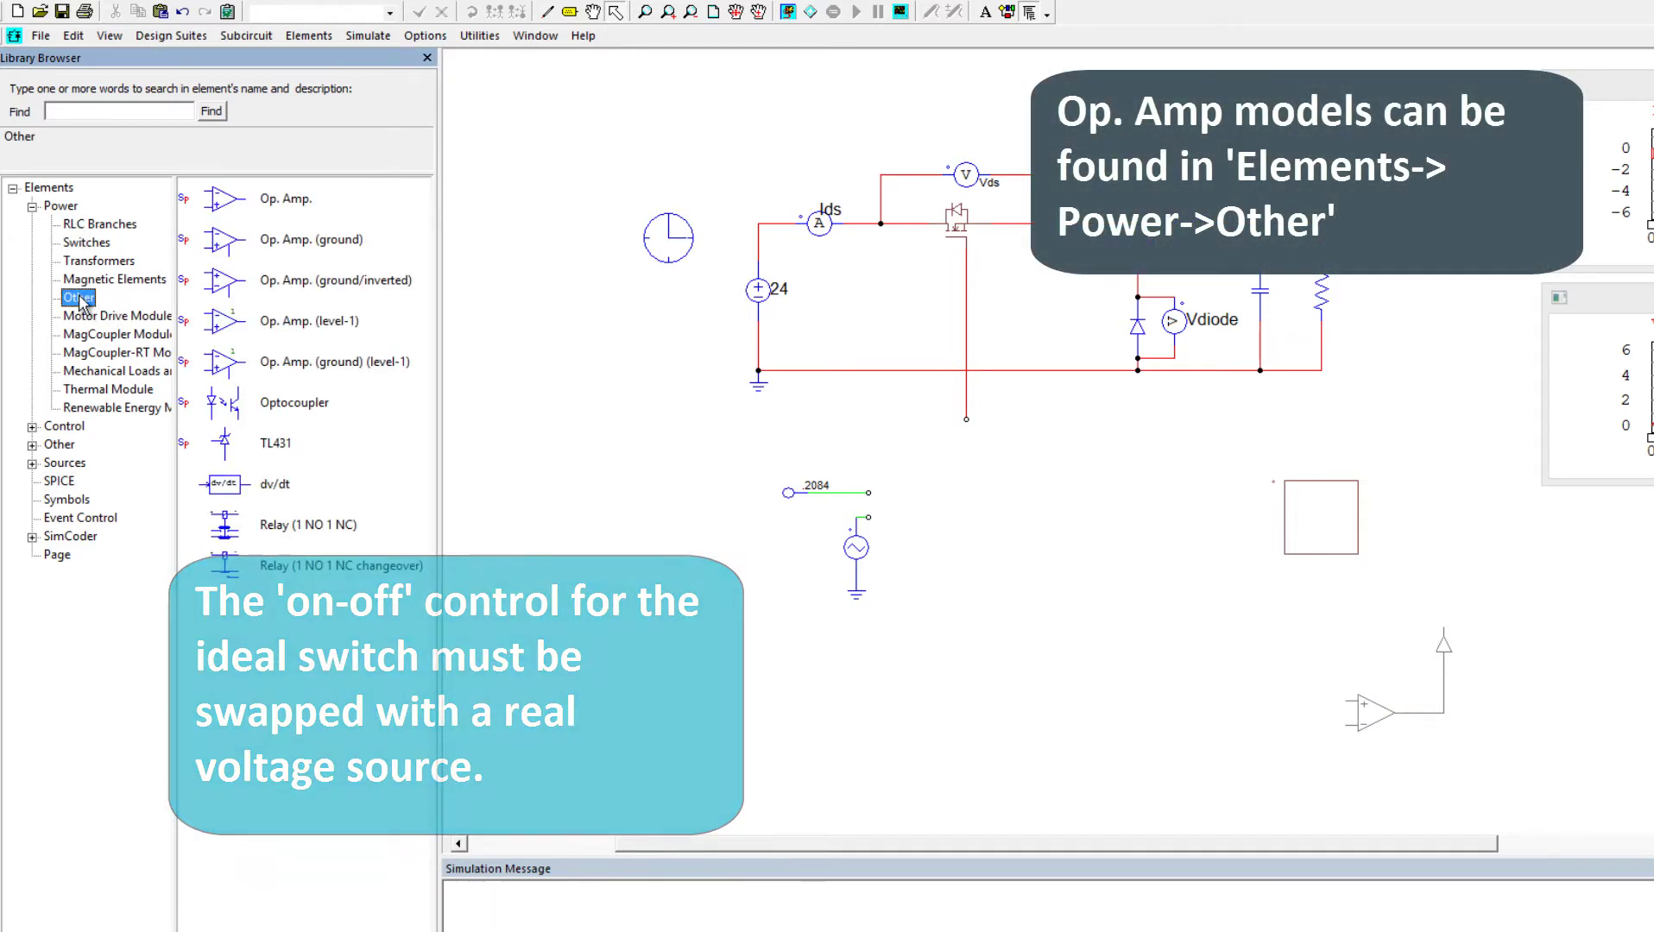
{"action": "left_click", "coordinate": [306, 280]}
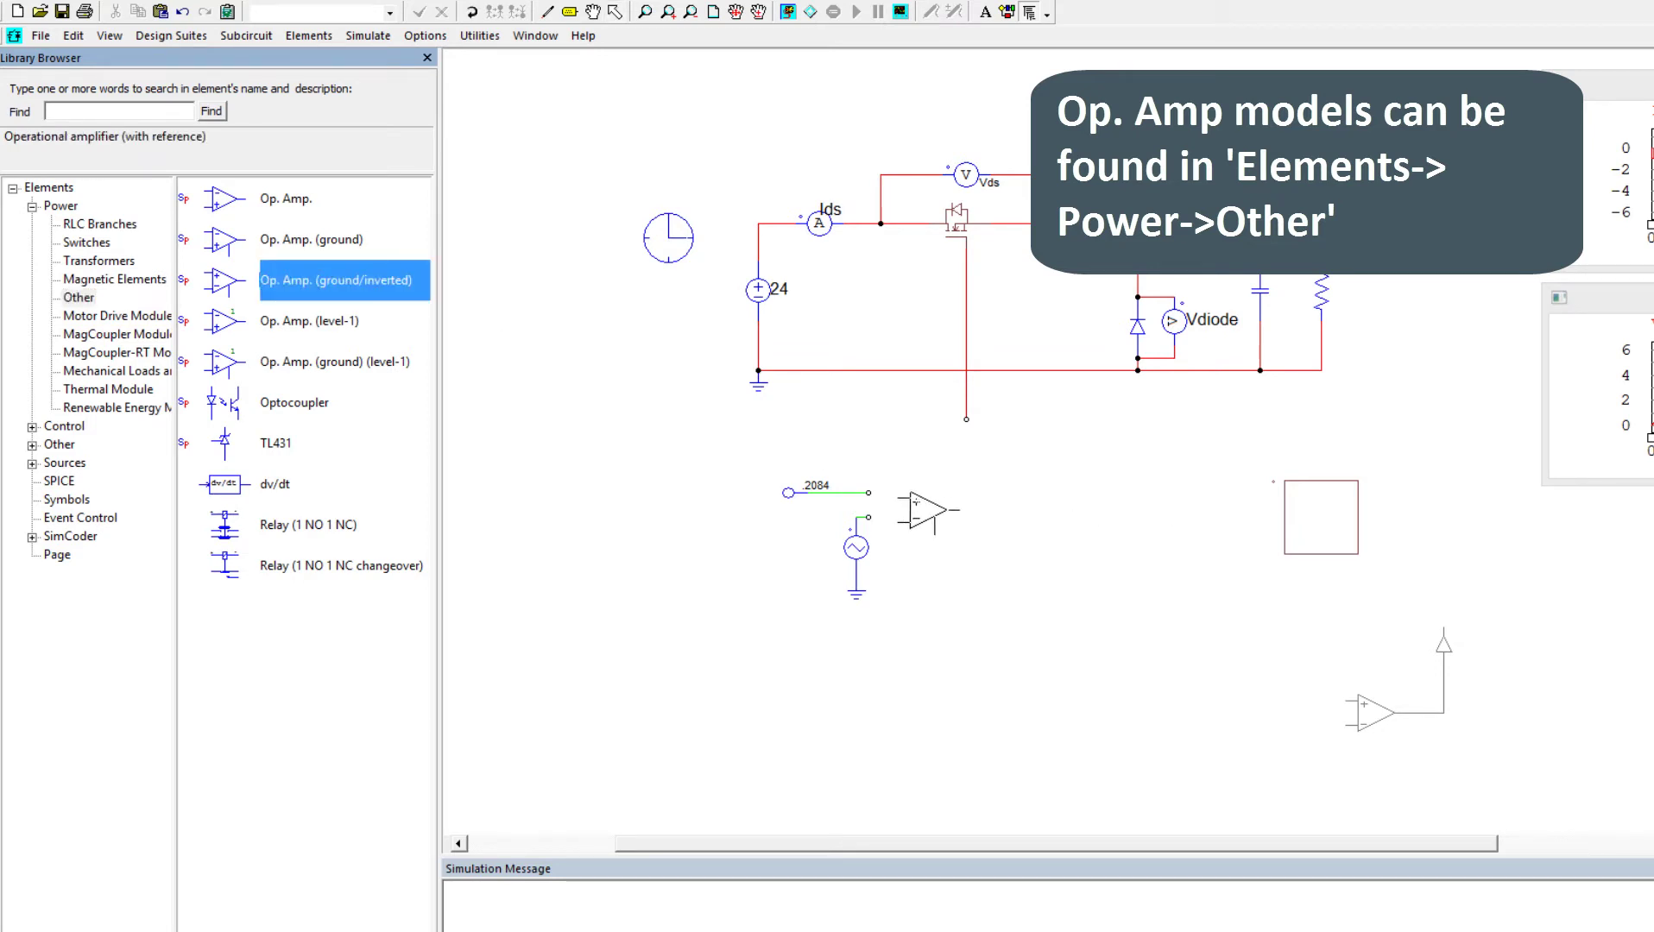
{"action": "left_click", "coordinate": [902, 506]}
{"action": "key", "text": "Escape"}
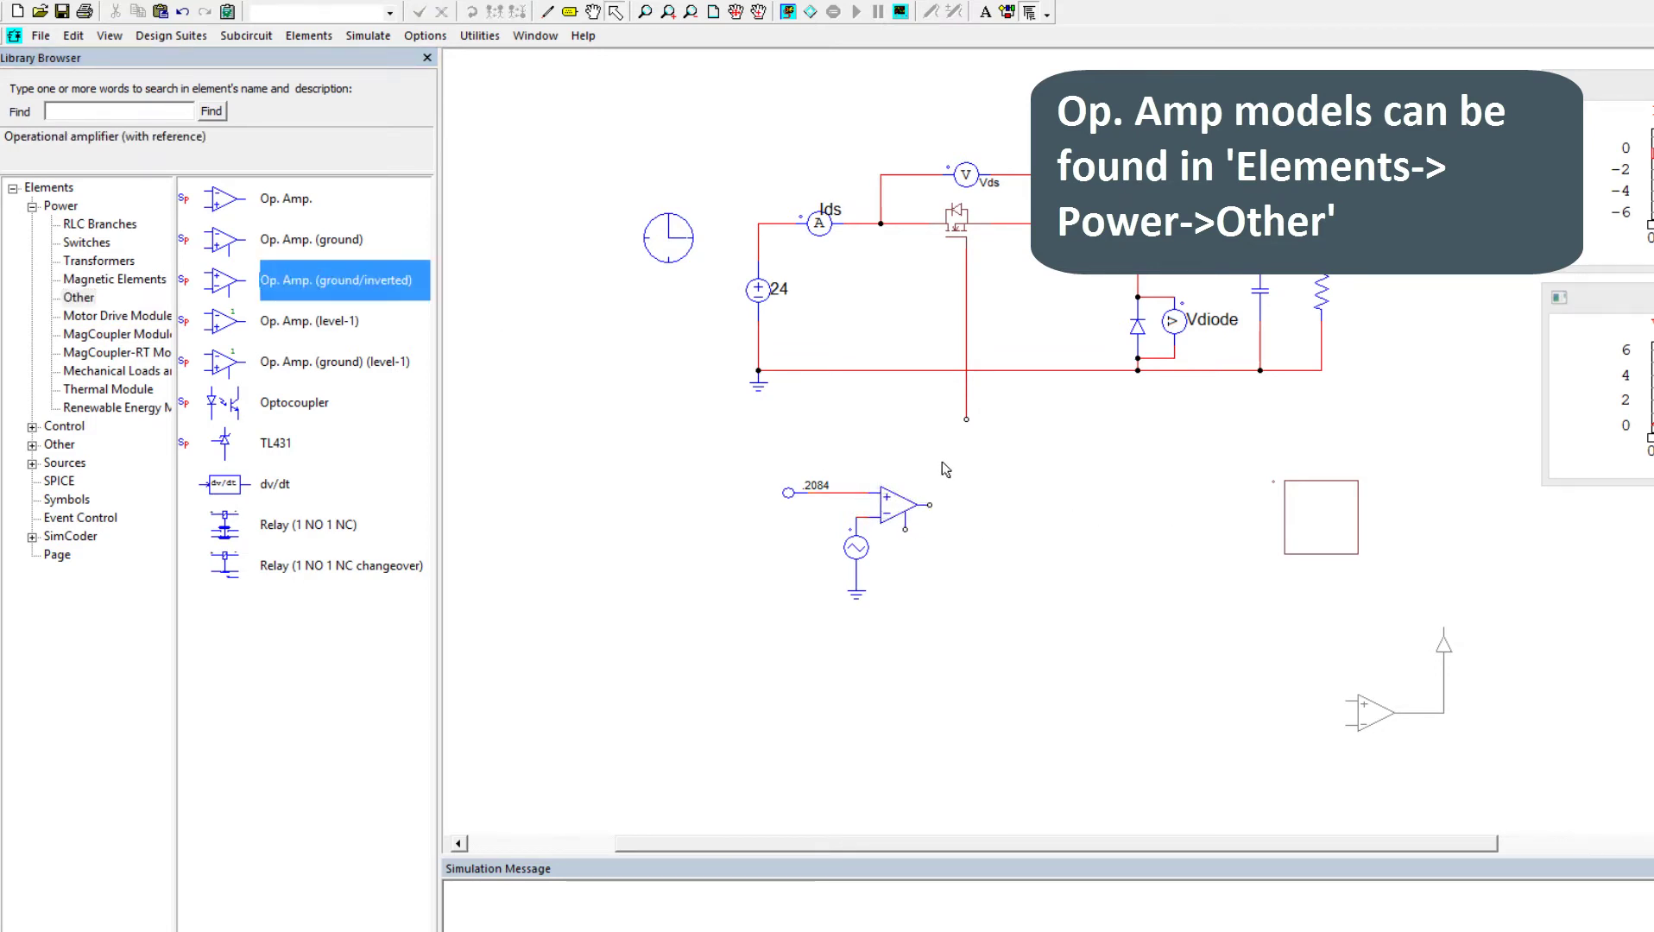
{"action": "left_click_drag", "start_coordinate": [966, 420], "coordinate": [1015, 223]}
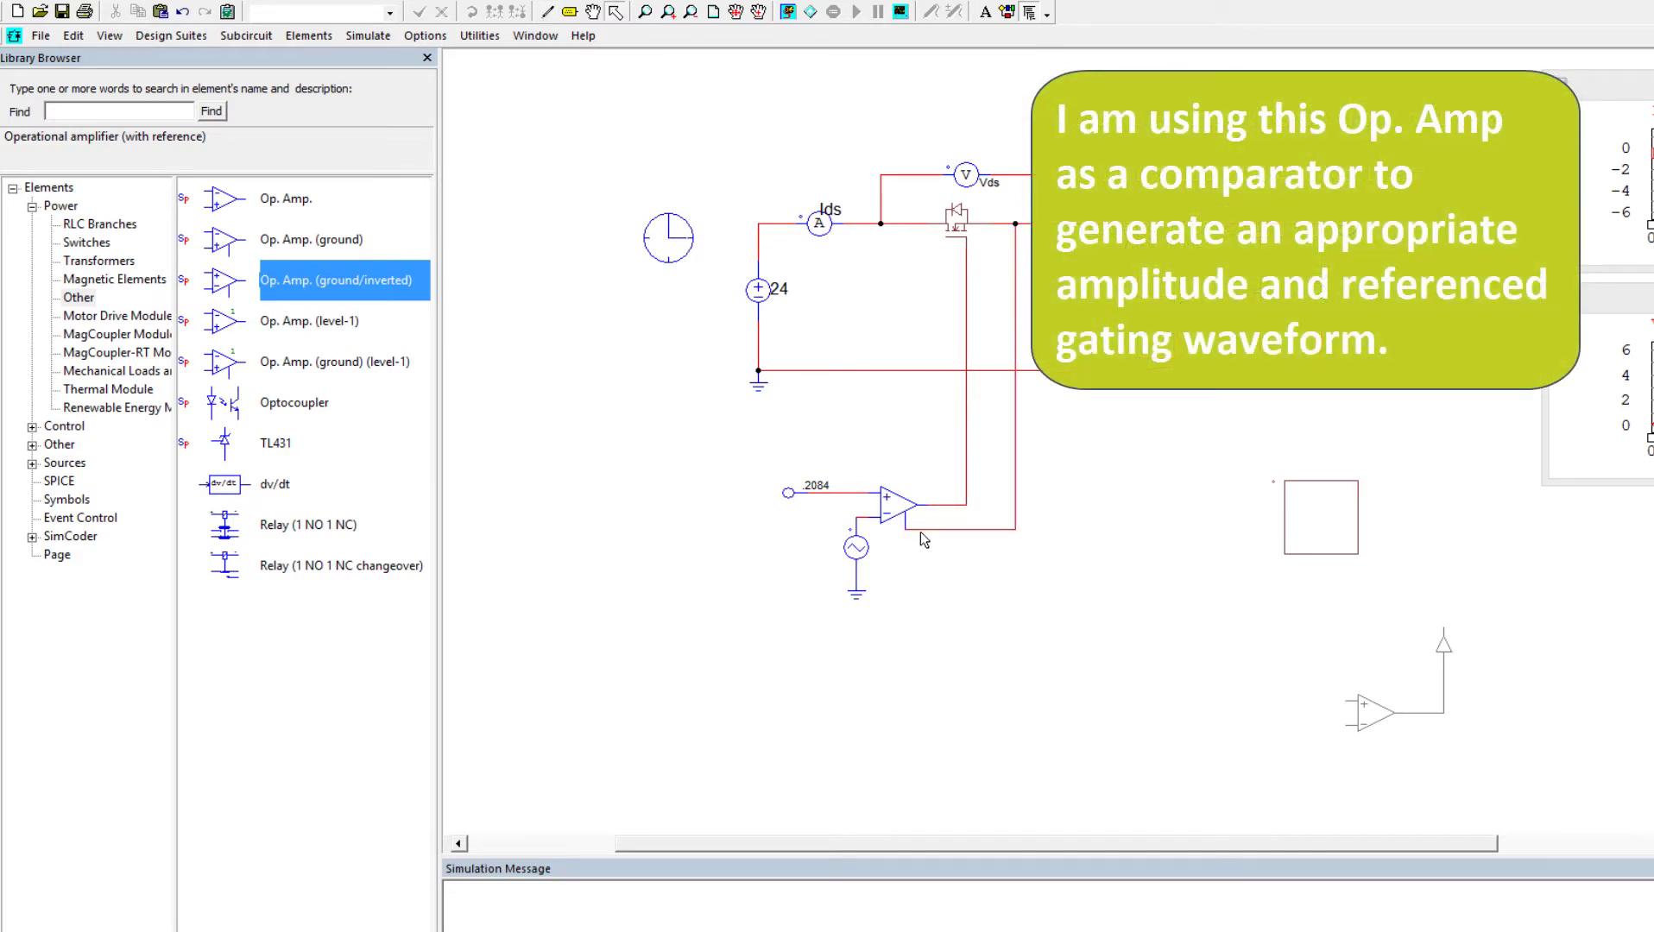
{"action": "double_click", "coordinate": [887, 510]}
{"action": "double_click", "coordinate": [977, 511]}
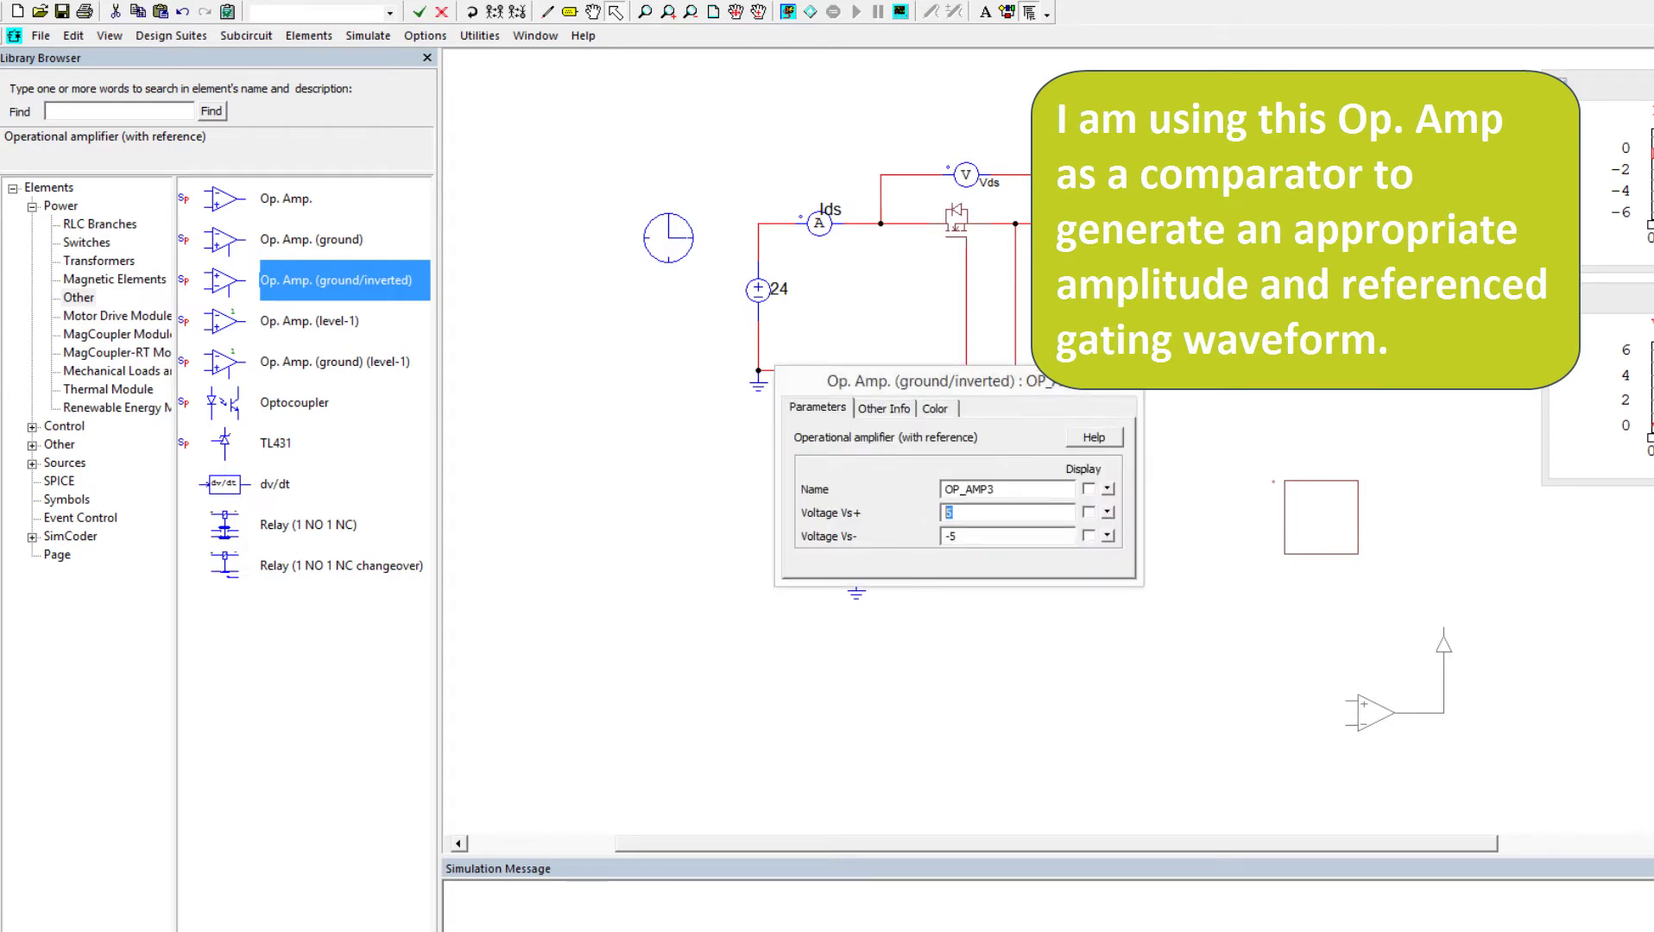
{"action": "type", "text": "0"}
{"action": "key", "text": "Return"}
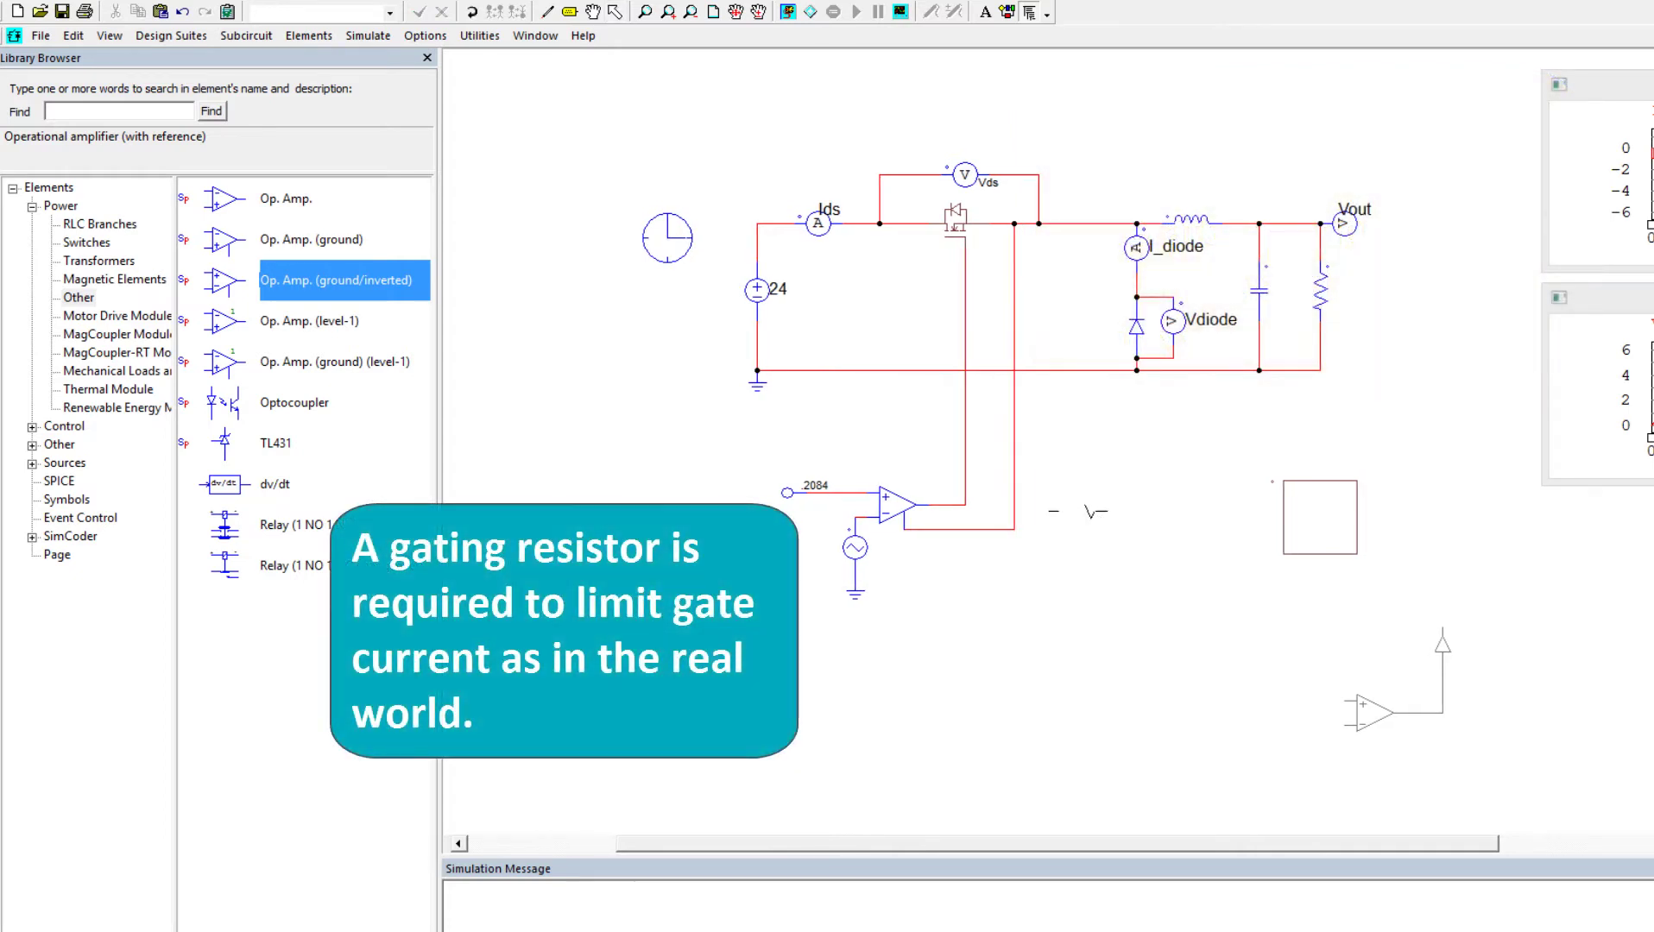
- Insert an upright resistor named Rg on the op-amp output wire to the MOSFET gate
{"action": "right_click", "coordinate": [984, 427]}
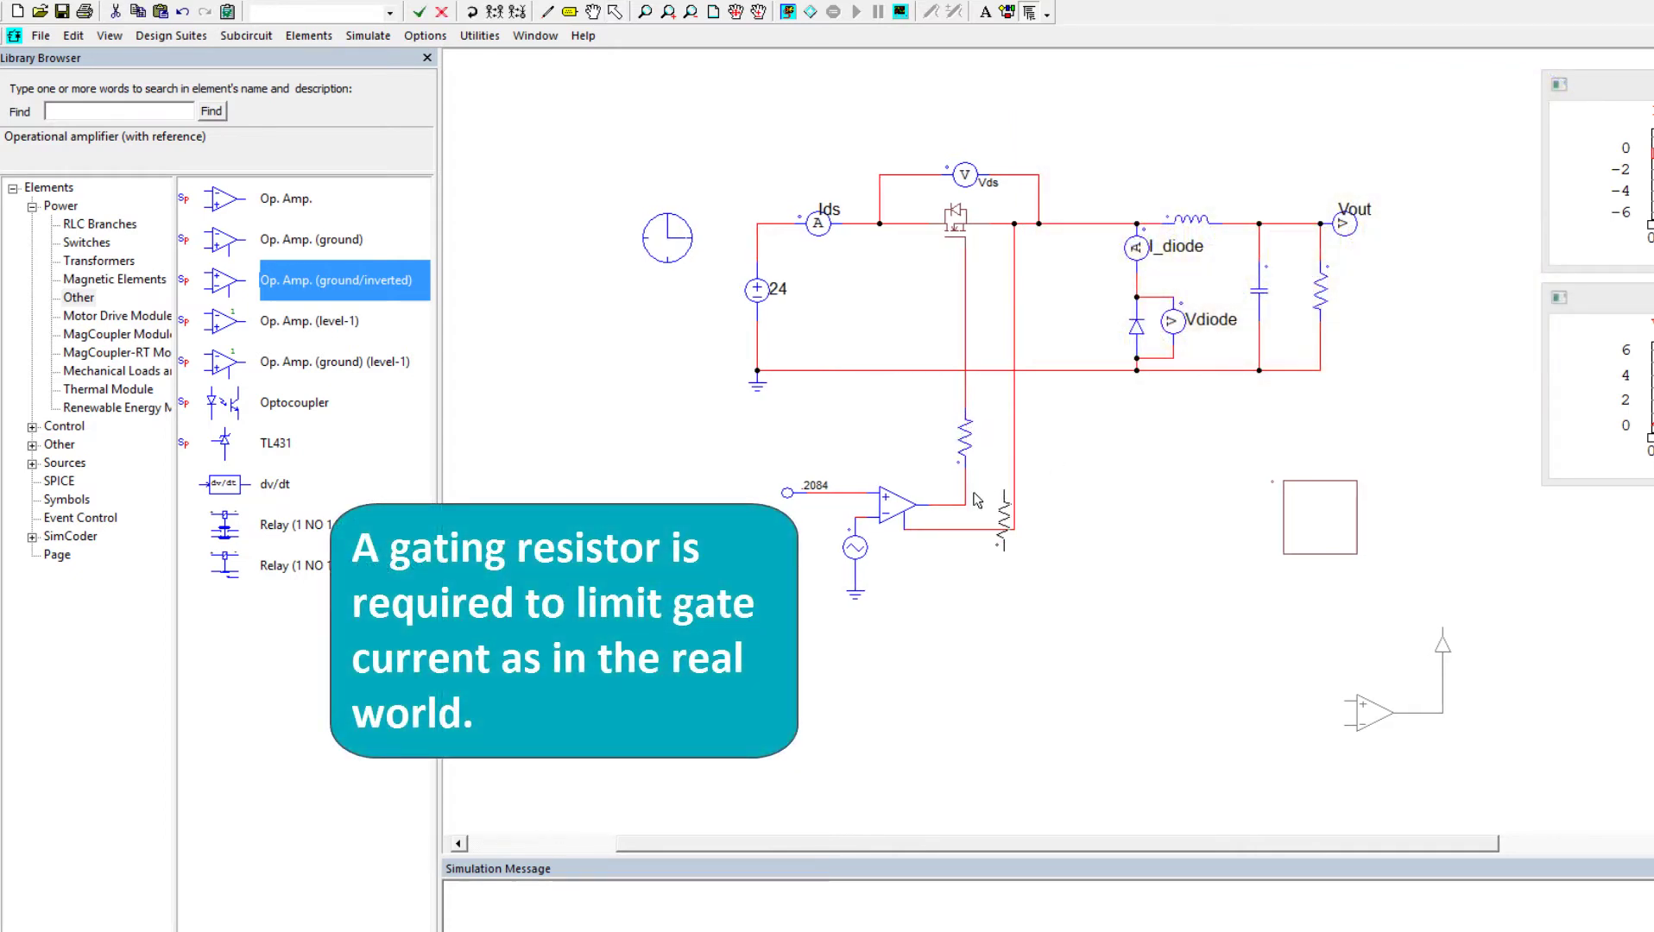
{"action": "left_click", "coordinate": [964, 438]}
{"action": "double_click", "coordinate": [964, 440]}
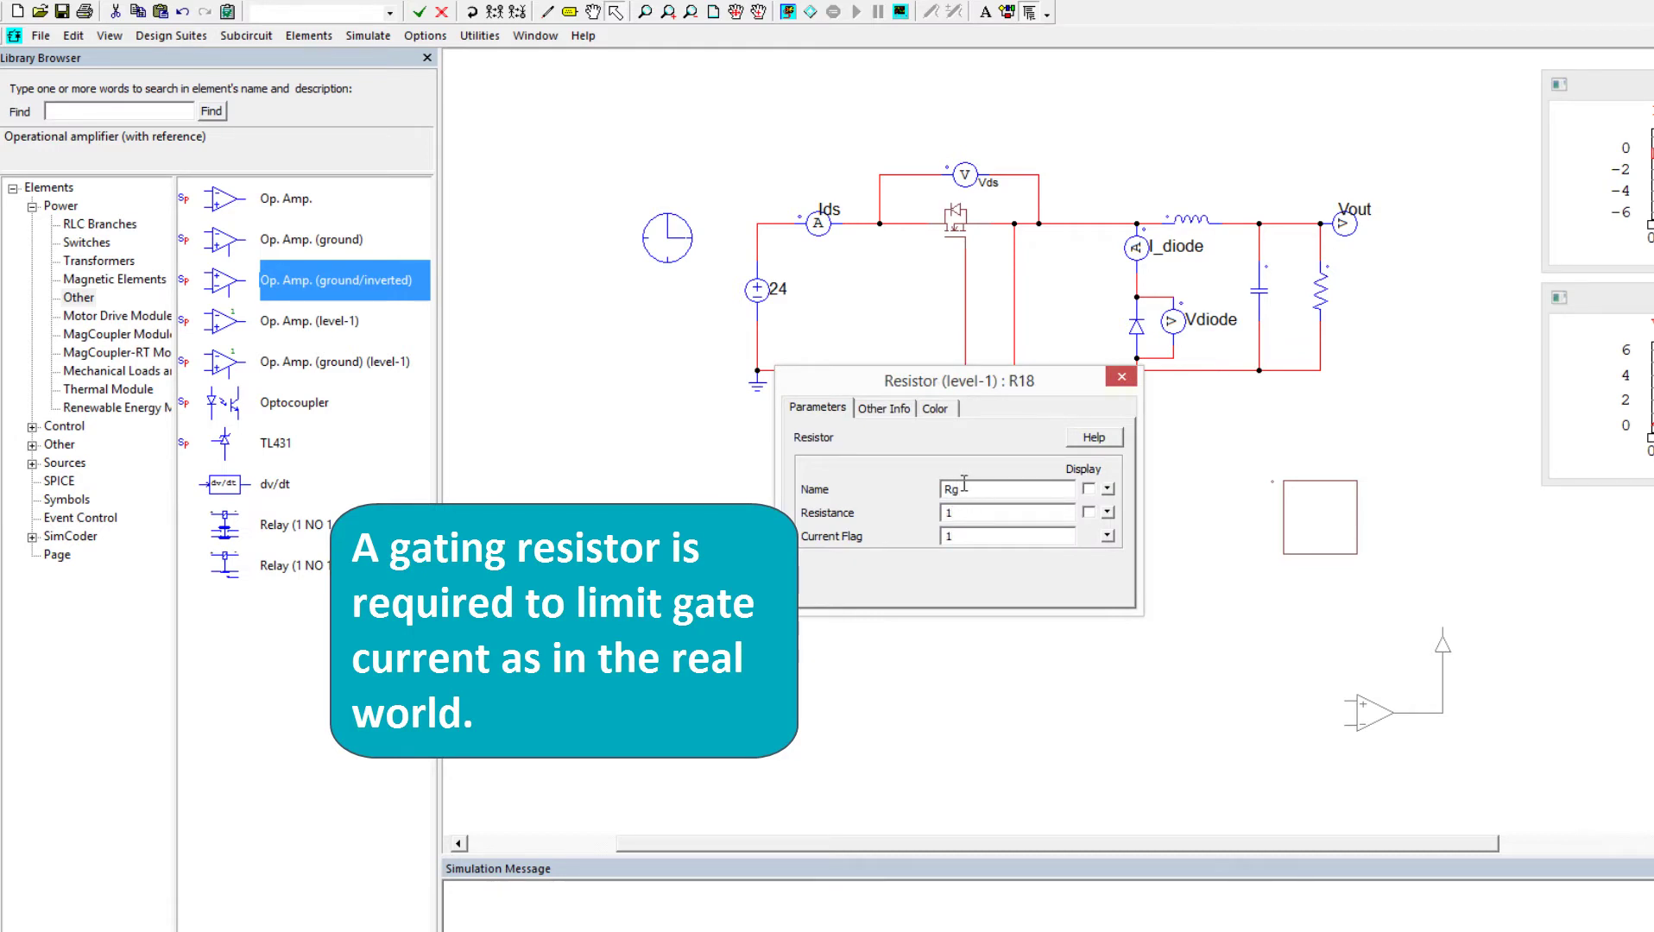
{"action": "left_click", "coordinate": [1128, 383]}
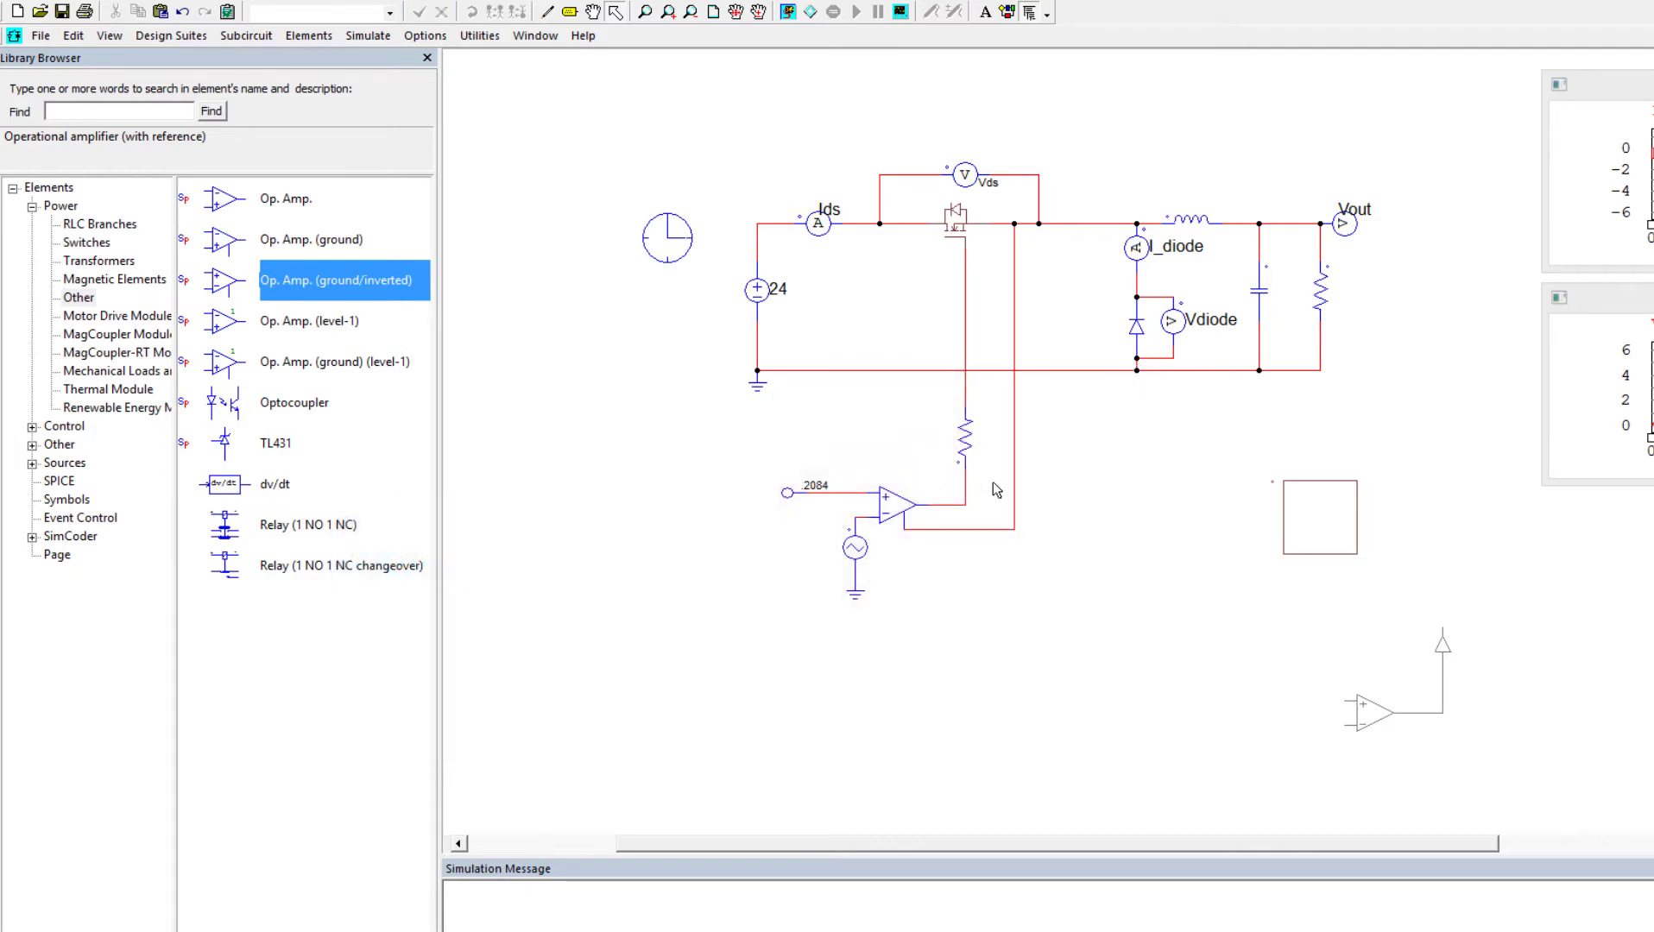
{"action": "left_click", "coordinate": [670, 243]}
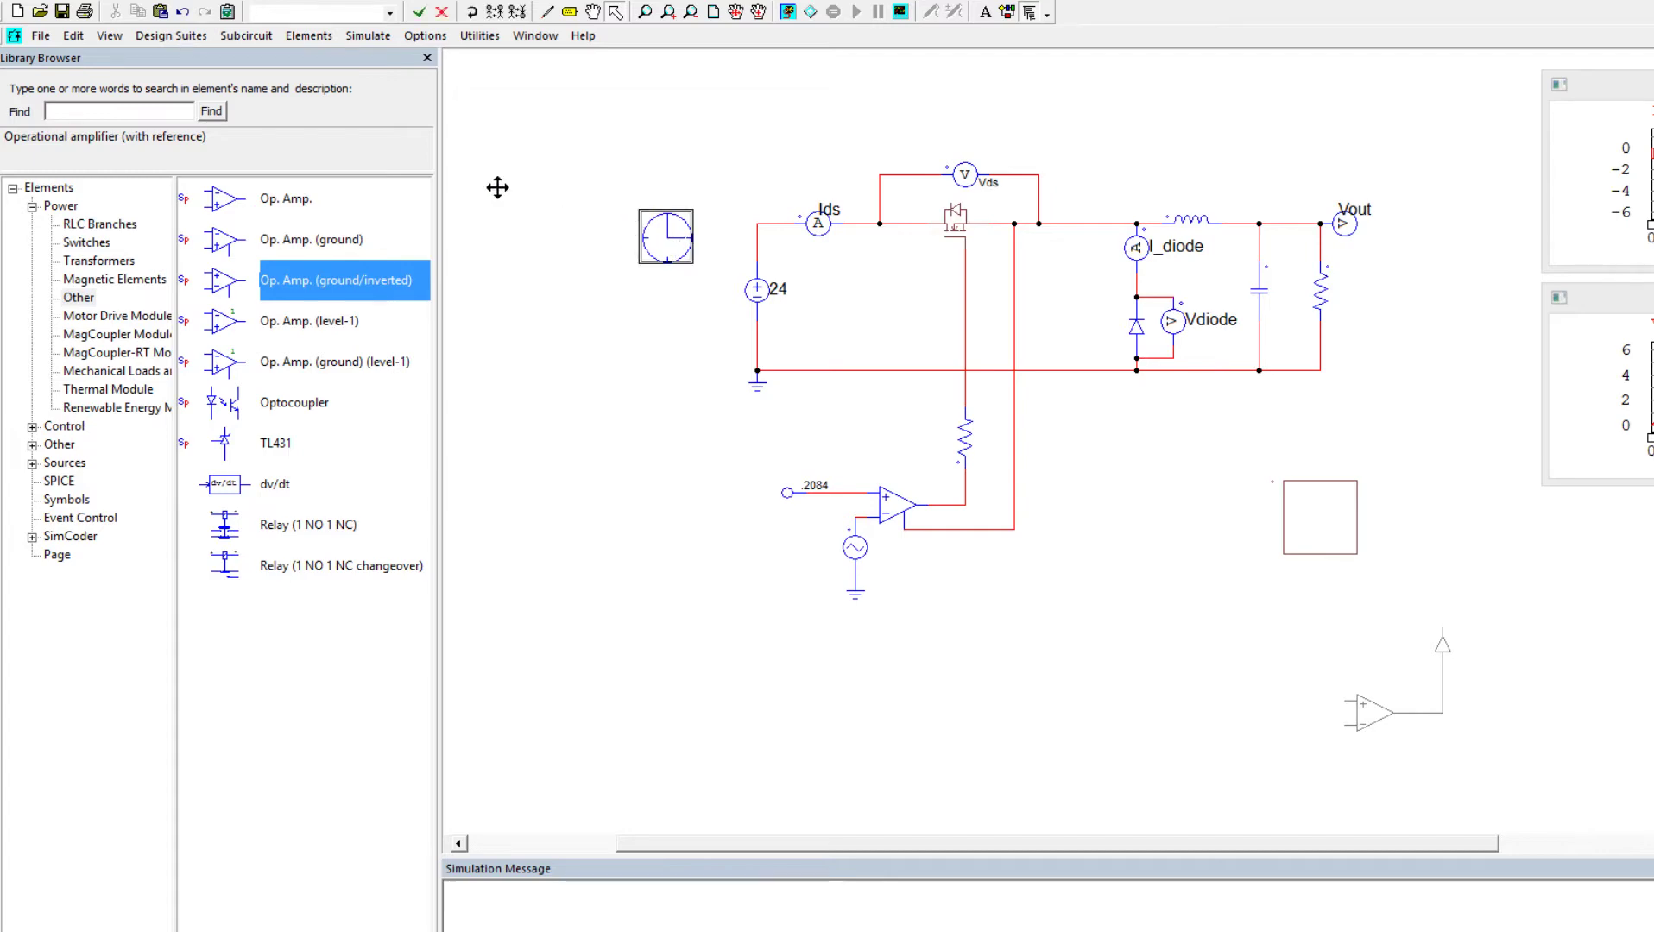
{"action": "left_click", "coordinate": [369, 36]}
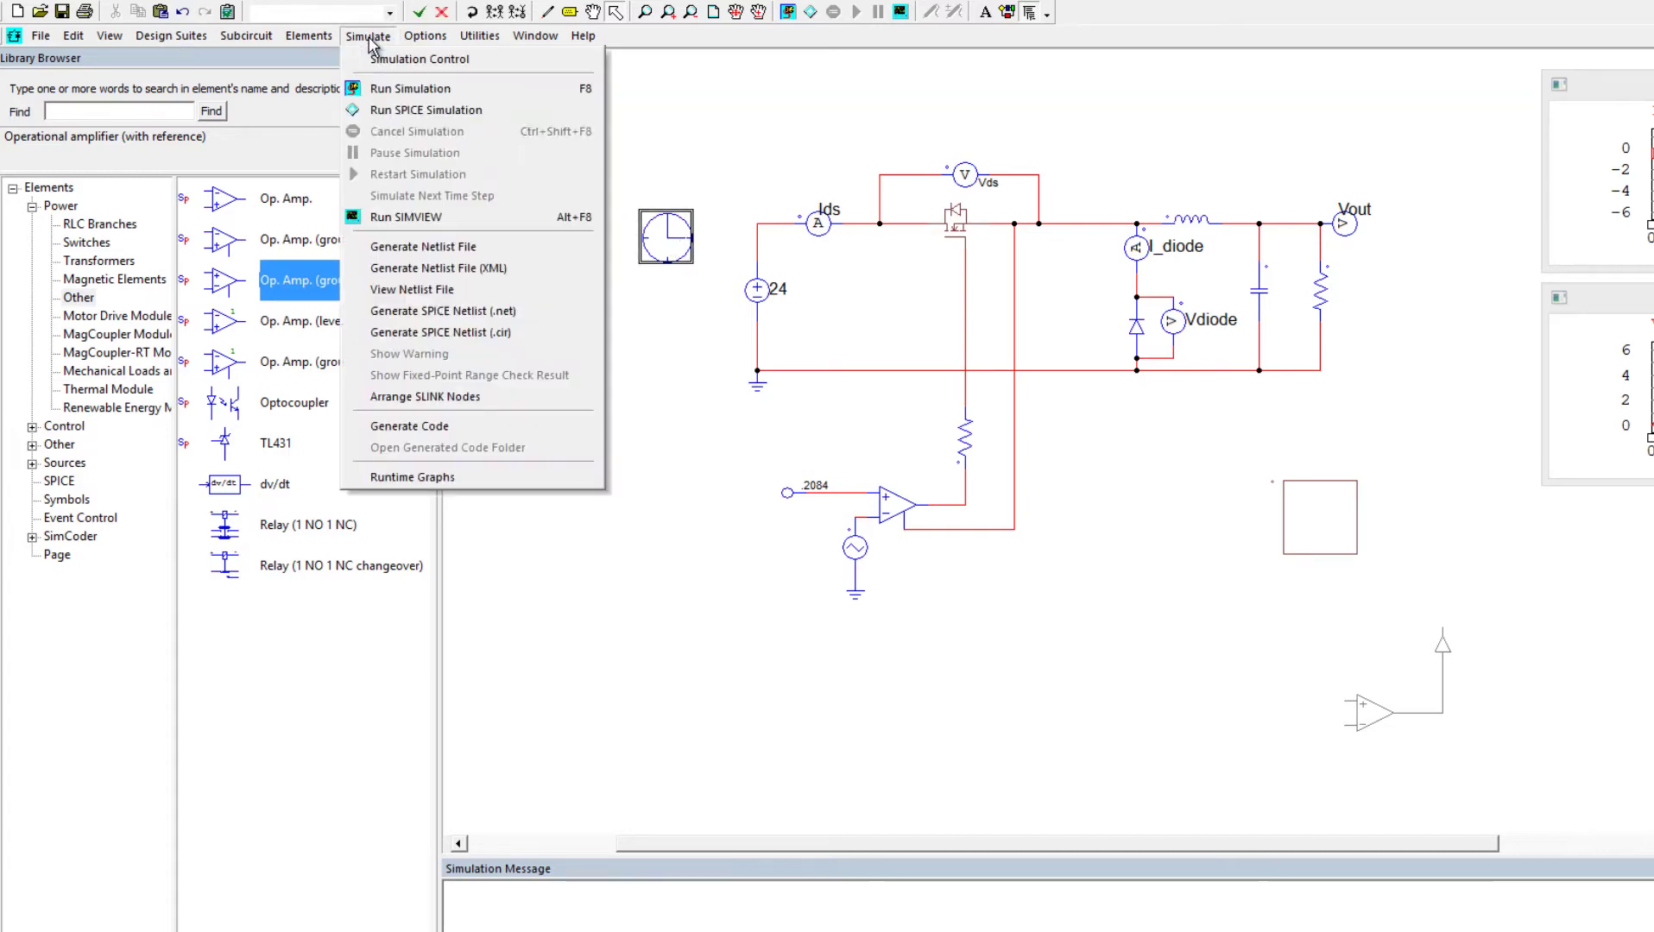
- Set SPICE transient analysis: 0.1n time step, 100n max step, 1m end time, Gear integration
{"action": "left_click", "coordinate": [494, 60]}
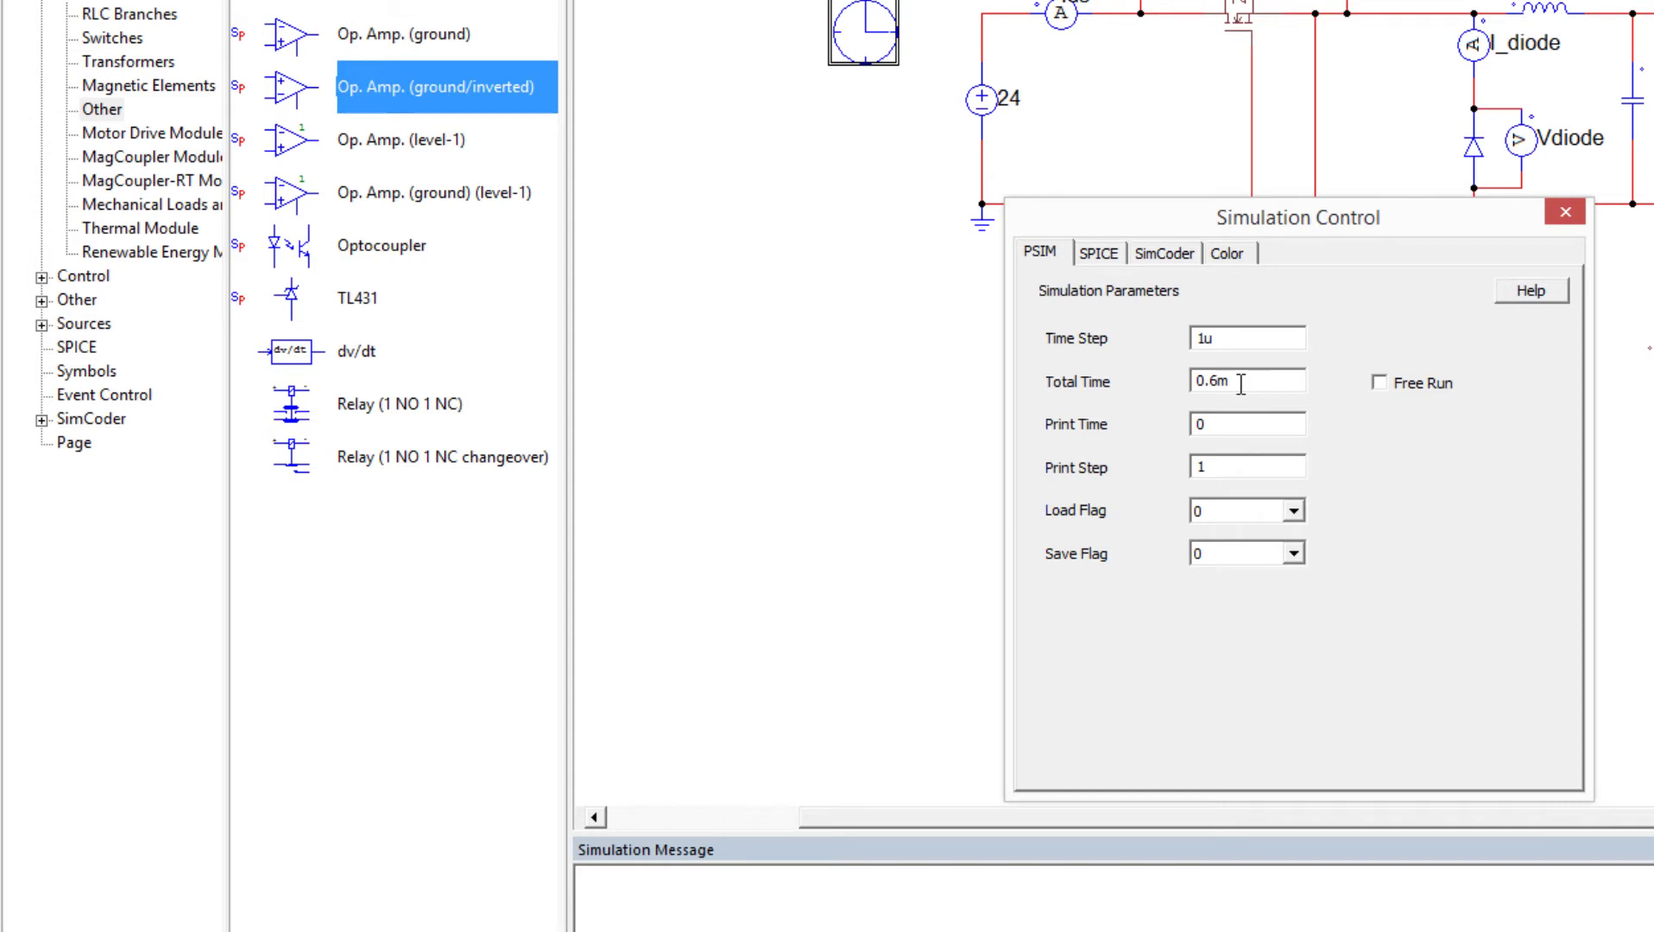
{"action": "left_click", "coordinate": [1098, 253]}
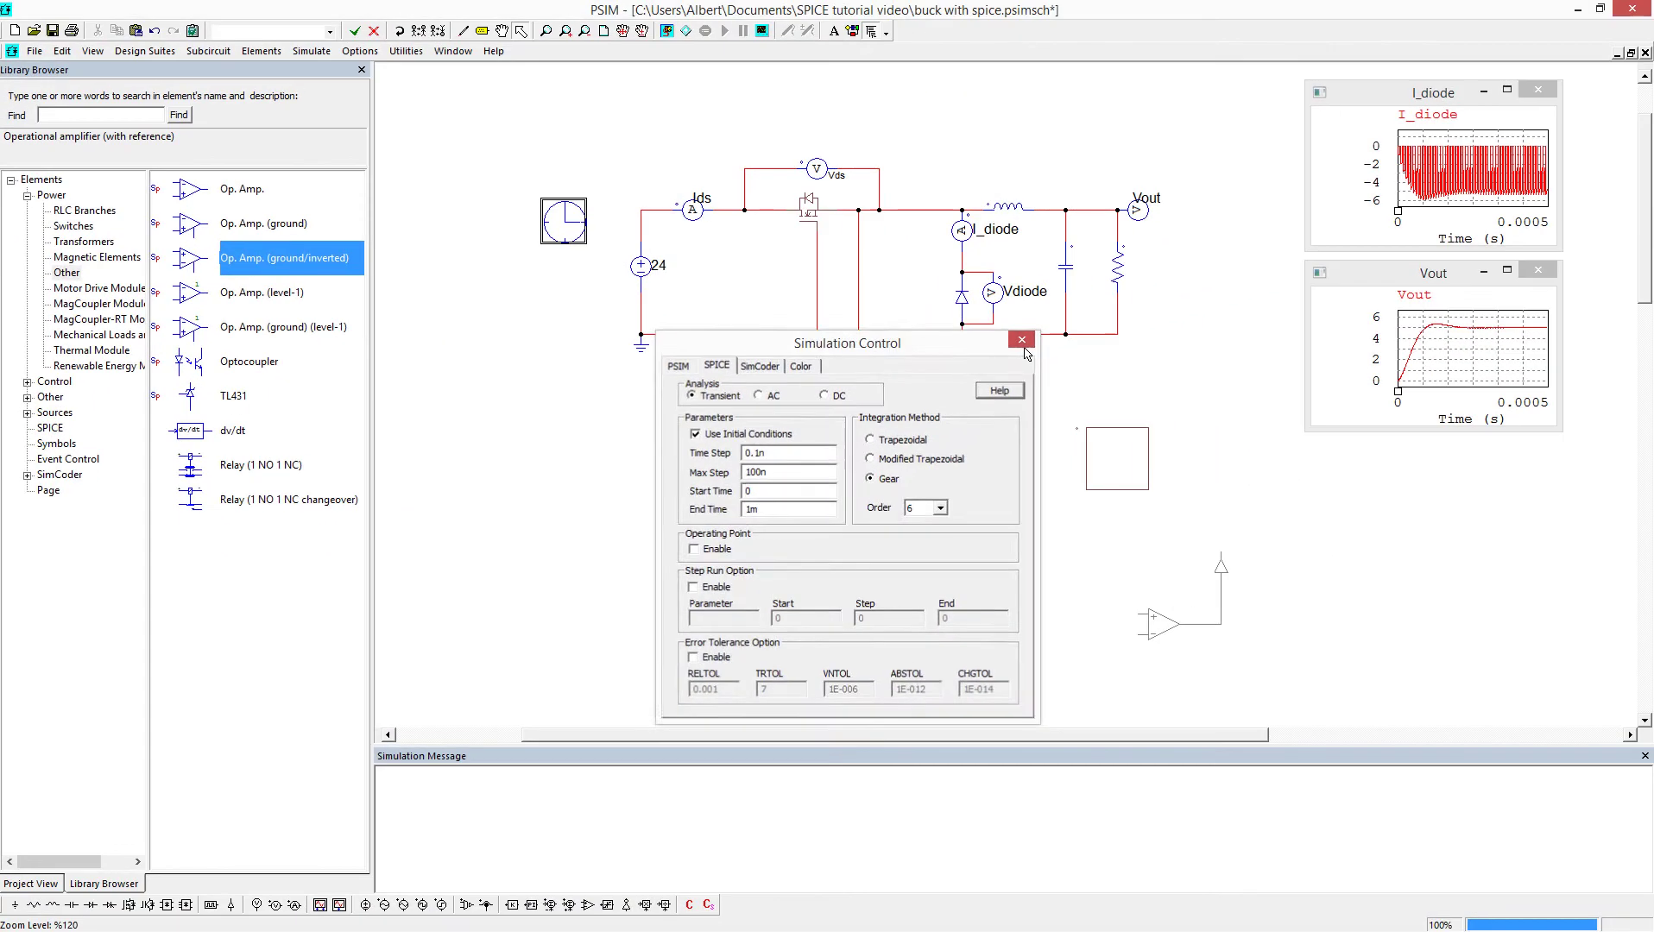
- Dismiss Simulation Control and the unsupported-element error, then run the SPICE simulation to plot Vout
{"action": "left_click", "coordinate": [1565, 214]}
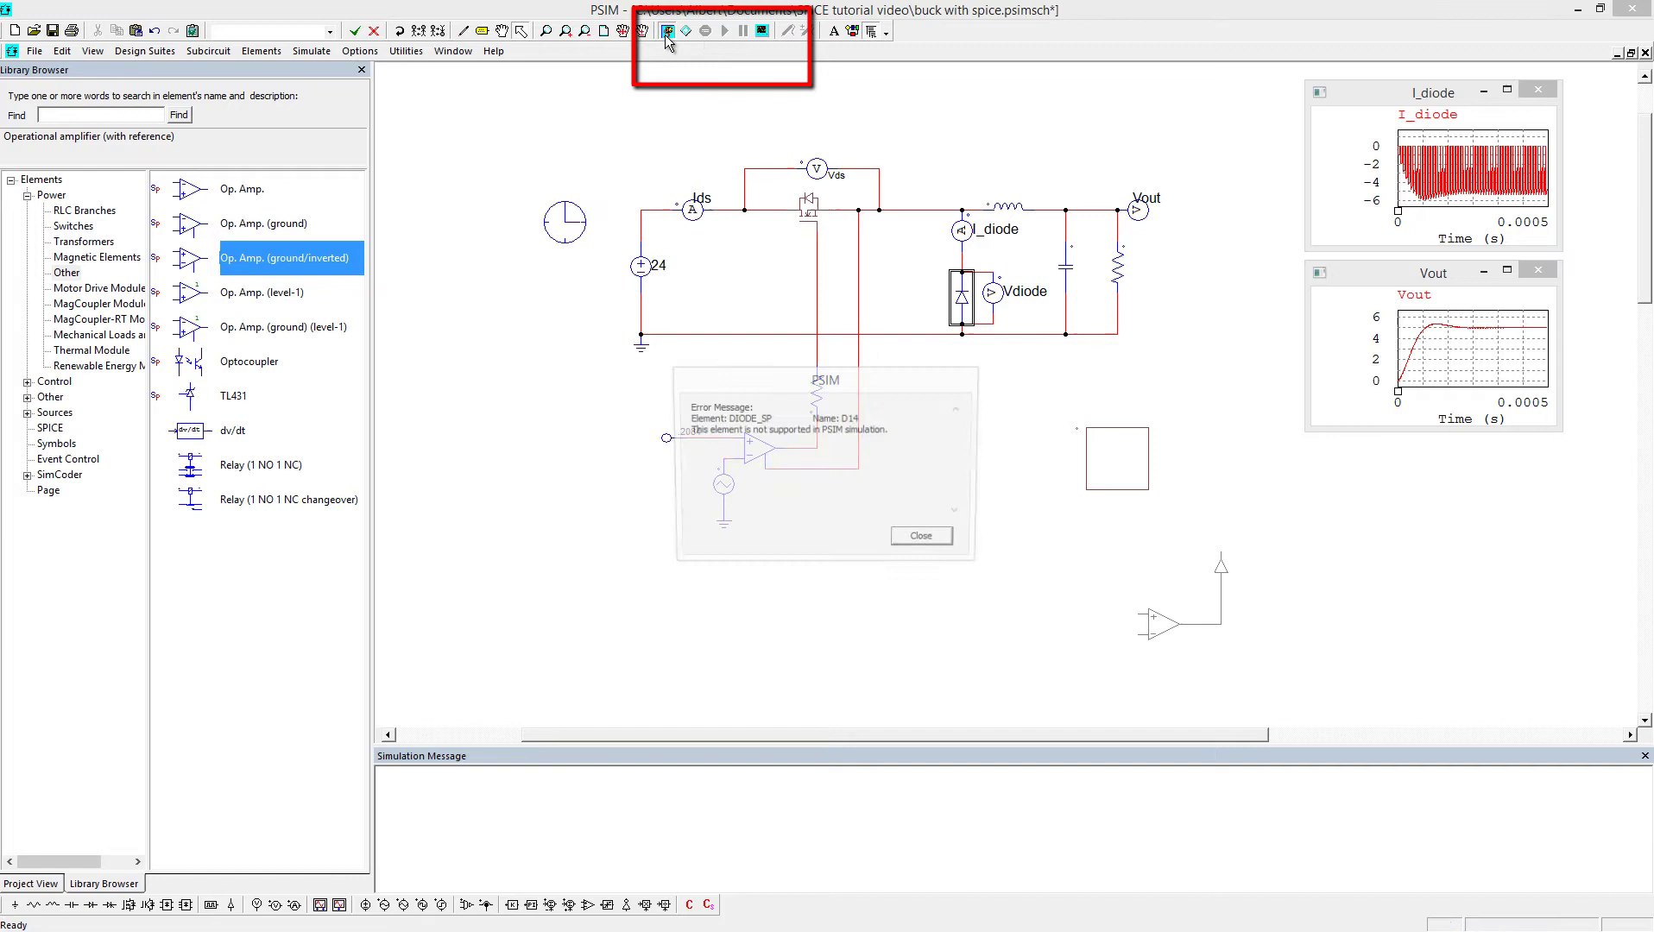
{"action": "left_click", "coordinate": [925, 544]}
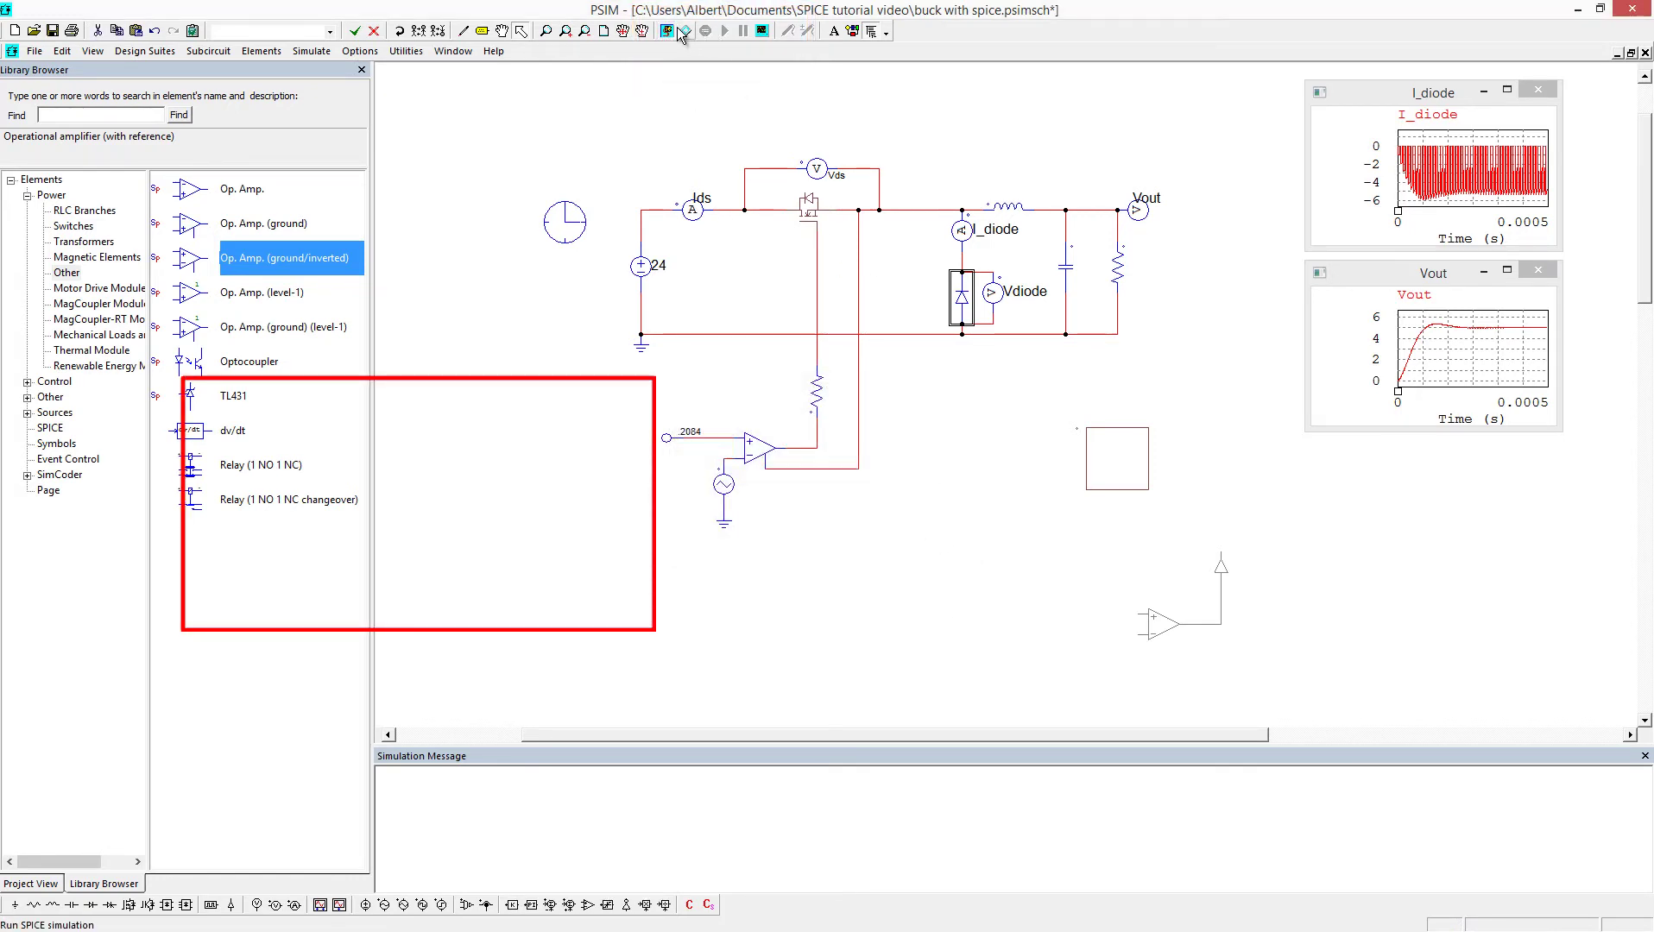
{"action": "left_click", "coordinate": [686, 32]}
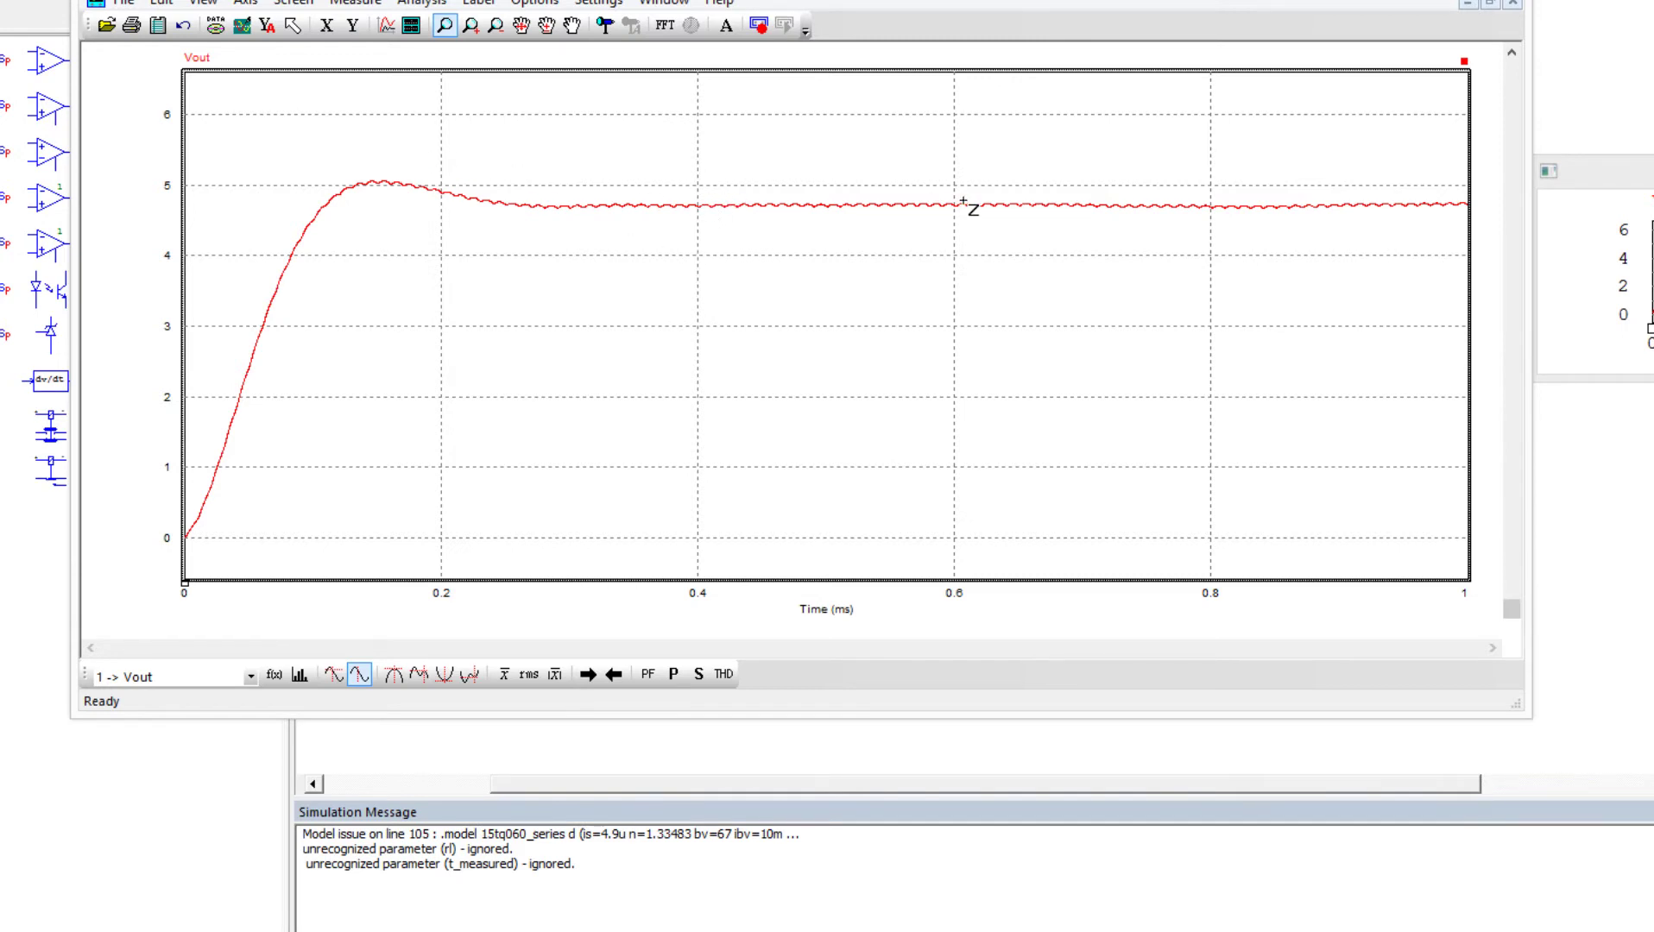
- Plot I(Rg) below Vout and zoom in on the gate current pulse near 0.71 ms
{"action": "left_click", "coordinate": [411, 25]}
{"action": "left_click", "coordinate": [536, 217]}
{"action": "left_click", "coordinate": [811, 200]}
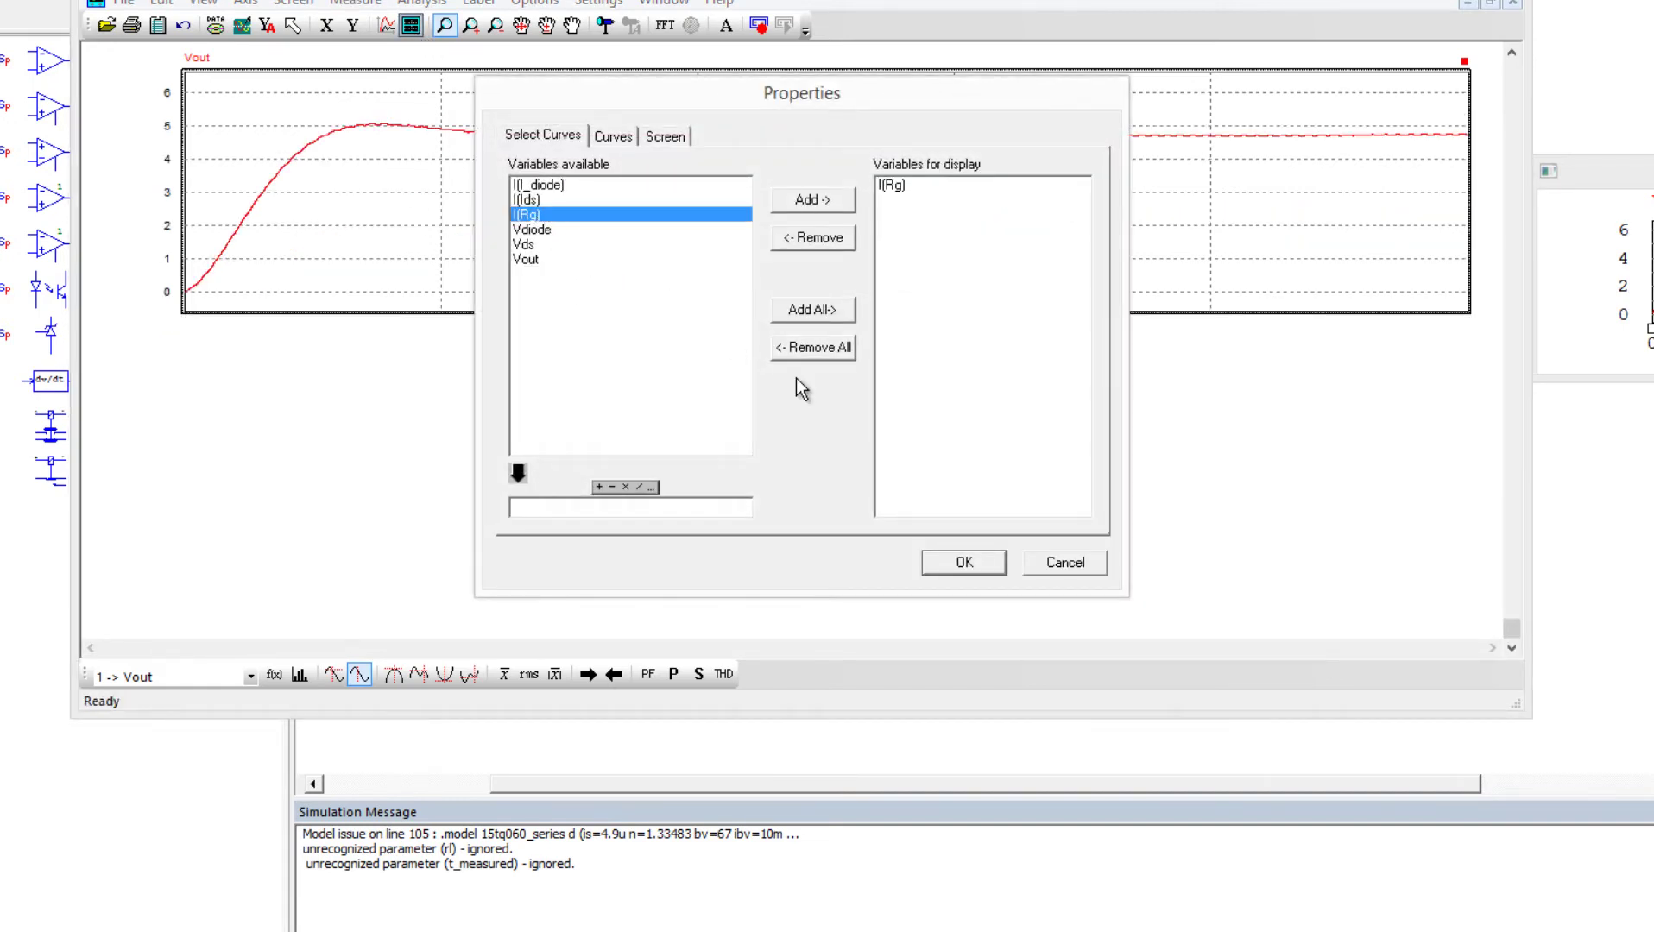
{"action": "left_click", "coordinate": [960, 562]}
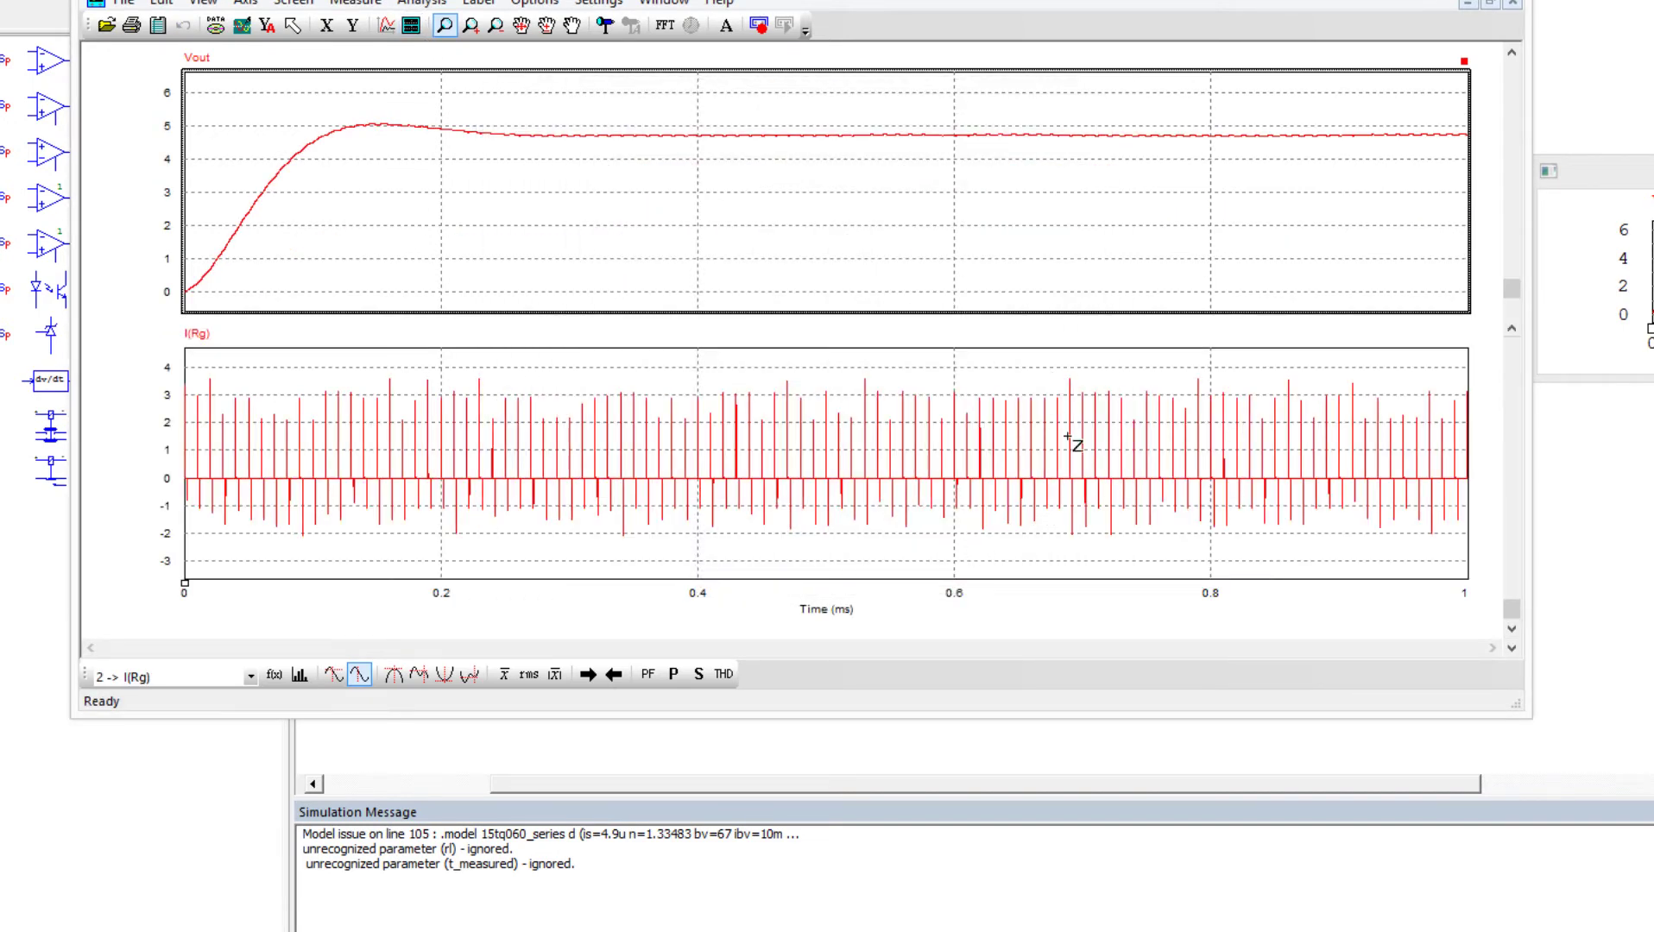
{"action": "left_click_drag", "start_coordinate": [1049, 376], "coordinate": [1111, 500]}
{"action": "left_click_drag", "start_coordinate": [1116, 566], "coordinate": [1054, 366]}
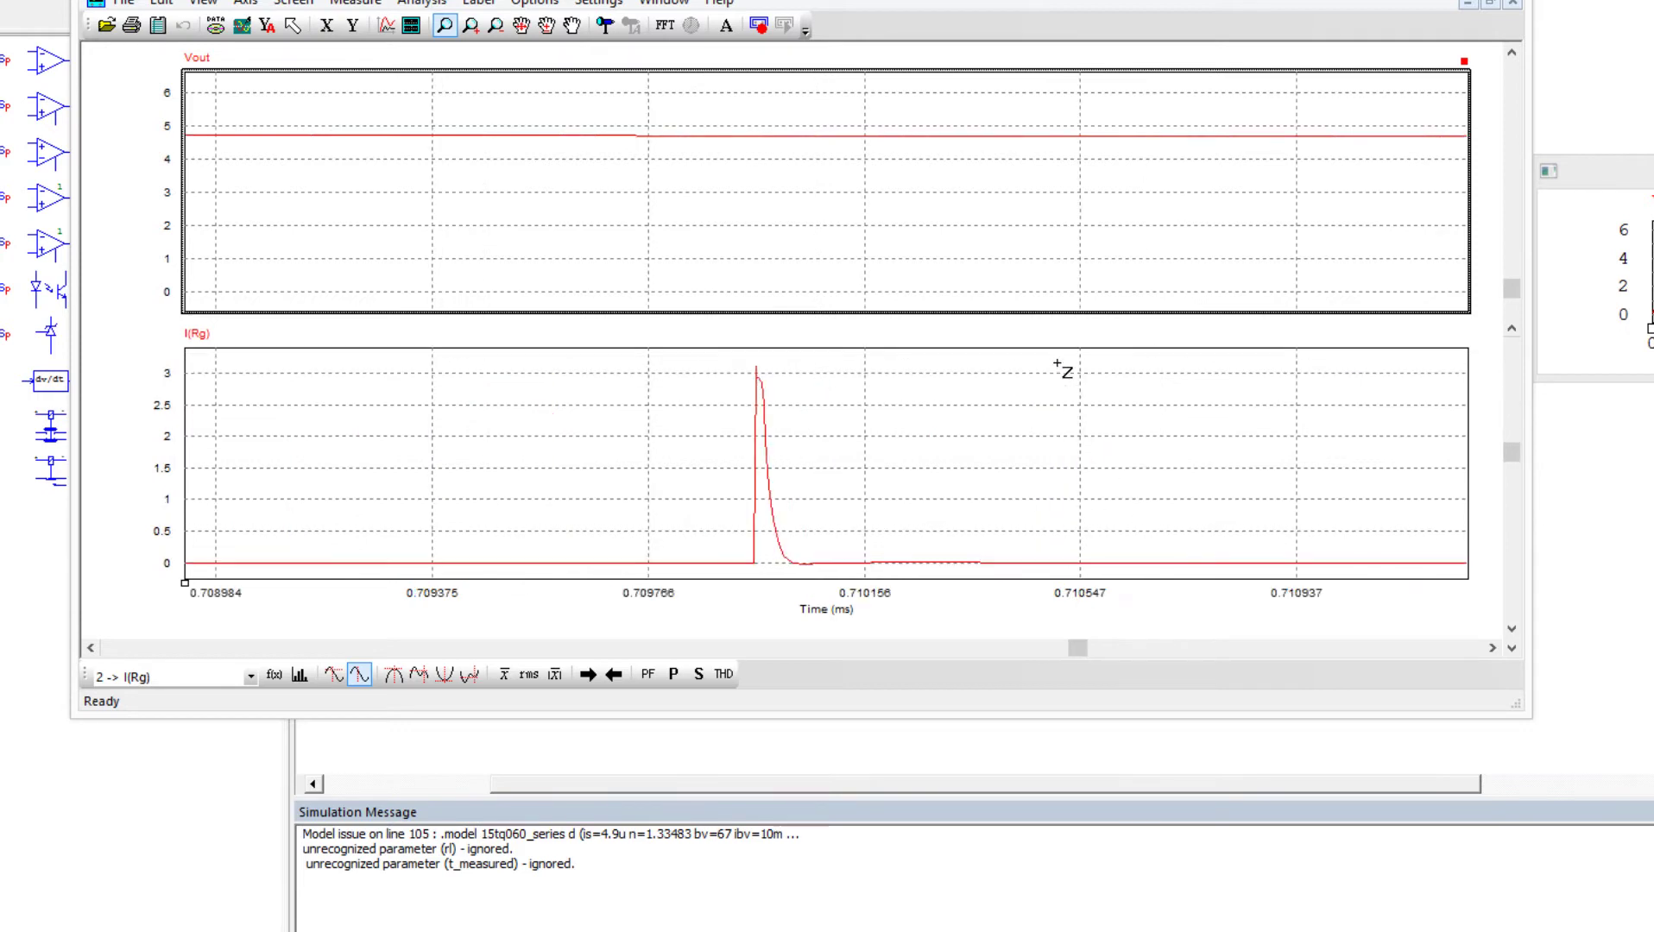
{"action": "left_click_drag", "start_coordinate": [848, 572], "coordinate": [700, 380]}
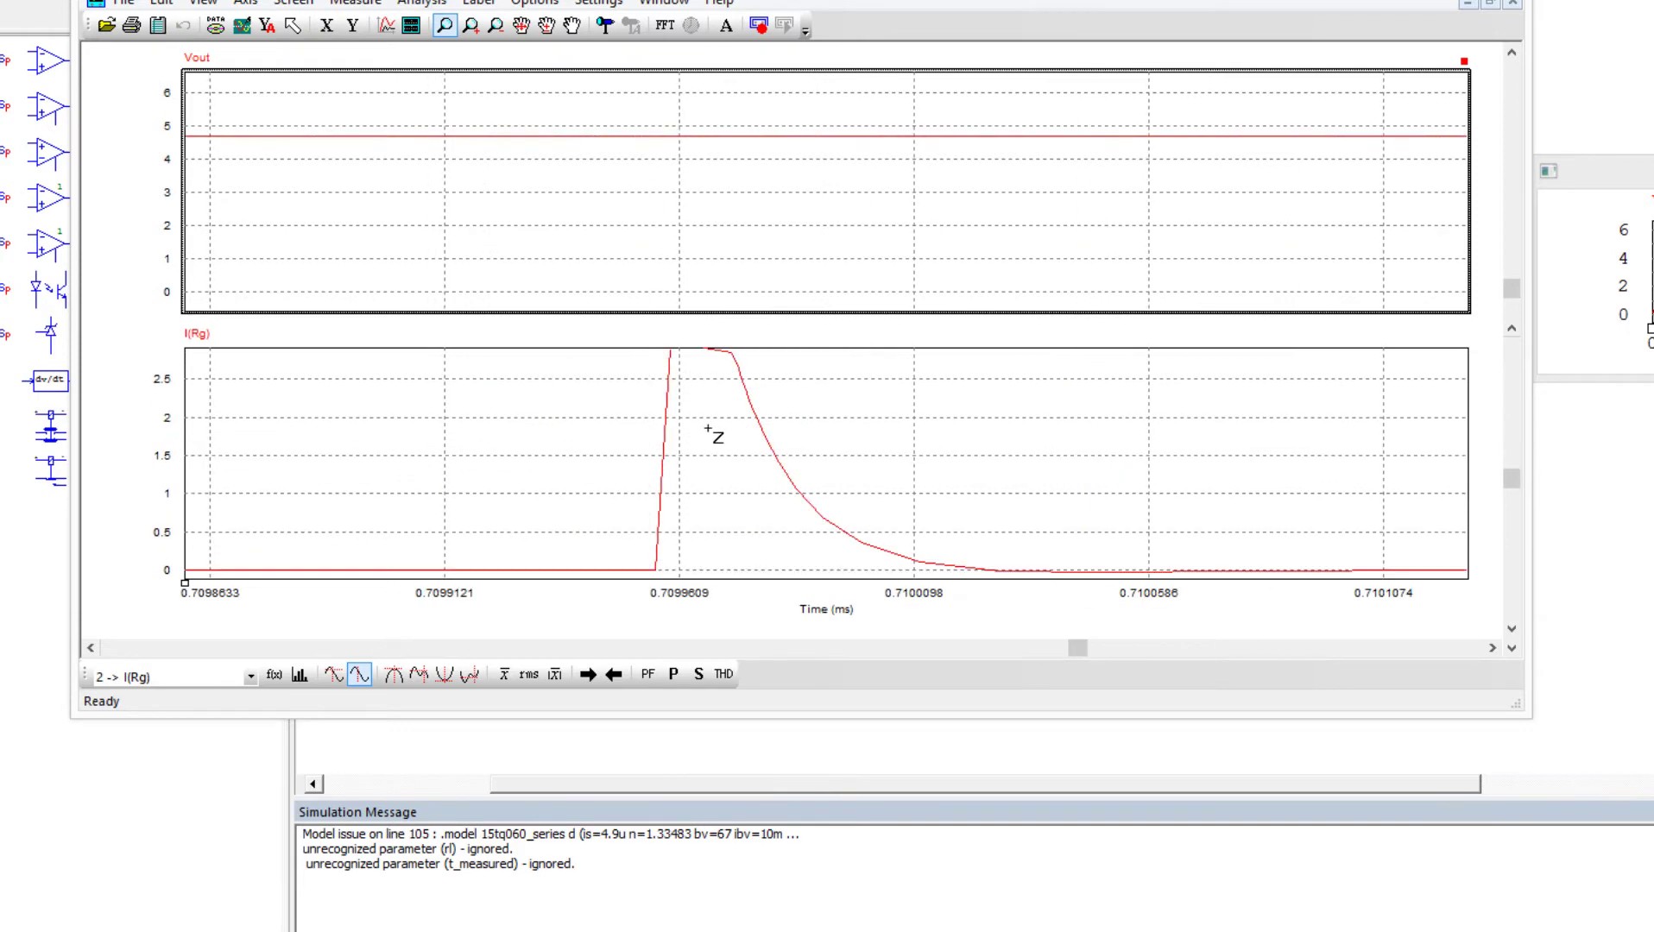
{"action": "left_click", "coordinate": [267, 25]}
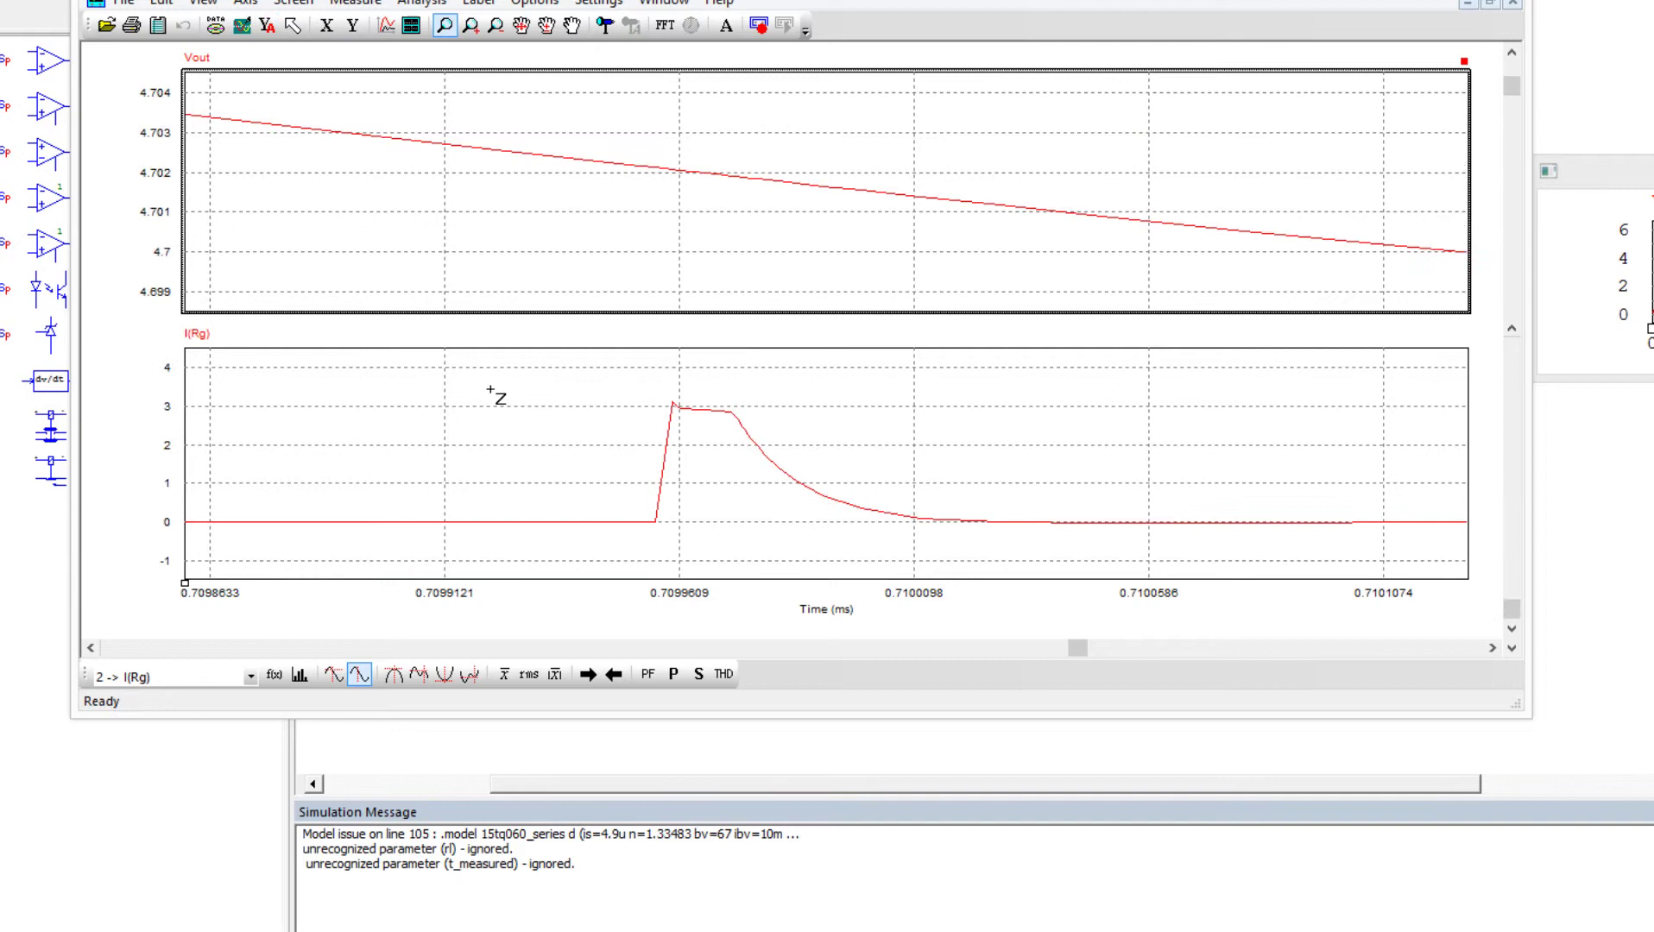
- Add Vds and I(I_diode) as two more plot screens
{"action": "left_click", "coordinate": [411, 26]}
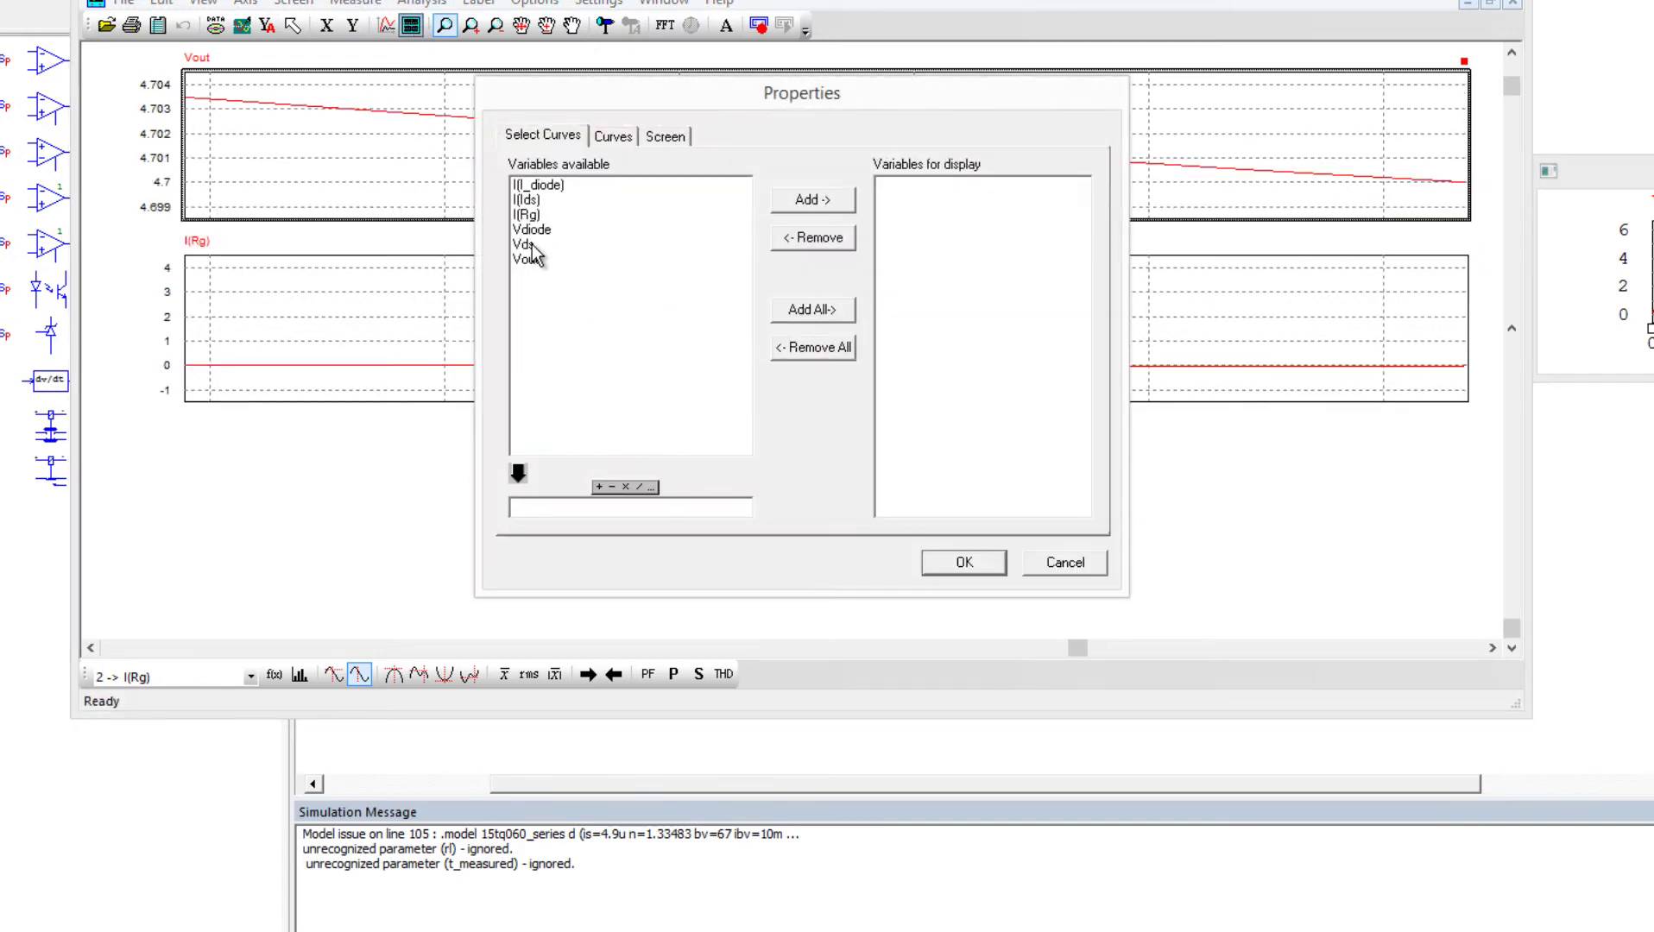
{"action": "double_click", "coordinate": [528, 245]}
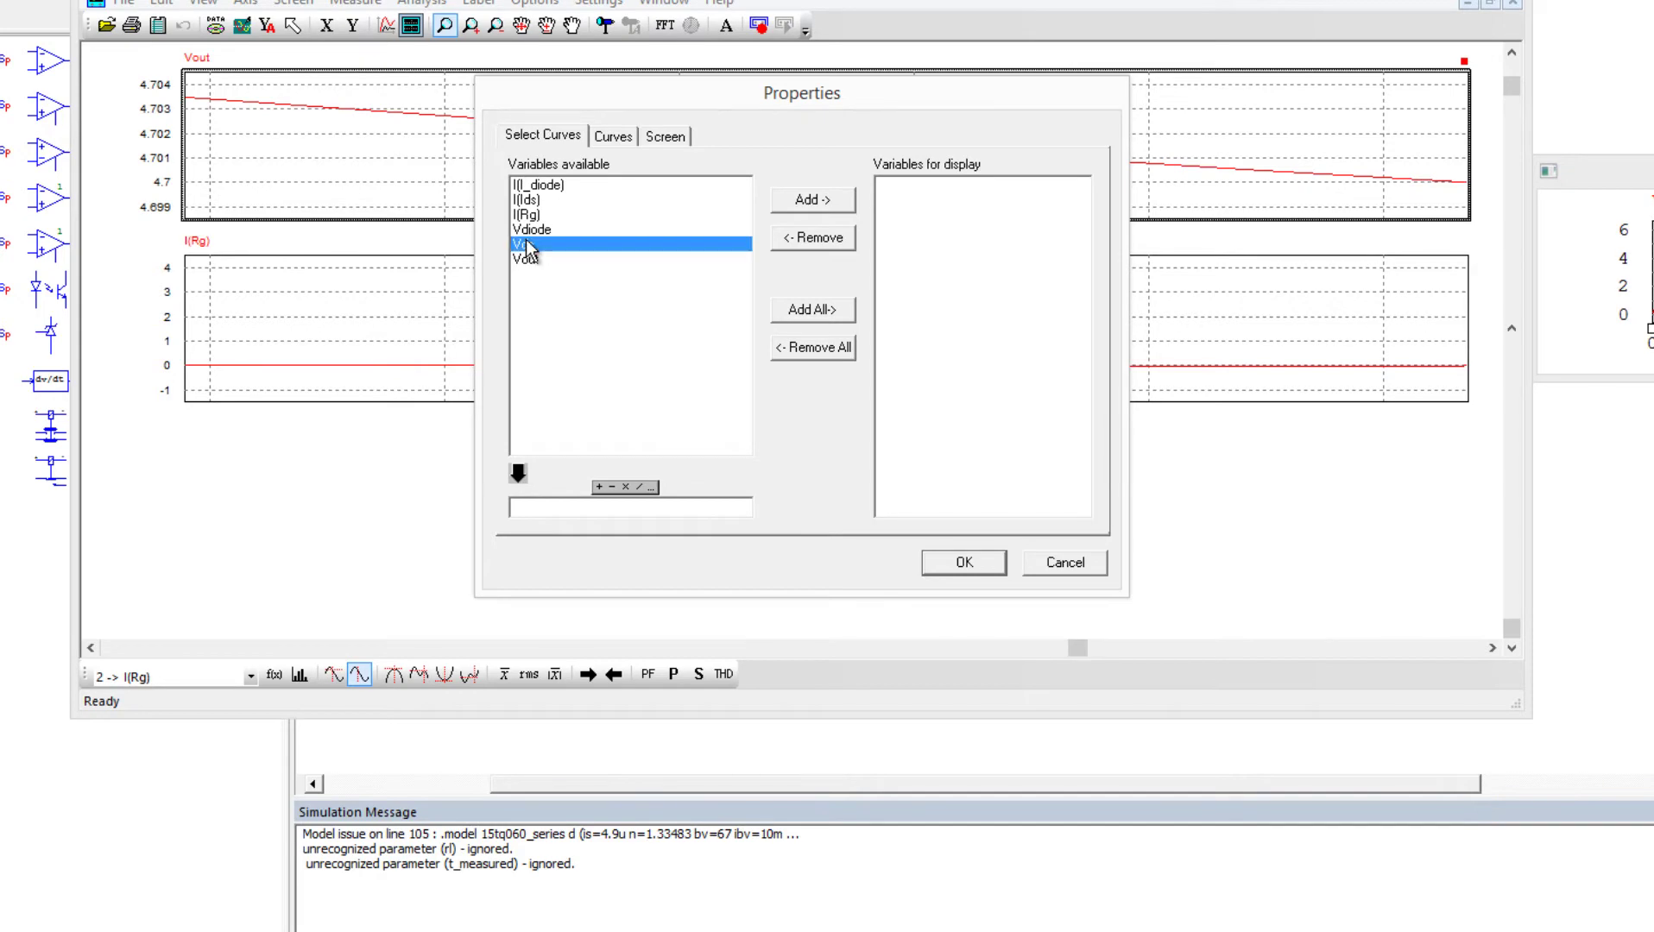
{"action": "left_click", "coordinate": [966, 566]}
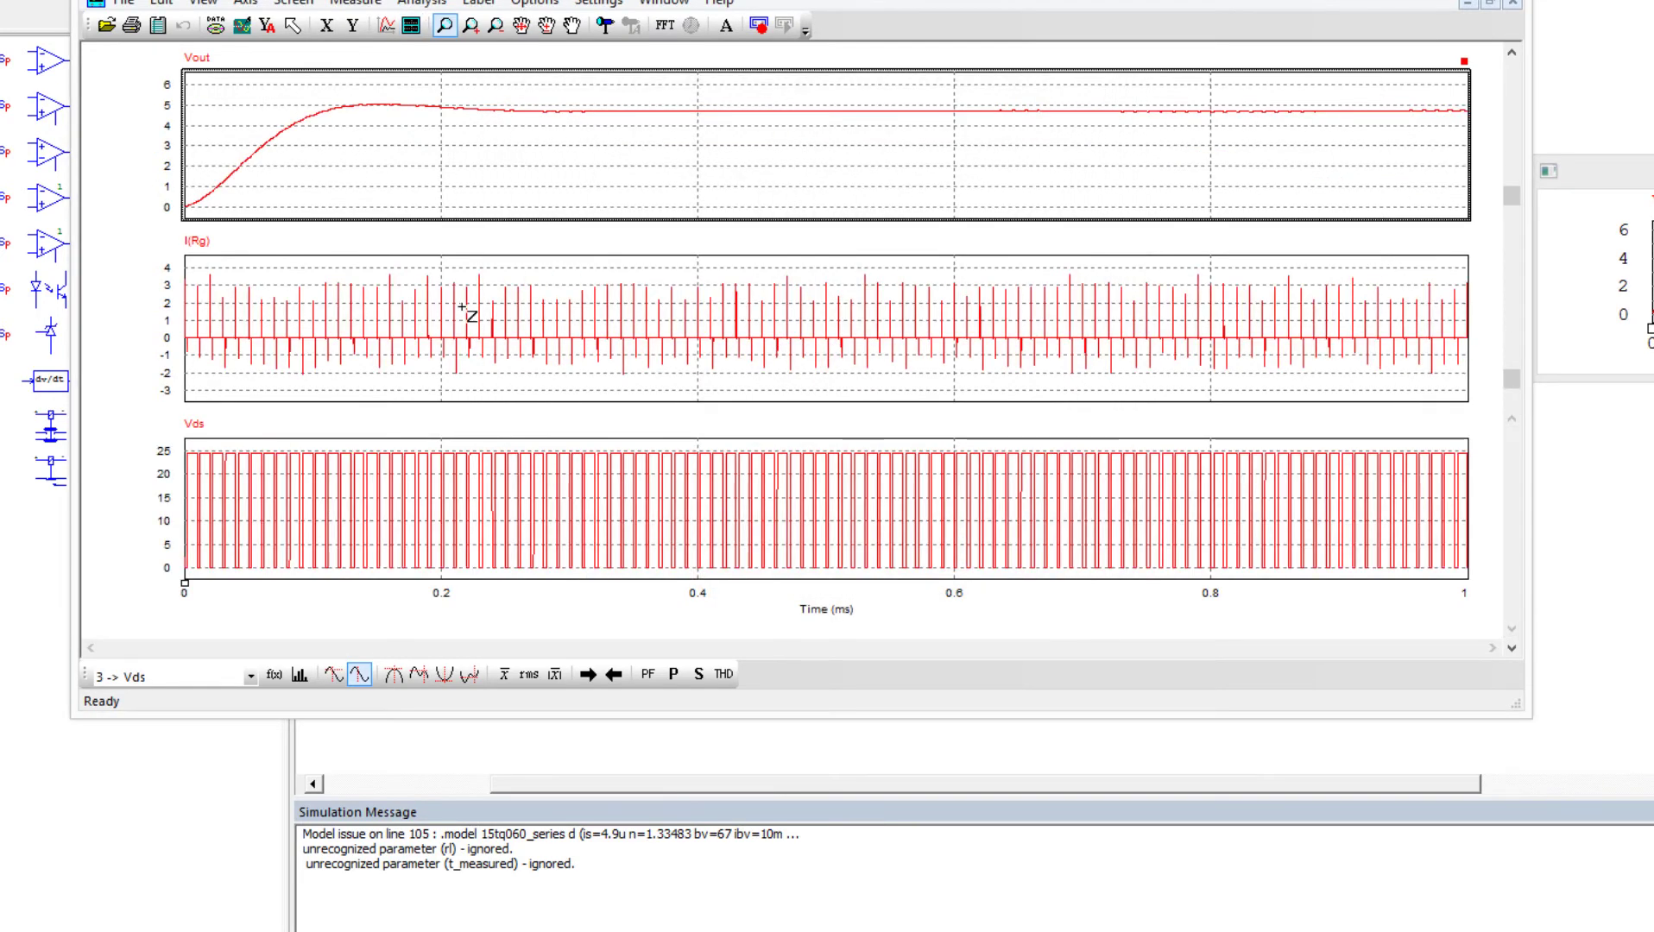
{"action": "left_click", "coordinate": [410, 26]}
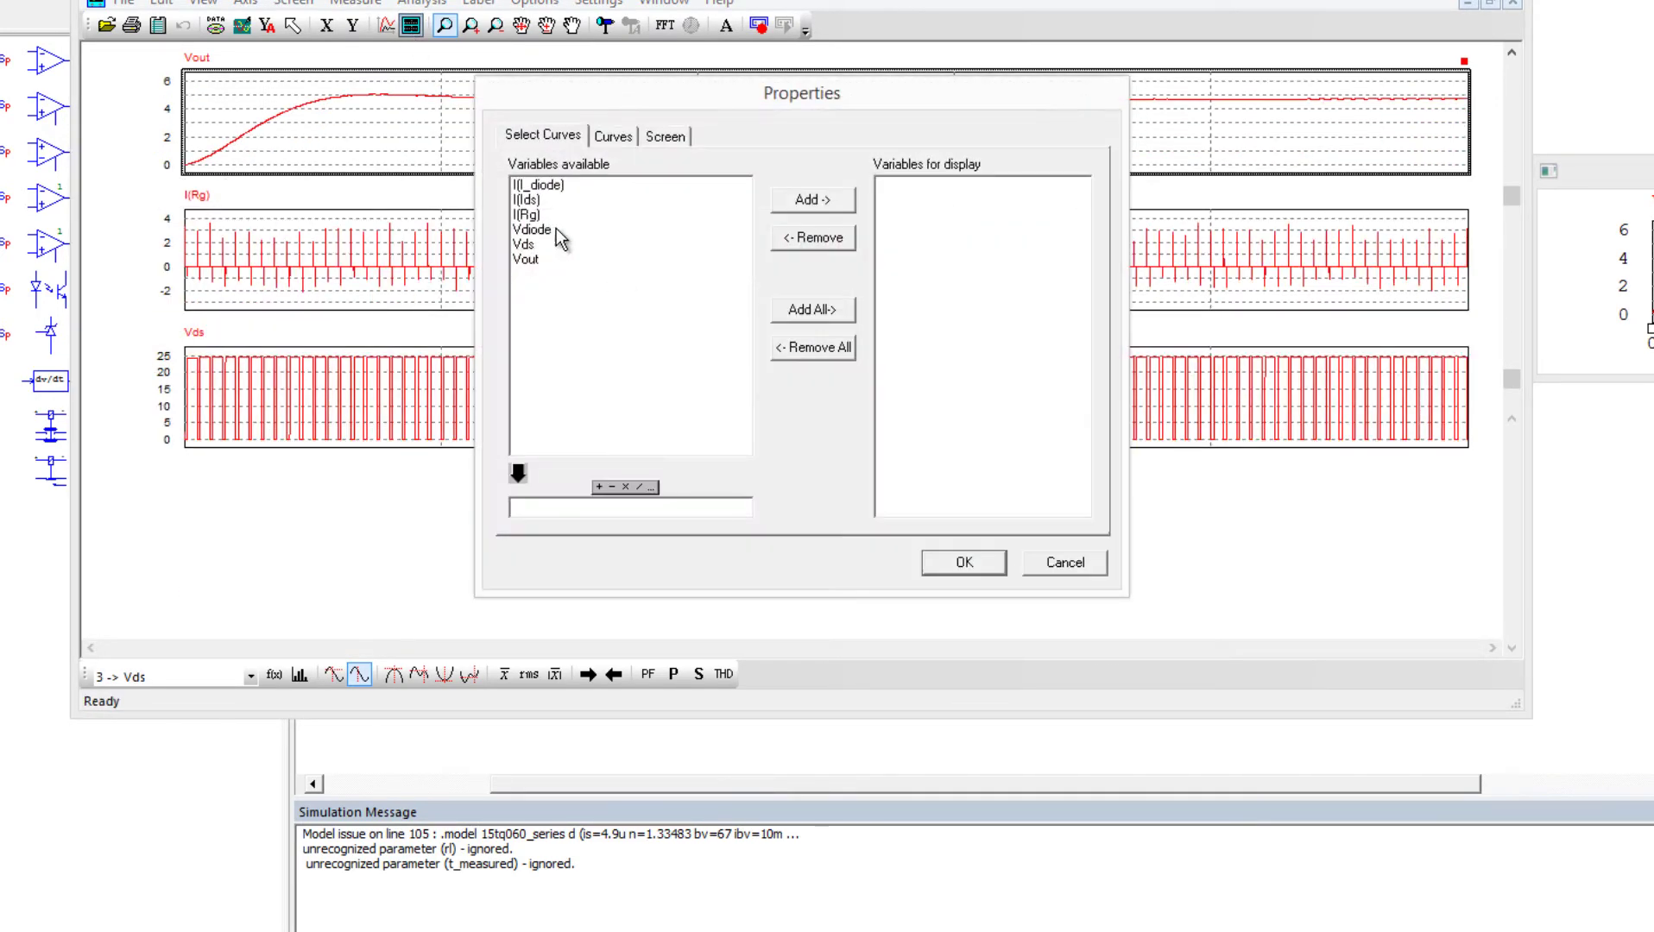
{"action": "double_click", "coordinate": [538, 185]}
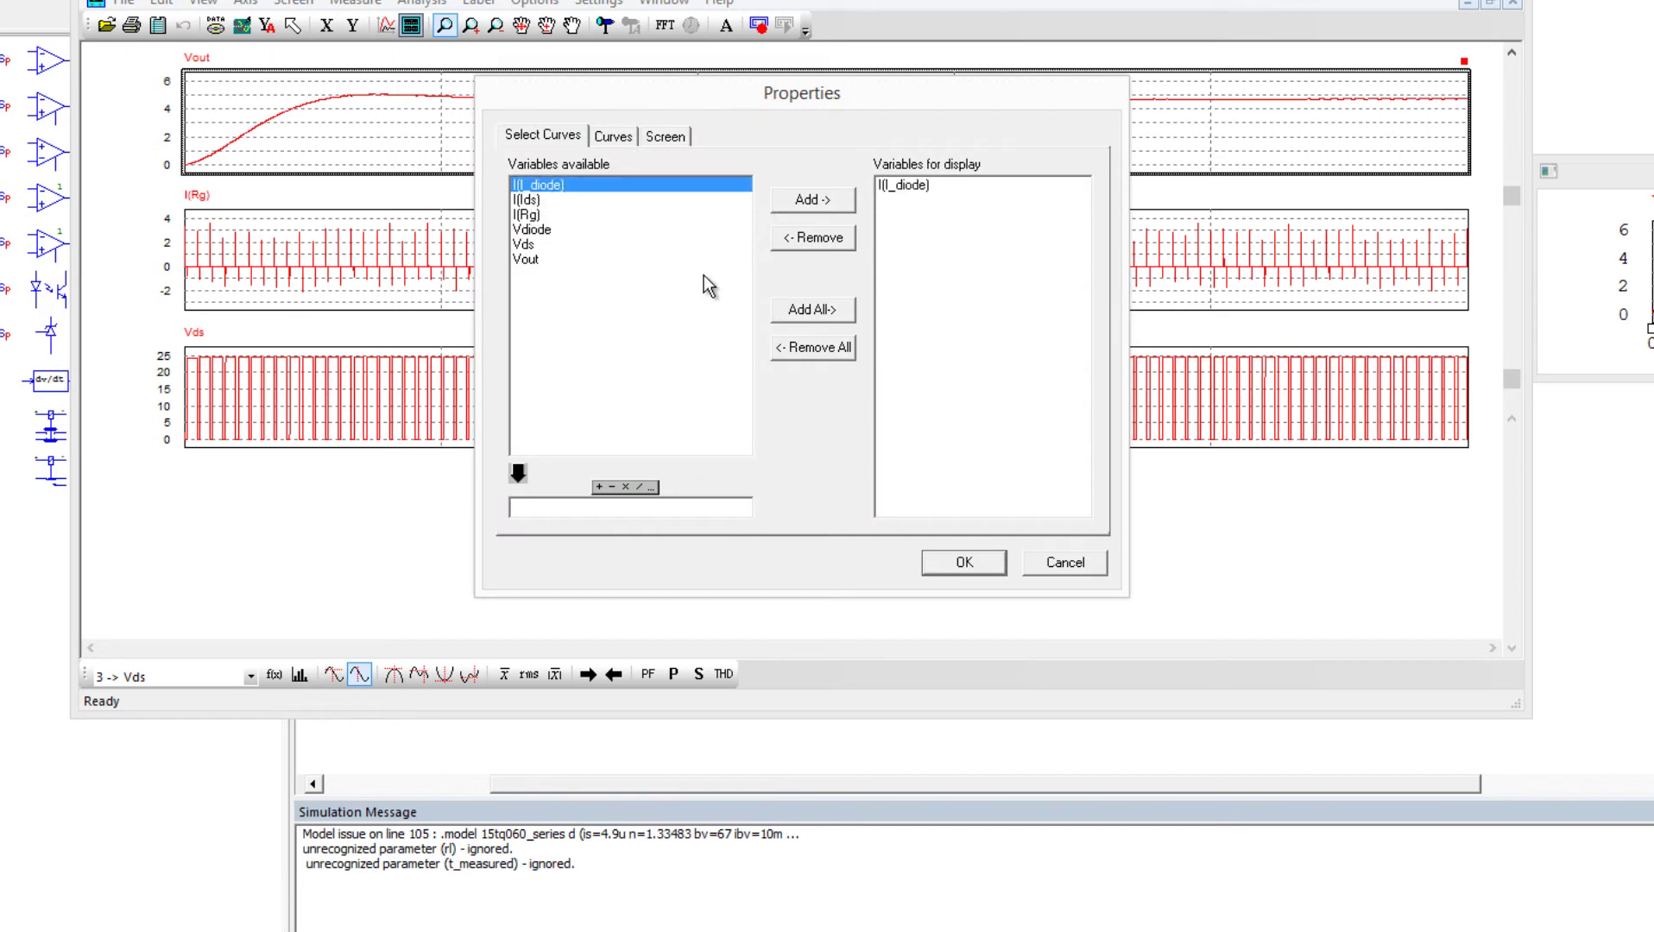
{"action": "left_click", "coordinate": [964, 562]}
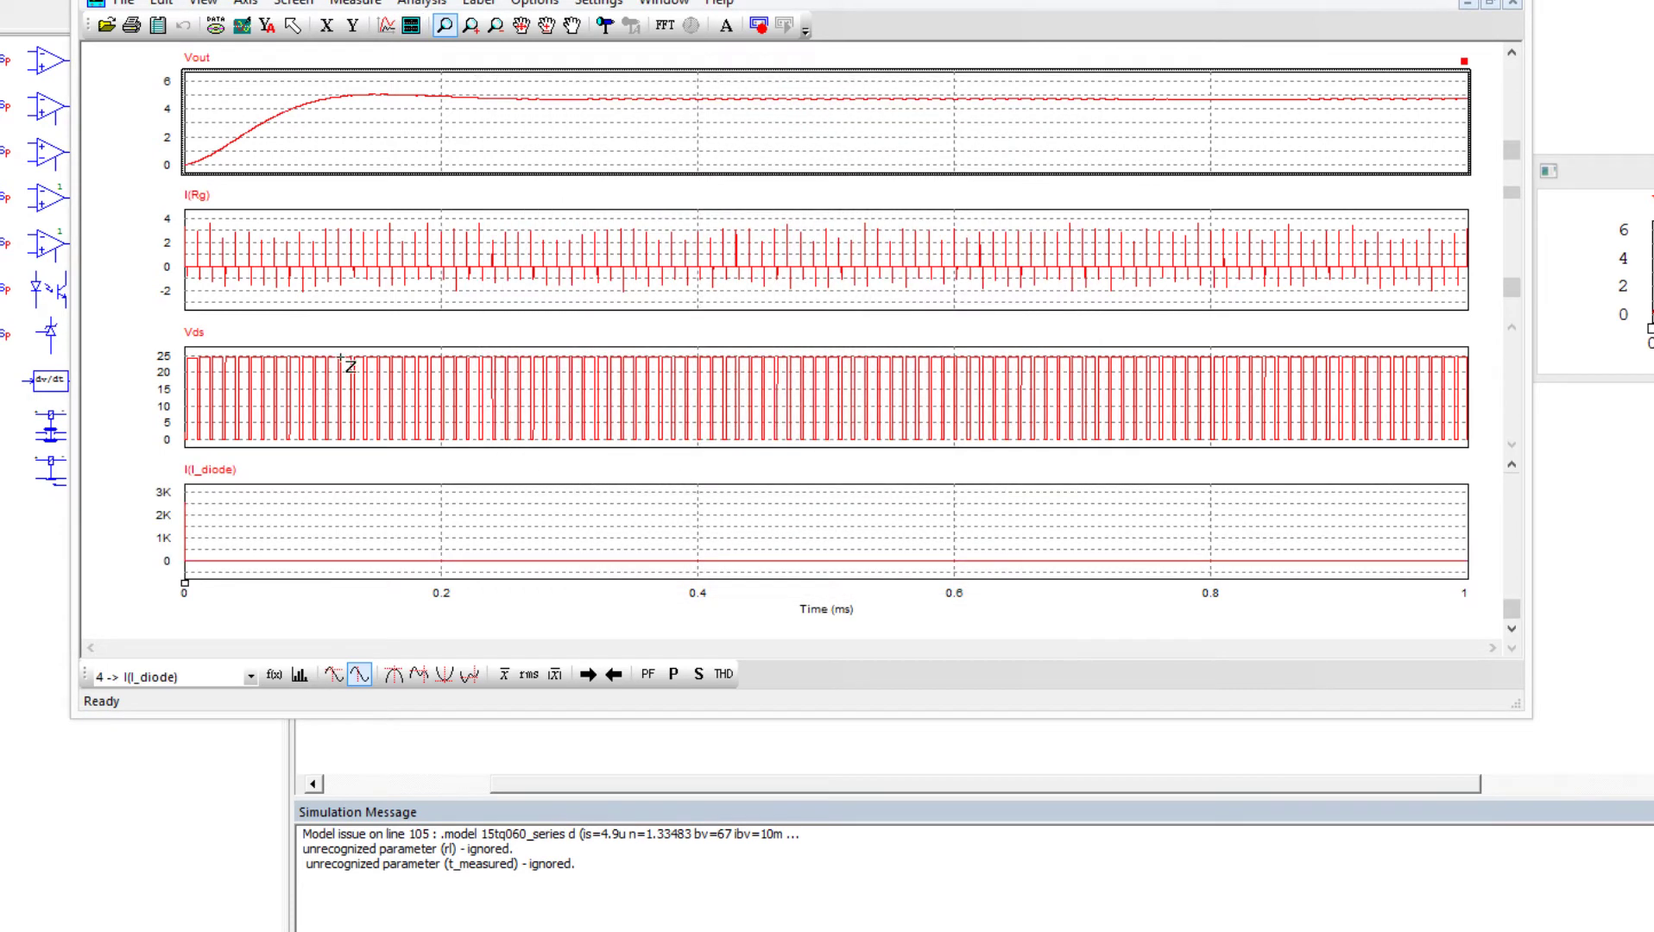
- Zoom all plots onto the switching edge at 0.6 ms with auto-scaled Y axes
{"action": "left_click_drag", "start_coordinate": [896, 523], "coordinate": [1005, 573]}
{"action": "left_click", "coordinate": [266, 25]}
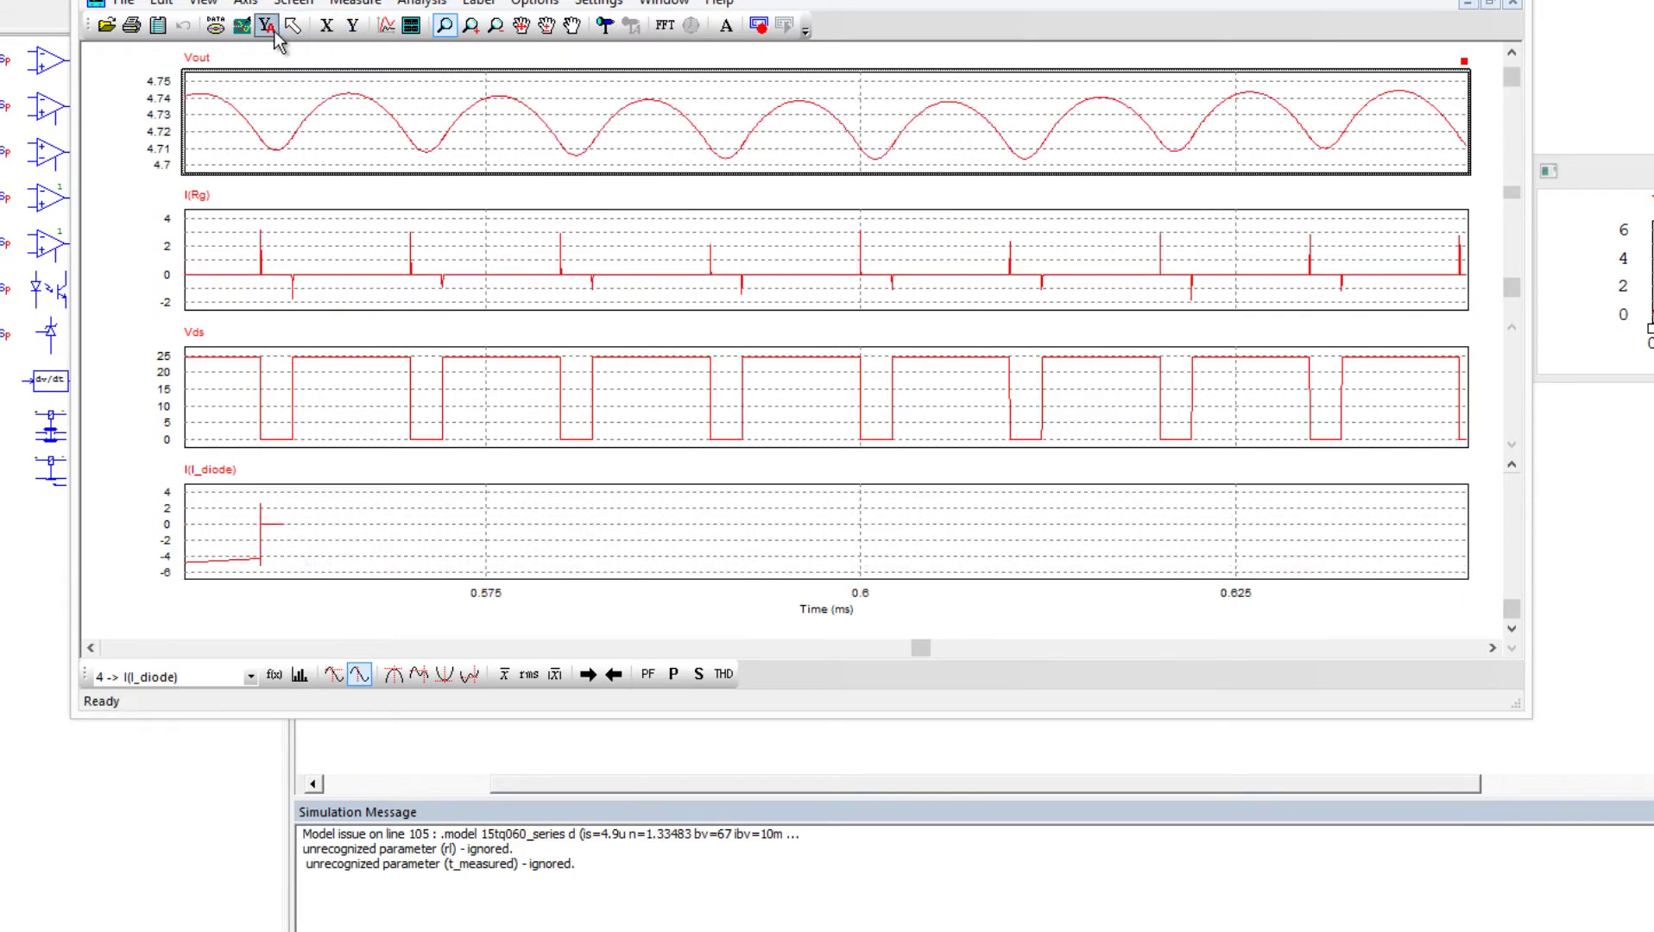
{"action": "left_click_drag", "start_coordinate": [838, 504], "coordinate": [889, 587]}
{"action": "left_click", "coordinate": [267, 25]}
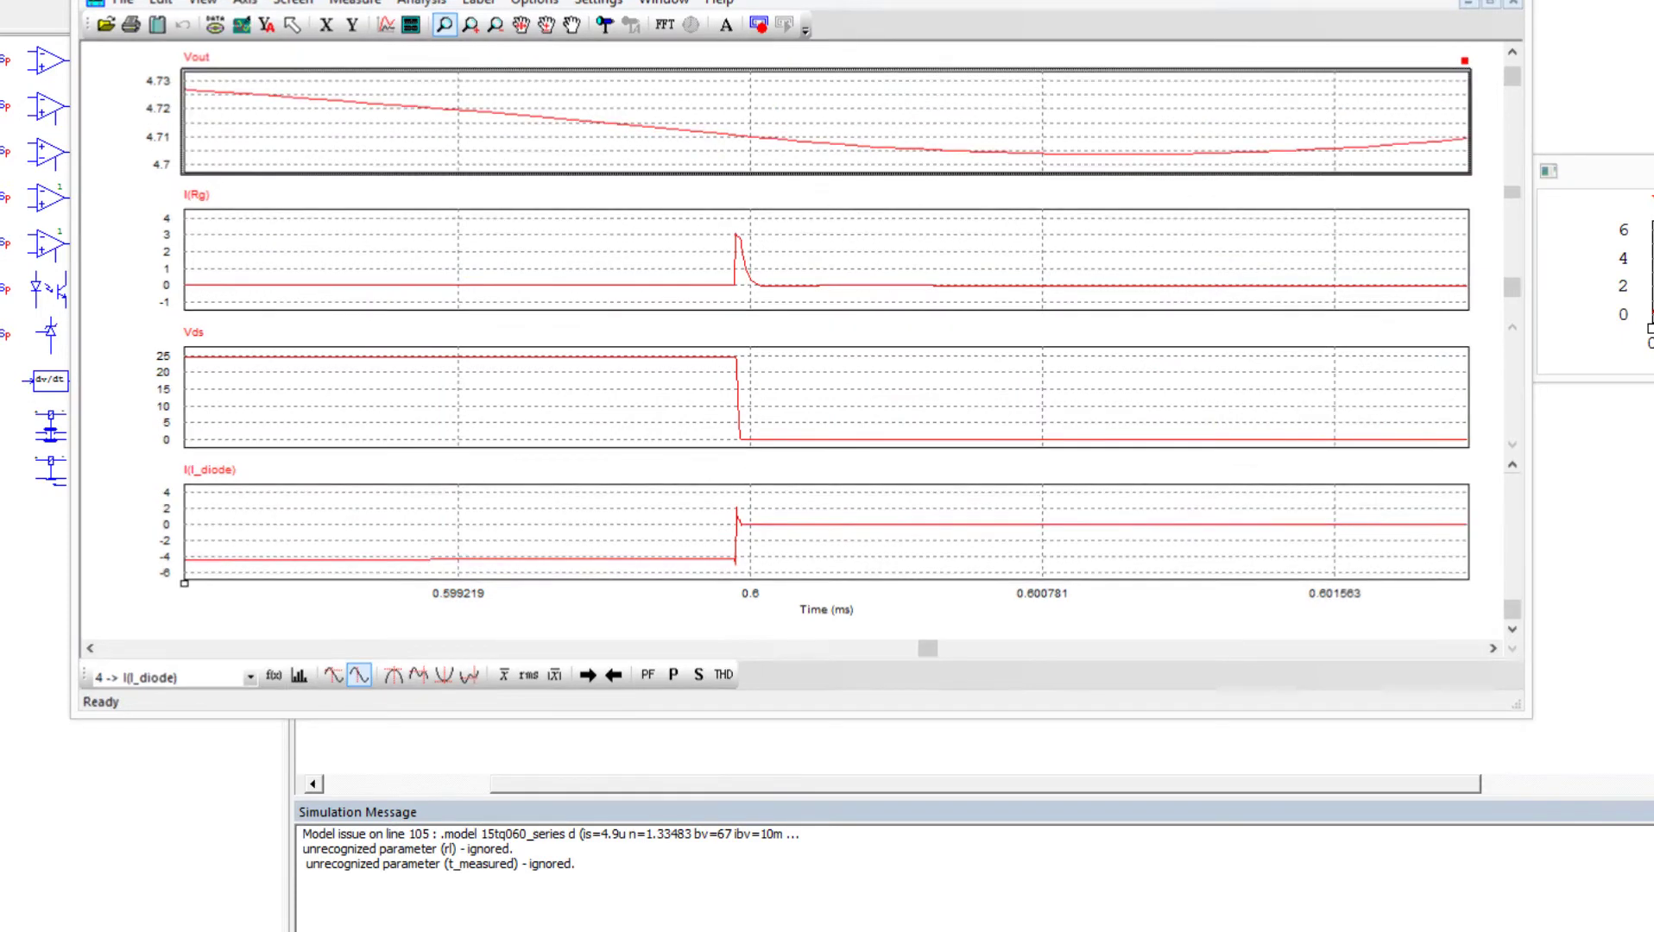
- Delete 'RL=930.151K T_MEASURED=25' from the 15TQ060_SERIES diode model on line 50
{"action": "key", "text": "alt+Tab"}
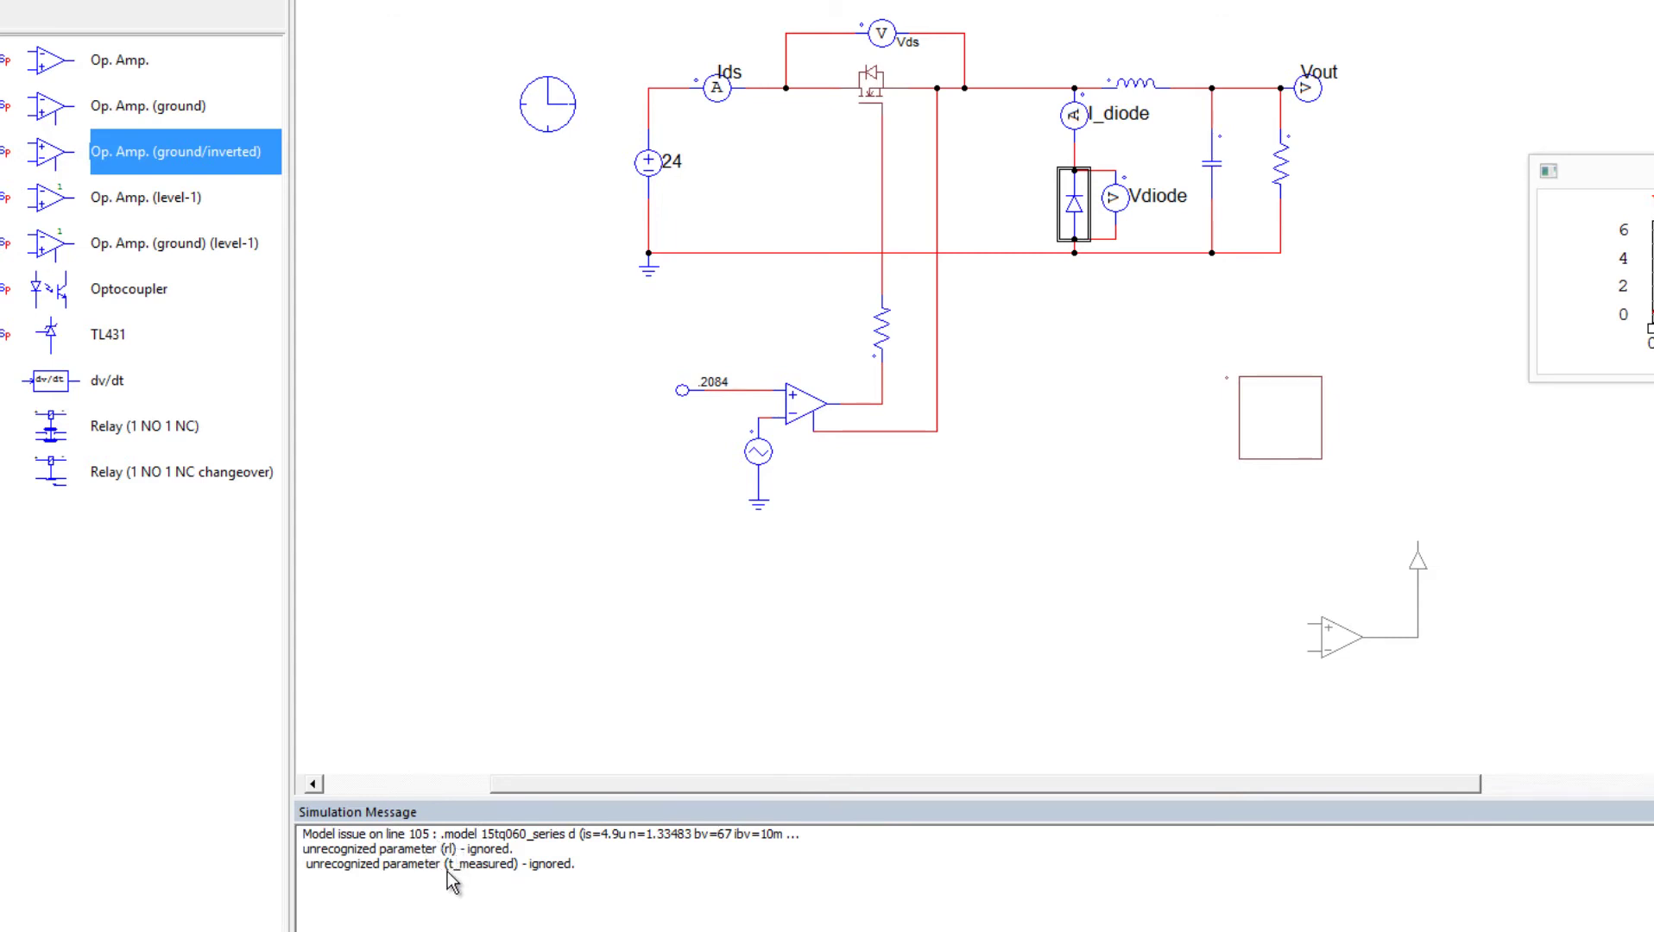
{"action": "left_click", "coordinate": [1299, 418]}
{"action": "double_click", "coordinate": [1299, 419]}
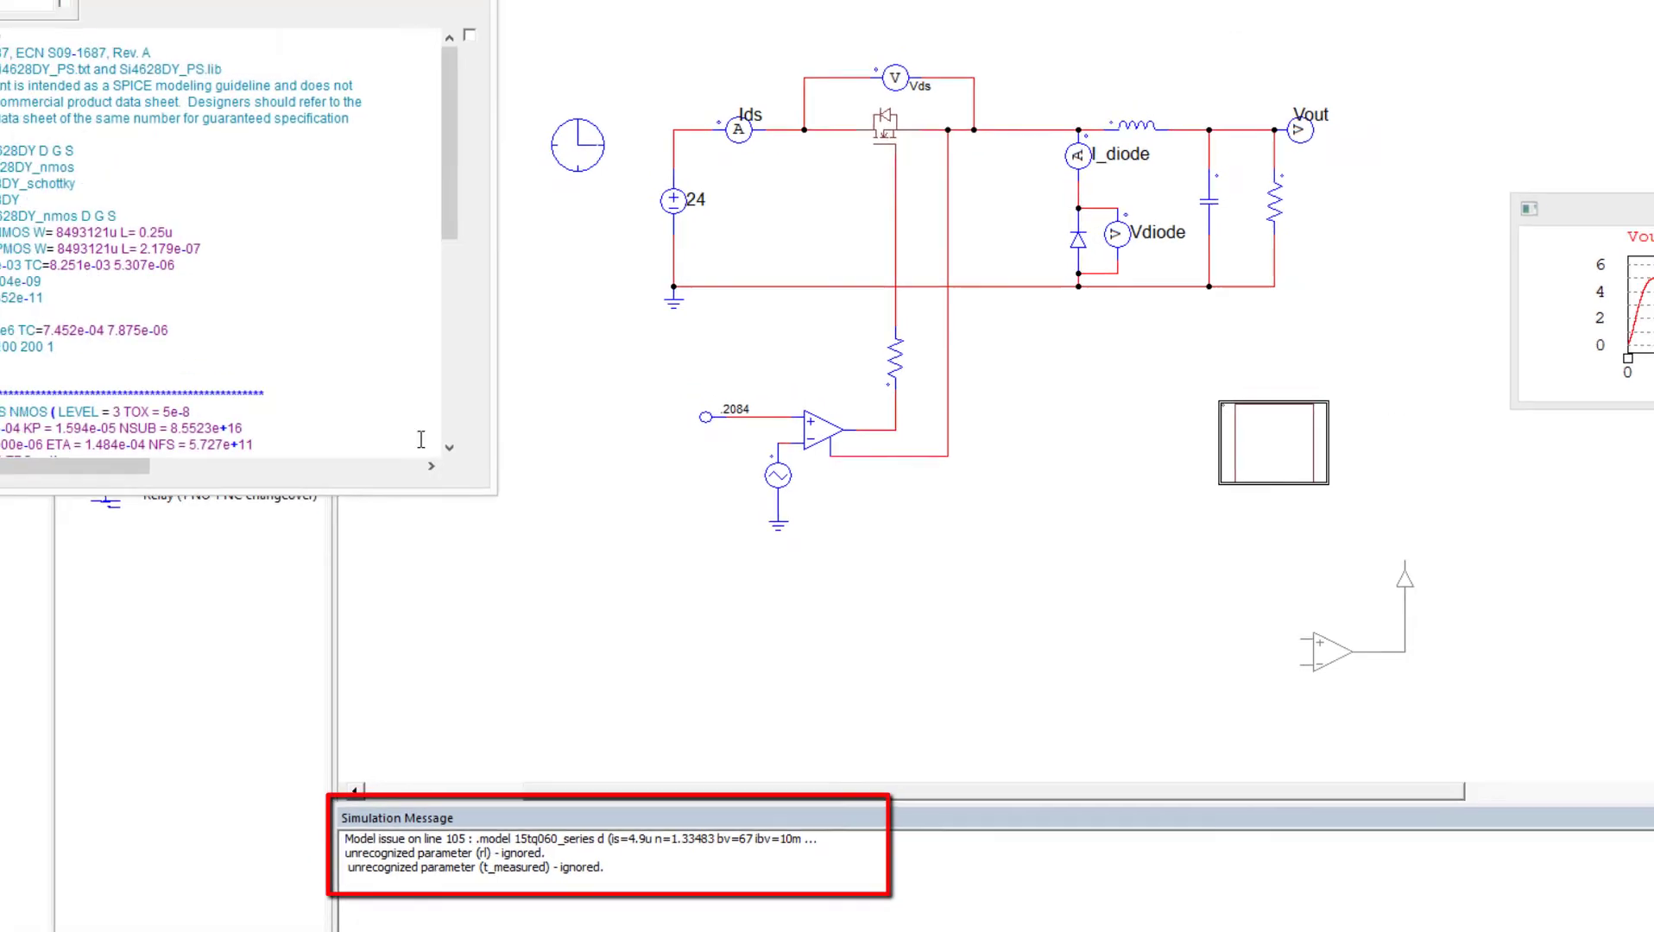
{"action": "left_click_drag", "start_coordinate": [402, 186], "coordinate": [402, 398]}
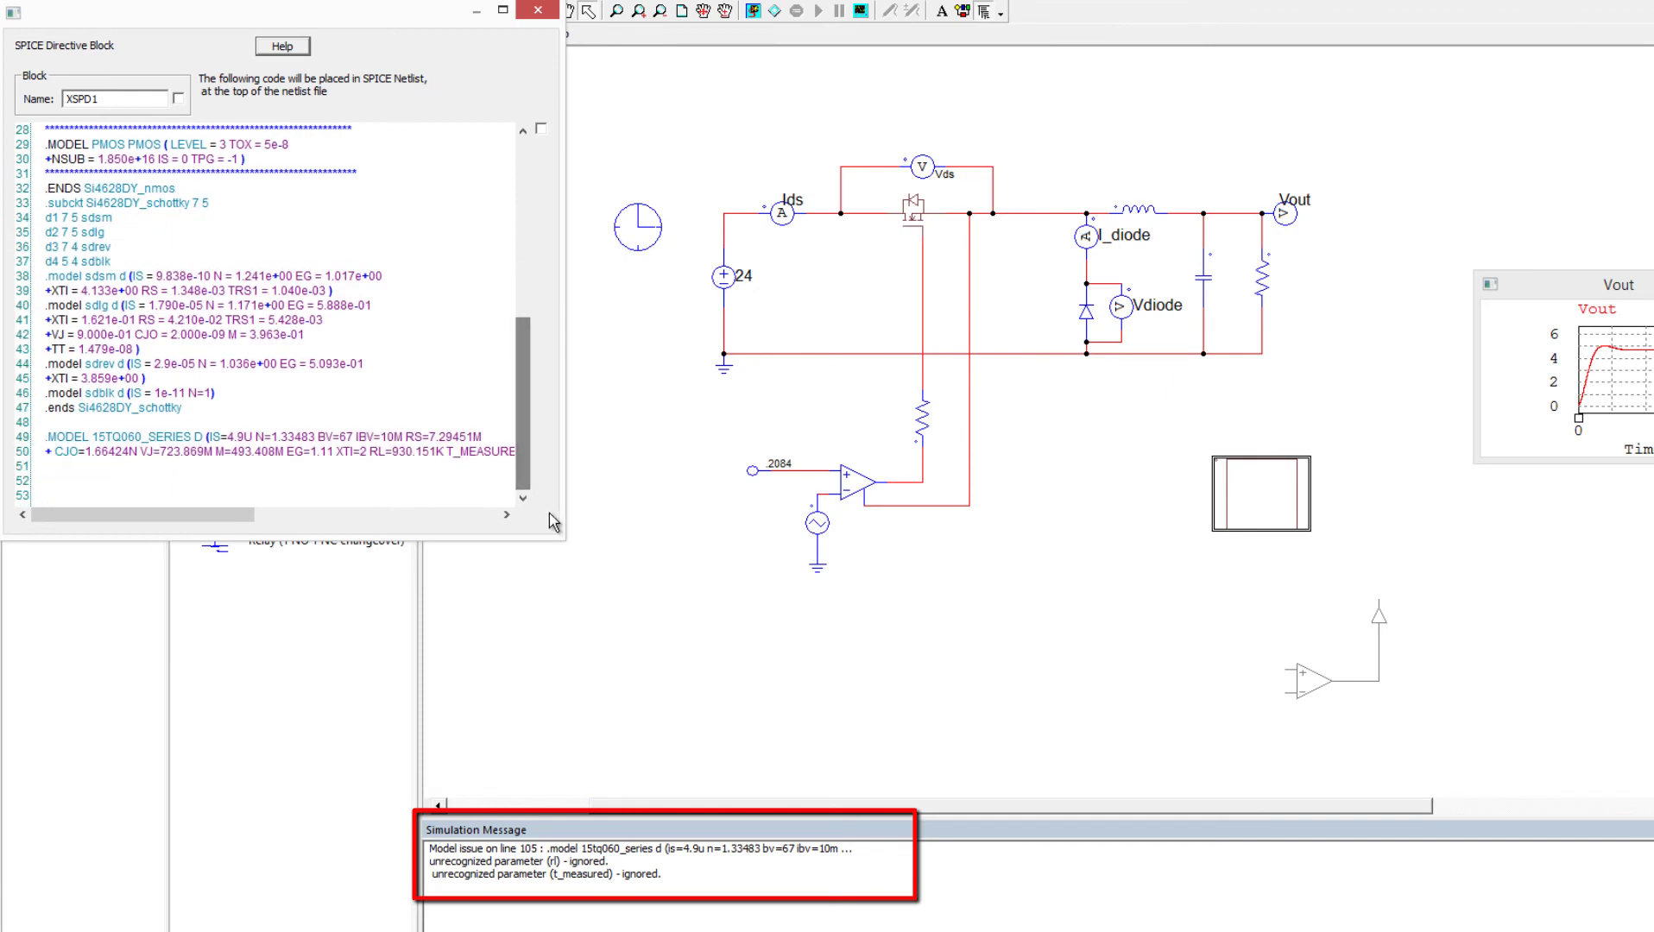
{"action": "left_click_drag", "start_coordinate": [565, 520], "coordinate": [745, 520]}
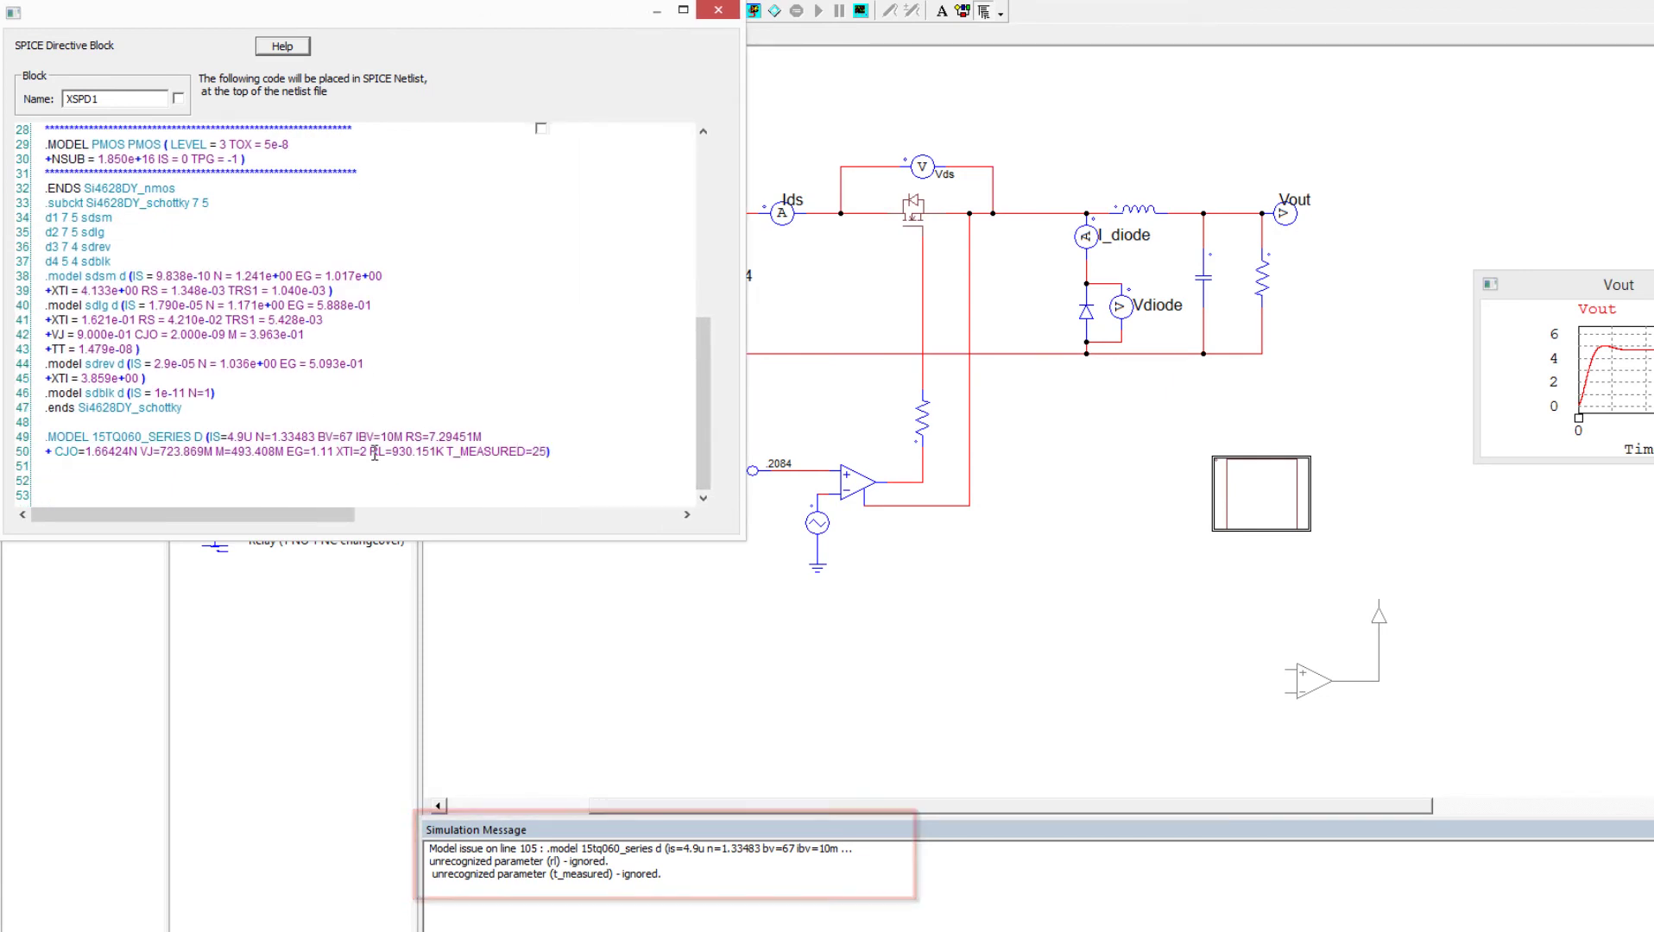
{"action": "left_click_drag", "start_coordinate": [371, 451], "coordinate": [535, 451]}
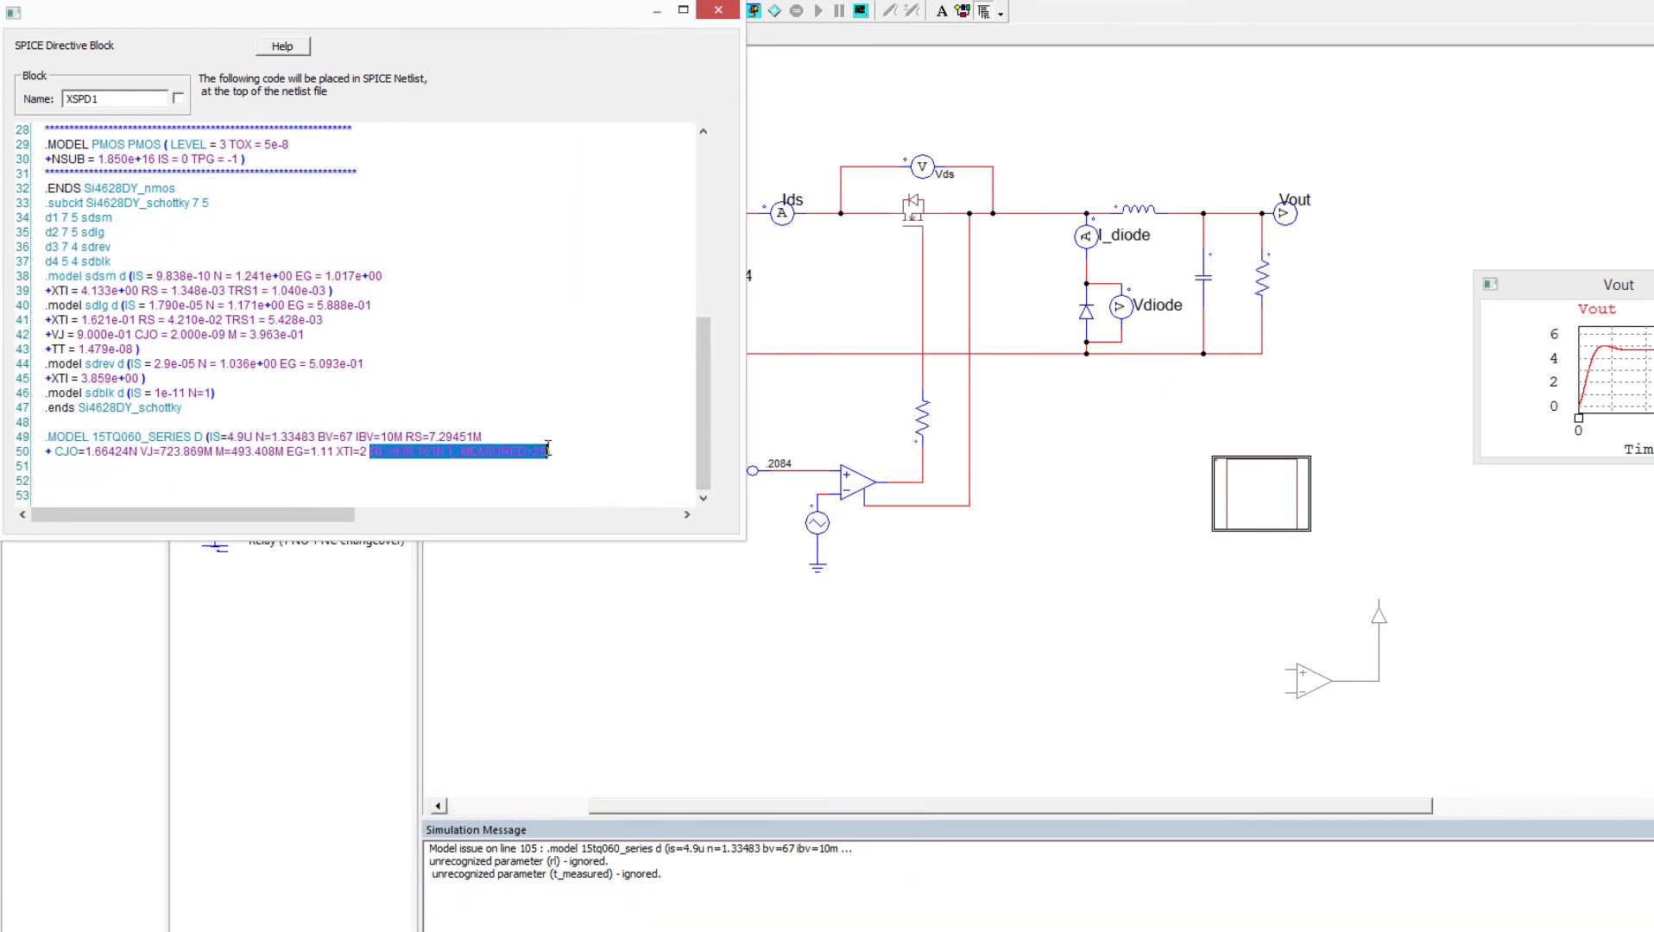
{"action": "key", "text": "Delete"}
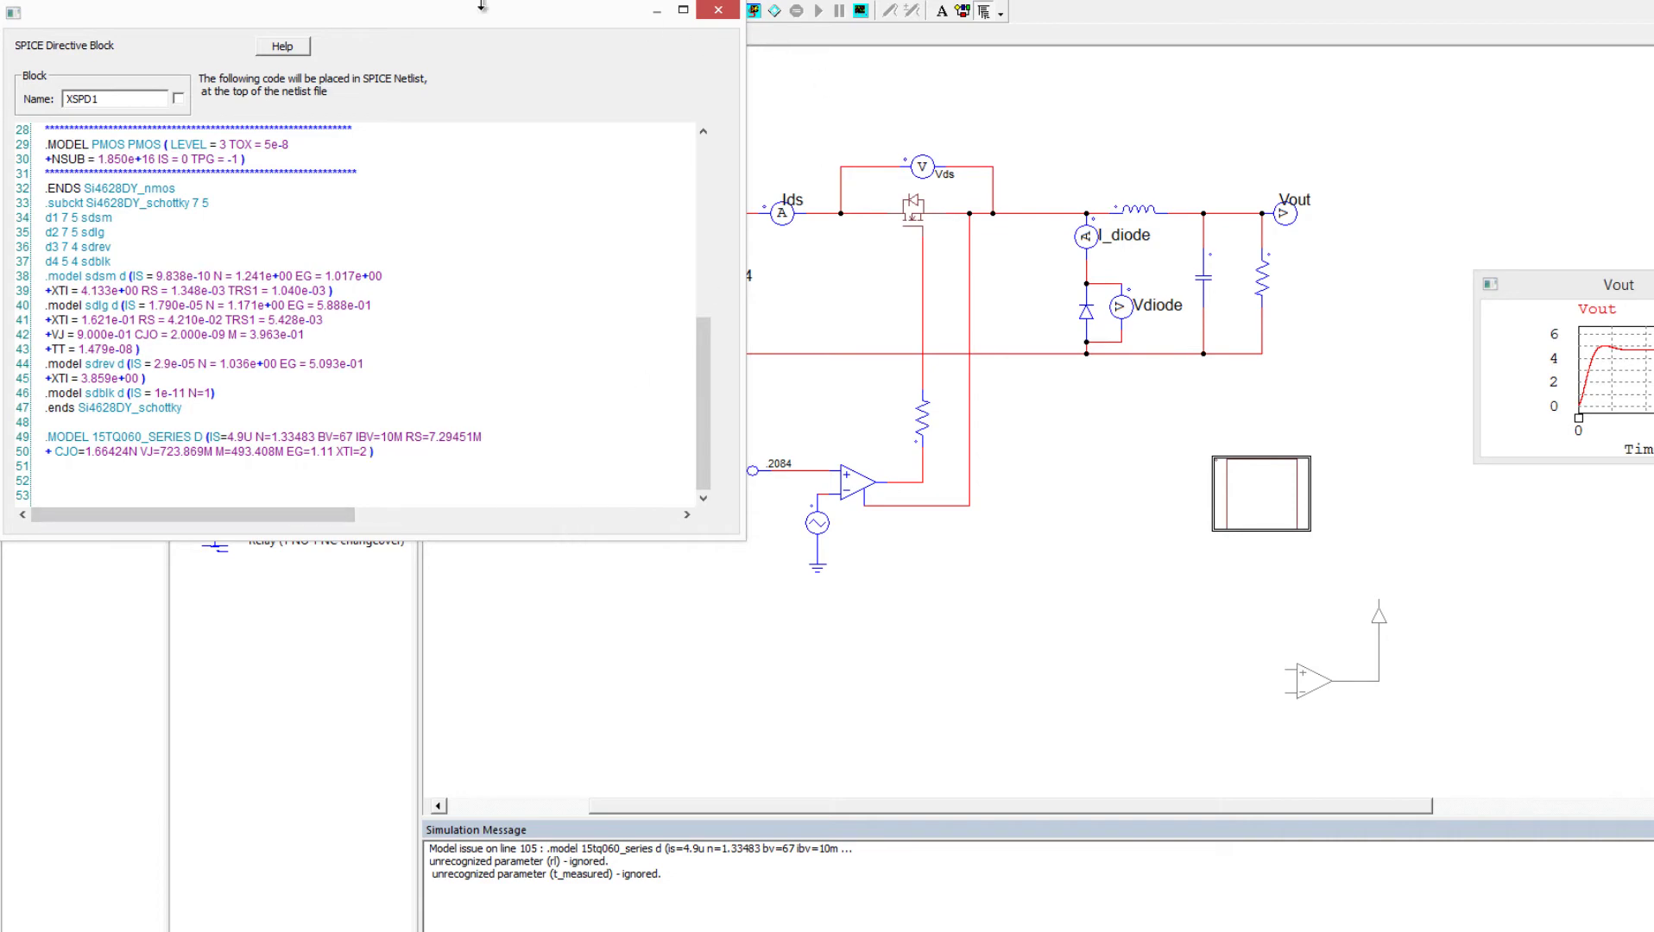
{"action": "left_click_drag", "start_coordinate": [481, 23], "coordinate": [481, 135]}
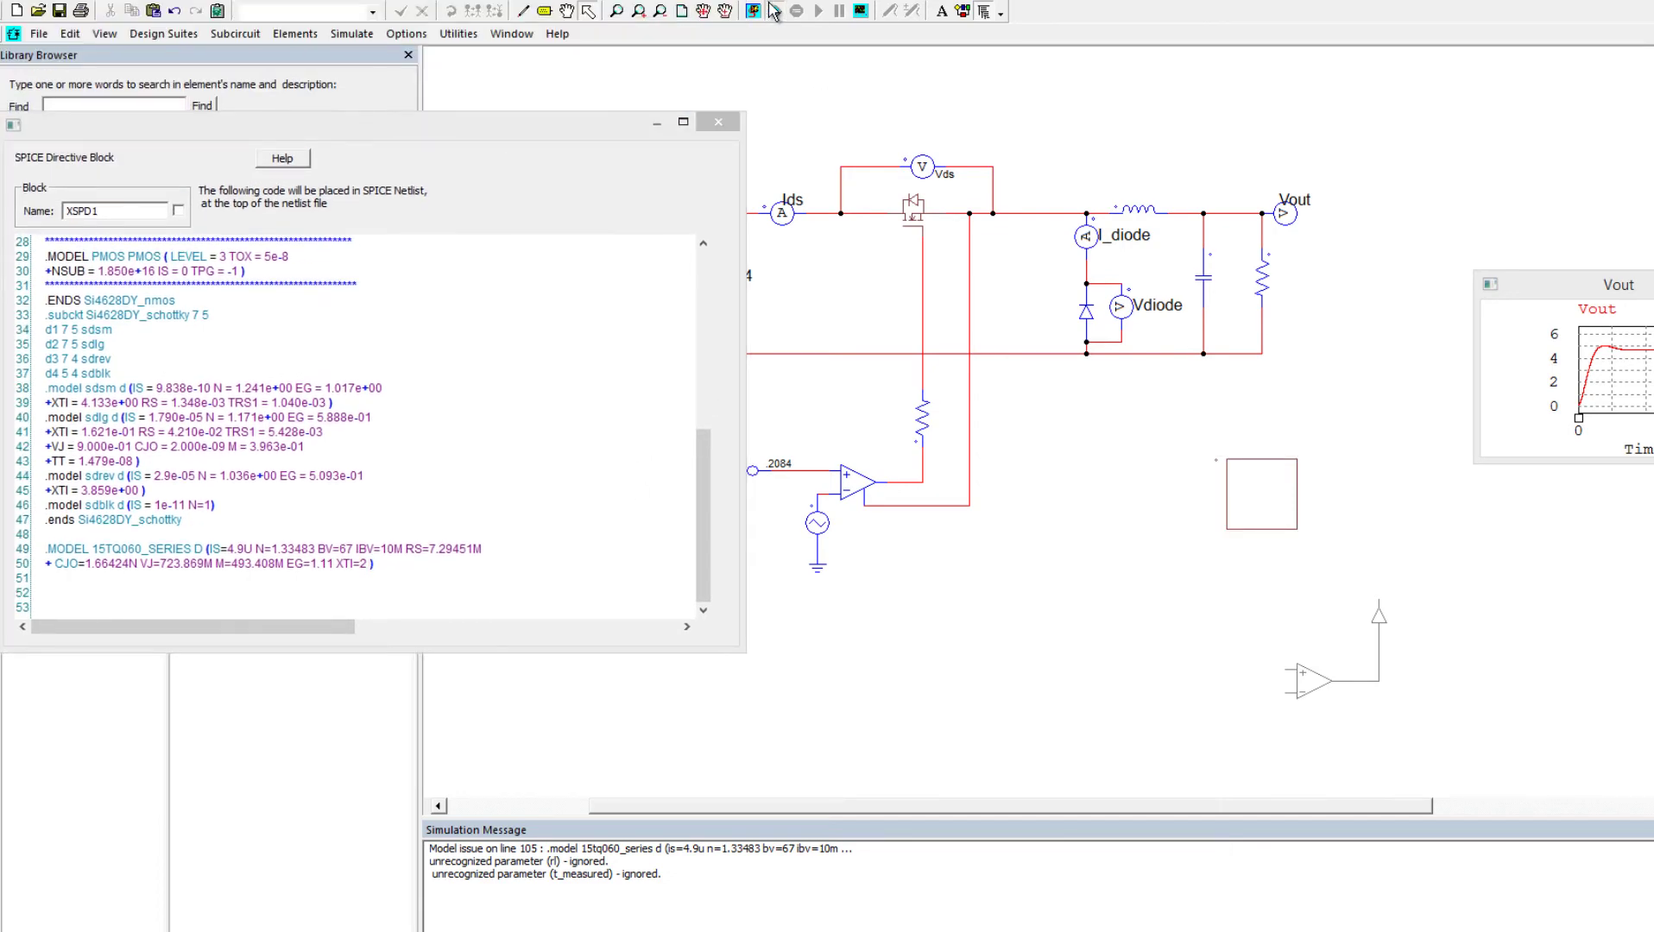
- Rerun the SPICE simulation, plot Vout maximized, and zoom onto its ripple near 4.7 V
{"action": "left_click", "coordinate": [774, 10]}
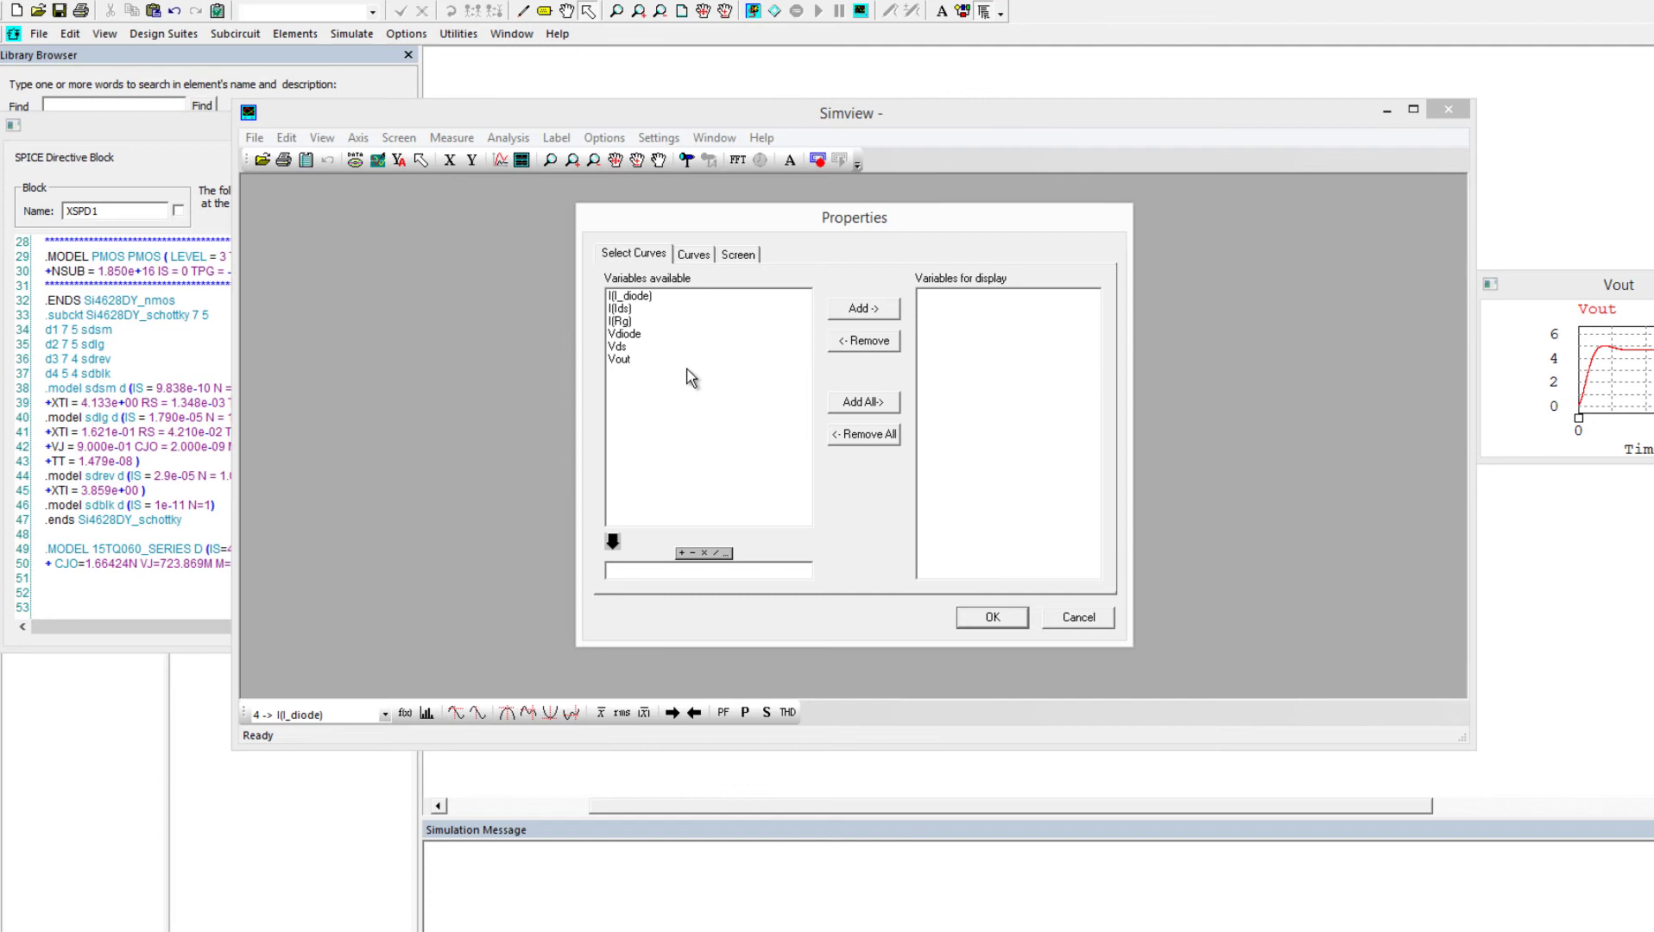
{"action": "left_click", "coordinate": [633, 360]}
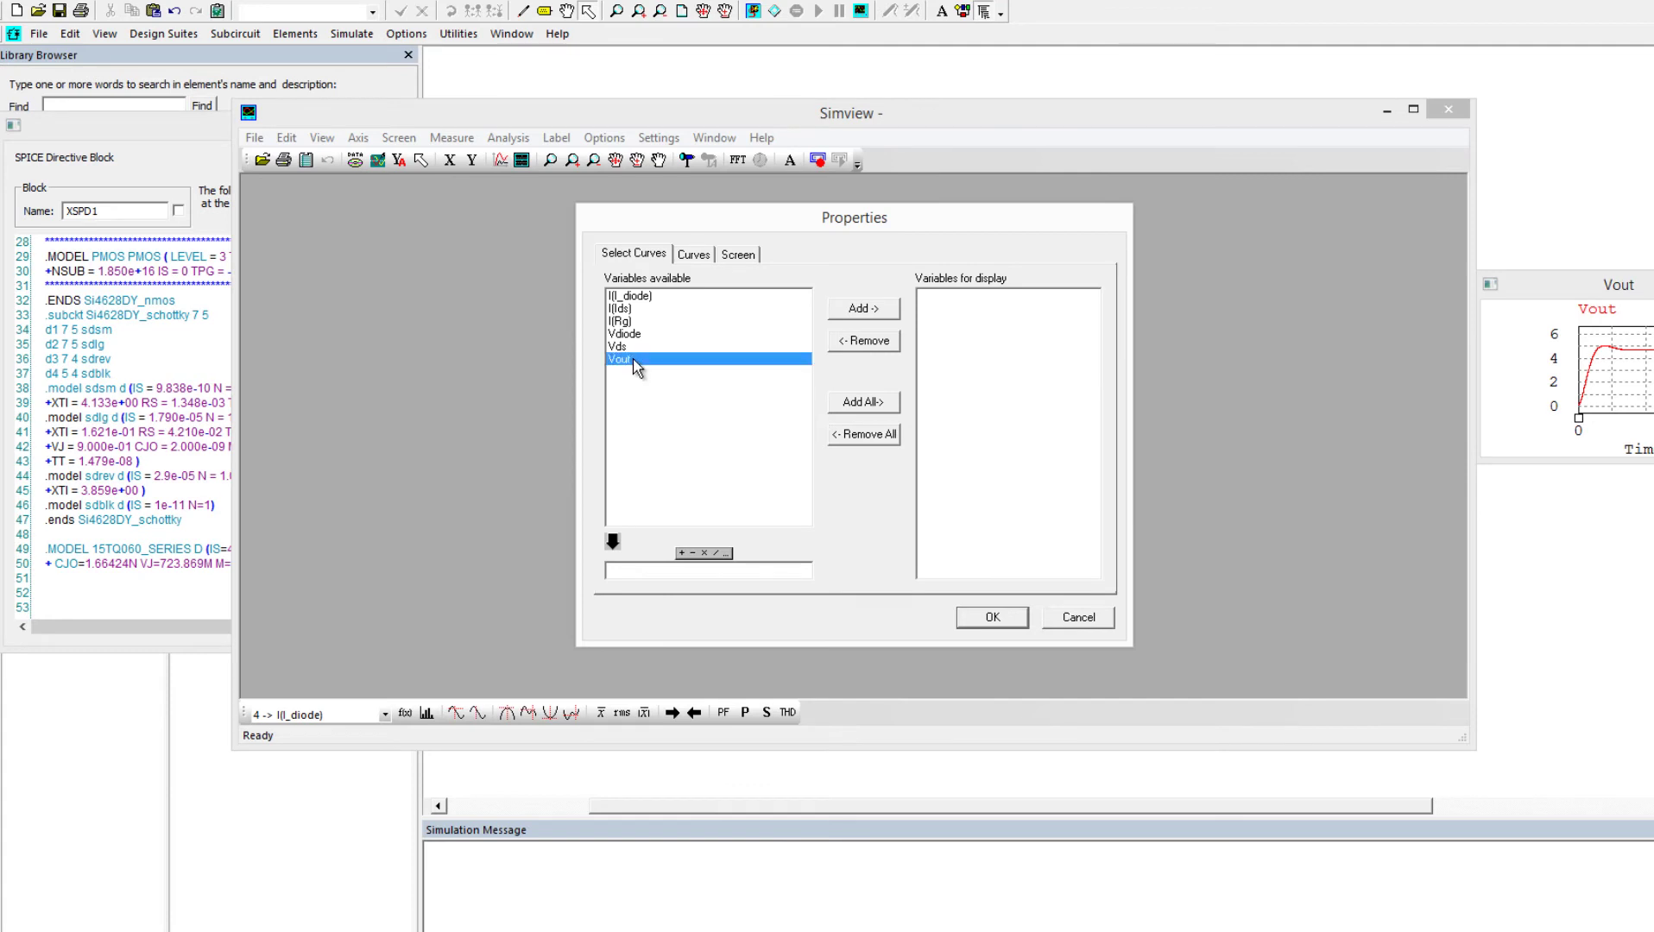
{"action": "left_click", "coordinate": [992, 618]}
{"action": "double_click", "coordinate": [772, 197]}
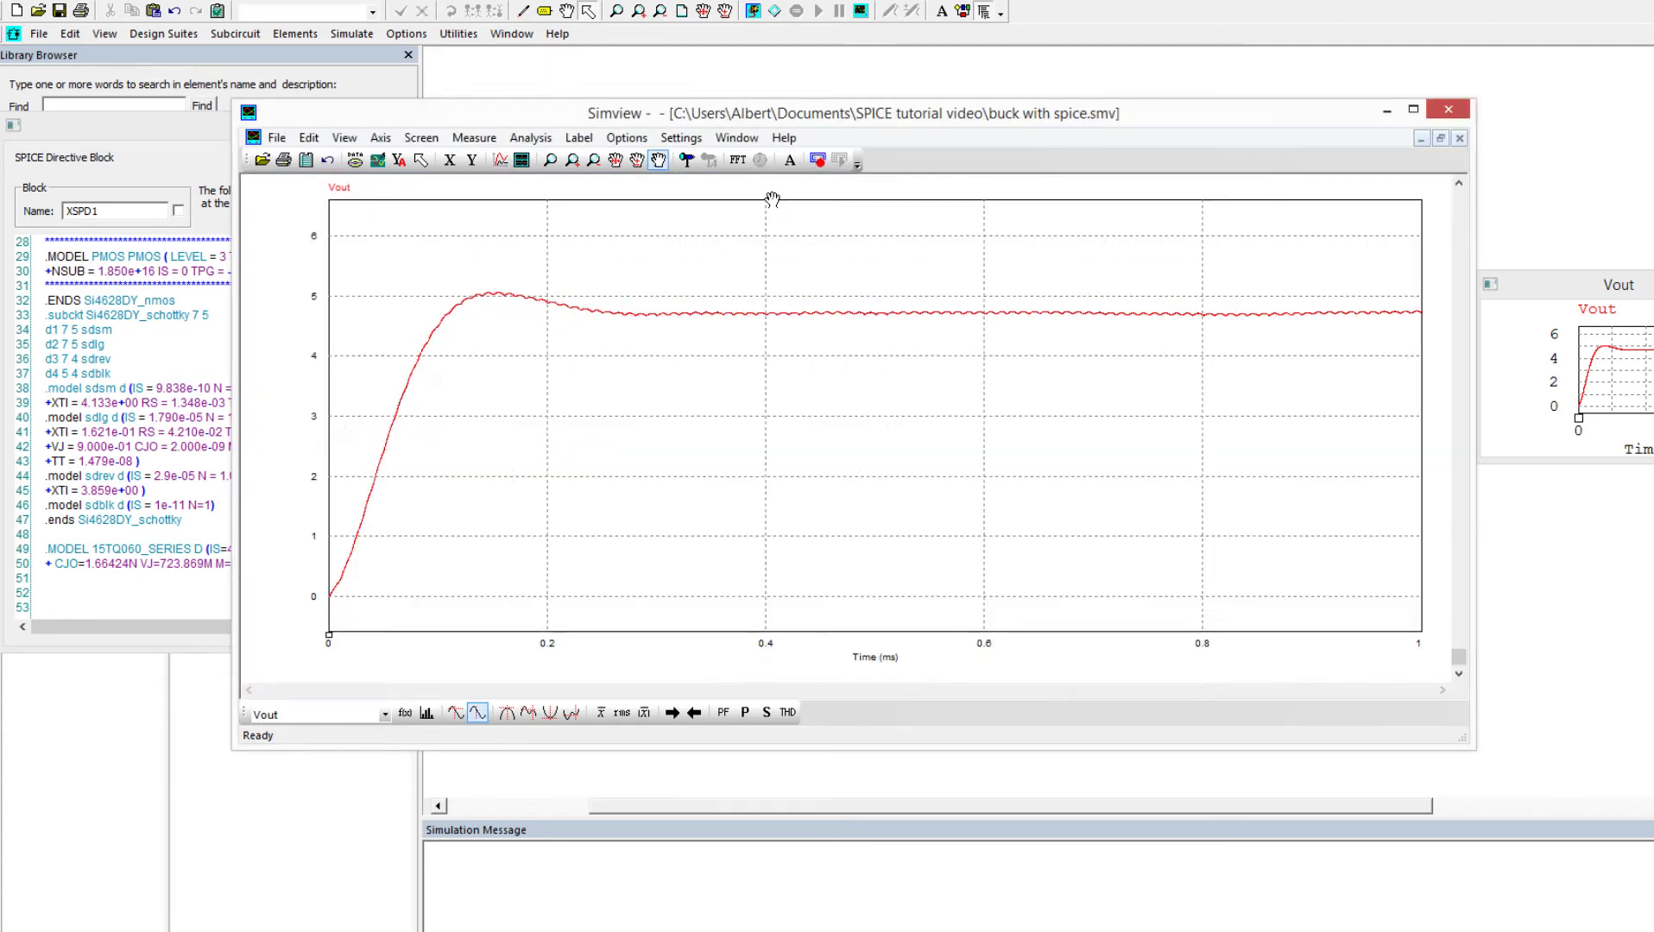
{"action": "left_click", "coordinate": [550, 160]}
{"action": "left_click_drag", "start_coordinate": [1071, 298], "coordinate": [1219, 392]}
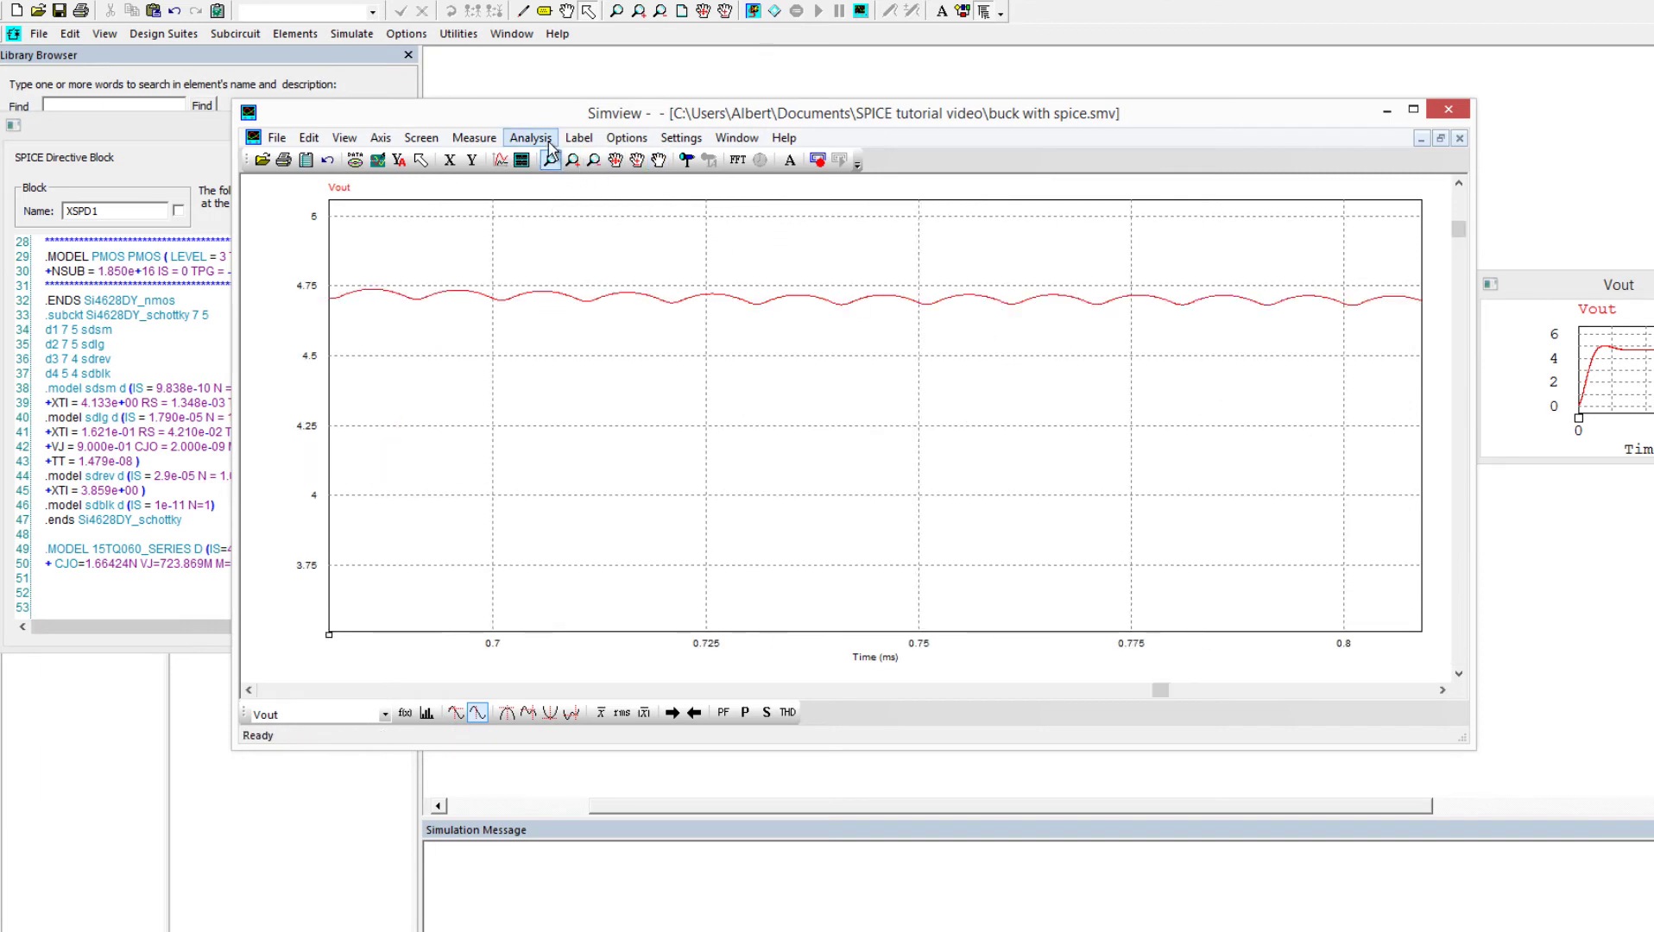
{"action": "left_click", "coordinate": [398, 160]}
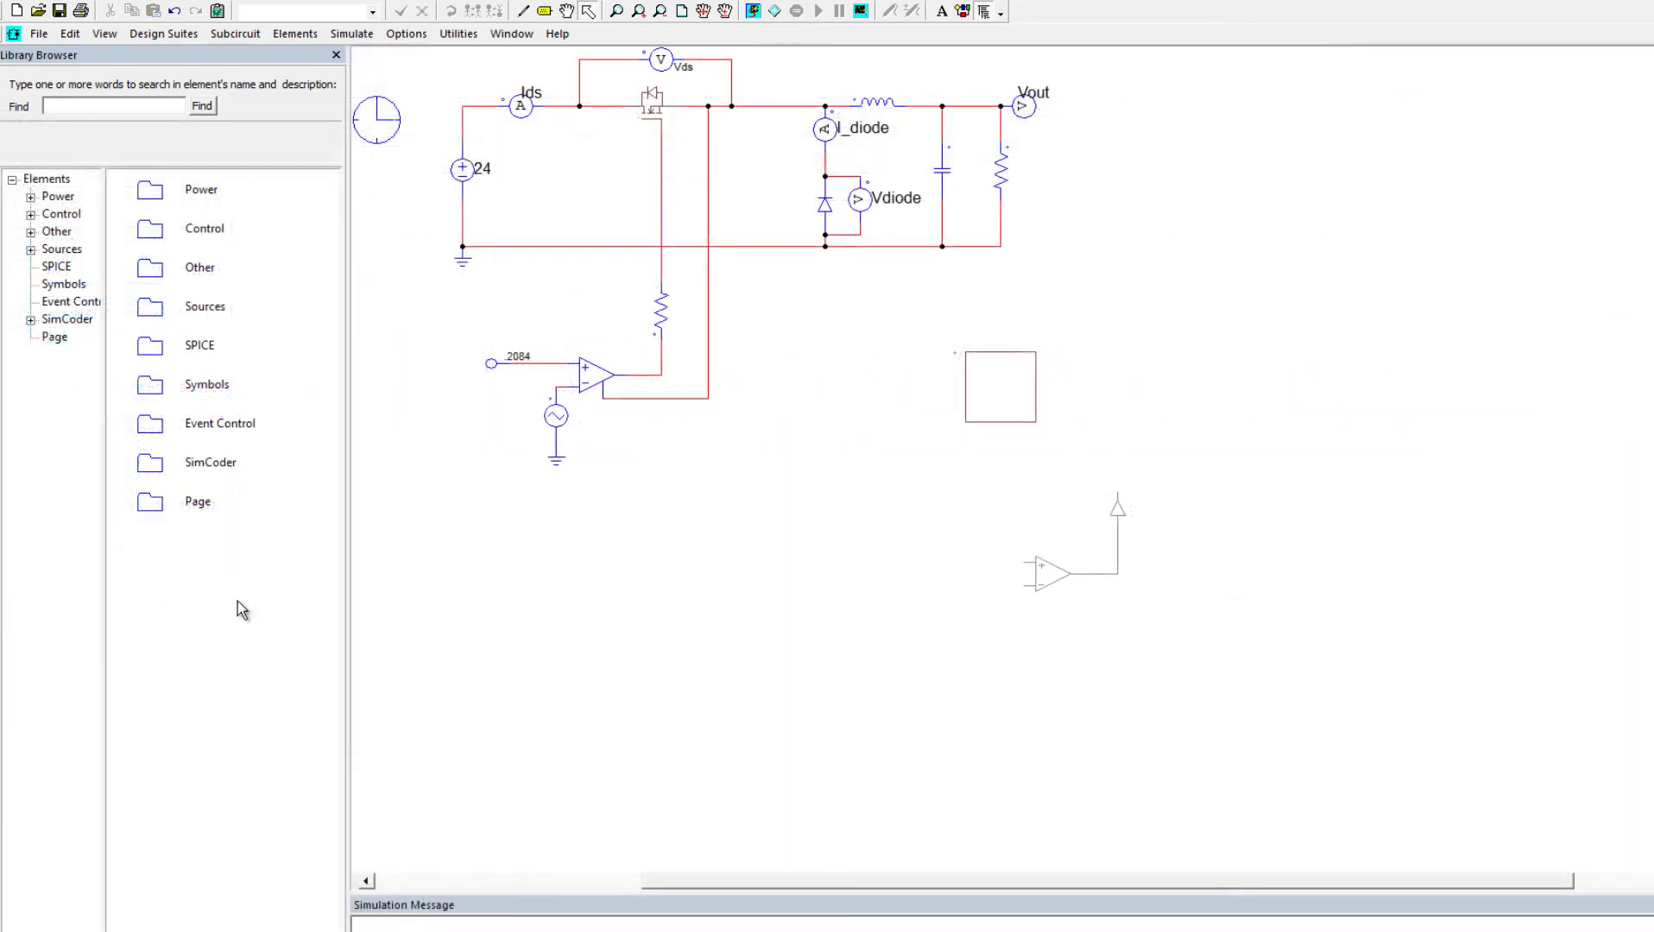
- Review the directive code and the diode's SPICE model list, leaving them unchanged
{"action": "double_click", "coordinate": [975, 404]}
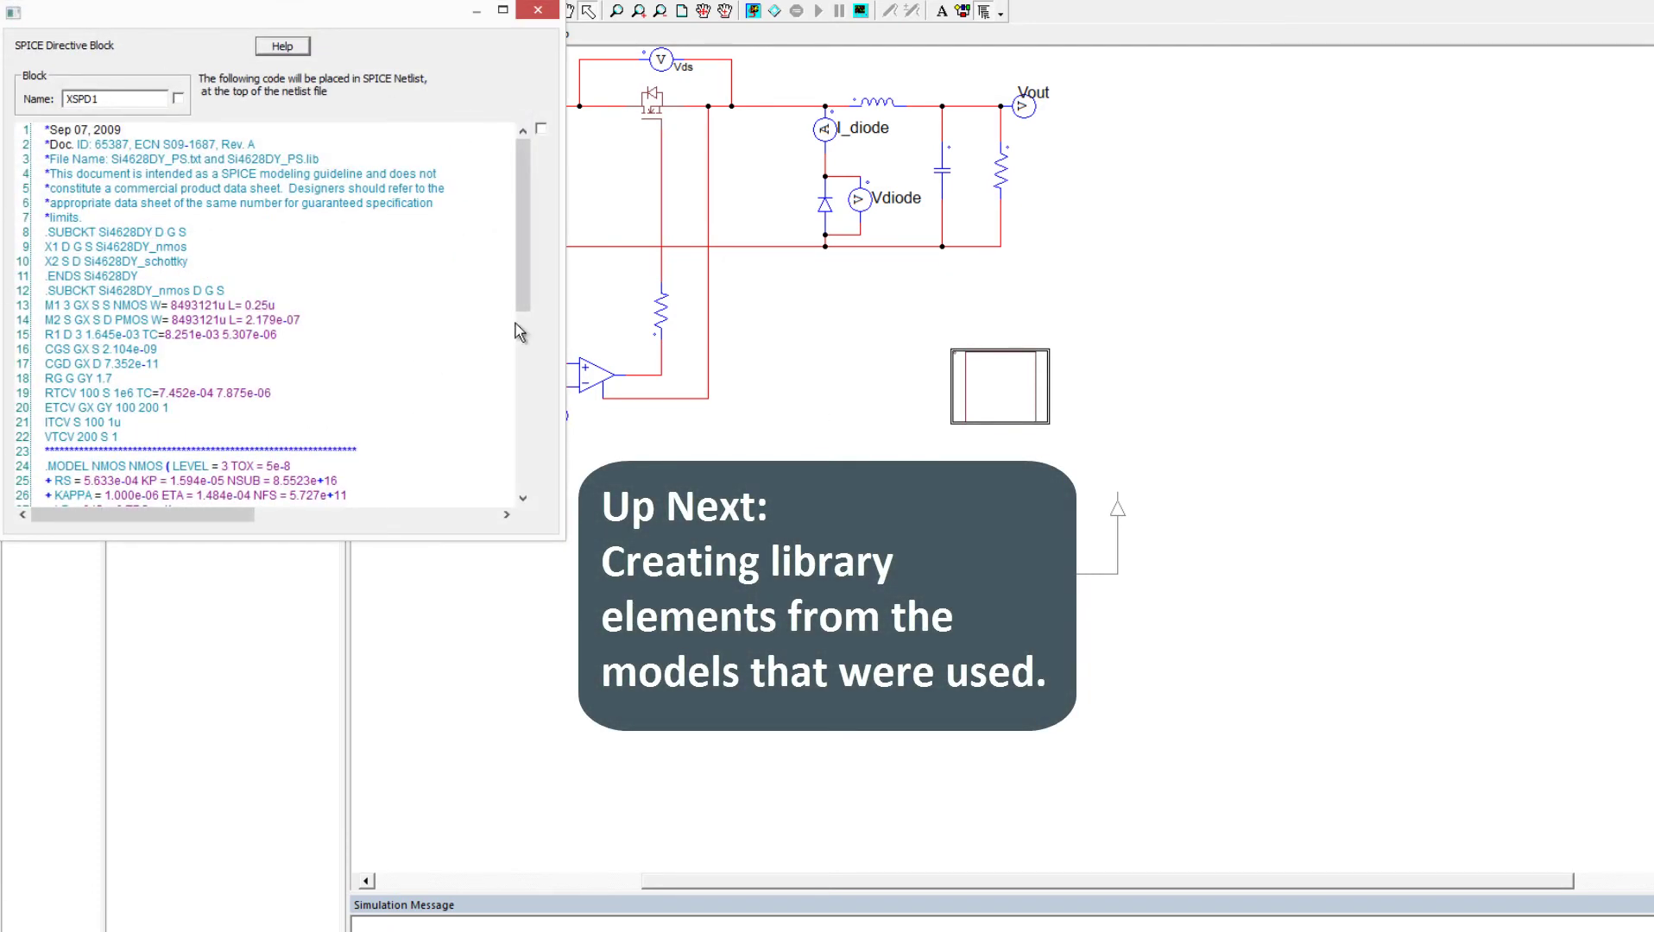
{"action": "left_click_drag", "start_coordinate": [518, 183], "coordinate": [549, 10]}
{"action": "left_click", "coordinate": [547, 11]}
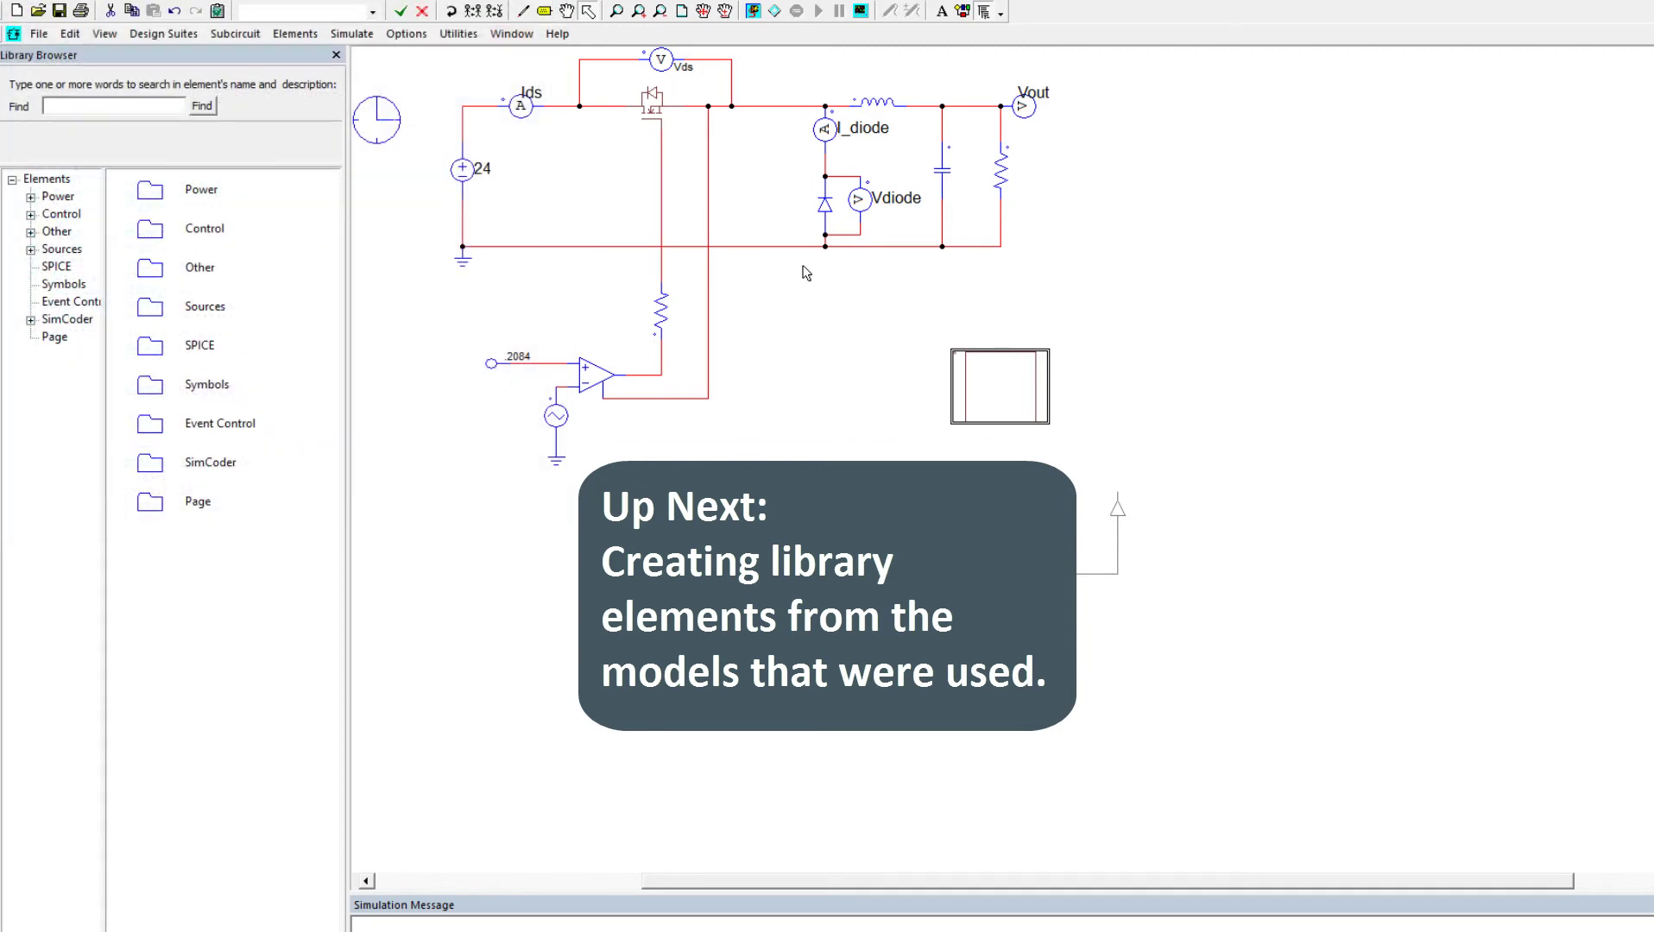
{"action": "left_click", "coordinate": [826, 296]}
{"action": "double_click", "coordinate": [826, 205]}
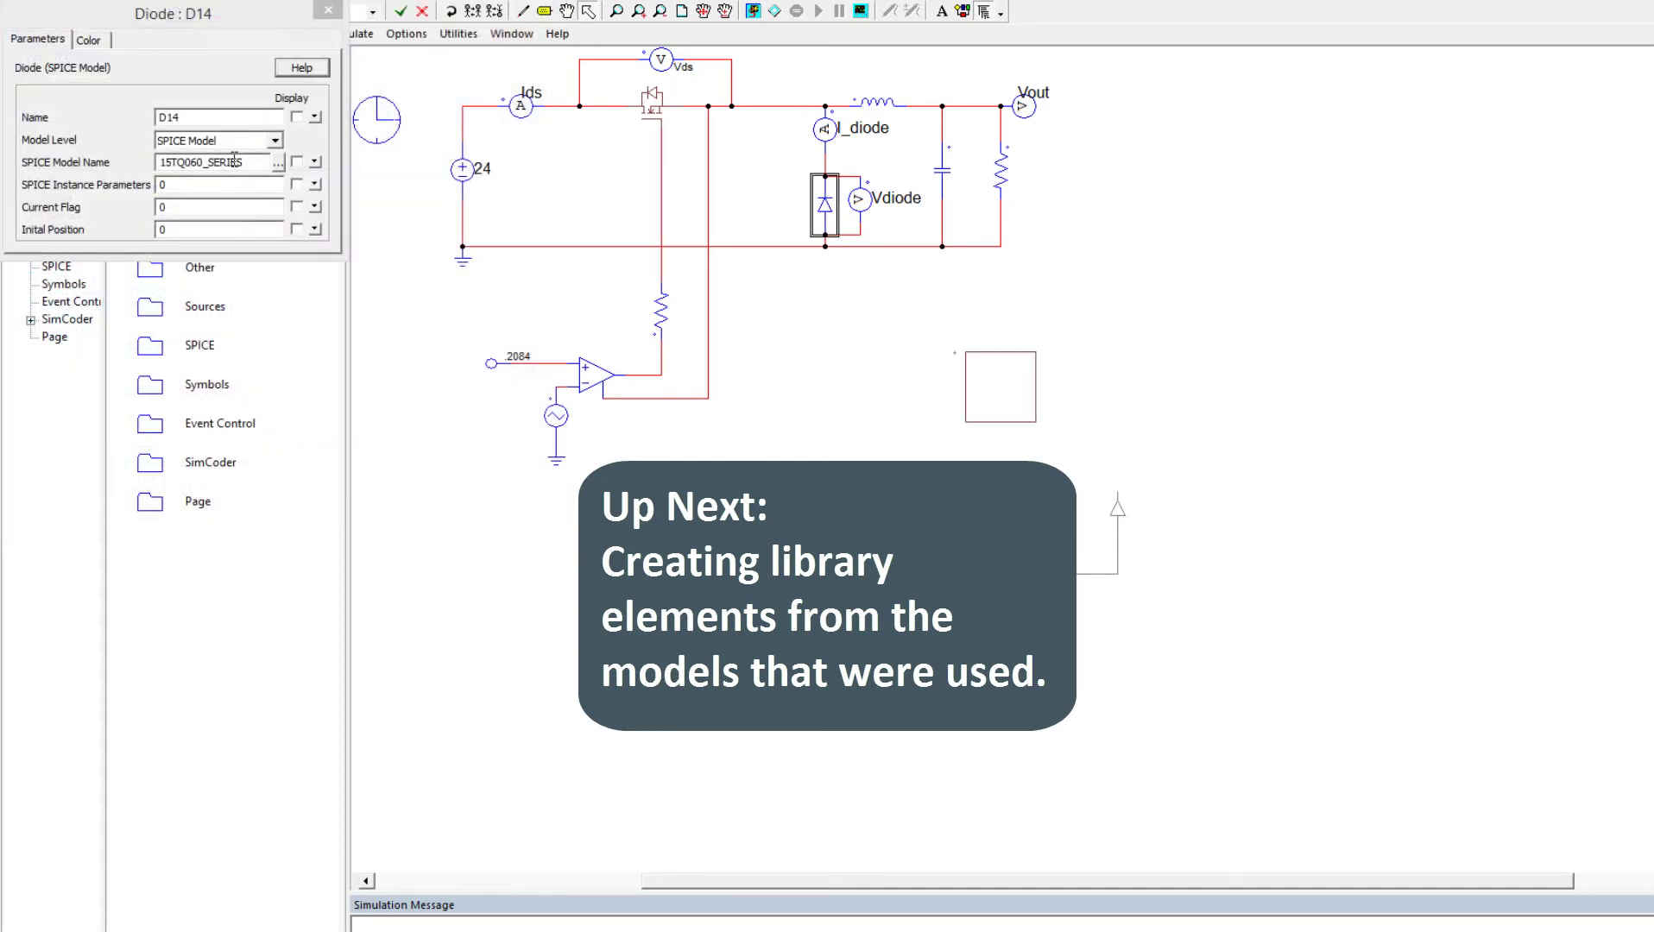
{"action": "left_click", "coordinate": [277, 164]}
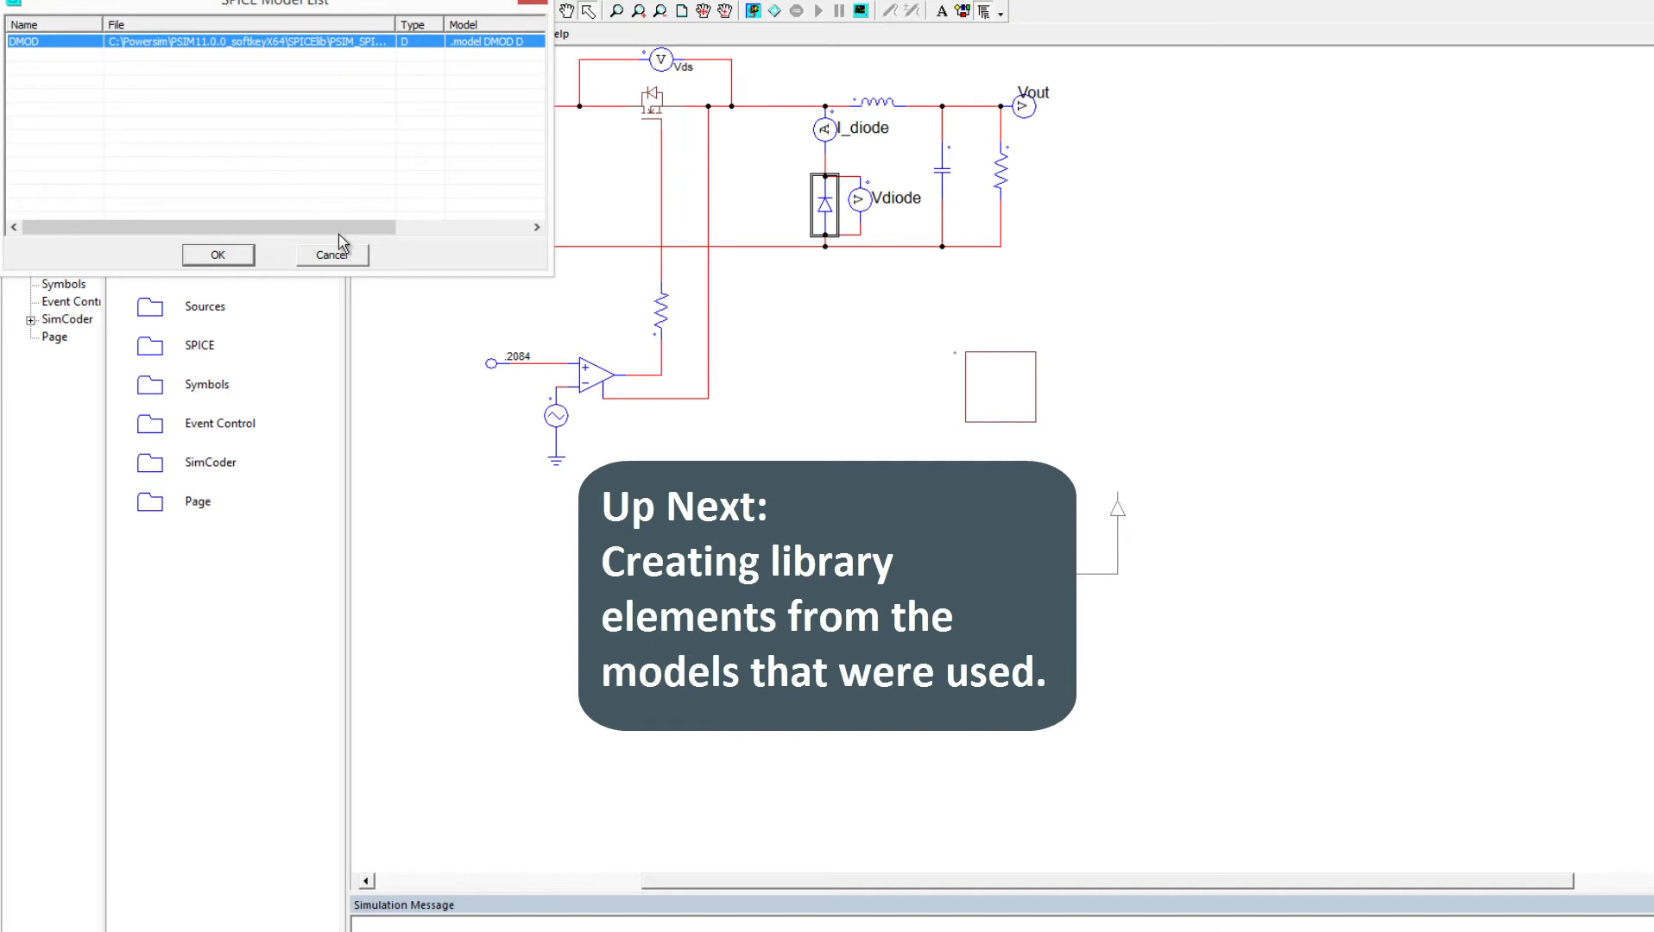
{"action": "left_click", "coordinate": [331, 255]}
- Inspect the MOSFET subcircuit's SPICE elements, then select all code in directive block XSPD1
{"action": "left_click", "coordinate": [653, 105]}
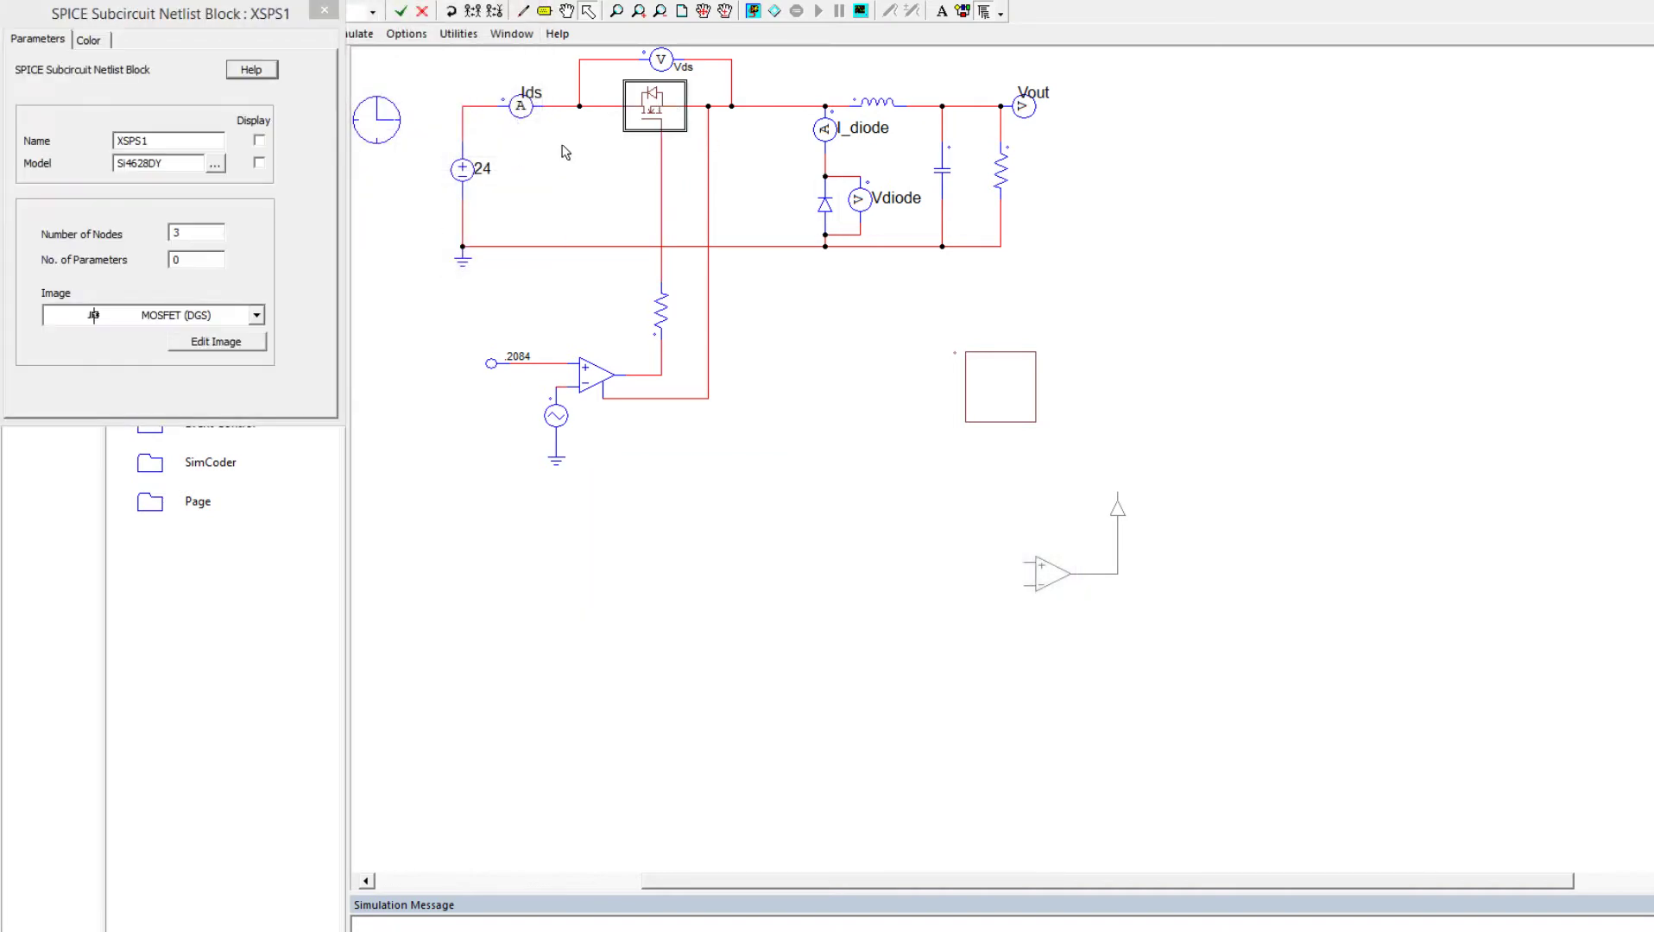
{"action": "left_click", "coordinate": [216, 165]}
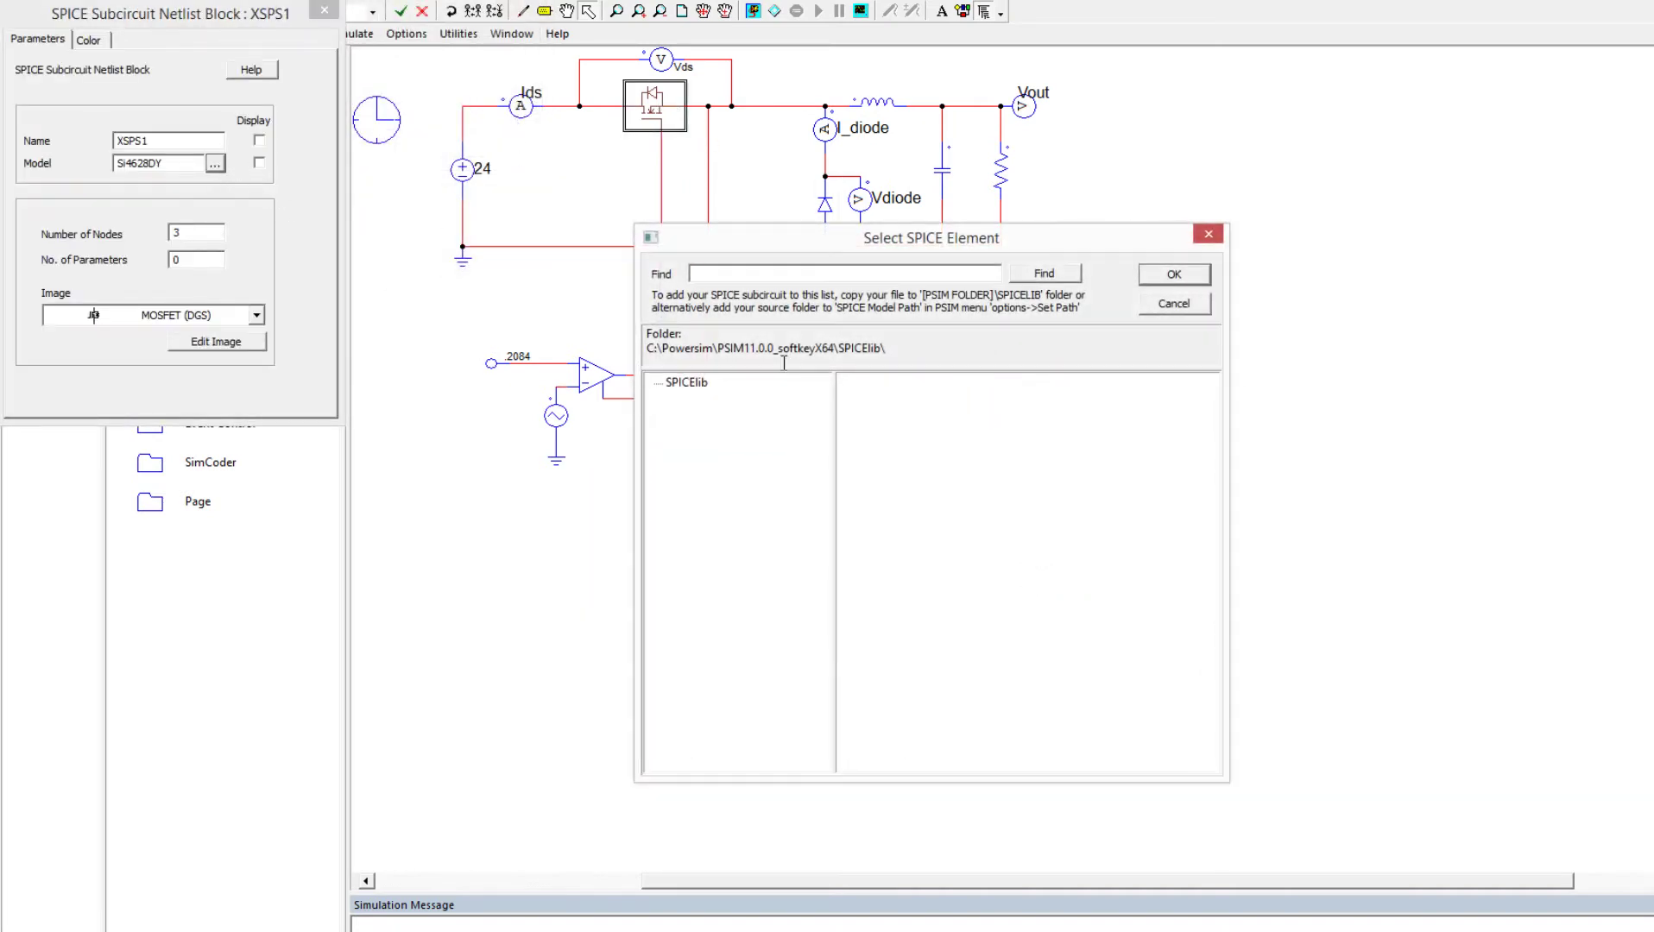
{"action": "left_click", "coordinate": [1212, 239]}
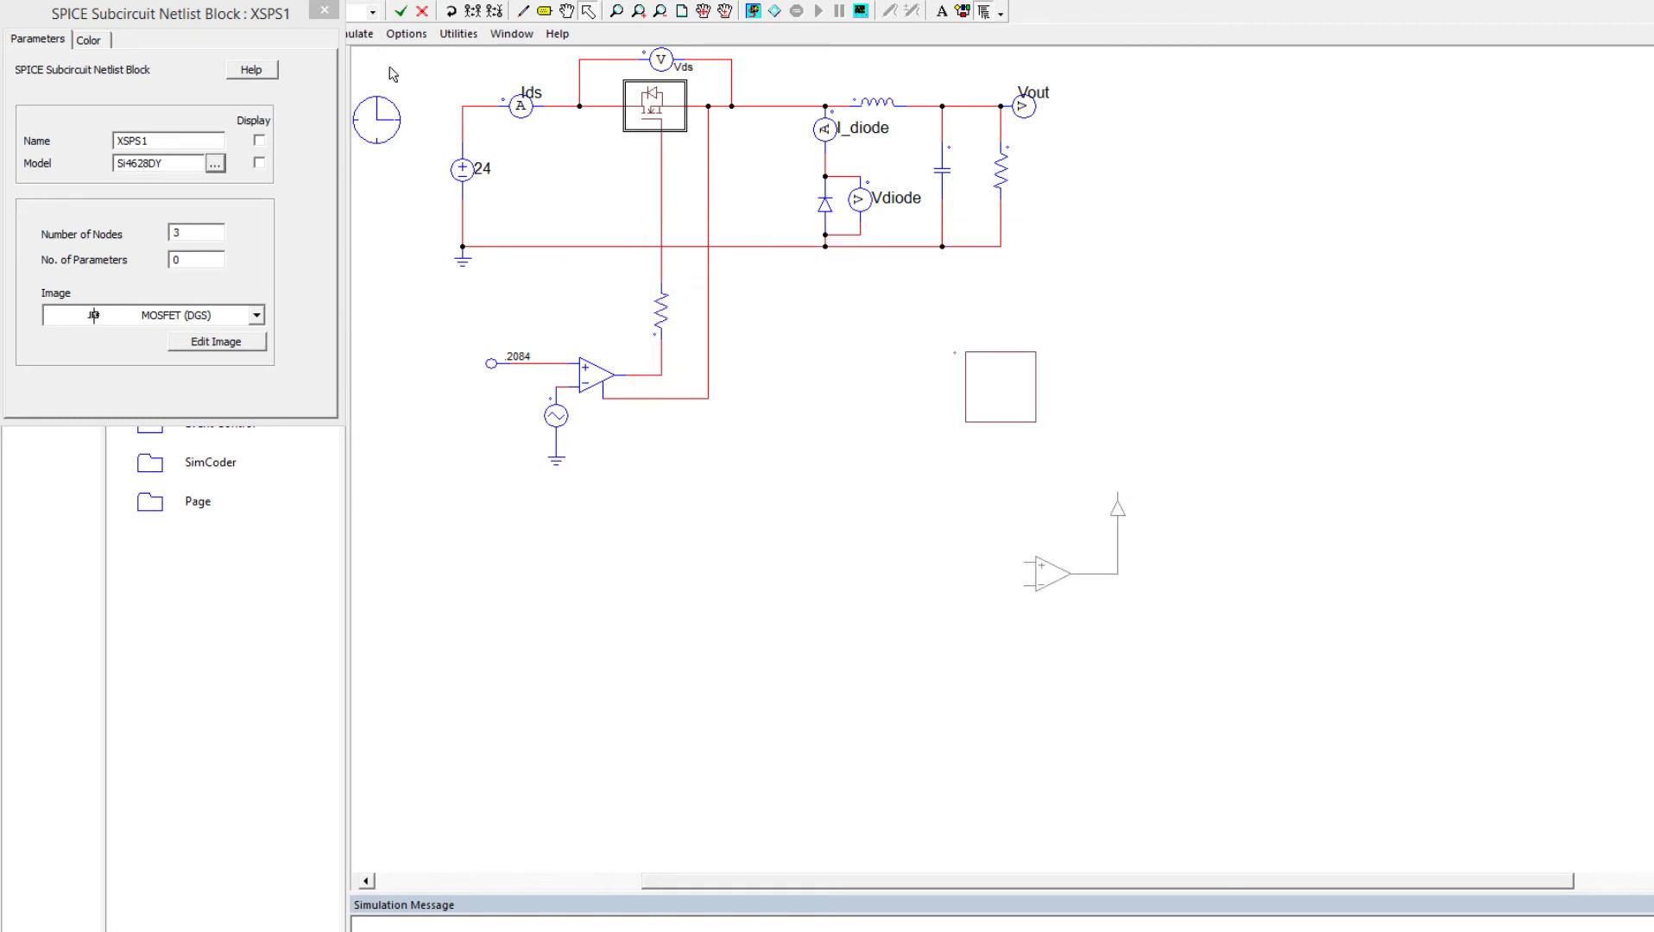
{"action": "left_click", "coordinate": [324, 10]}
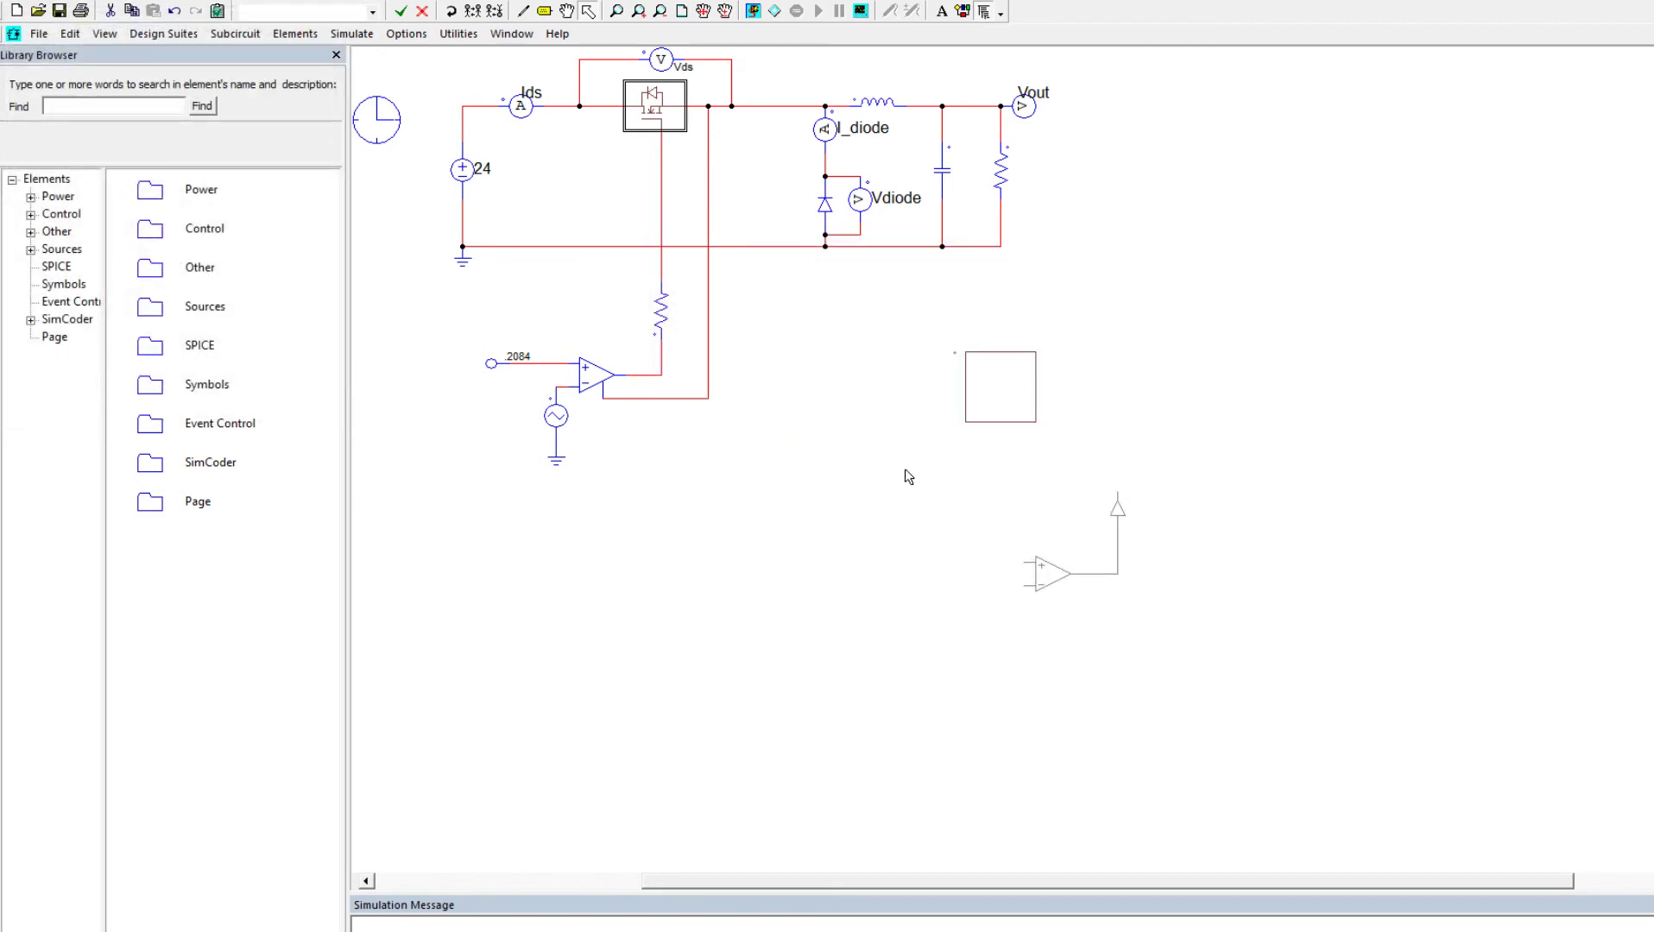
{"action": "double_click", "coordinate": [1023, 369]}
{"action": "key", "text": "ctrl+a"}
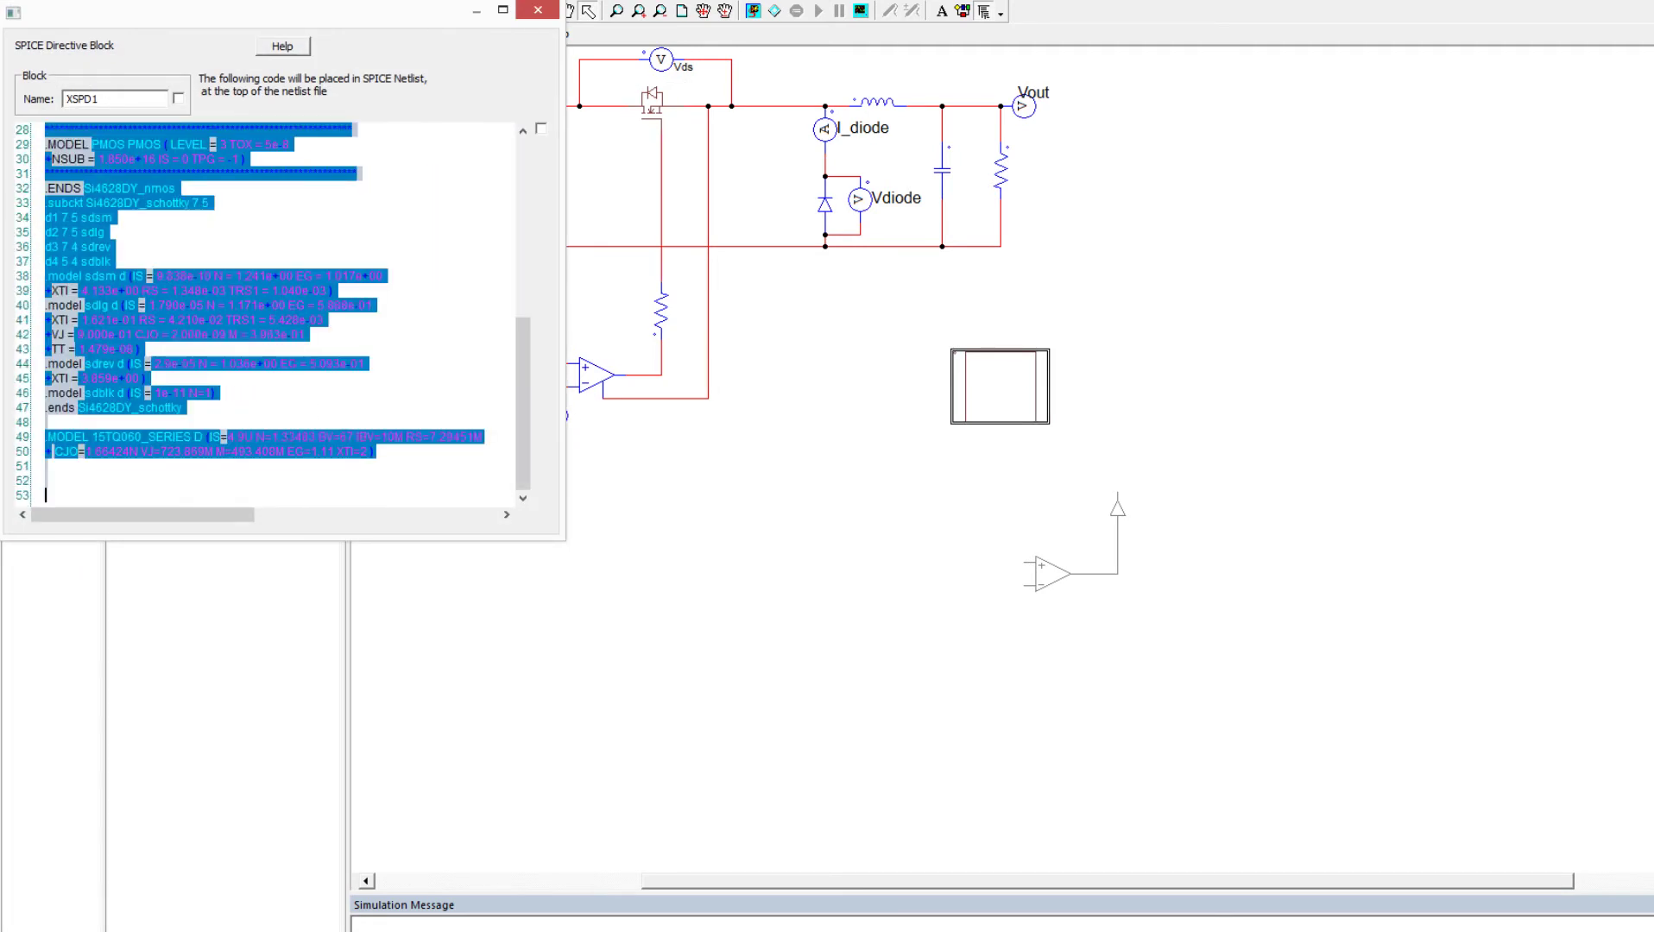
- Create a new text document named videomodels.txt in the SPICE tutorial video folder
{"action": "key", "text": "alt+Tab"}
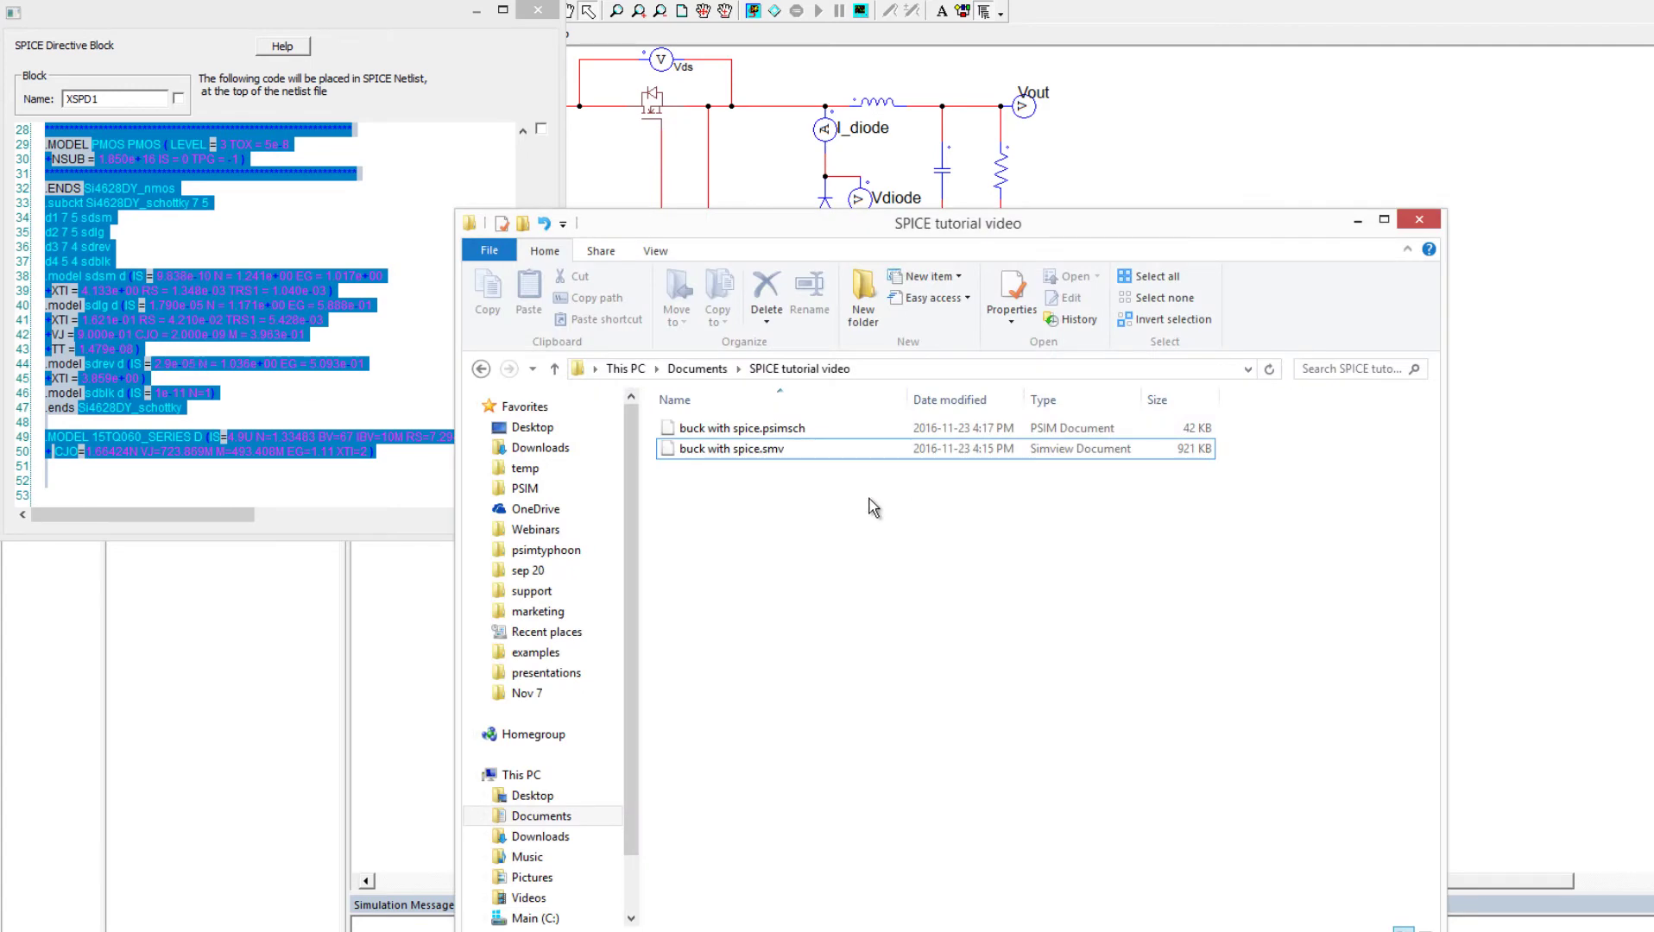
{"action": "right_click", "coordinate": [813, 534]}
{"action": "mouse_move", "coordinate": [957, 768]}
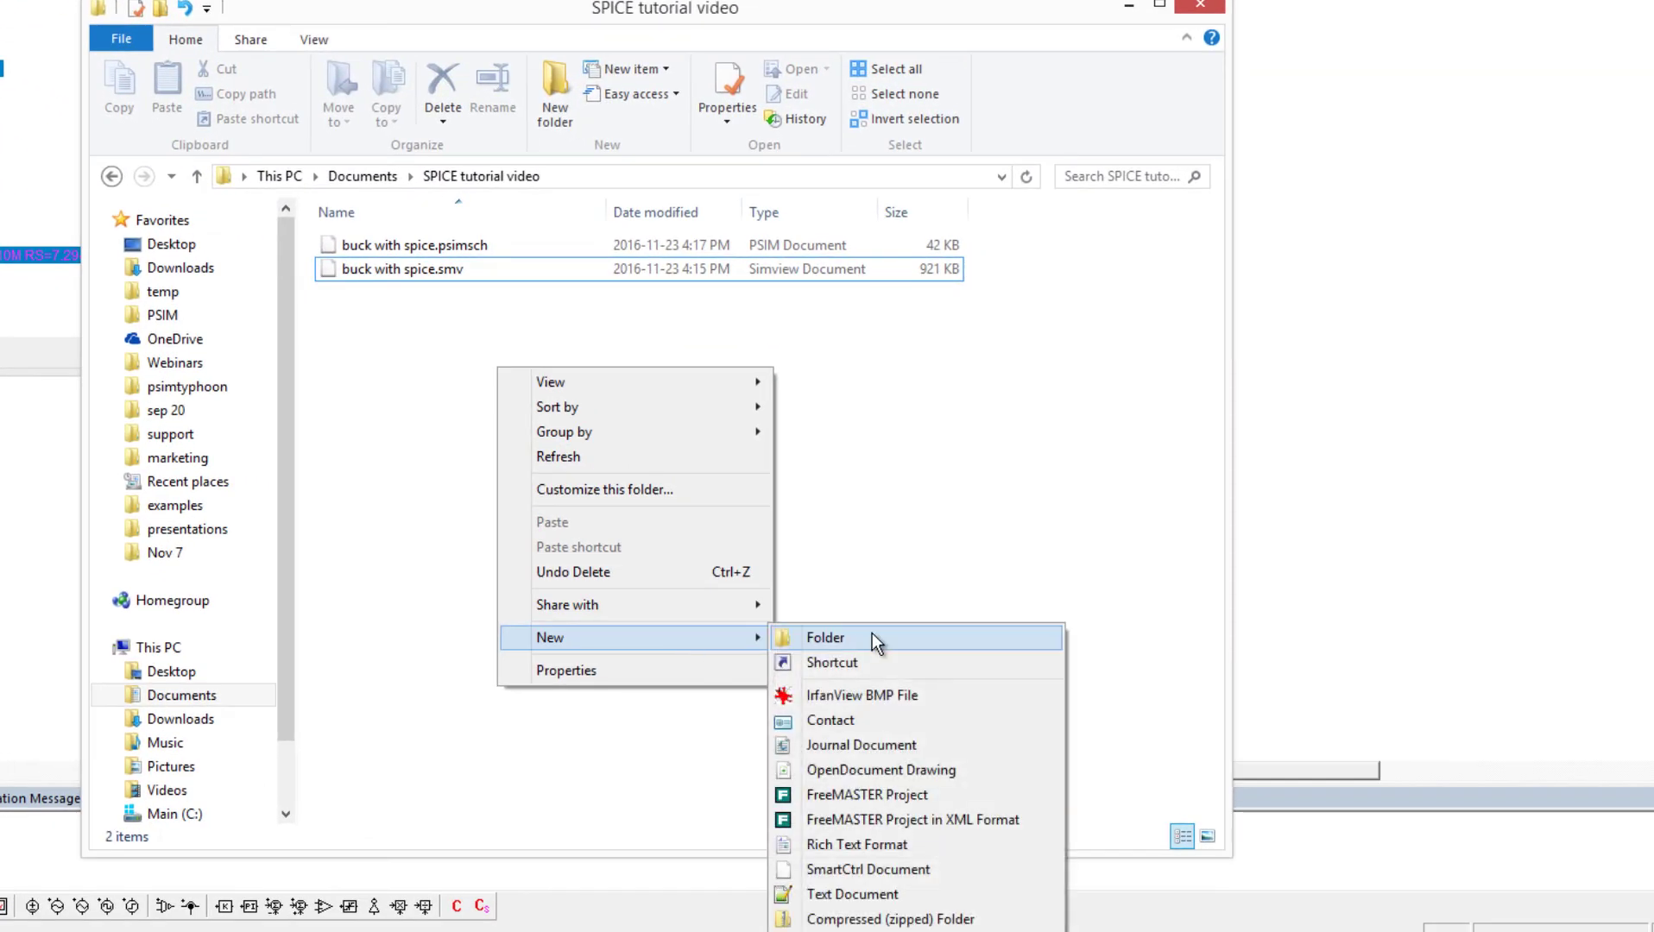
{"action": "left_click", "coordinate": [915, 902]}
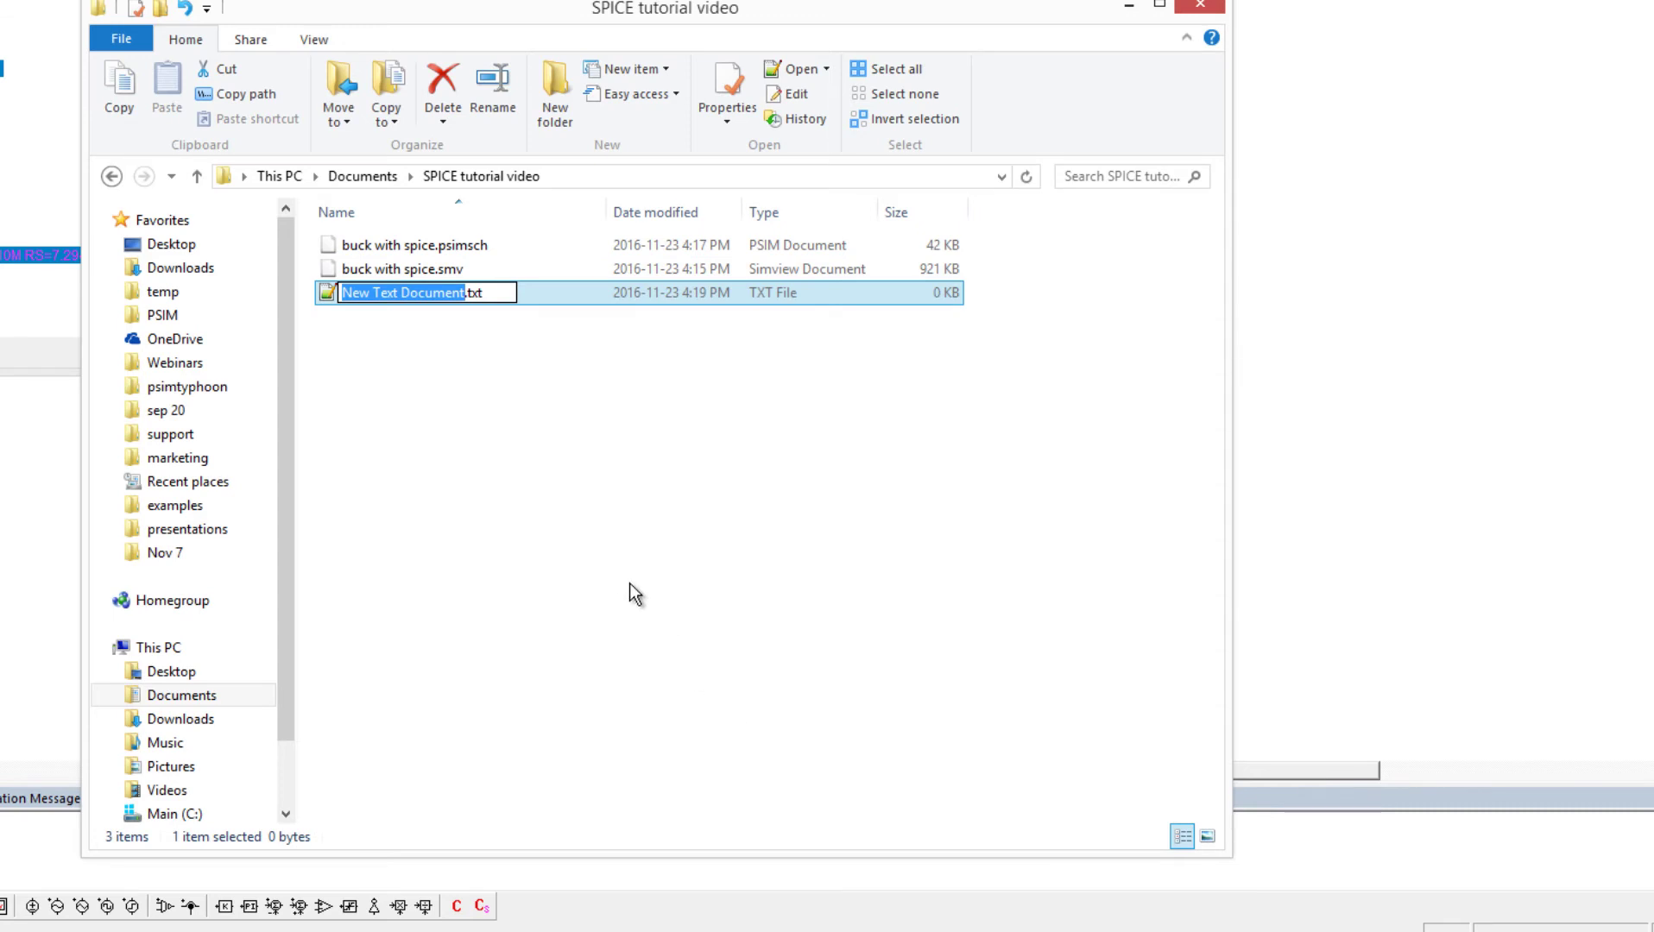
{"action": "type", "text": "video"}
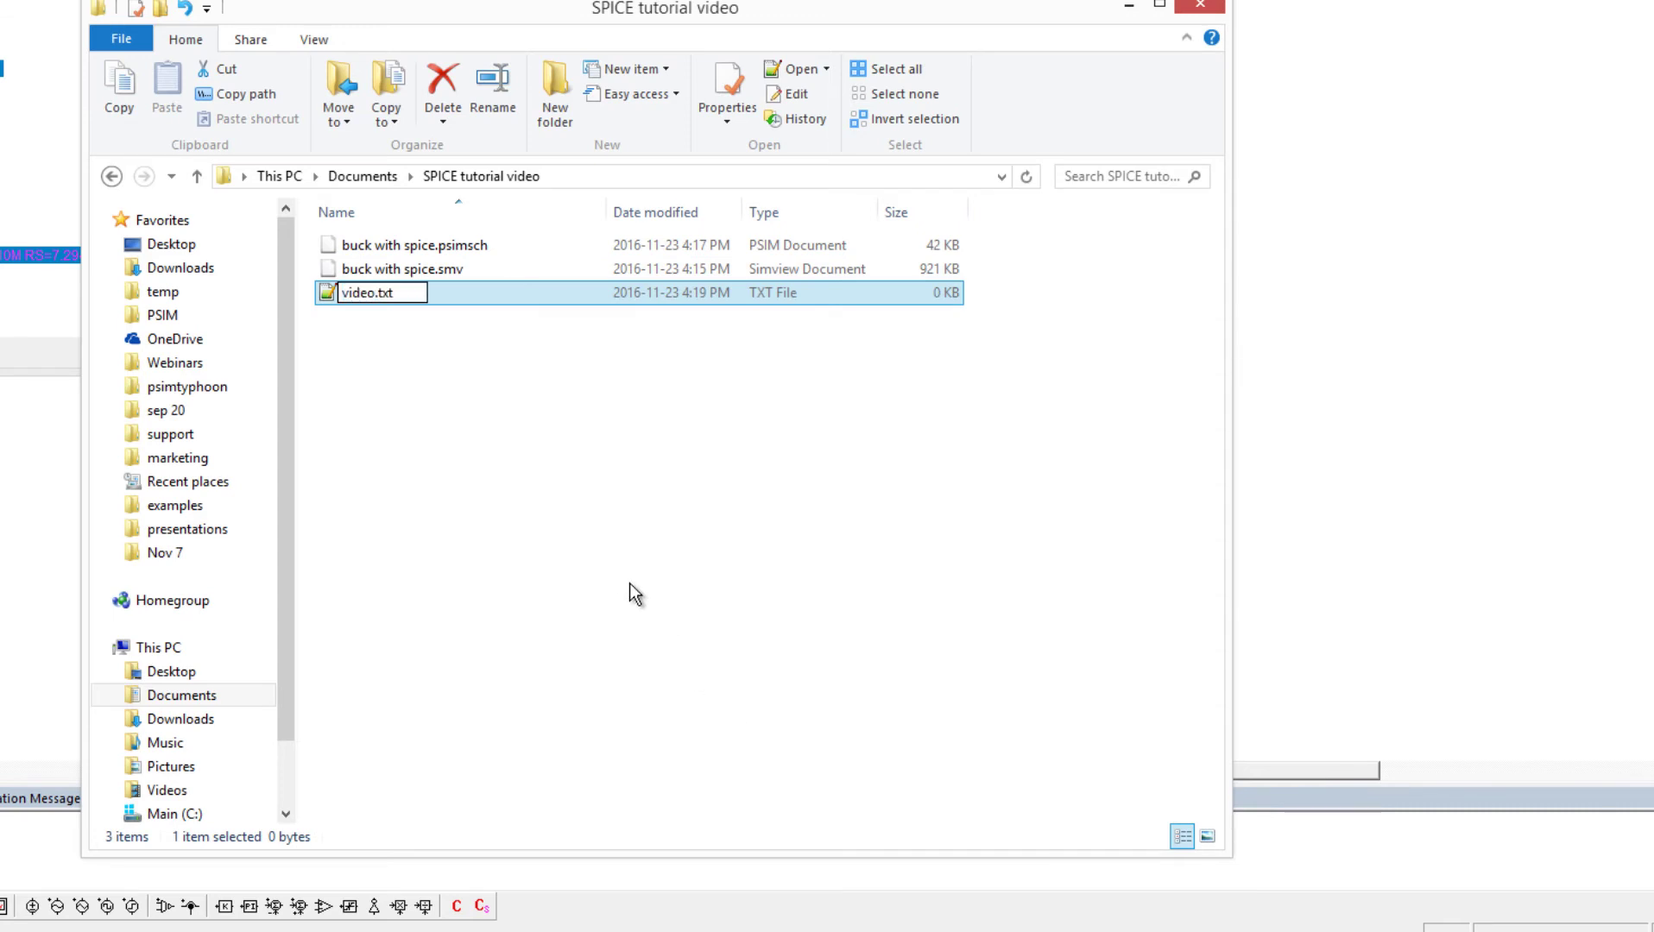
{"action": "type", "text": "models"}
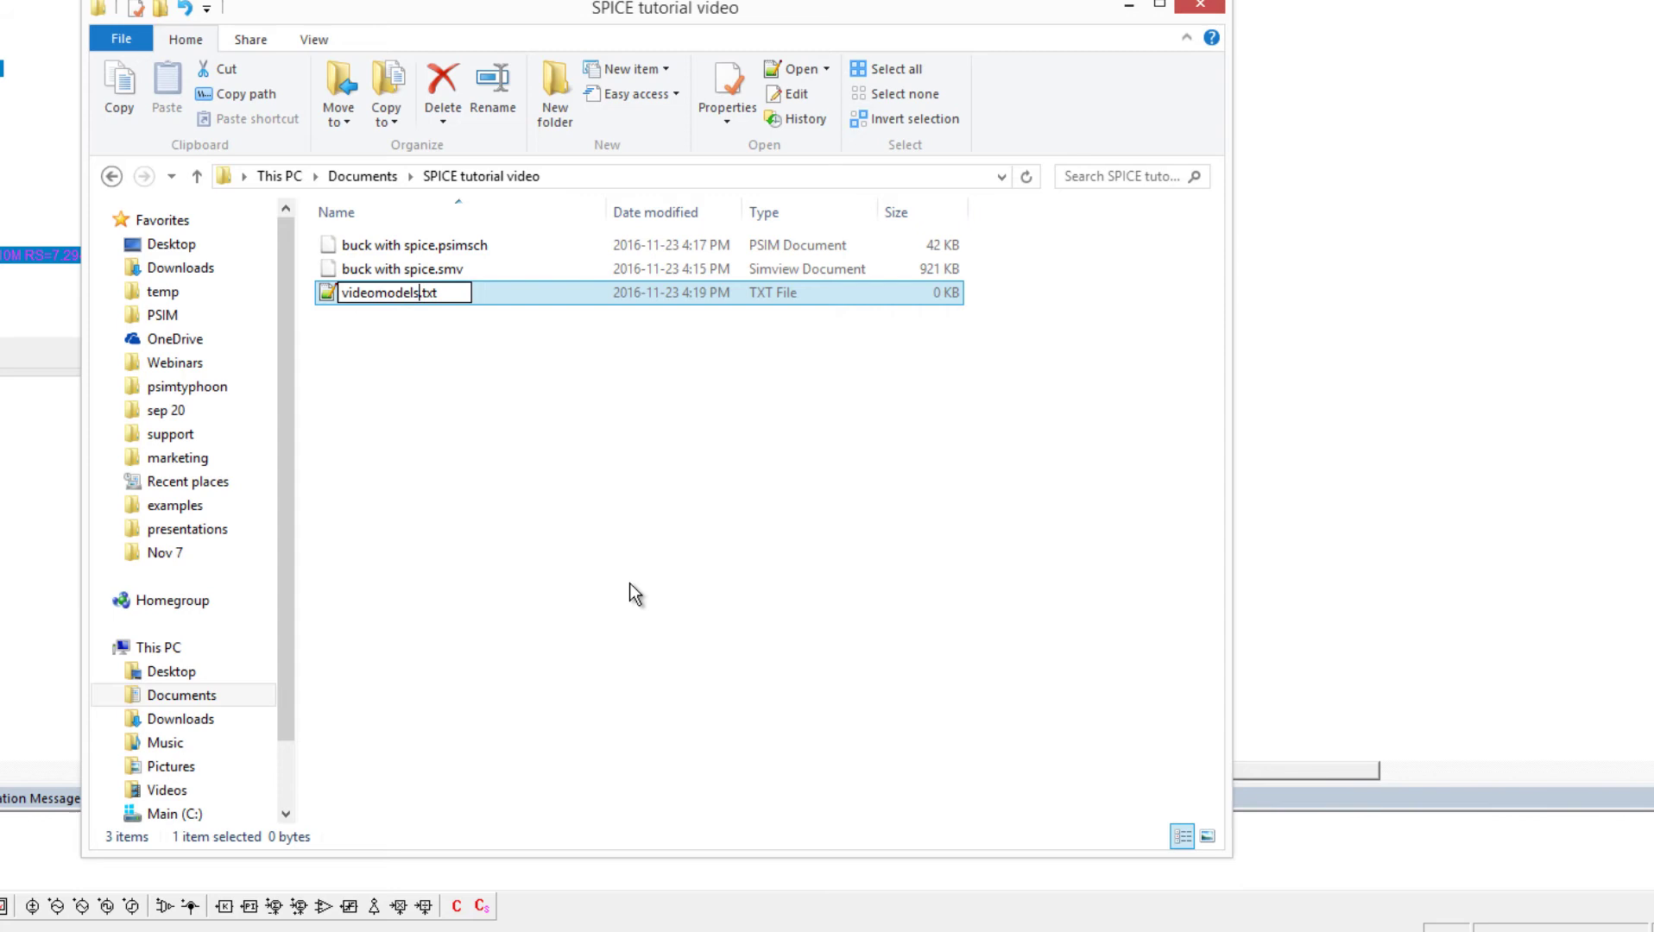
{"action": "key", "text": "Return"}
{"action": "key", "text": "Return"}
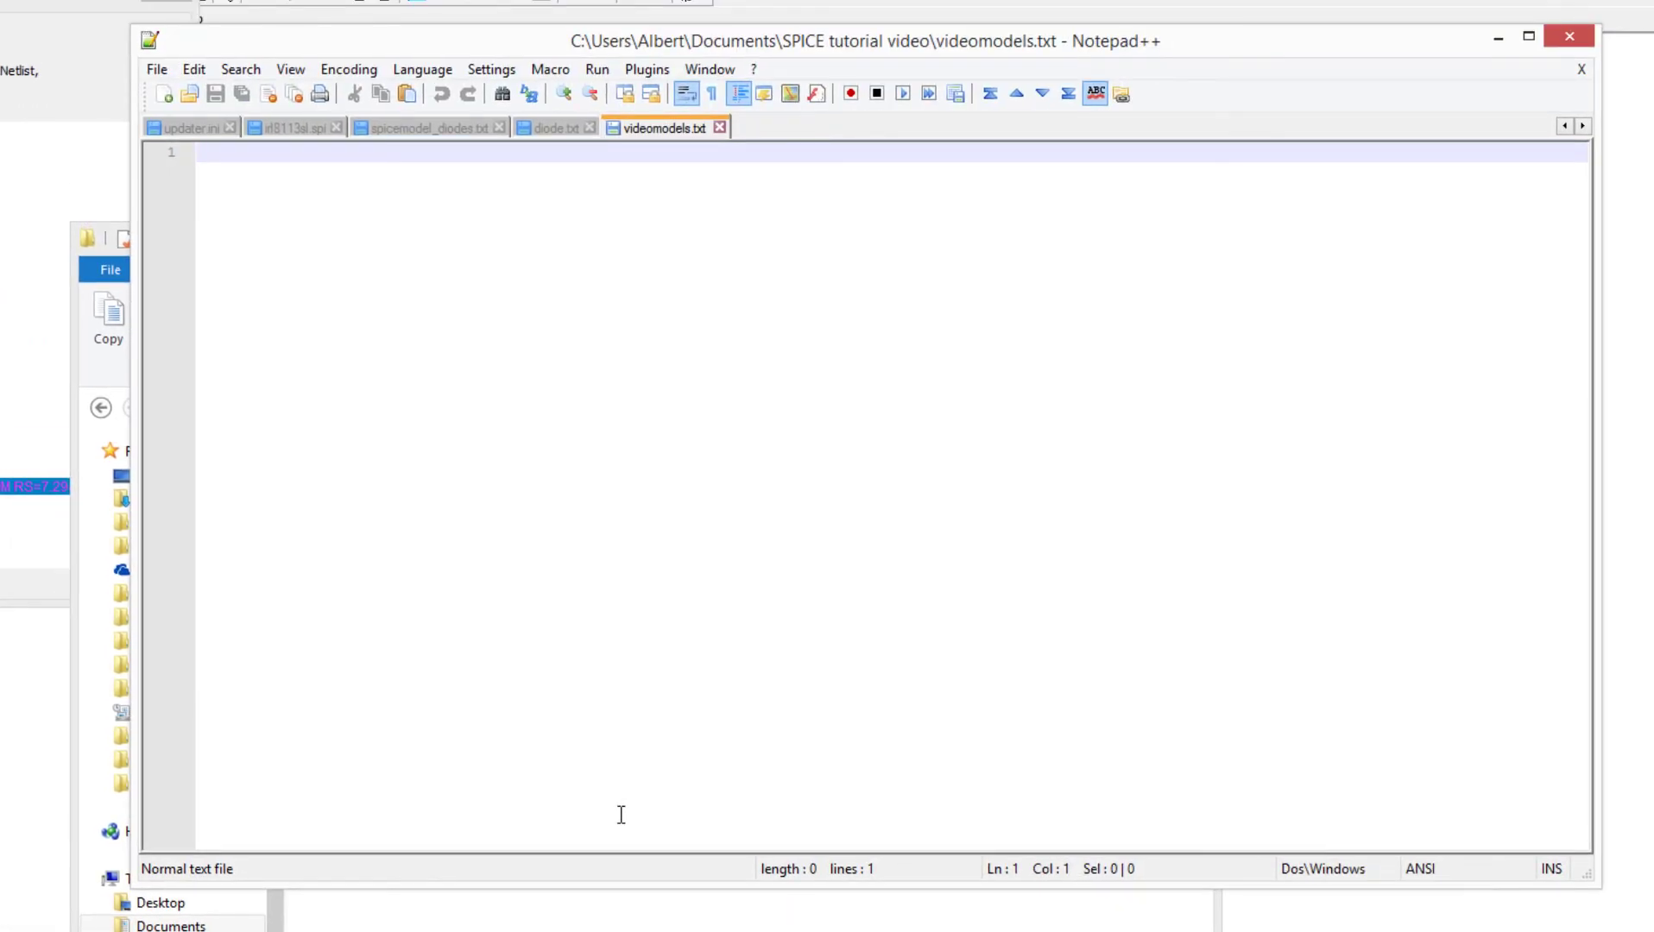
- Paste the copied SPICE model code into videomodels.txt and save it
{"action": "key", "text": "ctrl+v"}
{"action": "left_click", "coordinate": [1015, 614]}
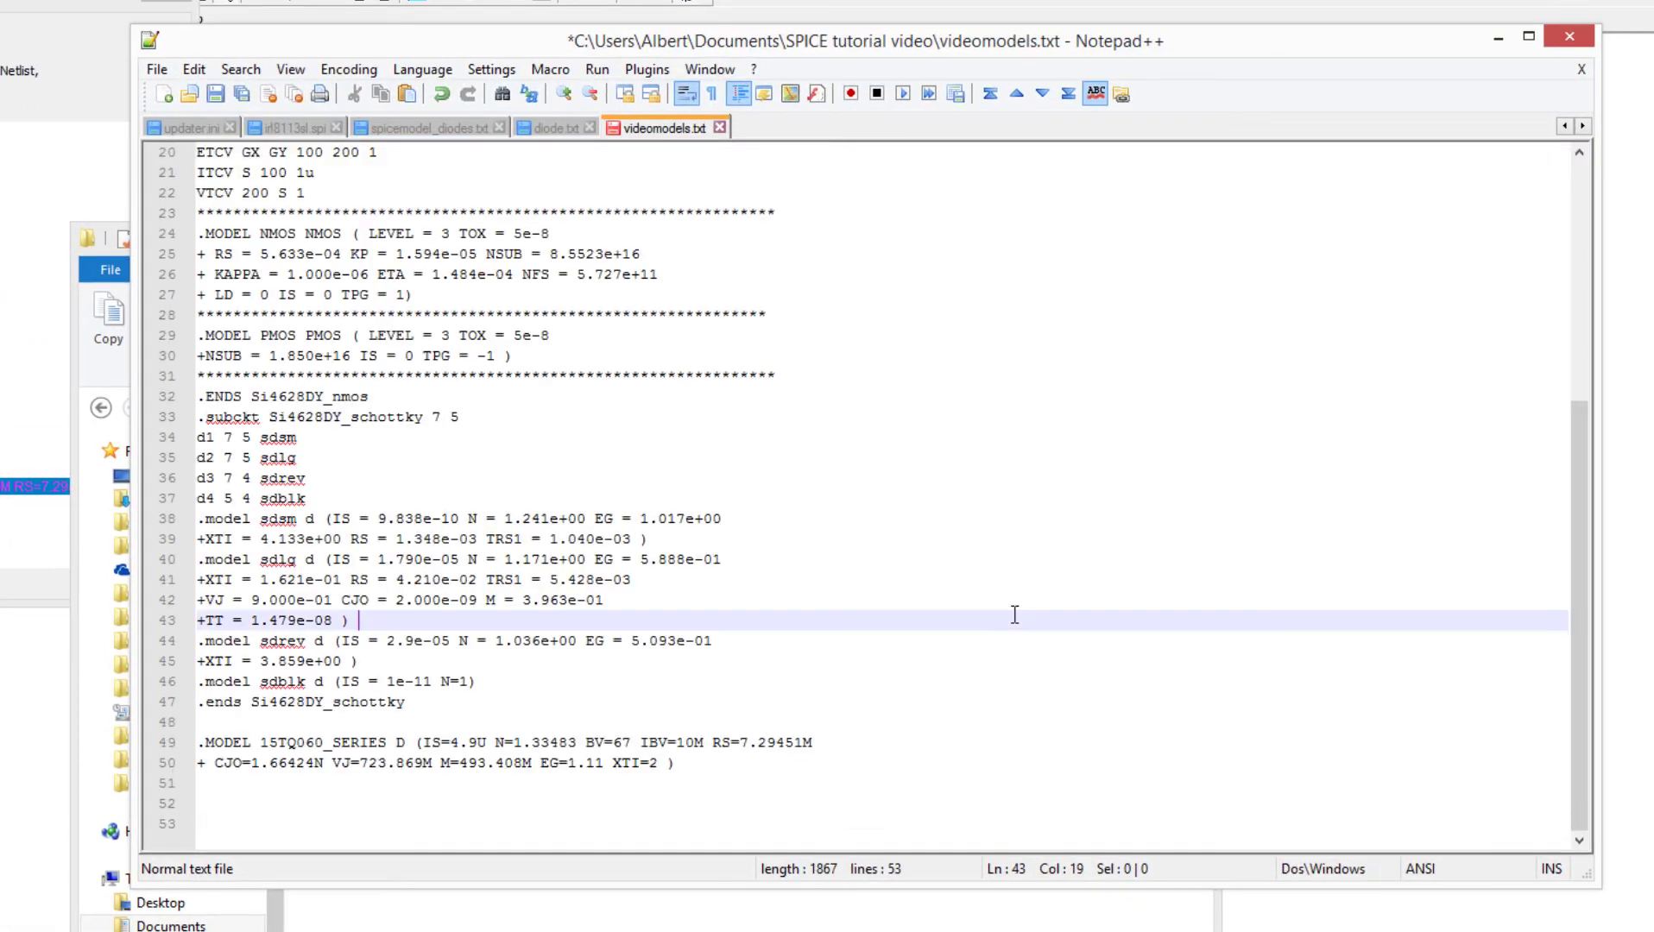
{"action": "key", "text": "ctrl+s"}
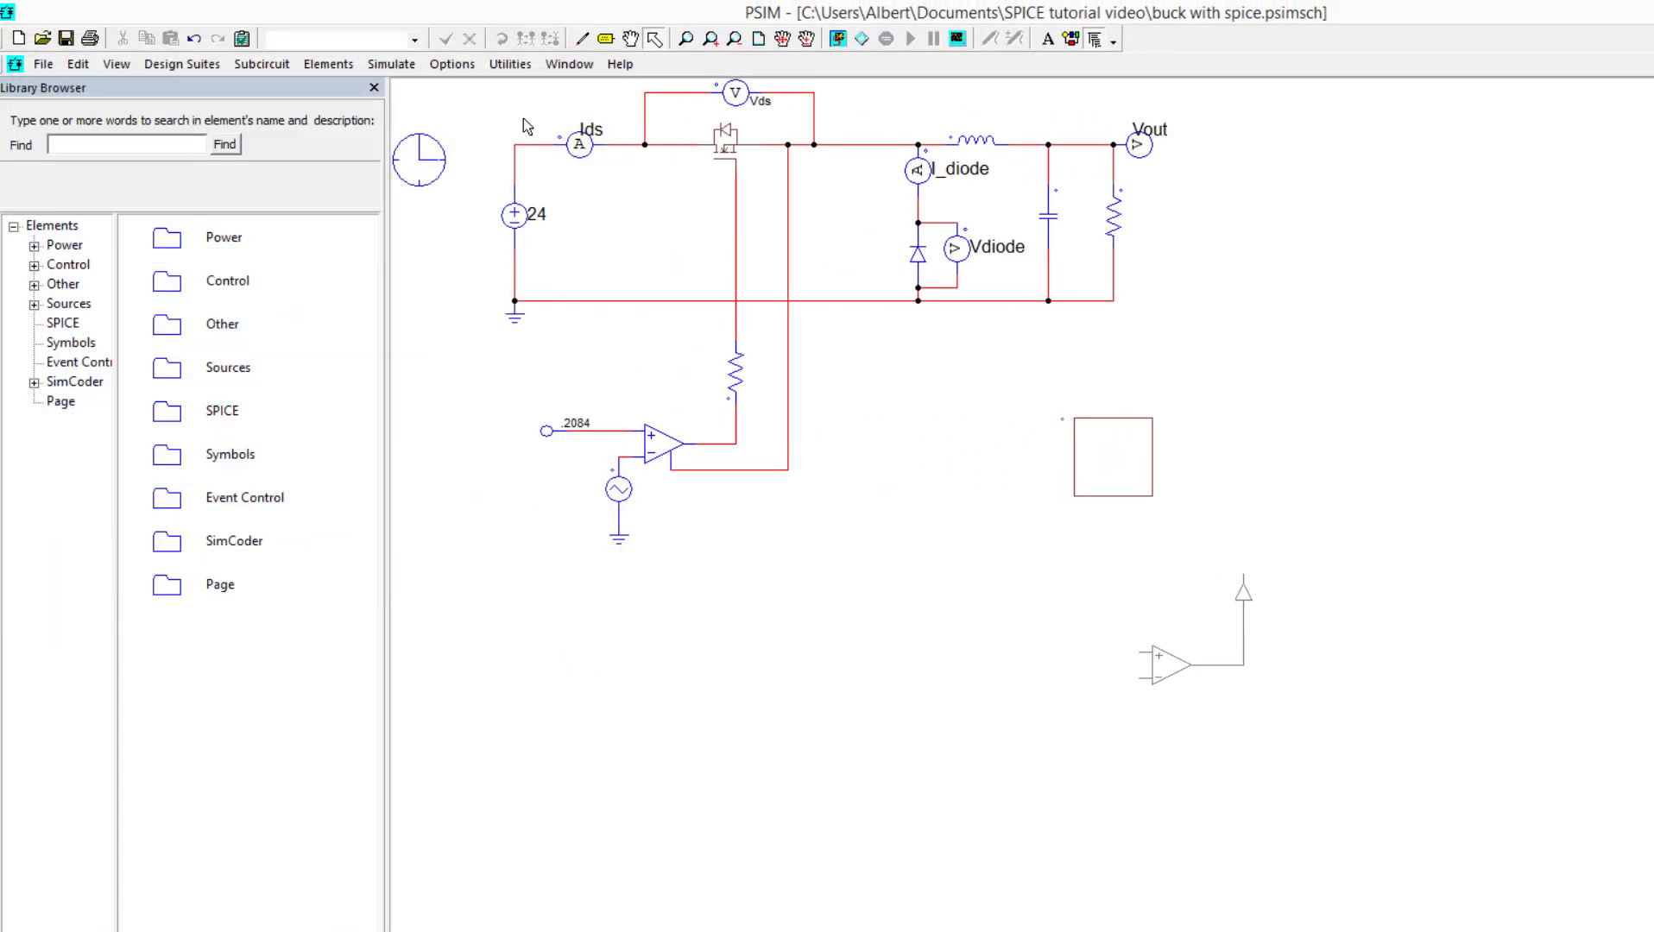
- Add the Documents\SPICE tutorial video folder to PSIM's SPICE Model Path and save the paths
{"action": "left_click", "coordinate": [460, 67]}
{"action": "left_click", "coordinate": [466, 64]}
{"action": "left_click", "coordinate": [466, 64]}
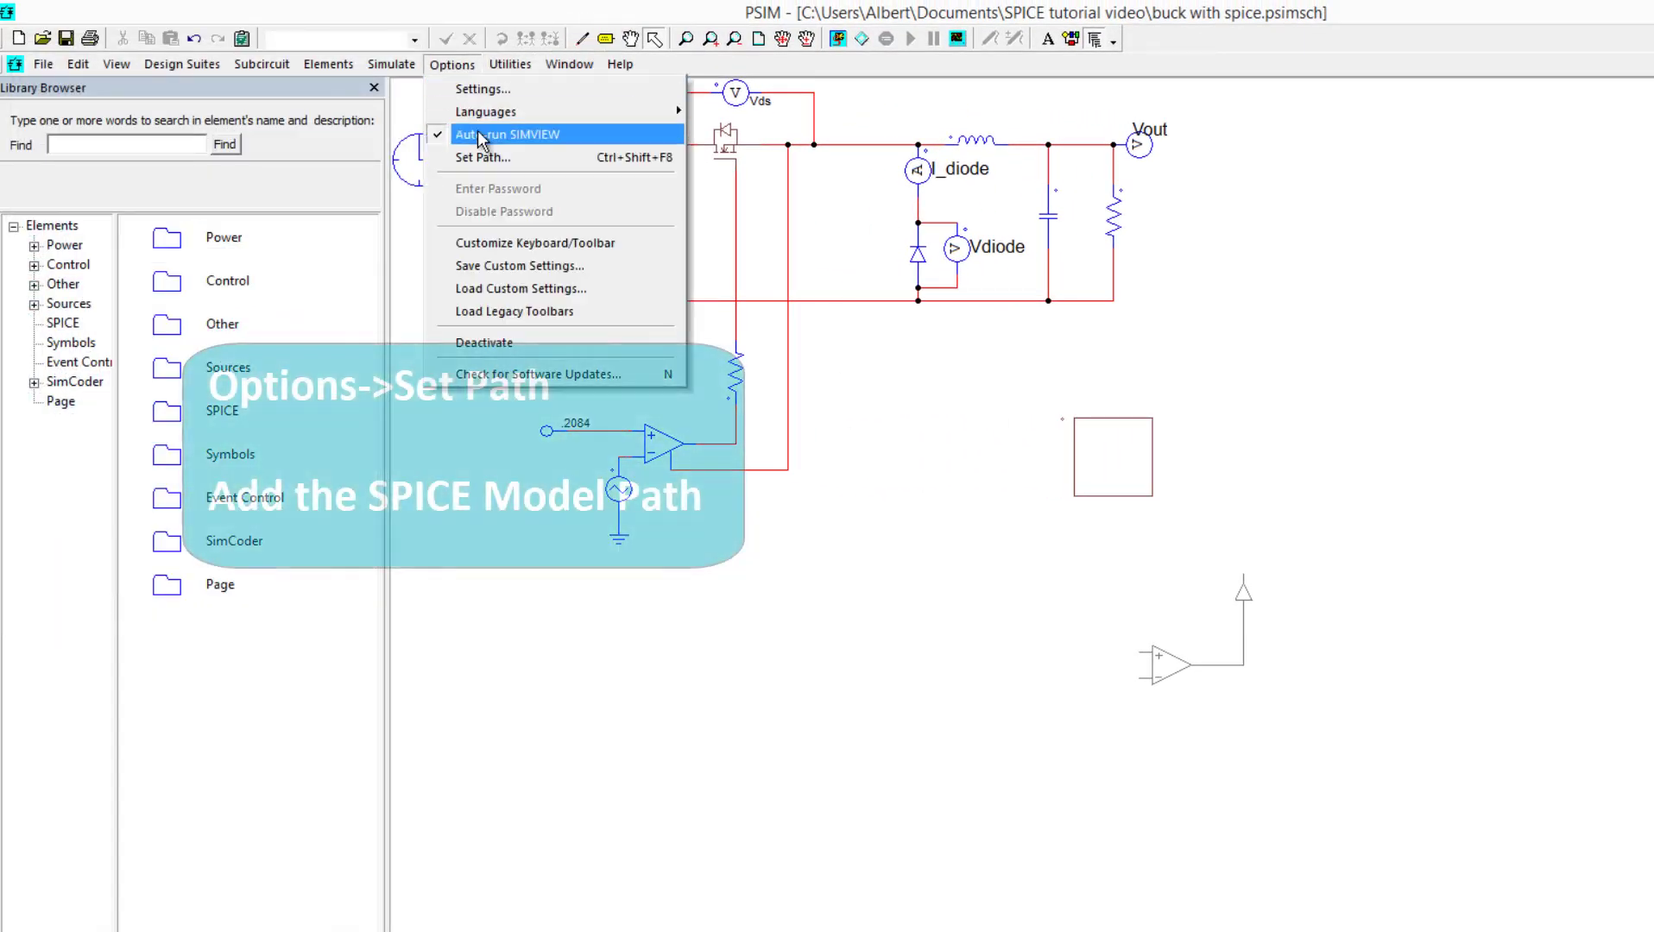
{"action": "left_click", "coordinate": [480, 133]}
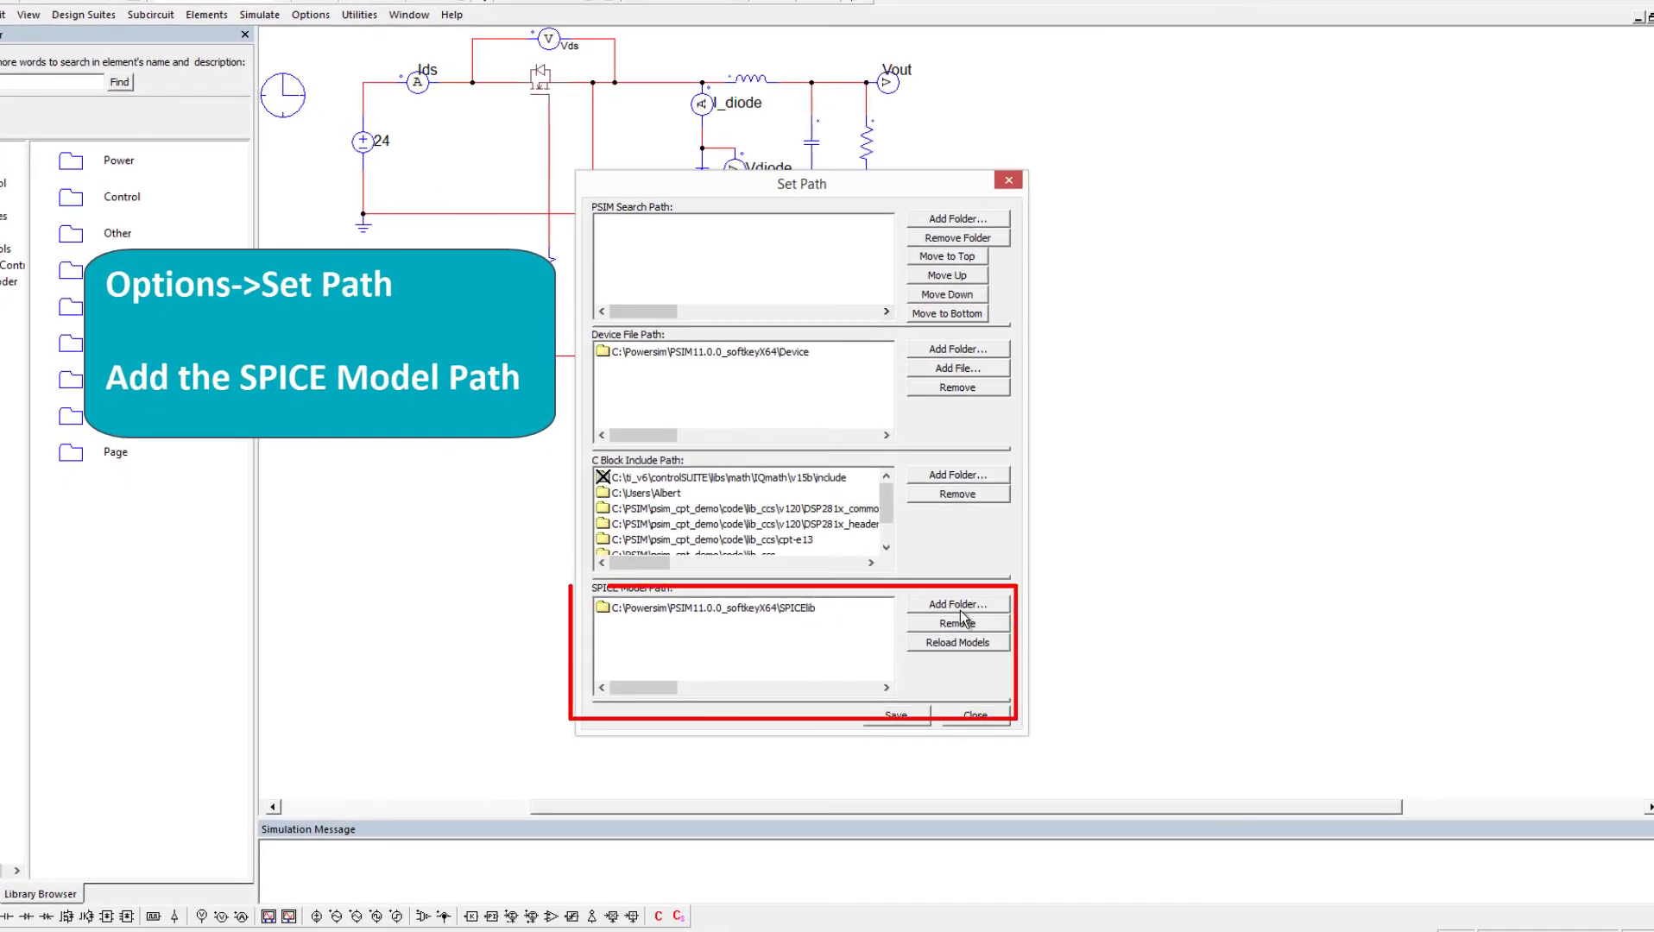
{"action": "left_click", "coordinate": [1148, 730]}
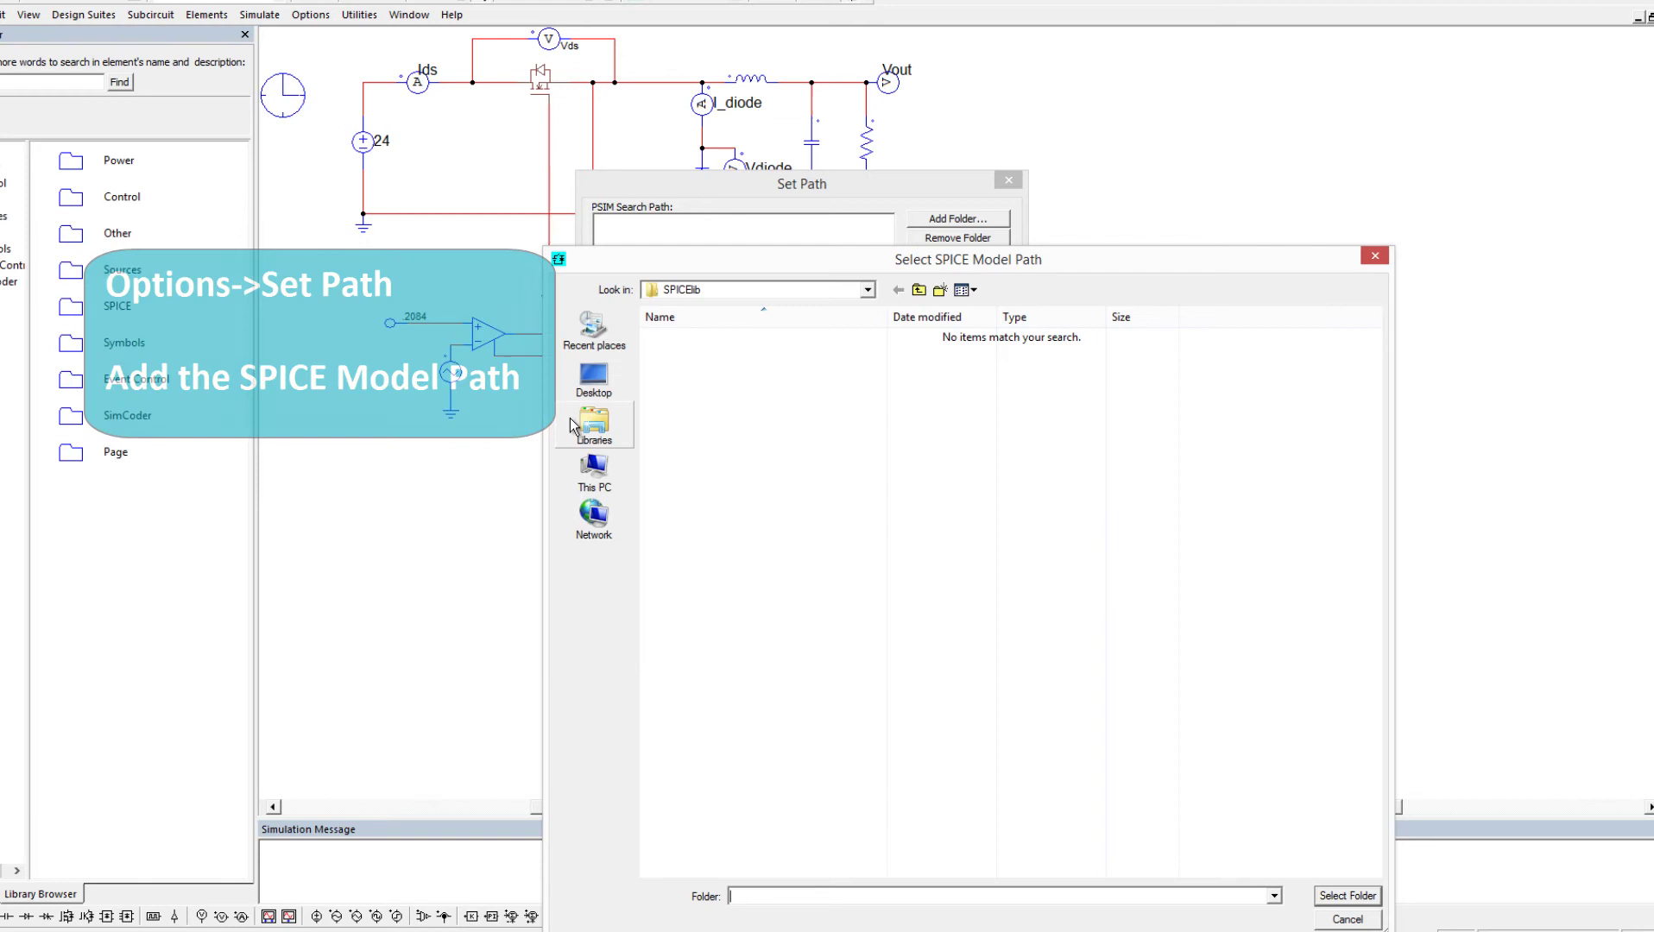
{"action": "left_click", "coordinate": [596, 380]}
{"action": "double_click", "coordinate": [732, 339]}
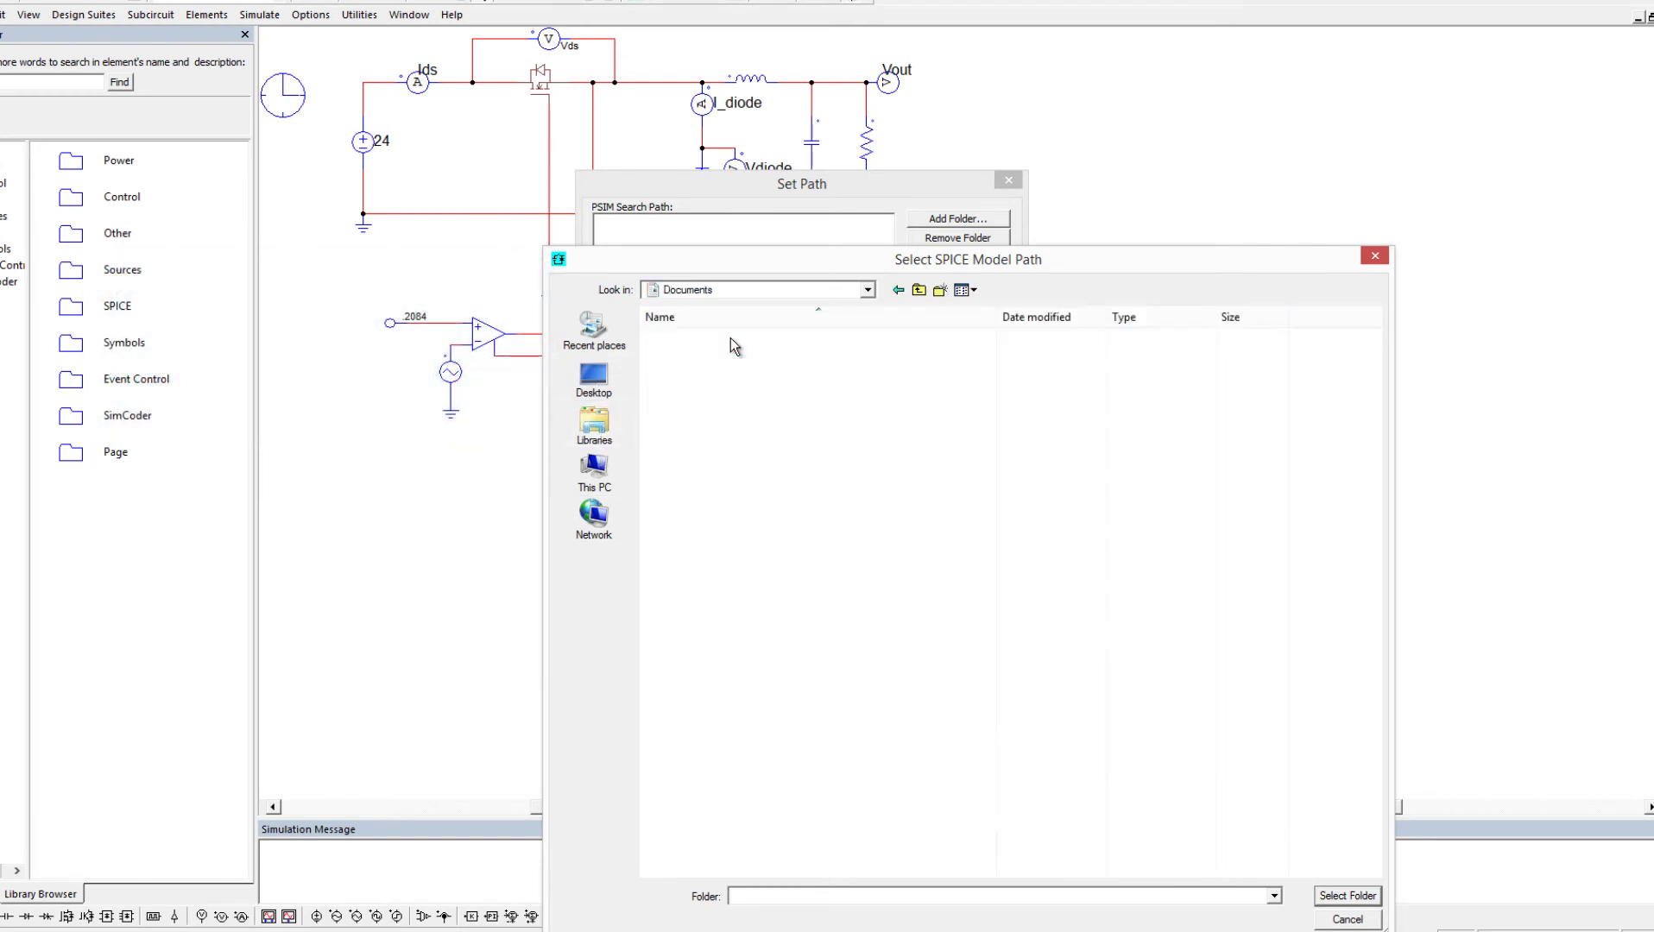
{"action": "double_click", "coordinate": [725, 613]}
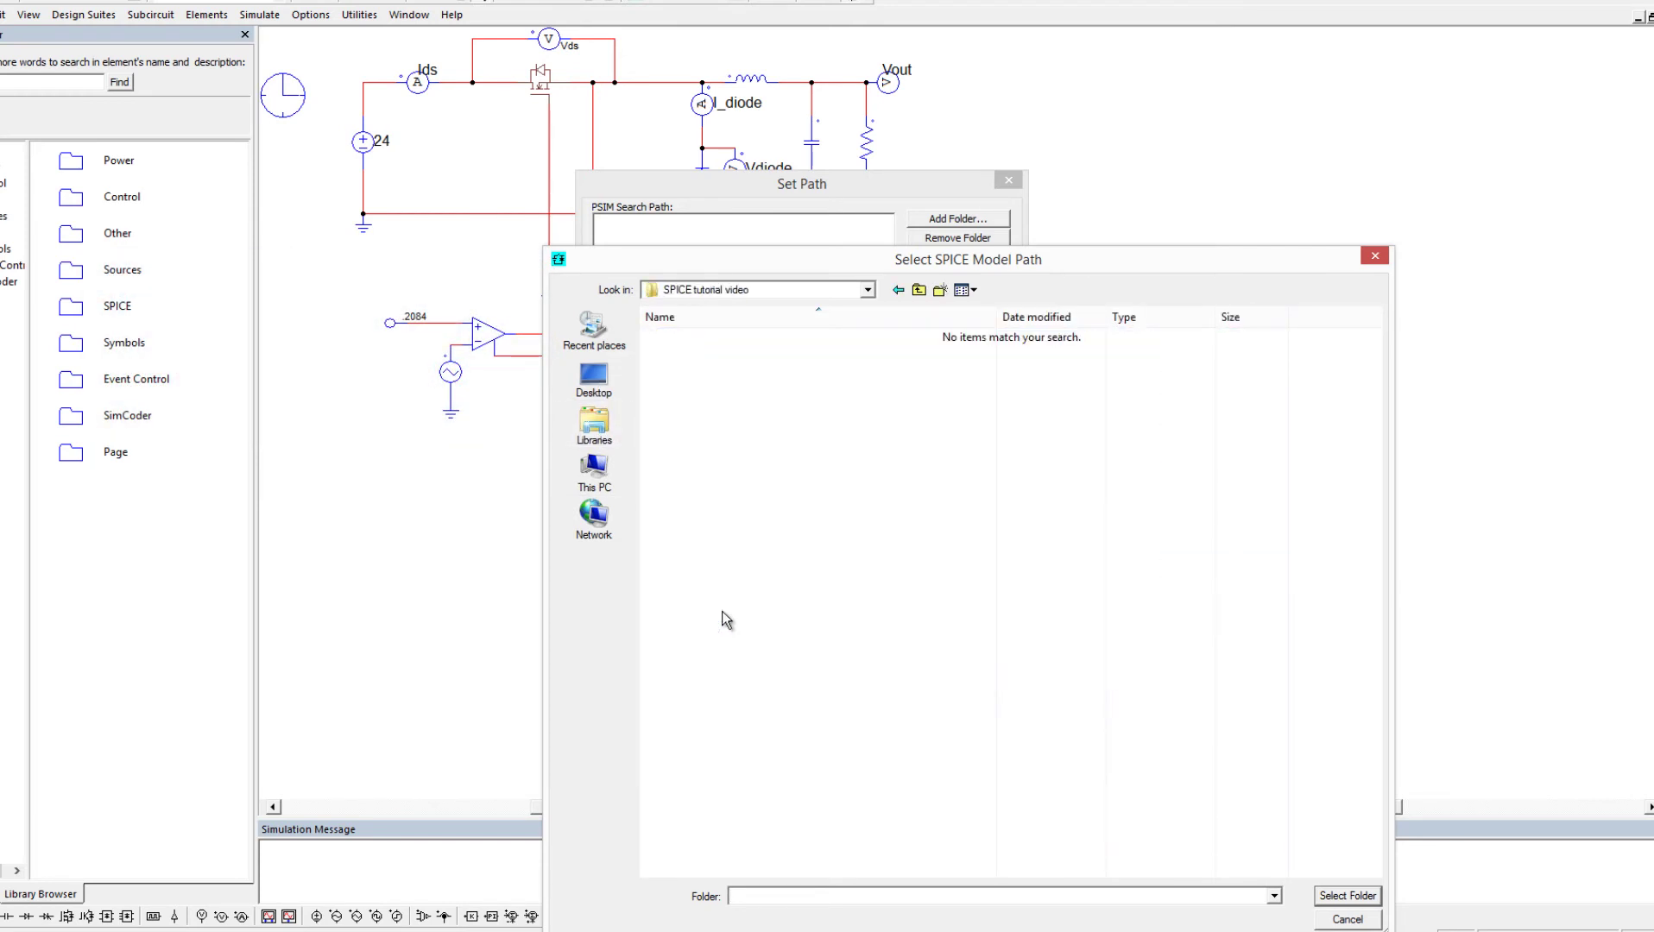
{"action": "left_click", "coordinate": [1340, 897]}
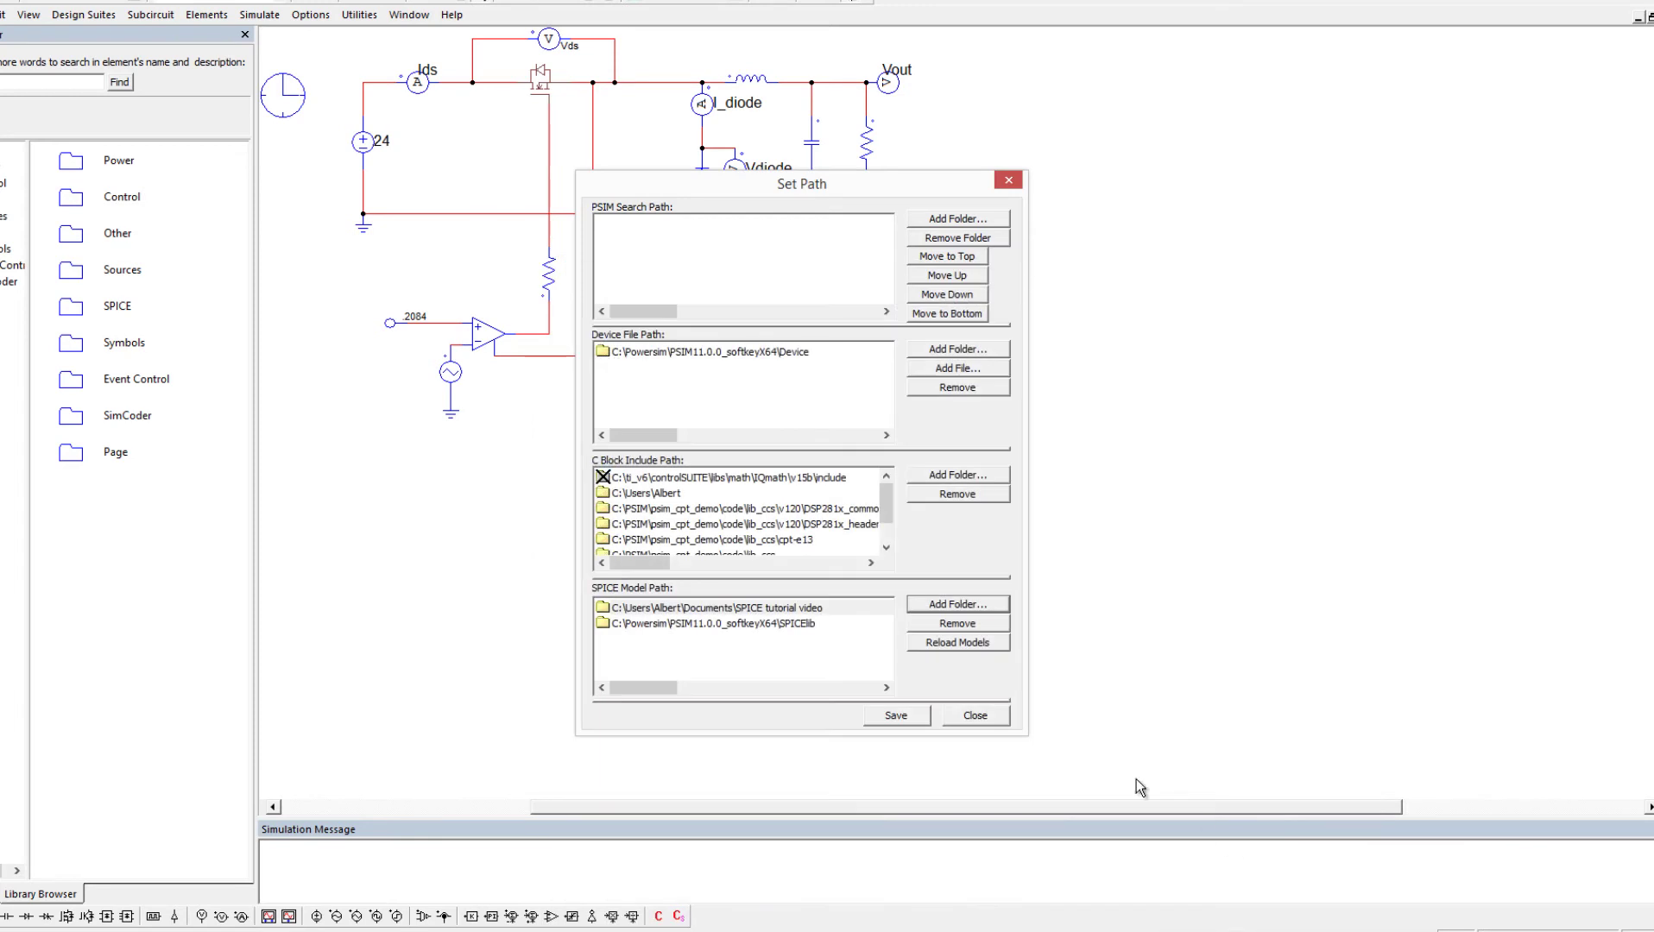
{"action": "left_click", "coordinate": [913, 716]}
{"action": "left_click", "coordinate": [972, 717]}
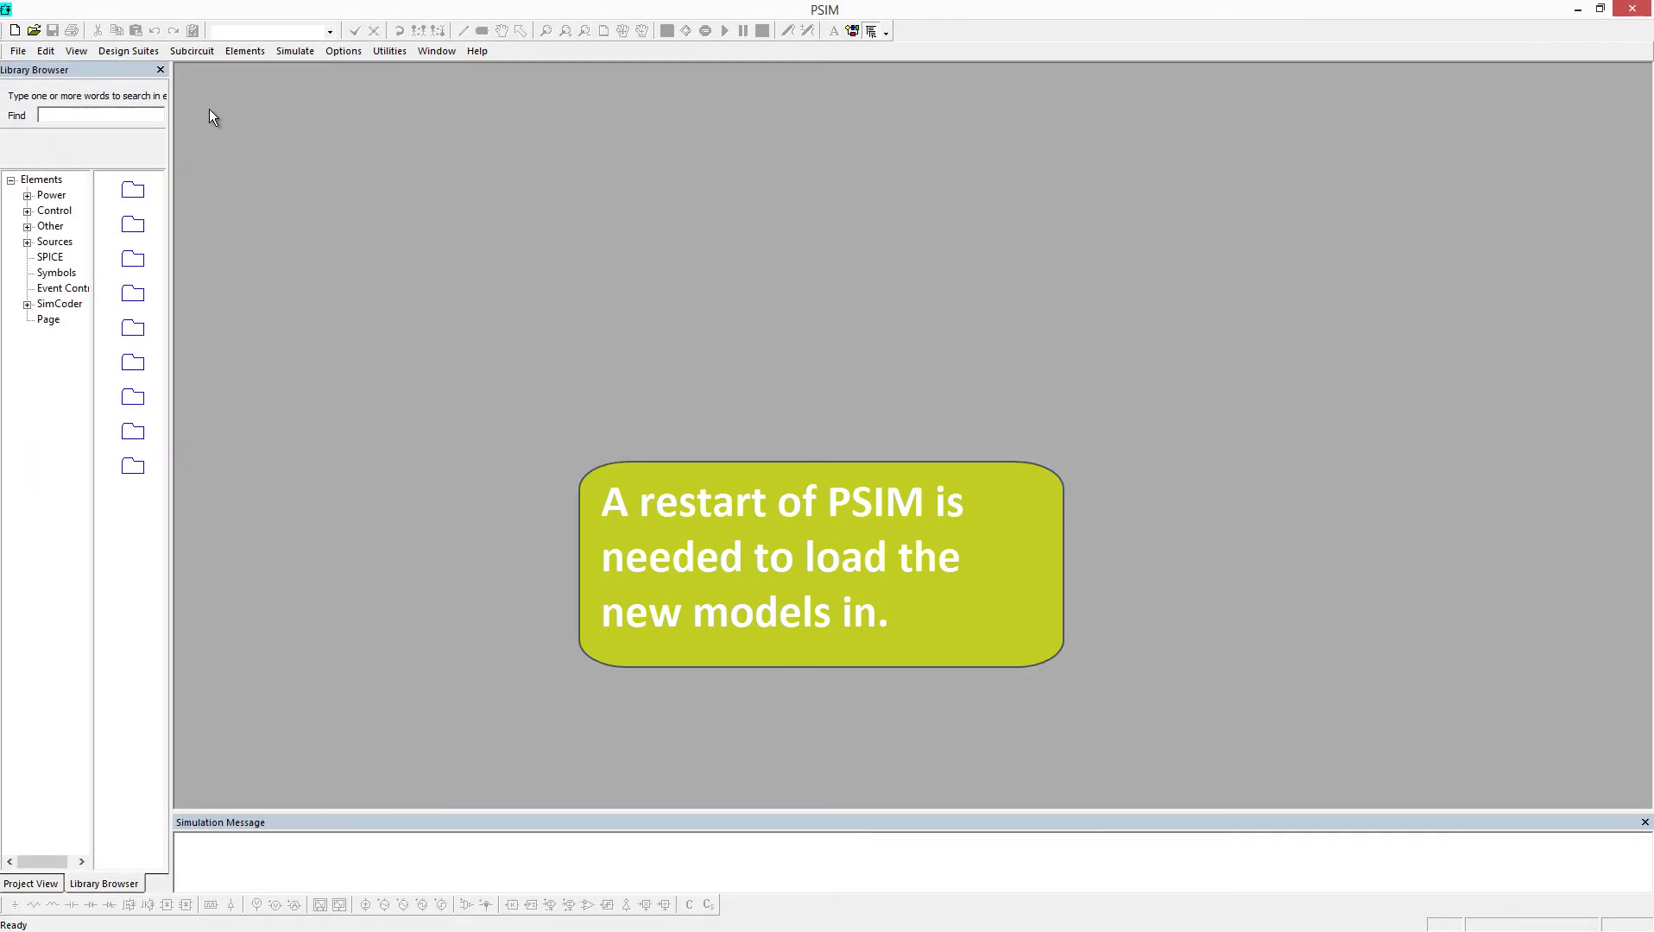
{"action": "left_click", "coordinate": [17, 52]}
{"action": "left_click", "coordinate": [109, 559]}
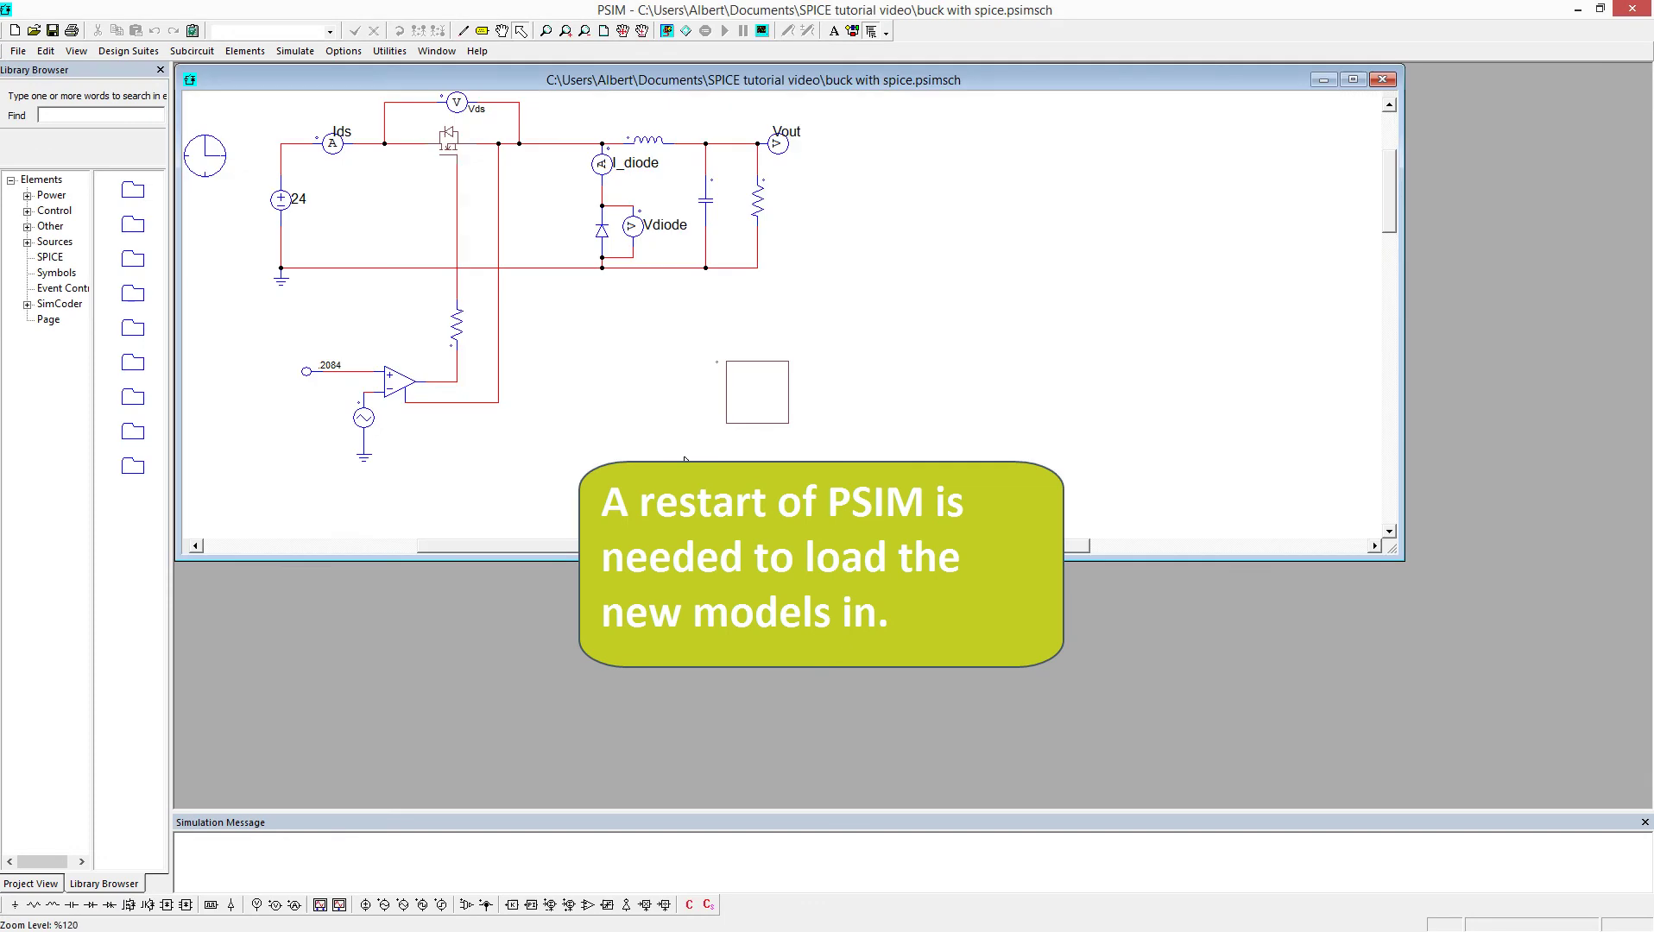
{"action": "double_click", "coordinate": [760, 82]}
{"action": "left_click", "coordinate": [130, 53]}
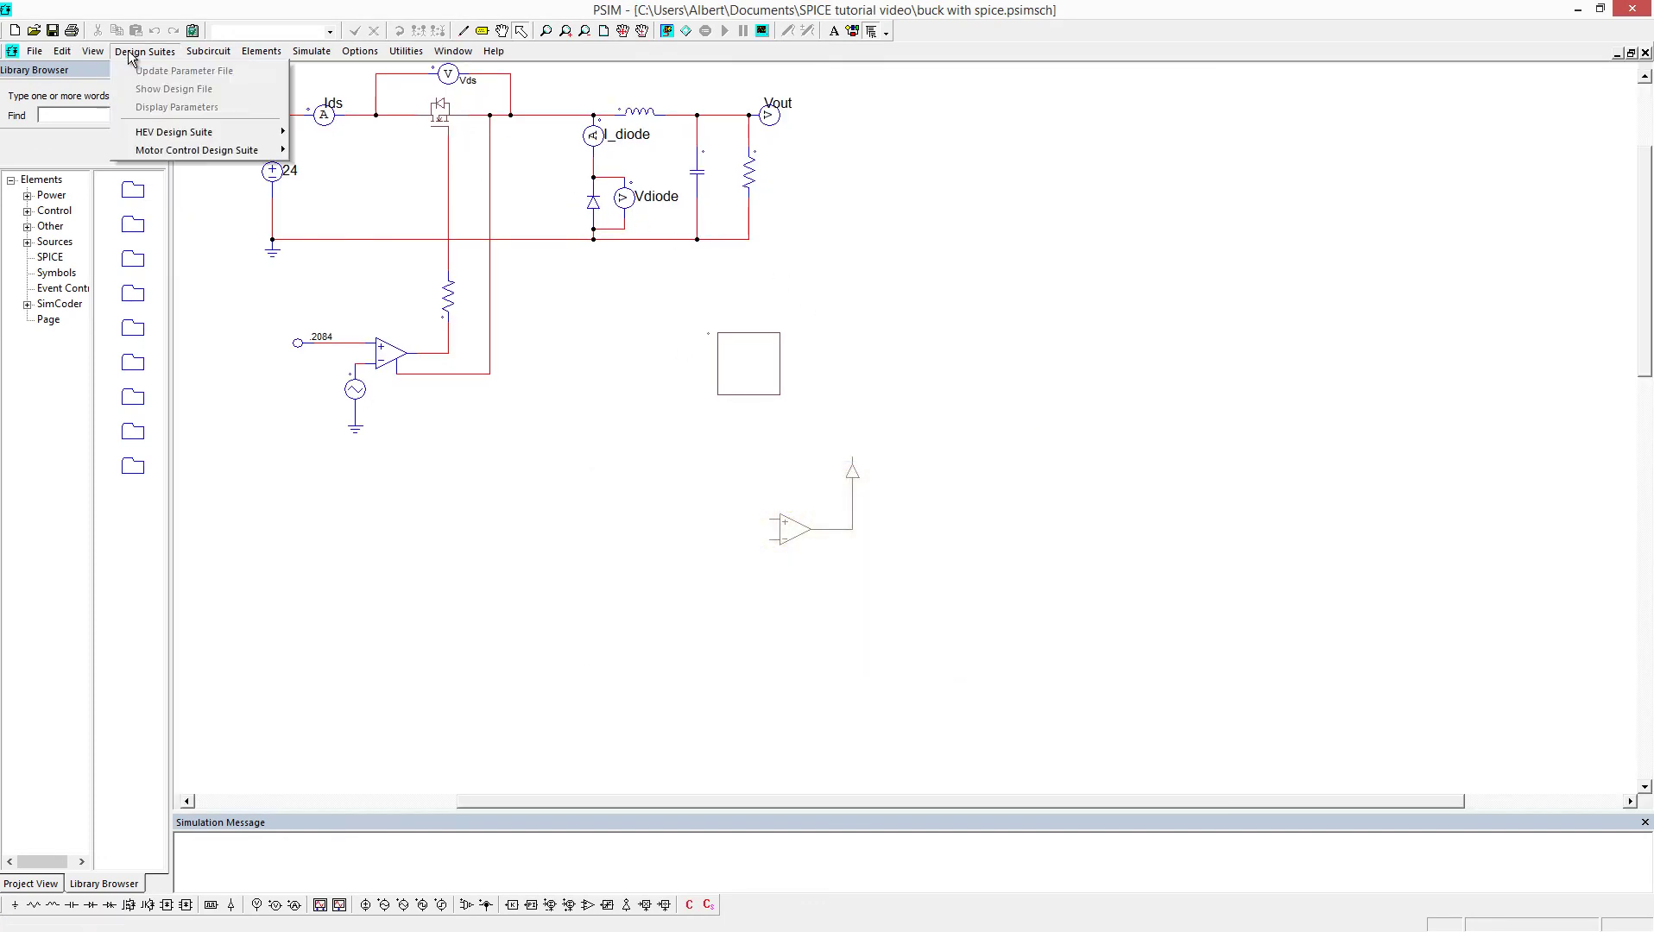
{"action": "mouse_move", "coordinate": [93, 51]}
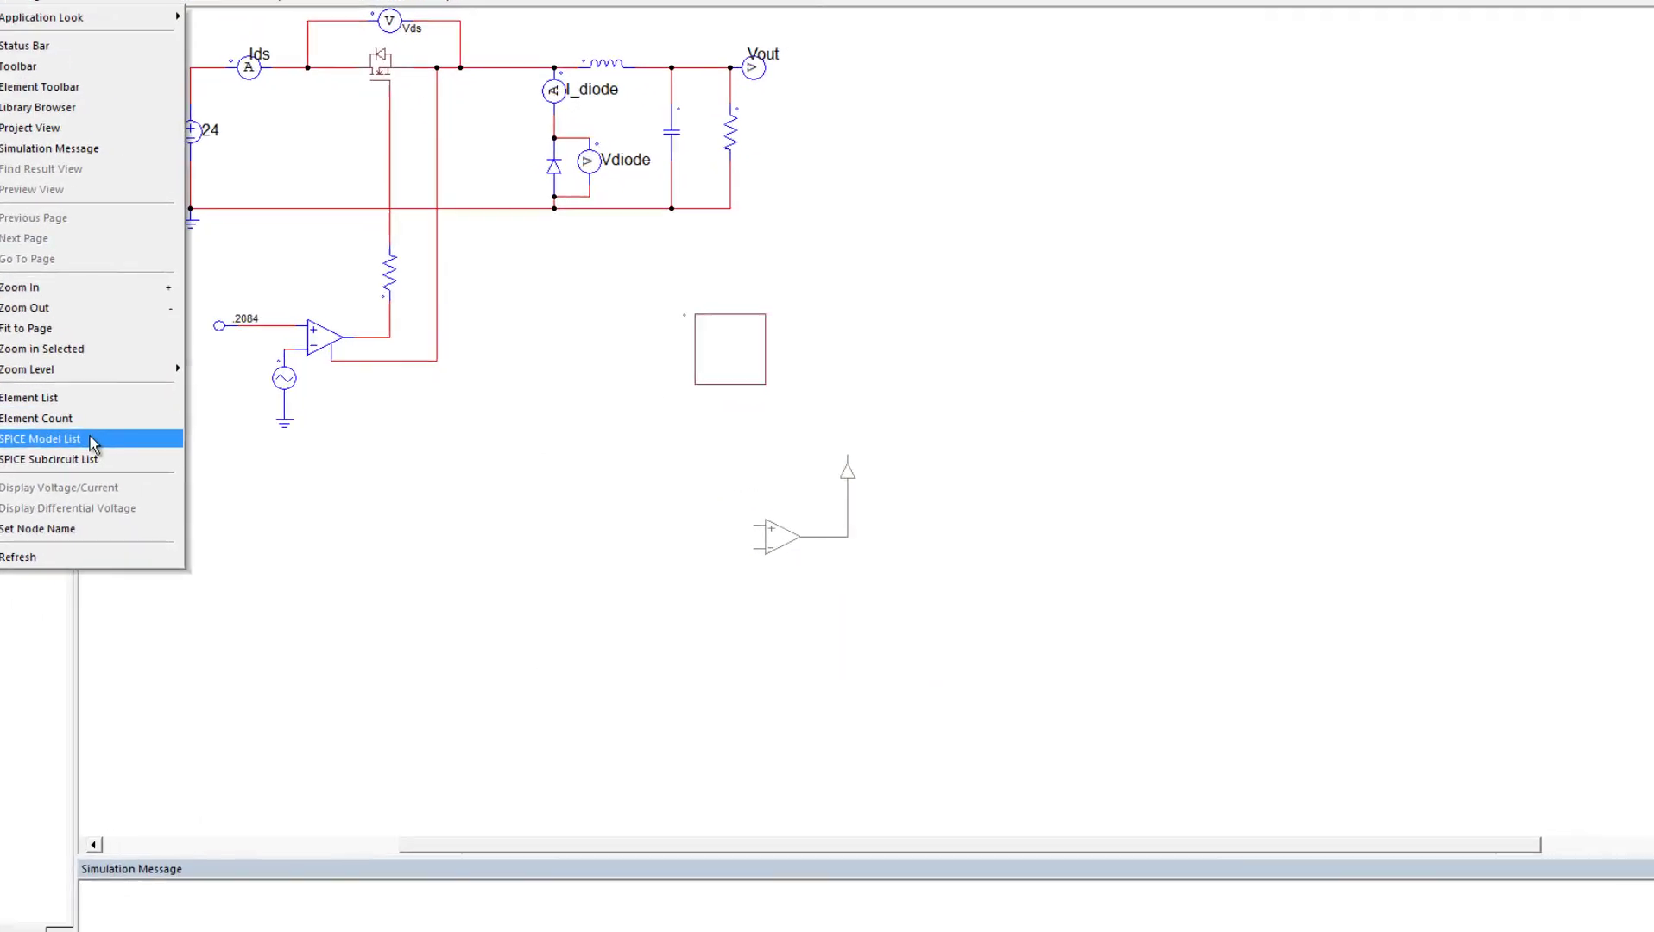
{"action": "left_click", "coordinate": [89, 438]}
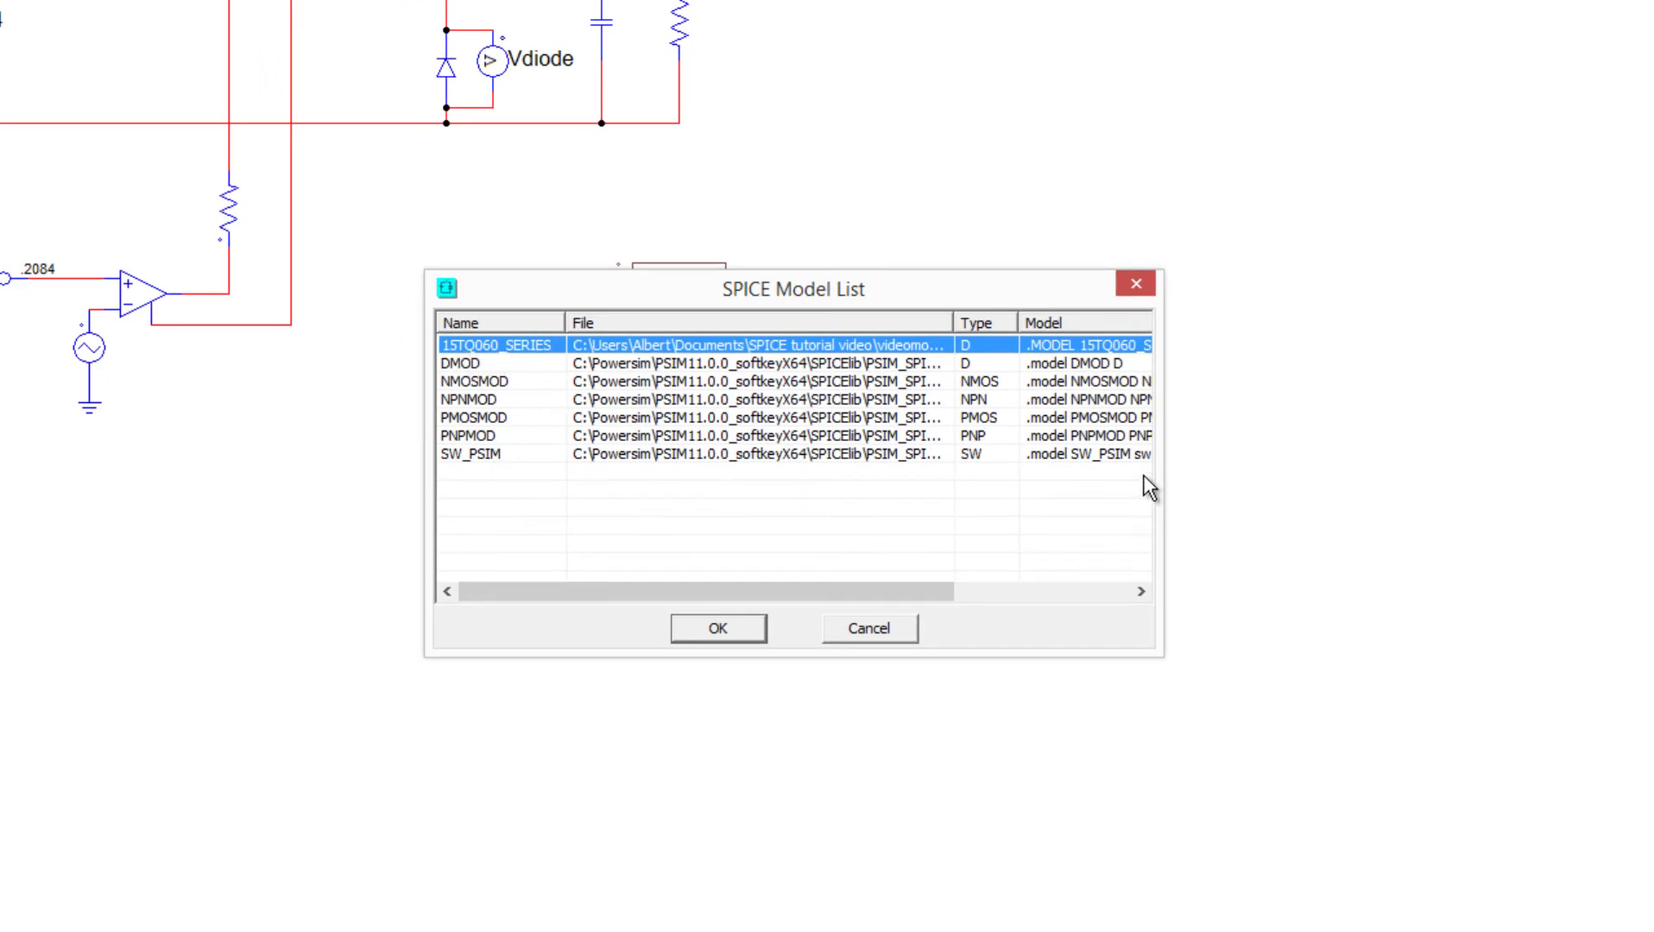
{"action": "left_click_drag", "start_coordinate": [1295, 471], "coordinate": [1648, 471]}
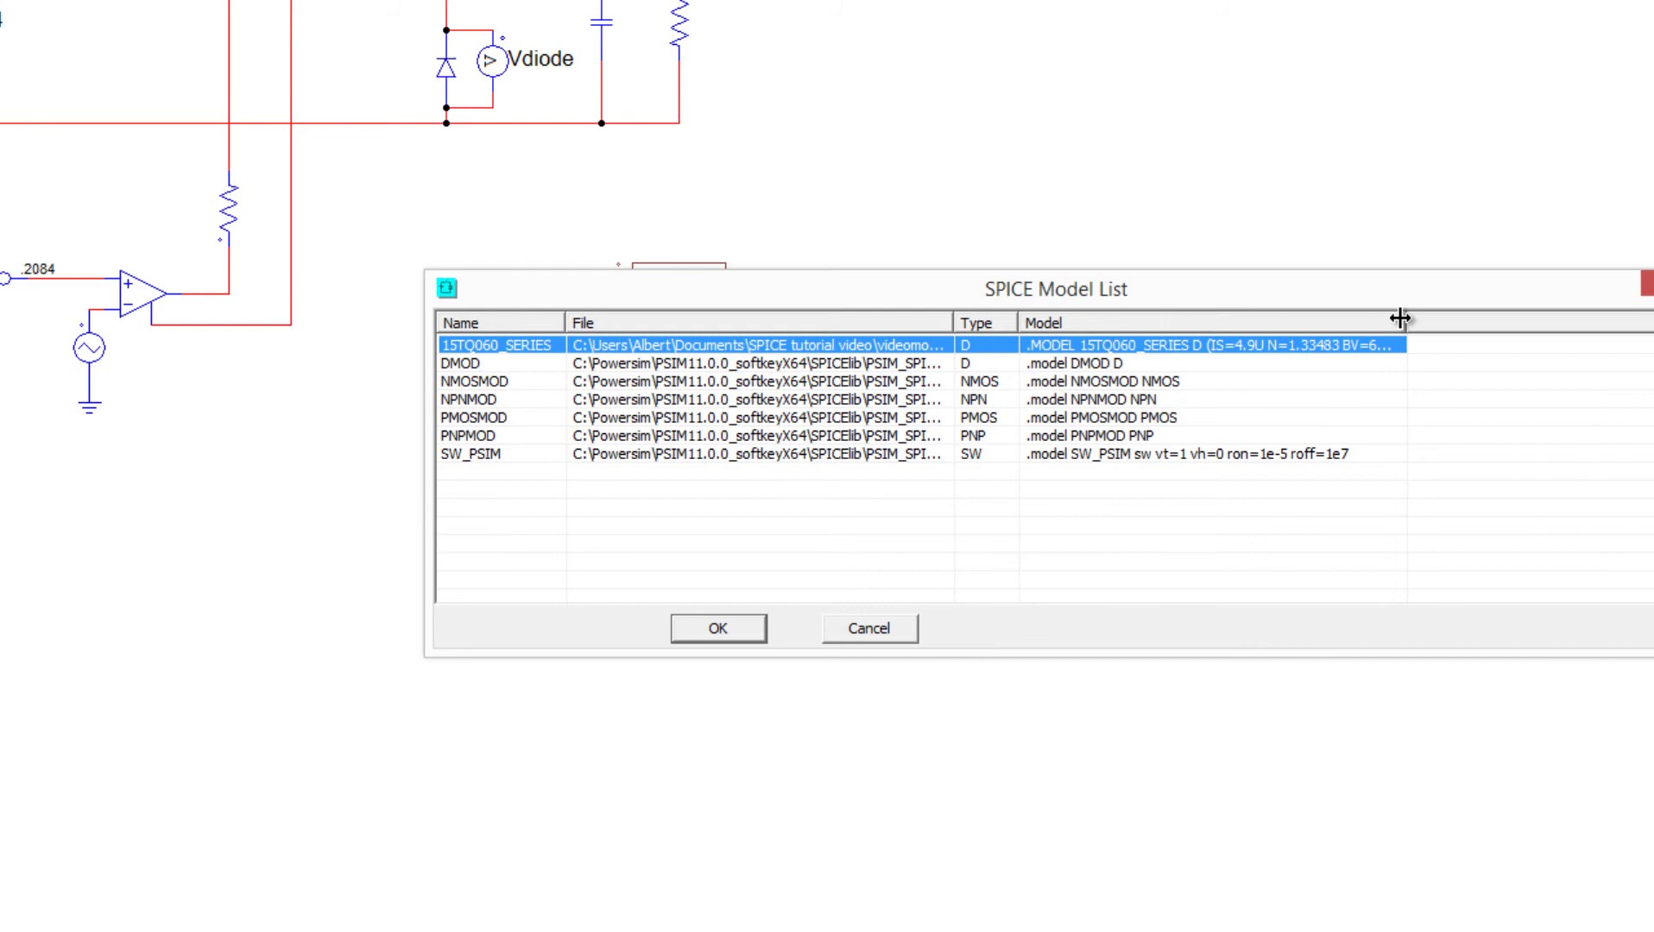
{"action": "left_click_drag", "start_coordinate": [1524, 339], "coordinate": [1594, 339]}
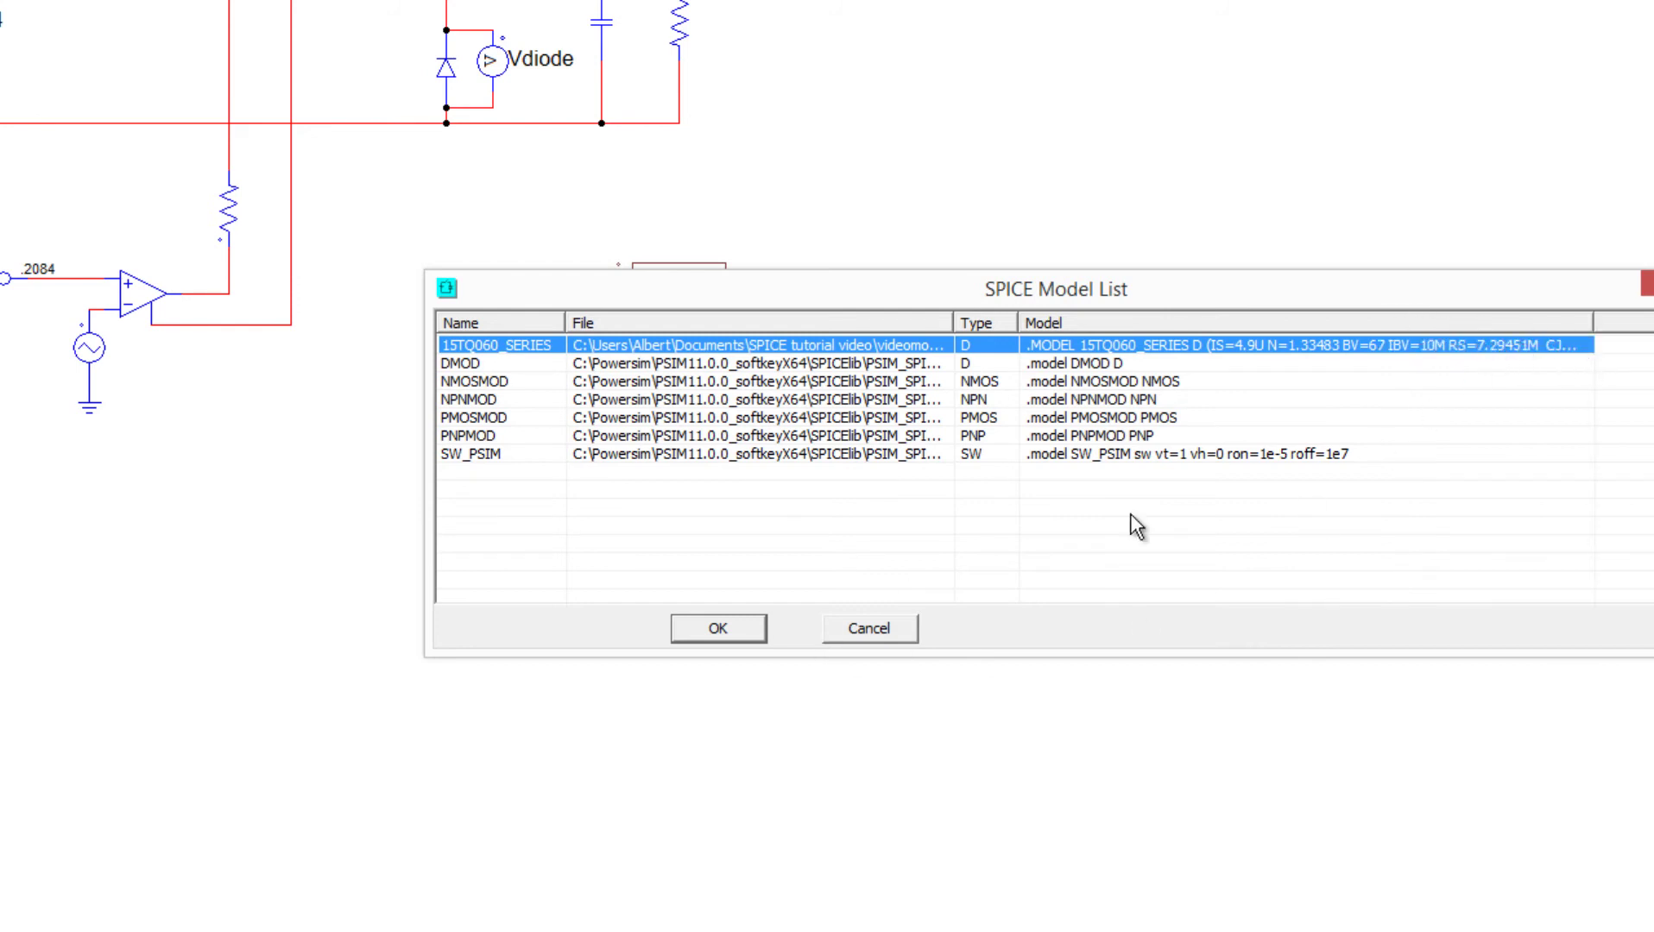
{"action": "left_click", "coordinate": [1647, 283]}
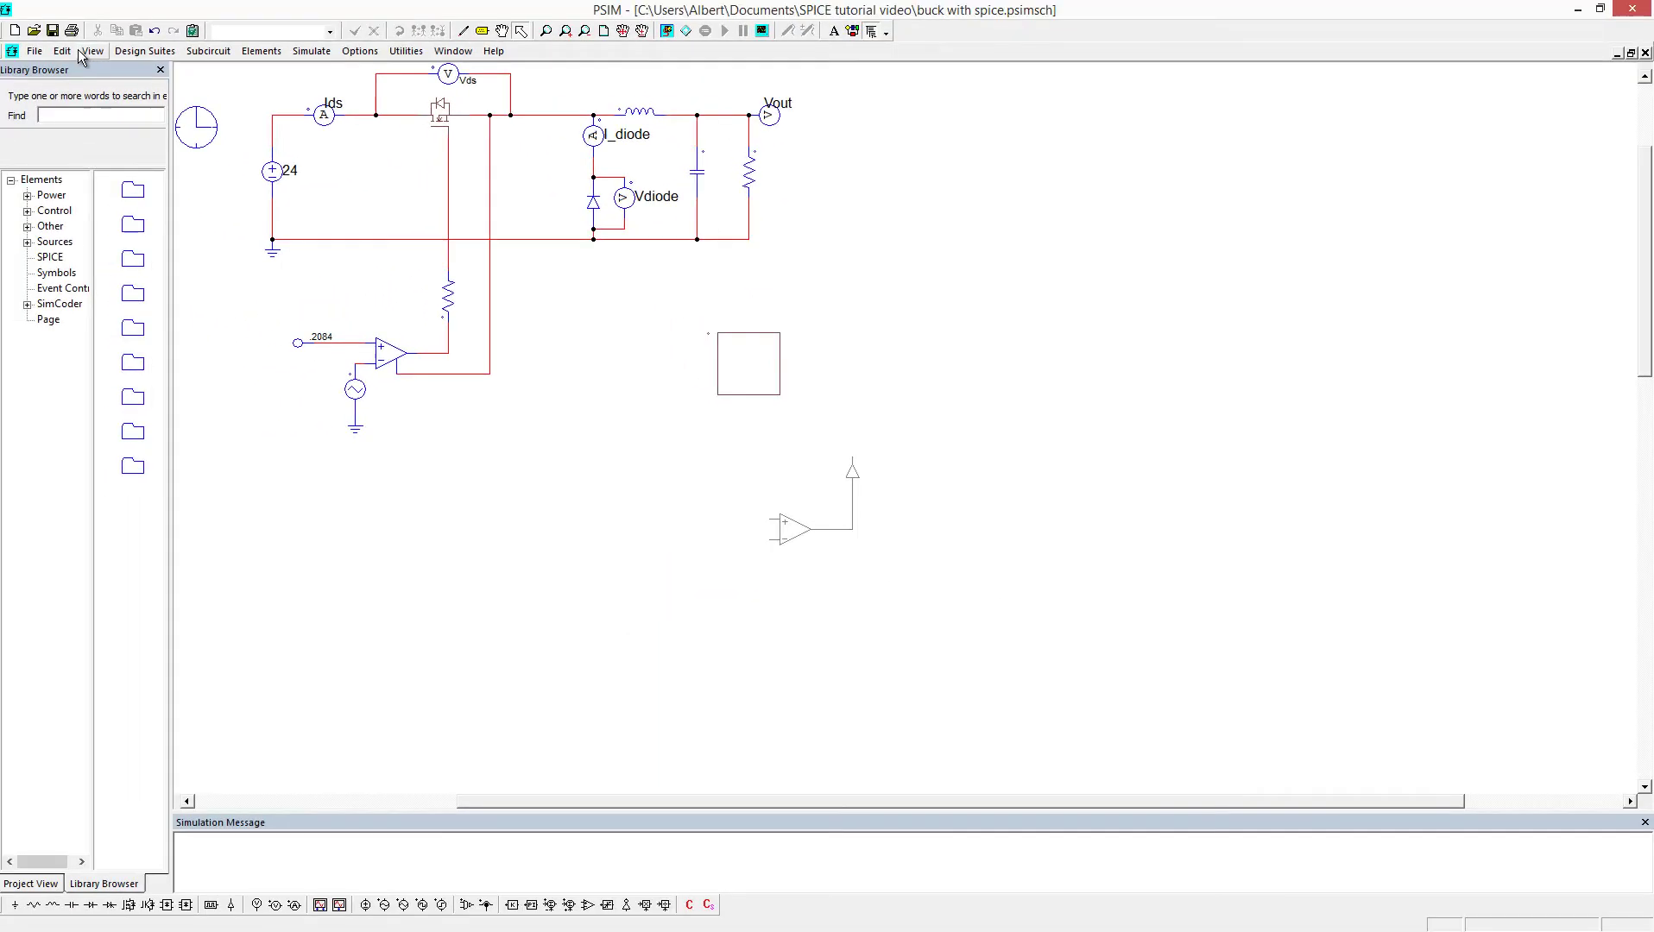
{"action": "left_click", "coordinate": [74, 52]}
{"action": "mouse_move", "coordinate": [93, 51]}
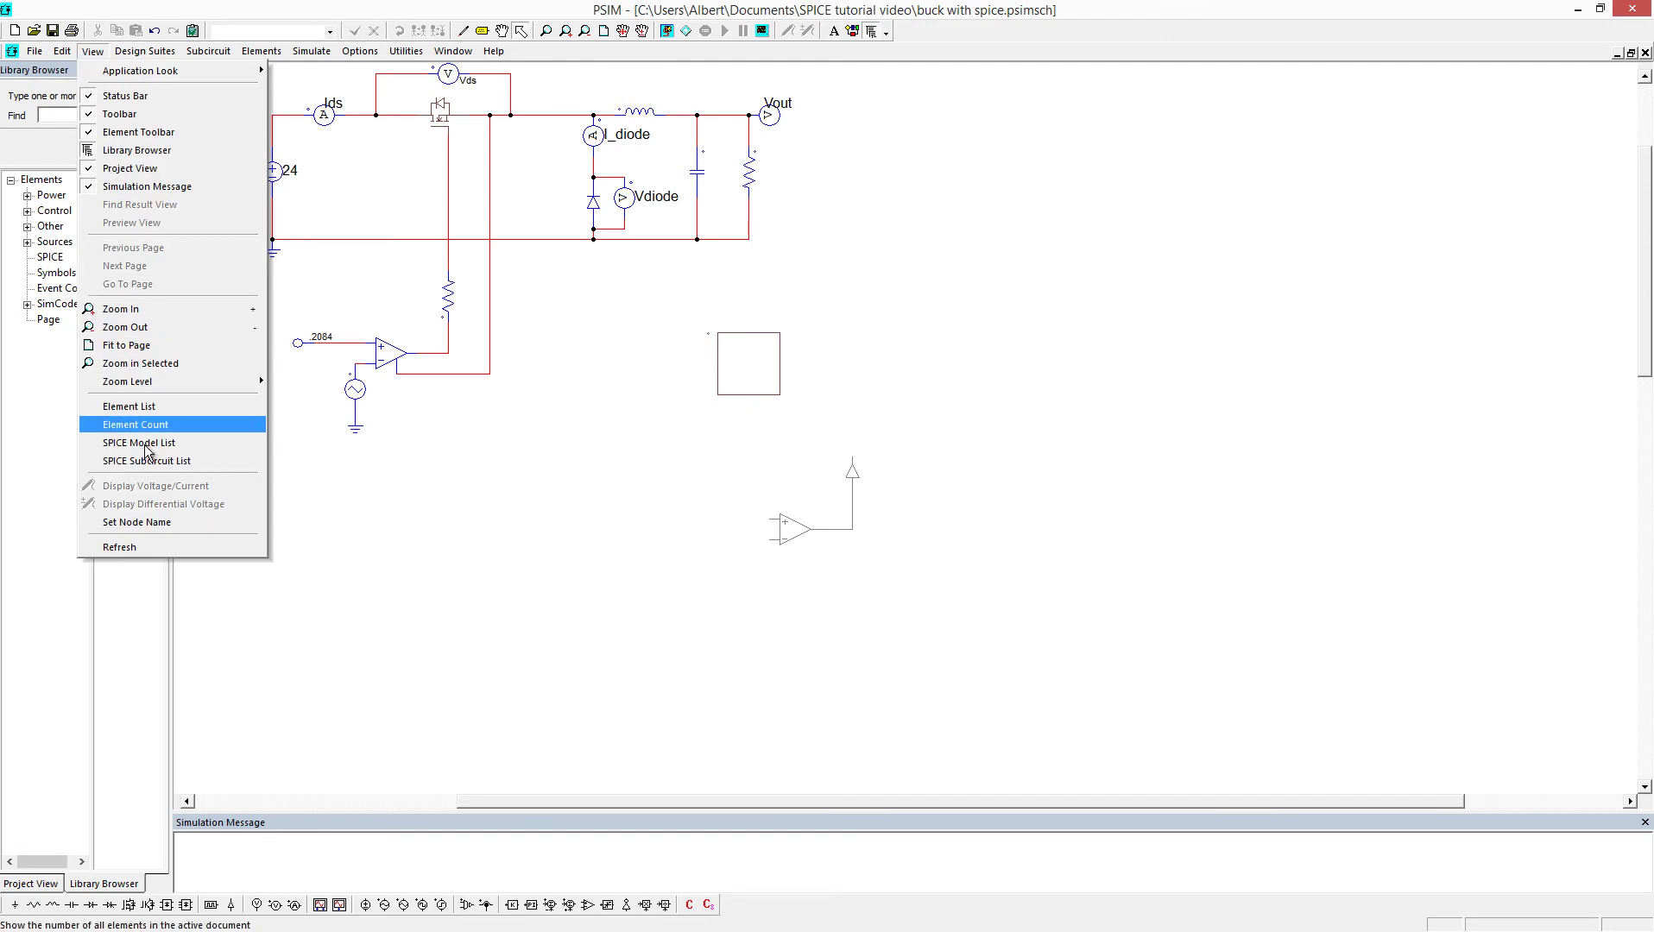
{"action": "left_click", "coordinate": [104, 457]}
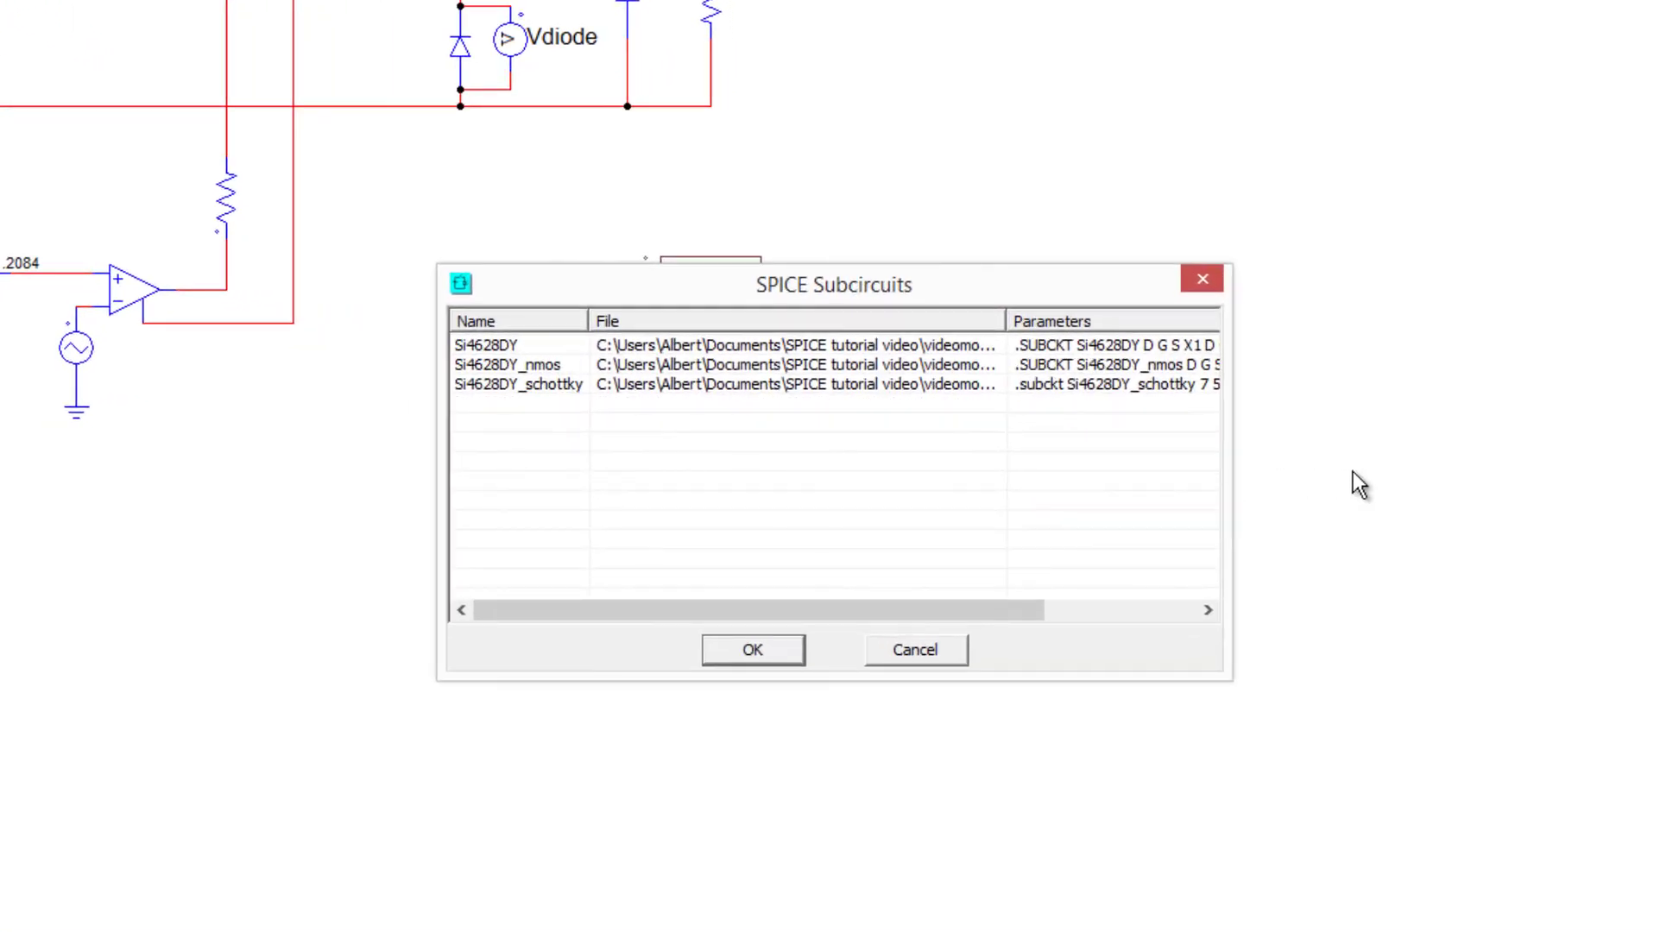
{"action": "left_click_drag", "start_coordinate": [1226, 490], "coordinate": [1648, 490]}
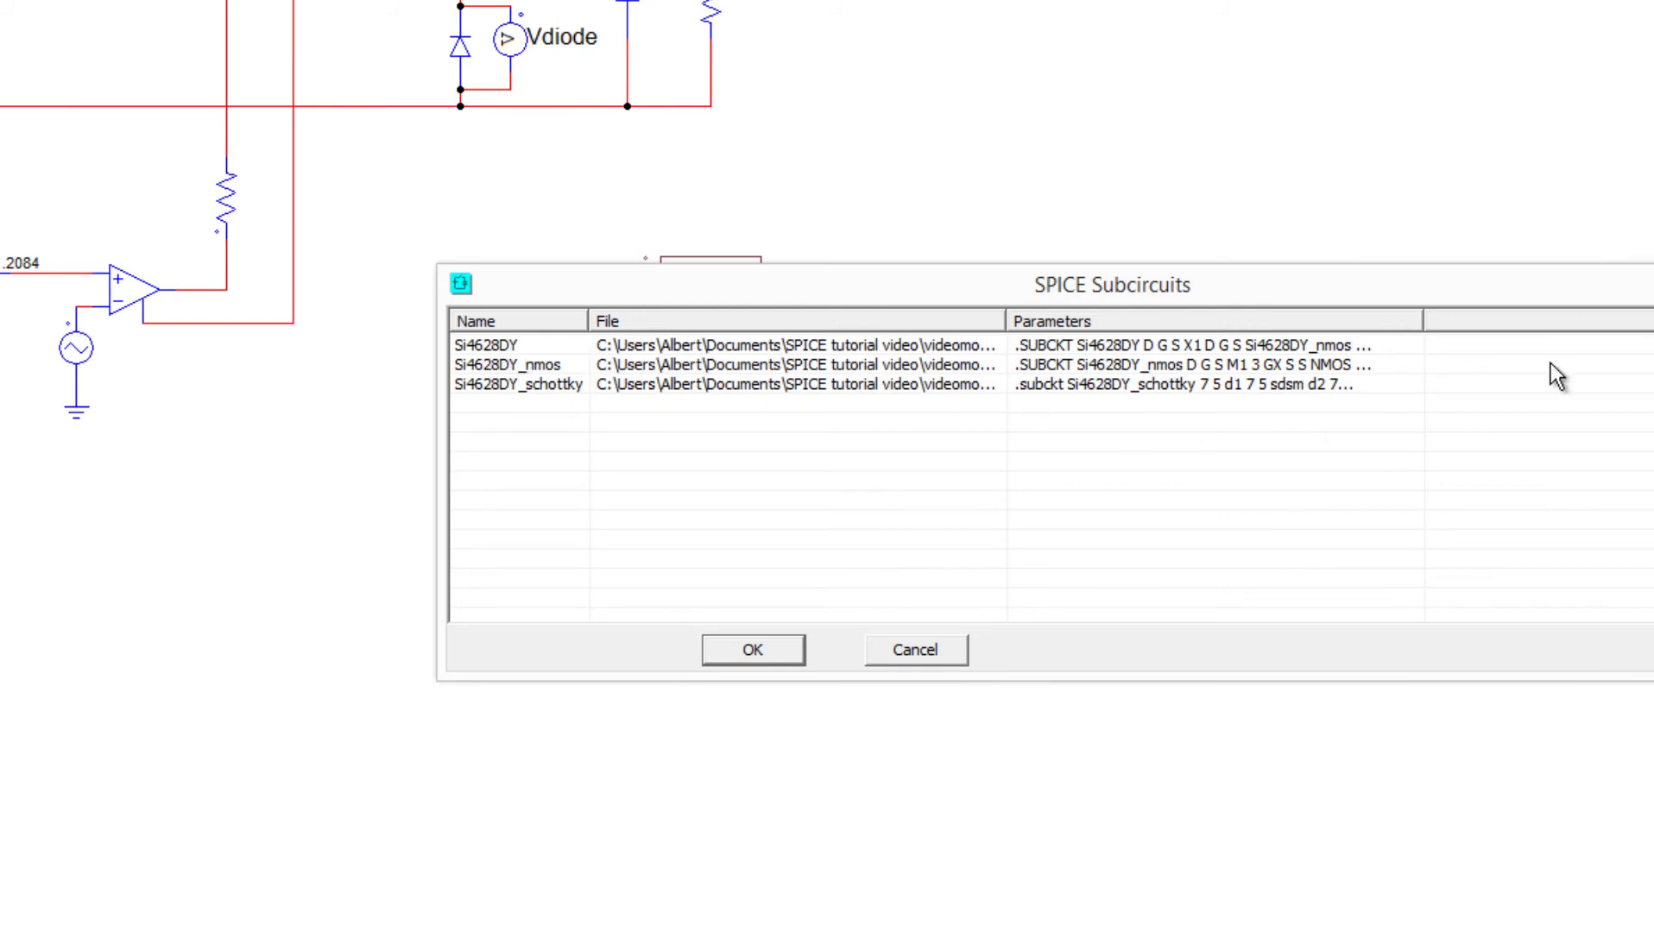
{"action": "key", "text": "Escape"}
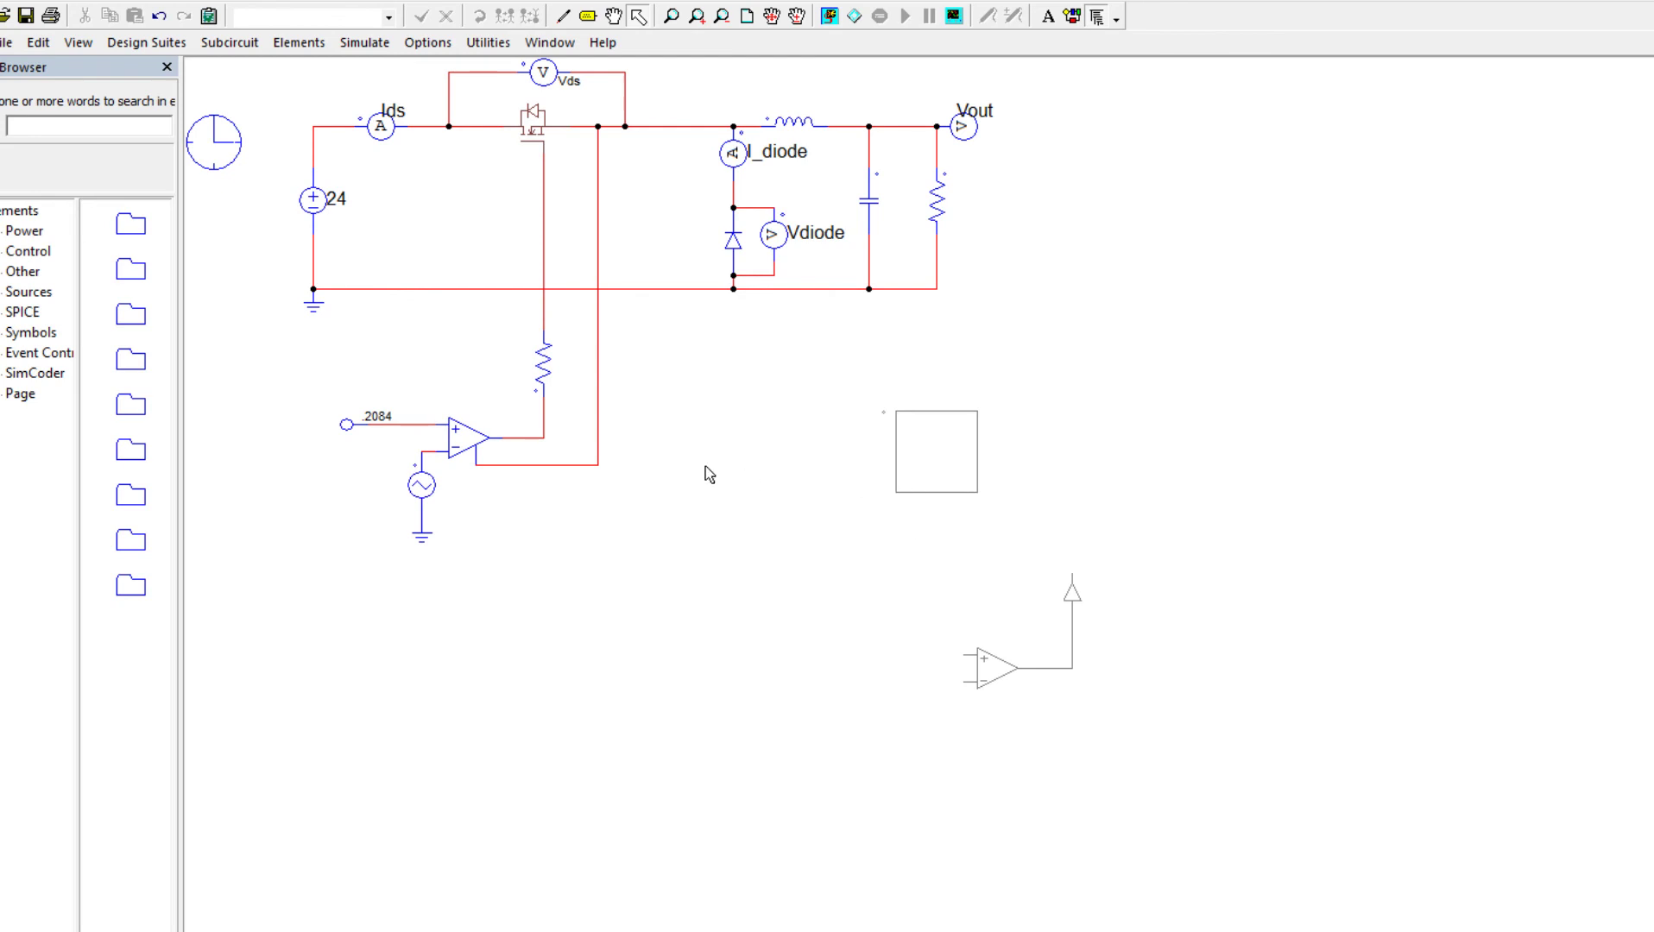
- Simulate the buck and plot Vout enlarged in Simview, settling near 4.7 V, then close Simview
{"action": "left_click", "coordinate": [953, 18]}
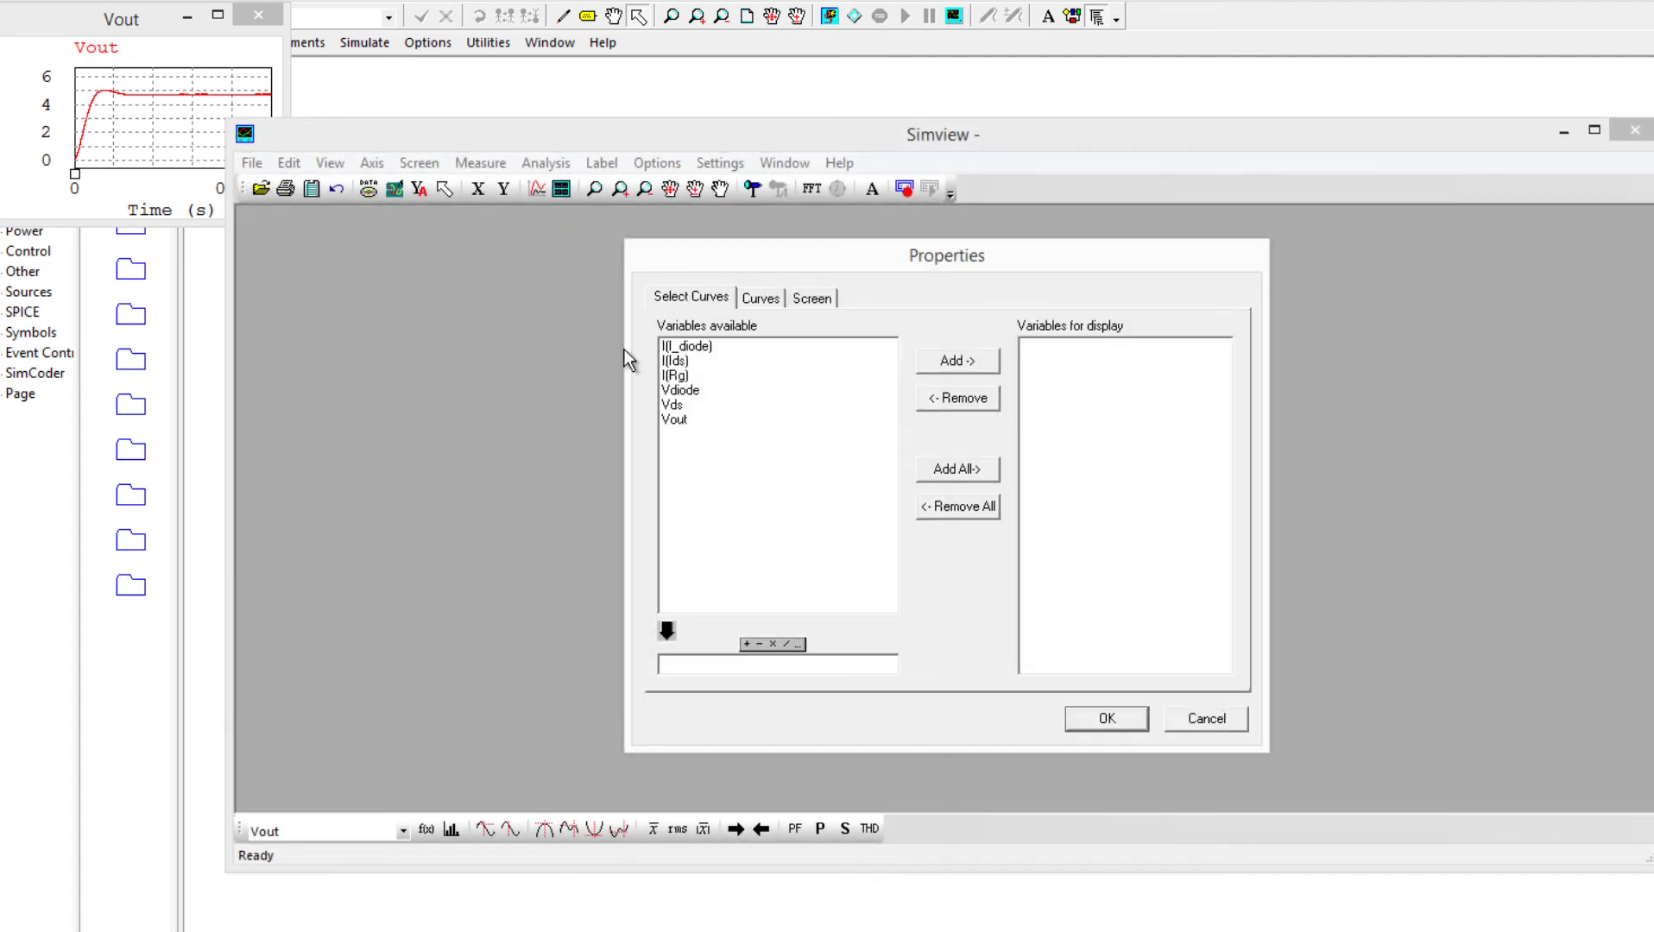
{"action": "double_click", "coordinate": [687, 419]}
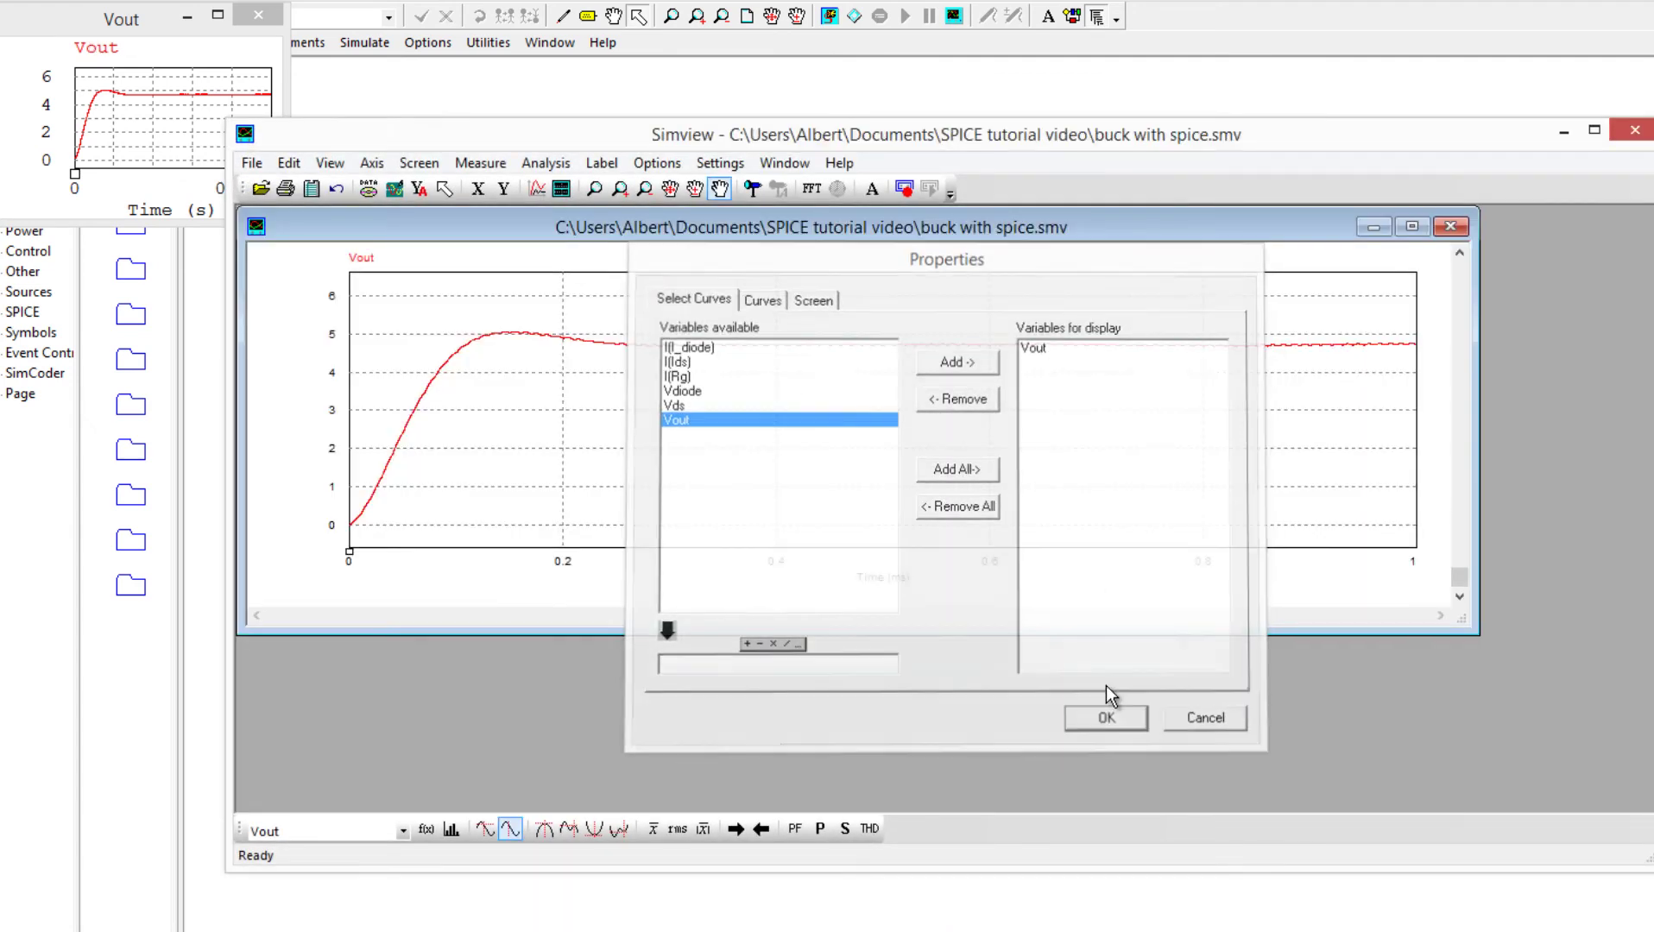
{"action": "left_click", "coordinate": [1107, 717]}
{"action": "double_click", "coordinate": [1052, 226]}
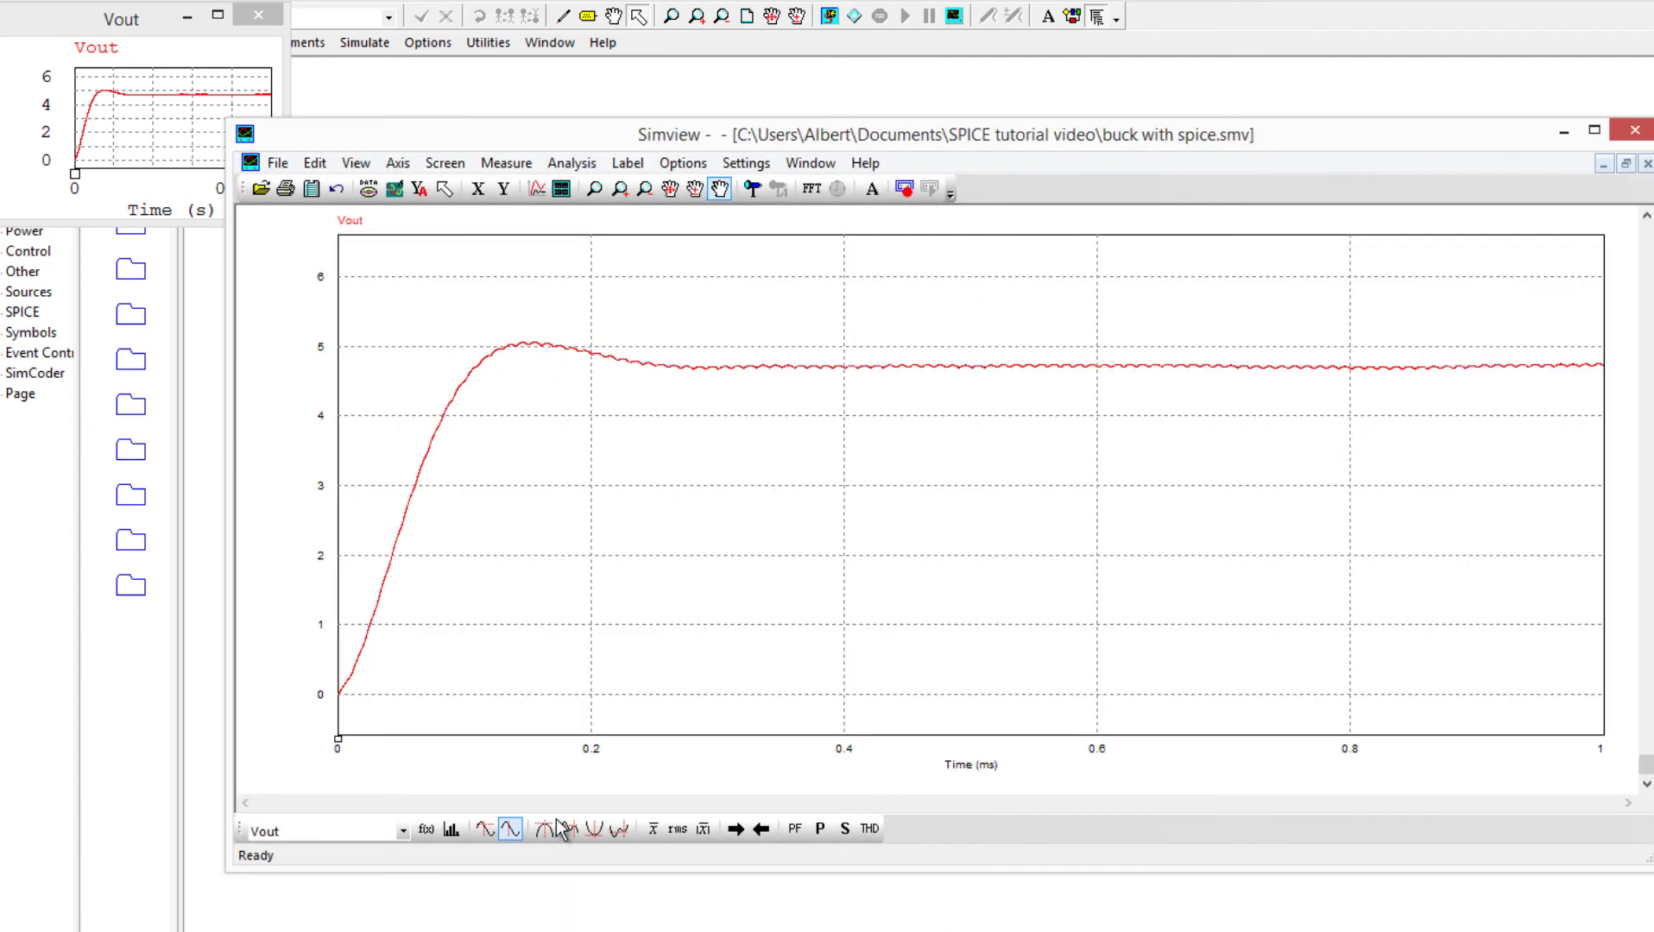
{"action": "left_click", "coordinate": [1635, 131]}
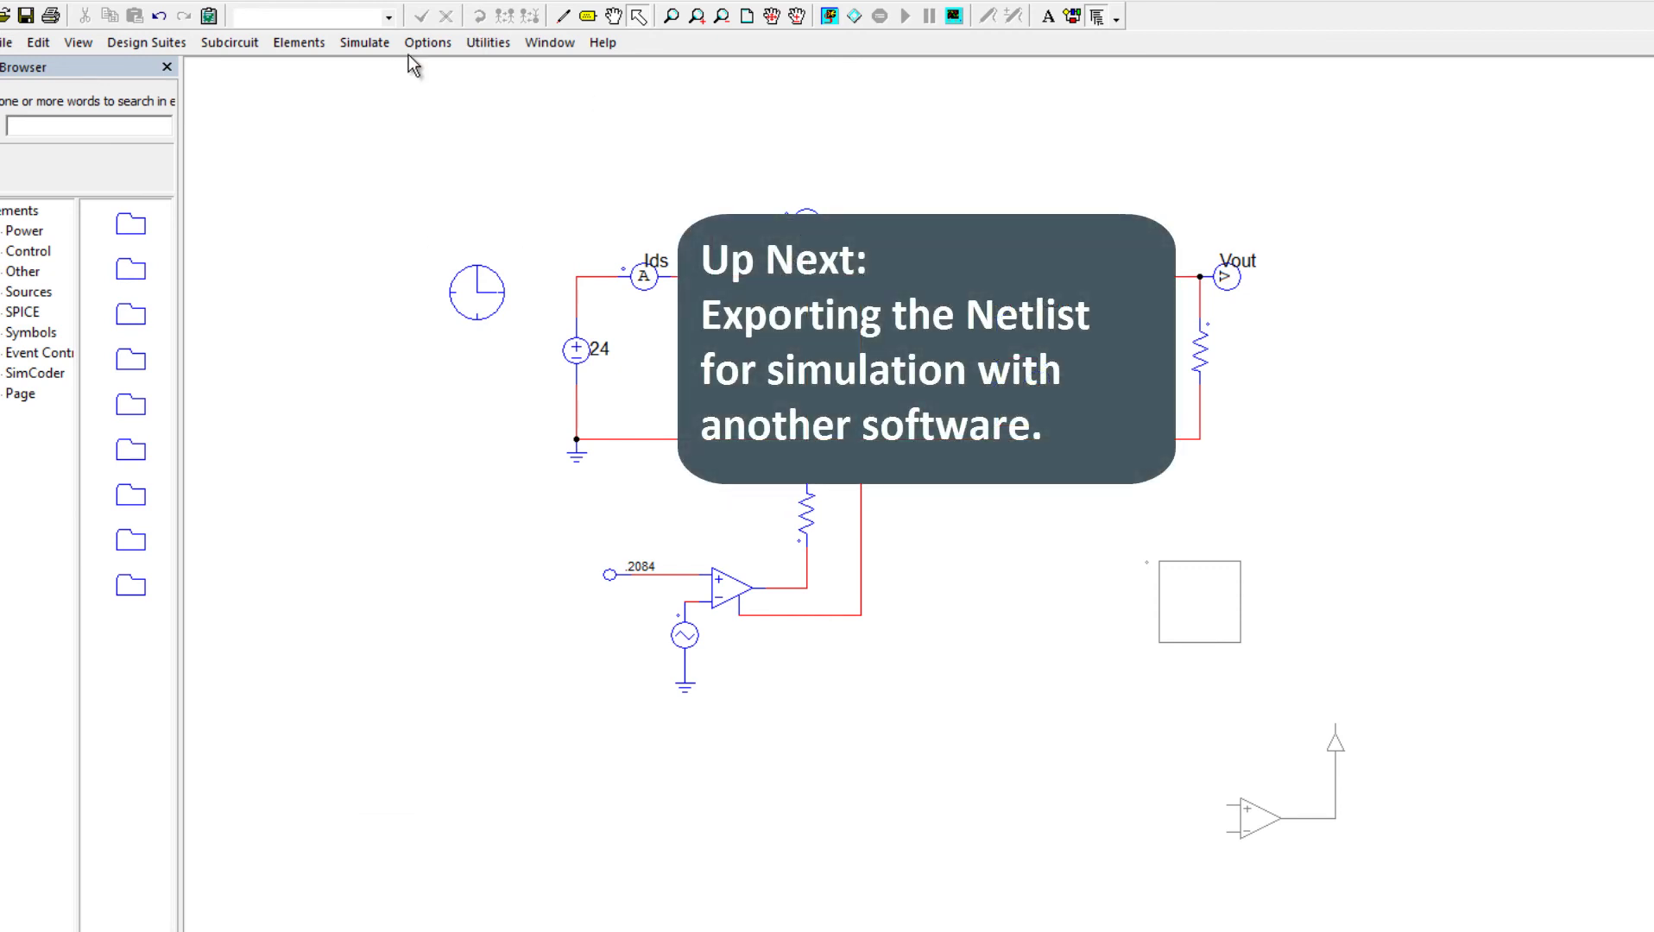
- Generate the LTspice-compatible netlist buck with spice.cir from the buck circuit
{"action": "left_click", "coordinate": [364, 42]}
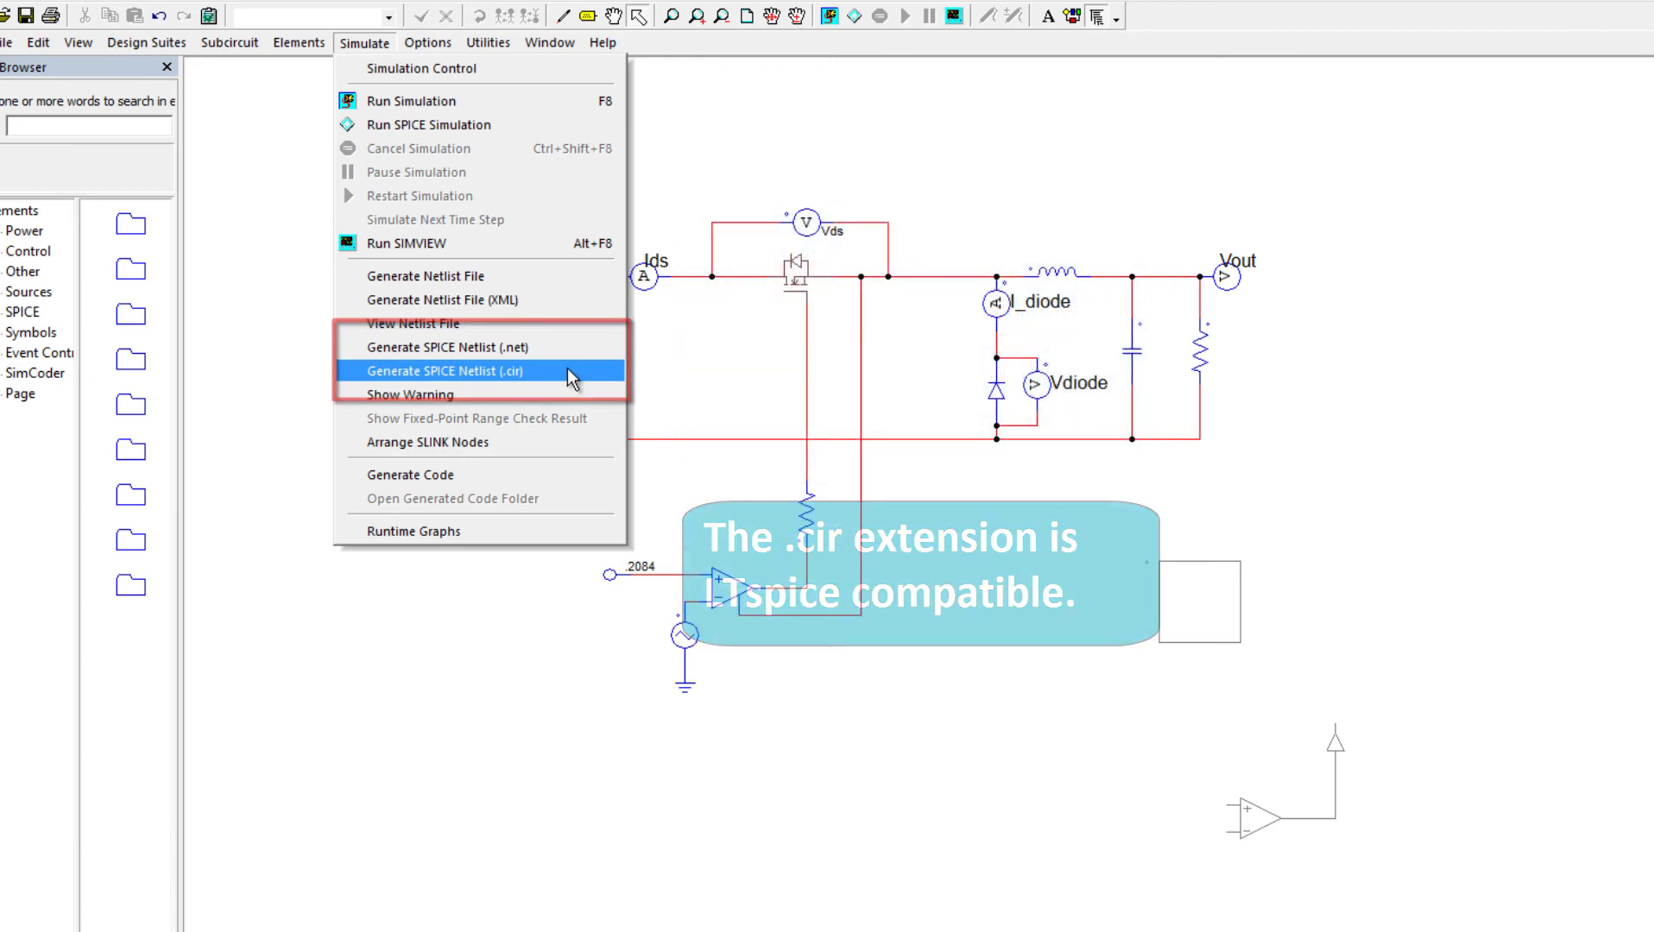
{"action": "left_click", "coordinate": [567, 370]}
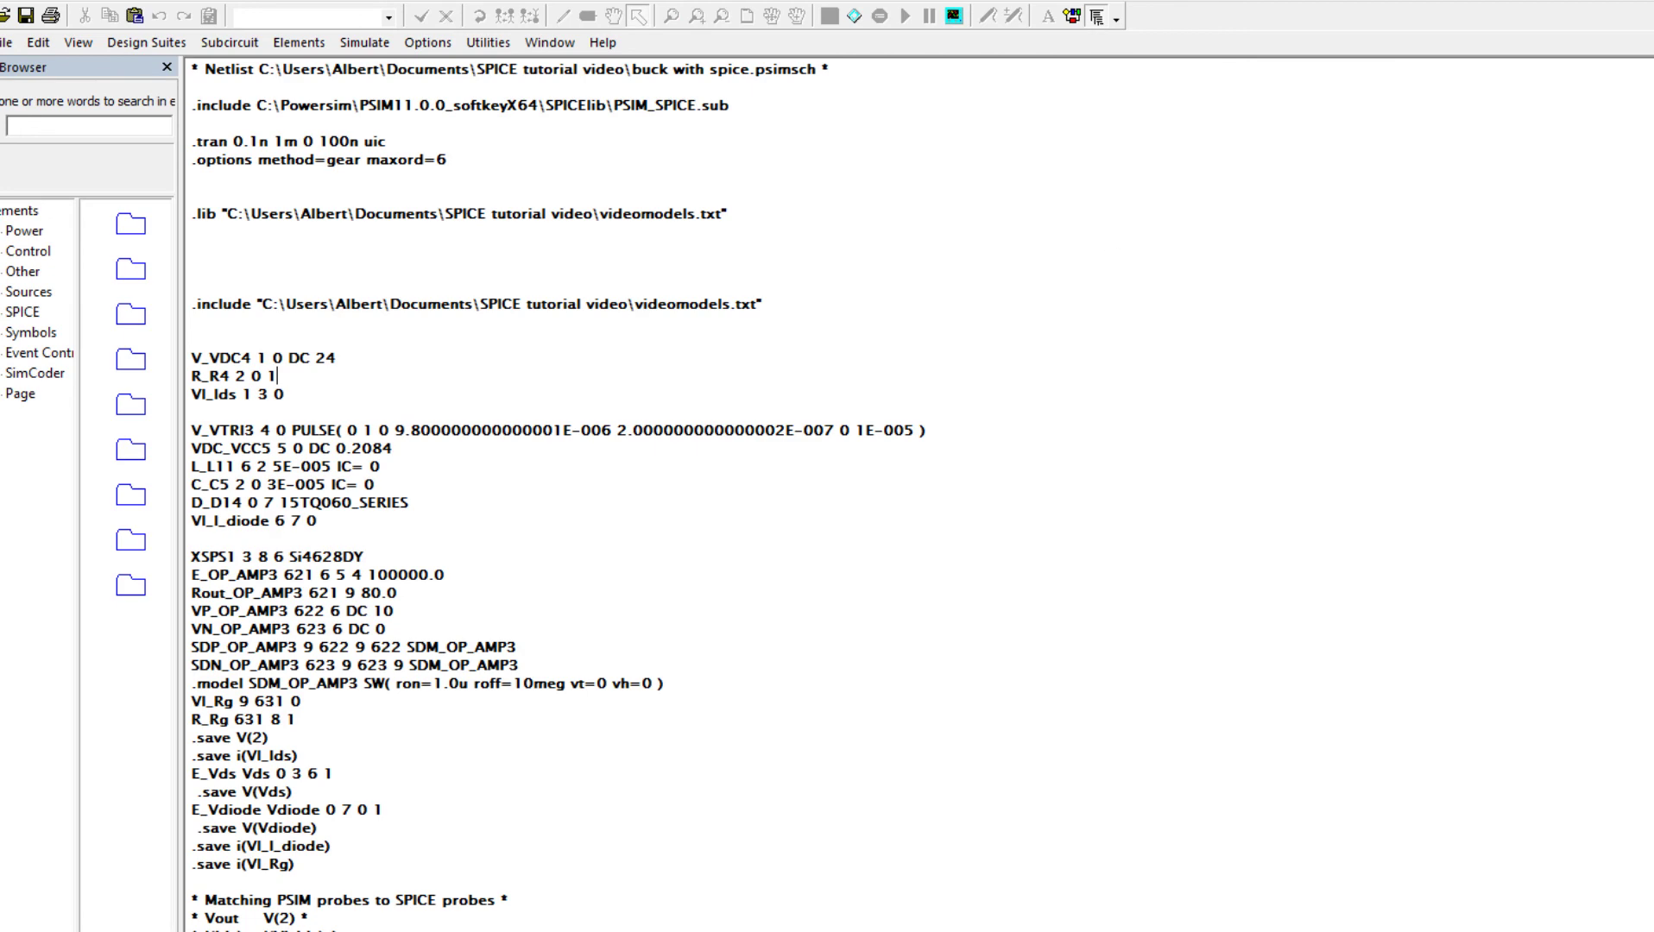
{"action": "key", "text": "alt+Tab"}
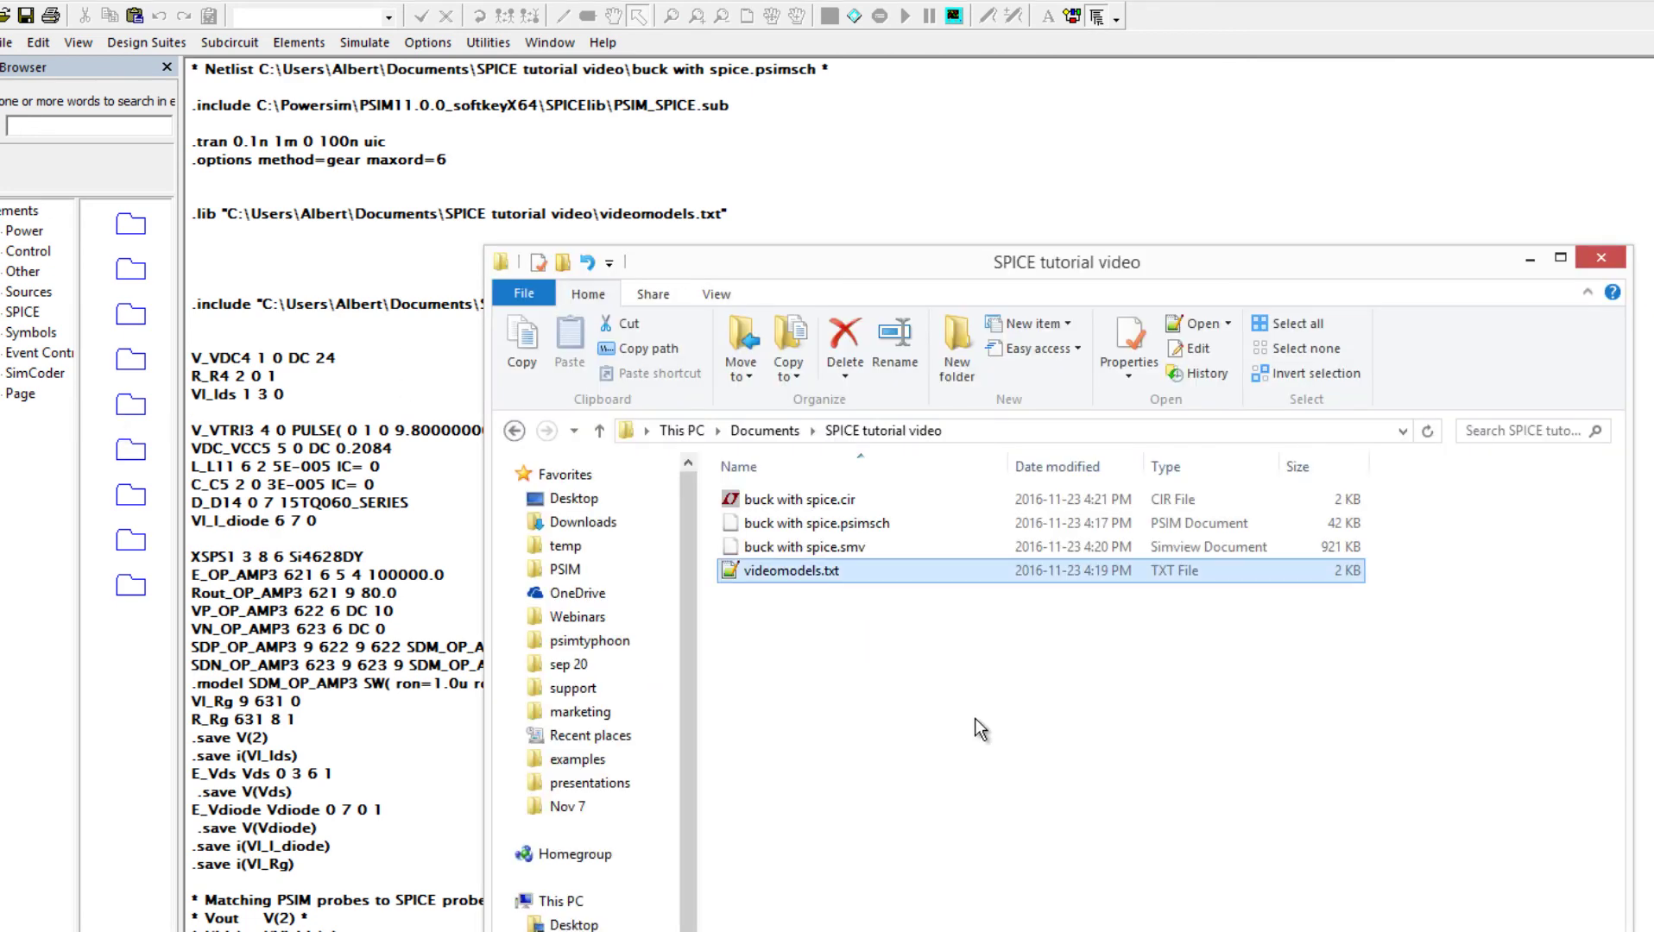
- Open buck with spice.cir in LTspice and enlarge the waveform pane to fill the window
{"action": "left_click", "coordinate": [974, 718]}
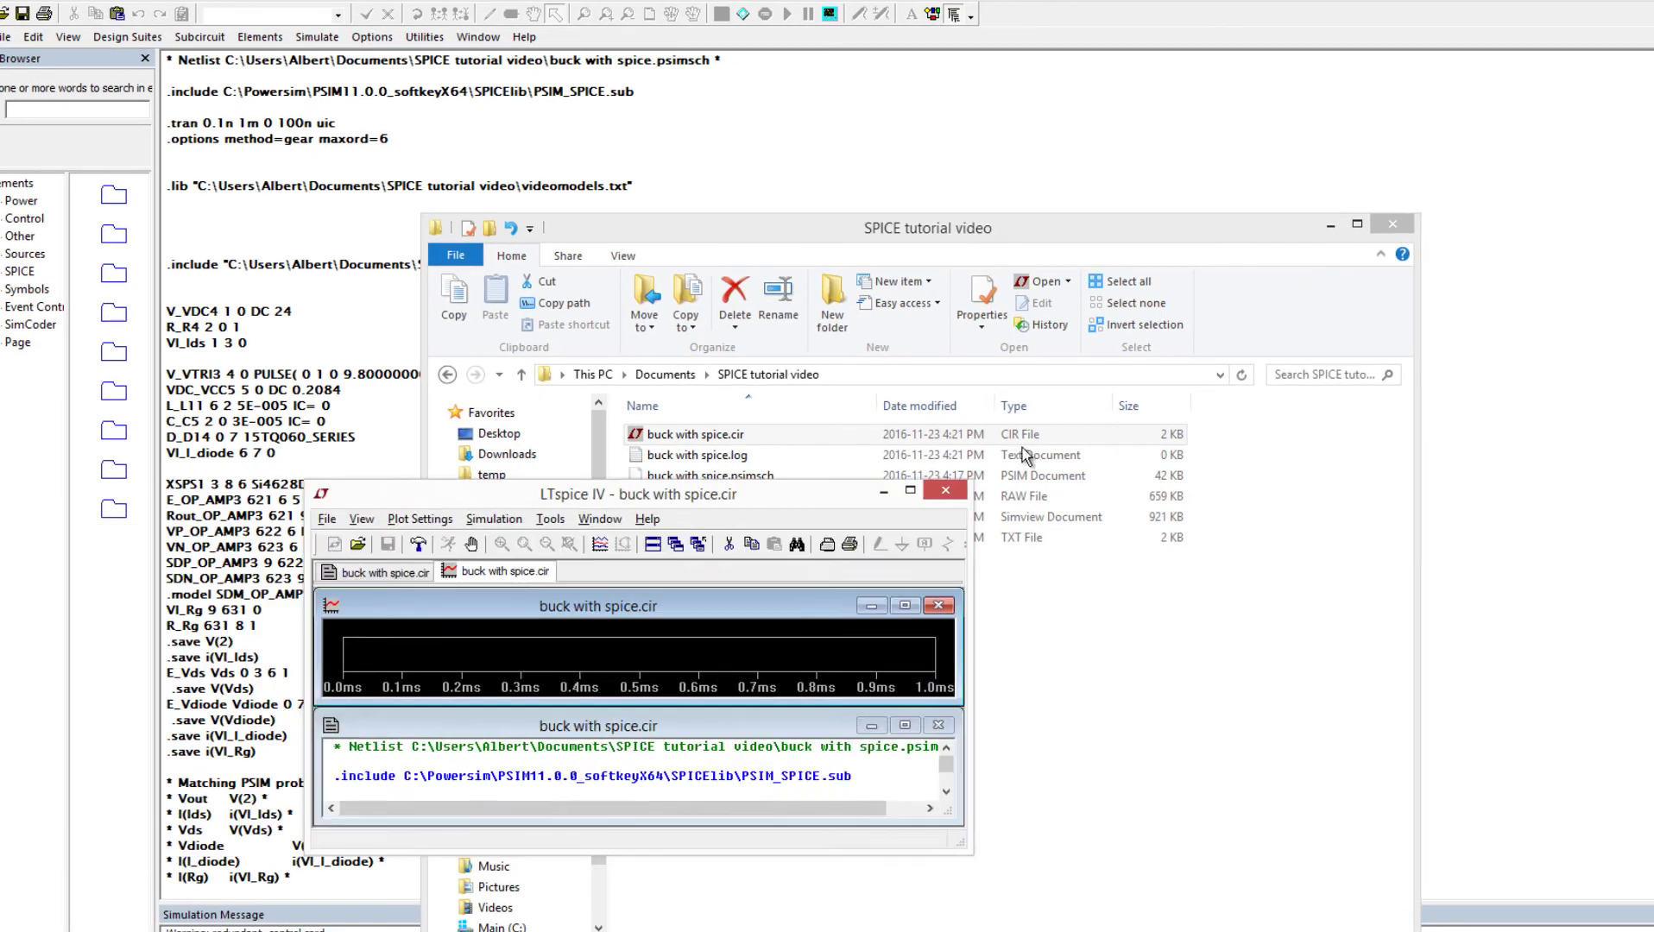
{"action": "left_click_drag", "start_coordinate": [1206, 557], "coordinate": [1498, 777]}
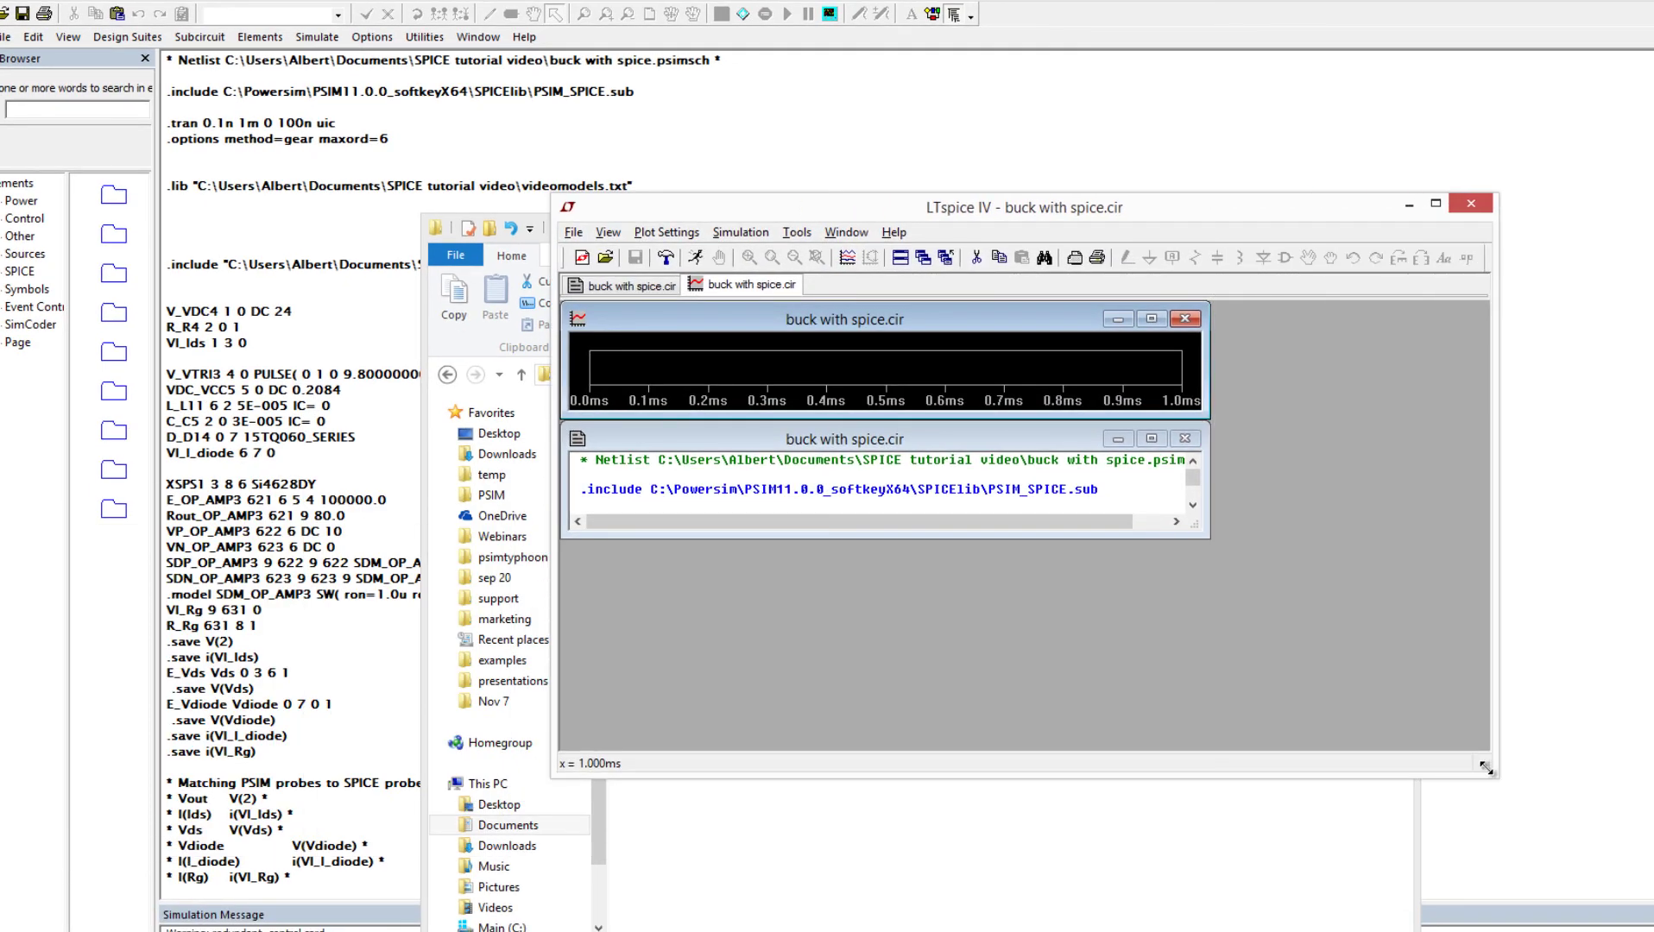
{"action": "double_click", "coordinate": [1027, 322]}
- Plot V(2) and zoom into its ripple near 4.66 V around 640–830 µs
{"action": "right_click", "coordinate": [904, 373]}
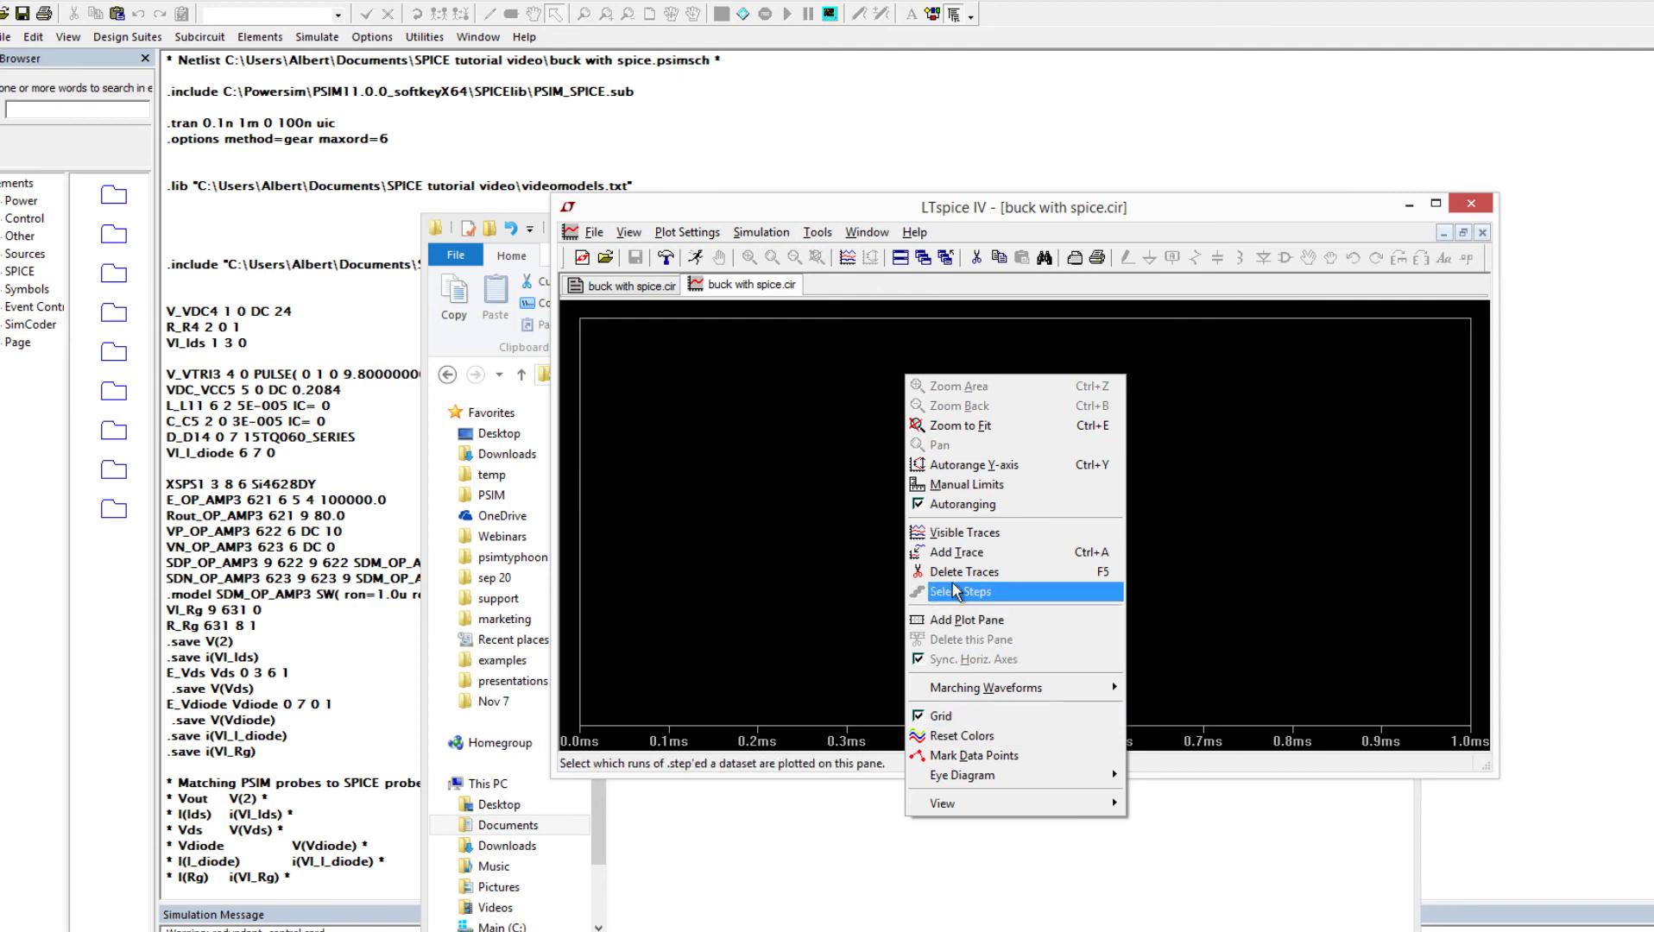
{"action": "left_click", "coordinate": [983, 550]}
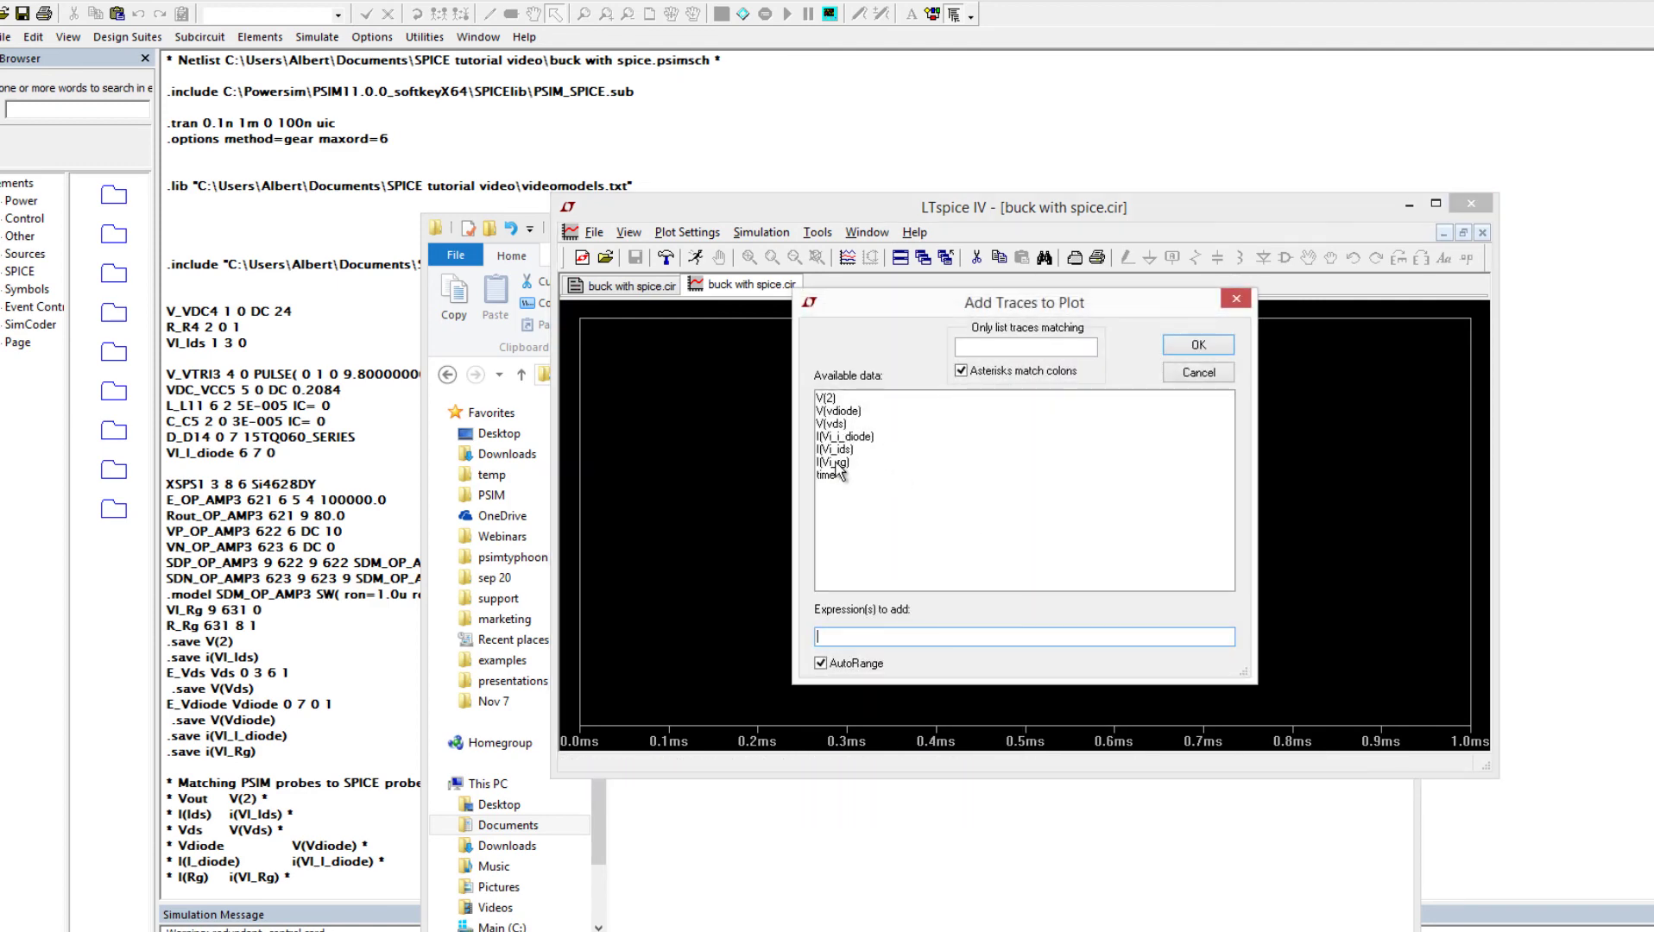
{"action": "double_click", "coordinate": [831, 400]}
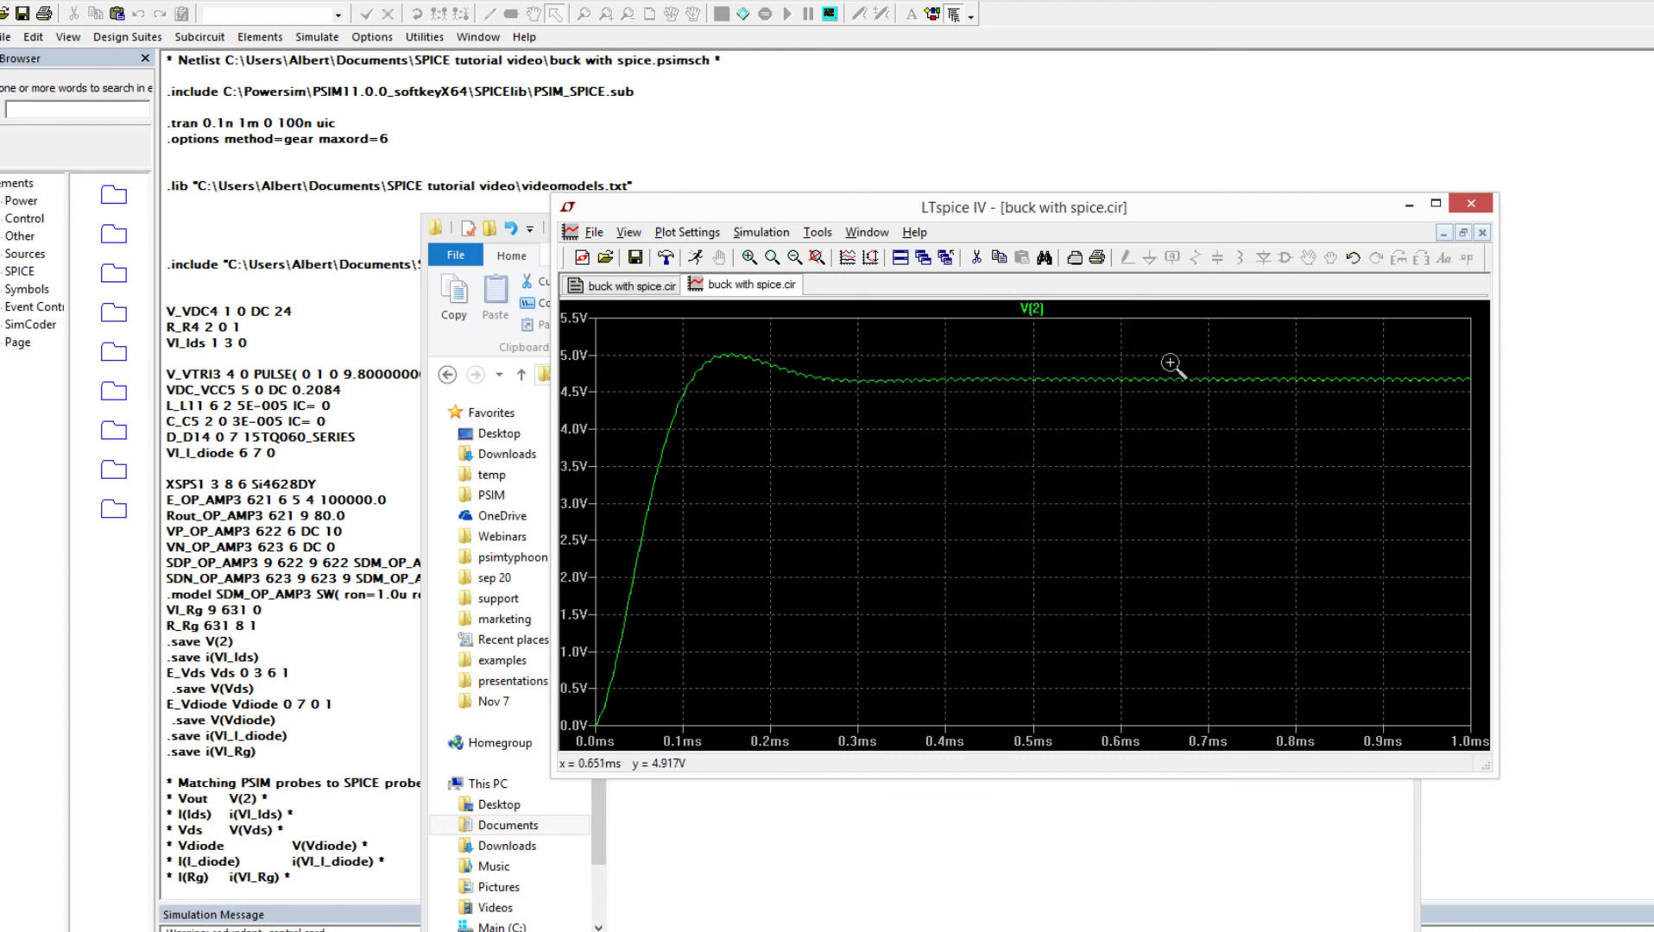
{"action": "left_click_drag", "start_coordinate": [1162, 365], "coordinate": [1318, 414]}
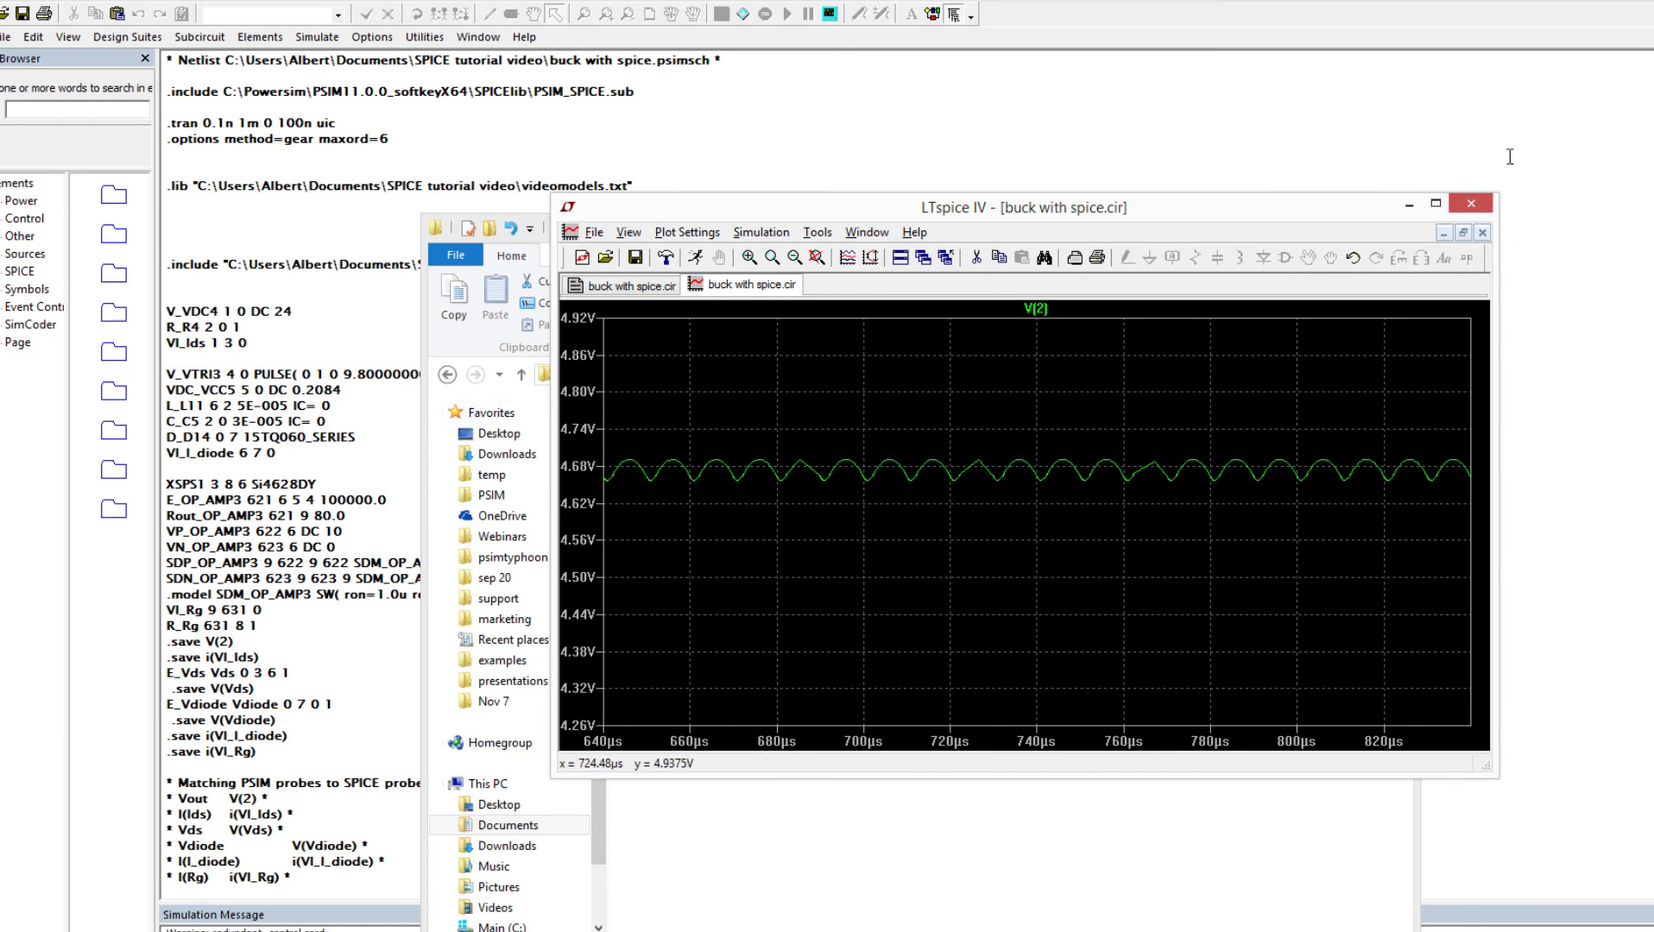
{"action": "left_click", "coordinate": [1594, 176]}
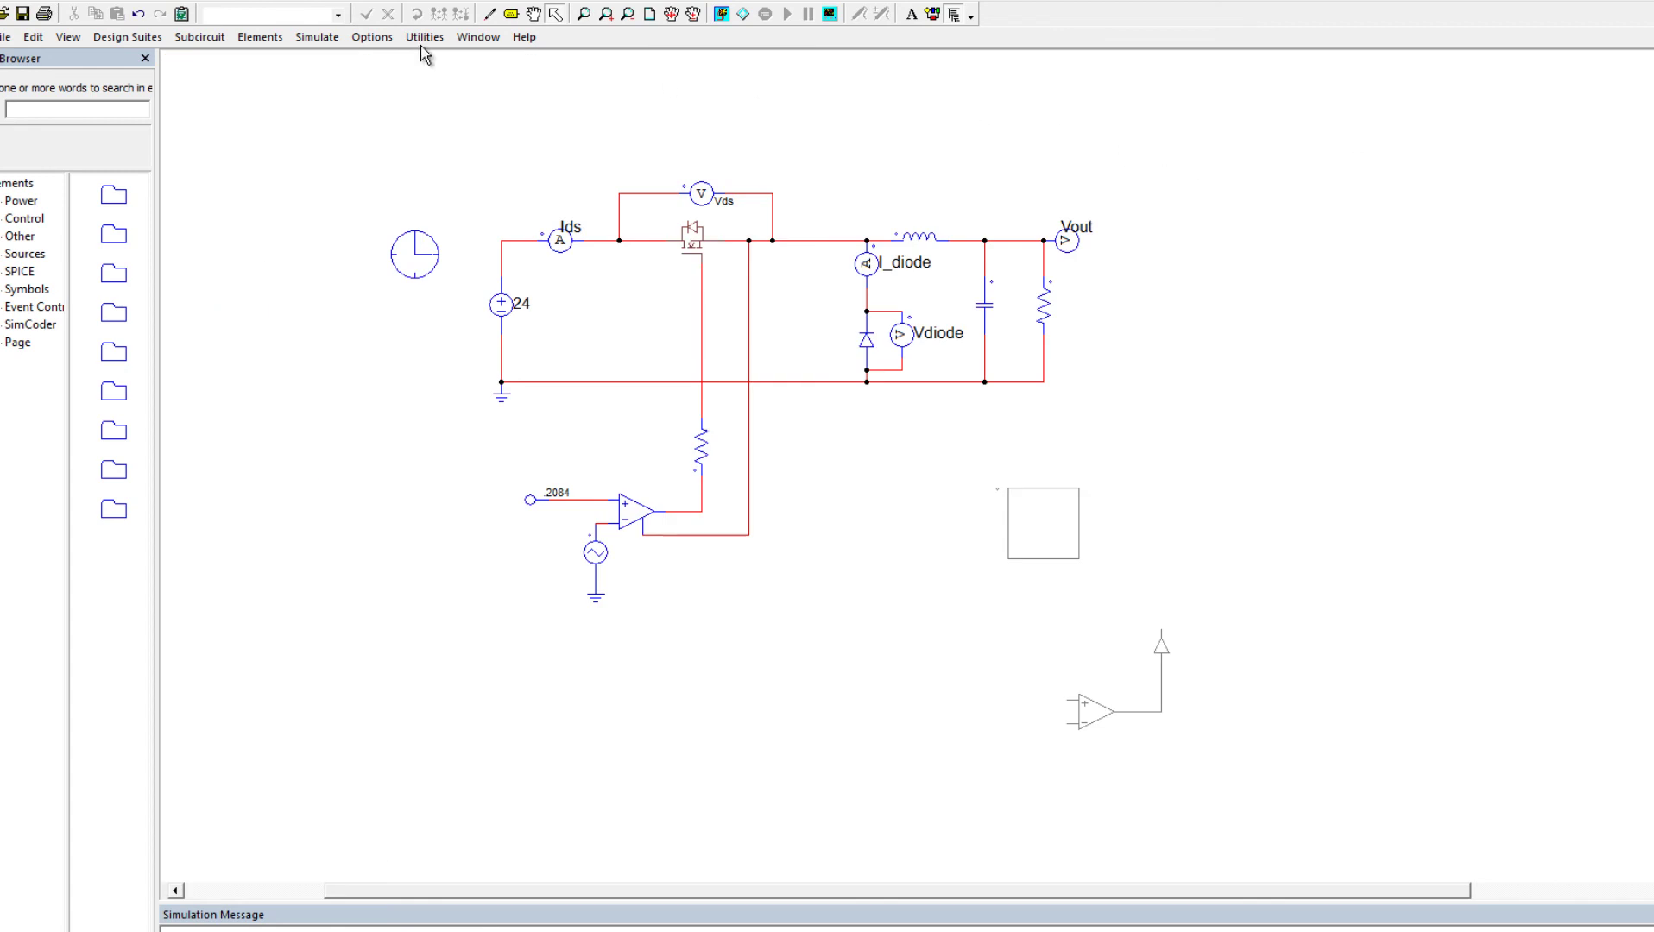
- Open PSIM's SPICE Netlist Check utility in LTspice format and move it into full view
{"action": "left_click", "coordinate": [372, 37]}
{"action": "mouse_move", "coordinate": [425, 41]}
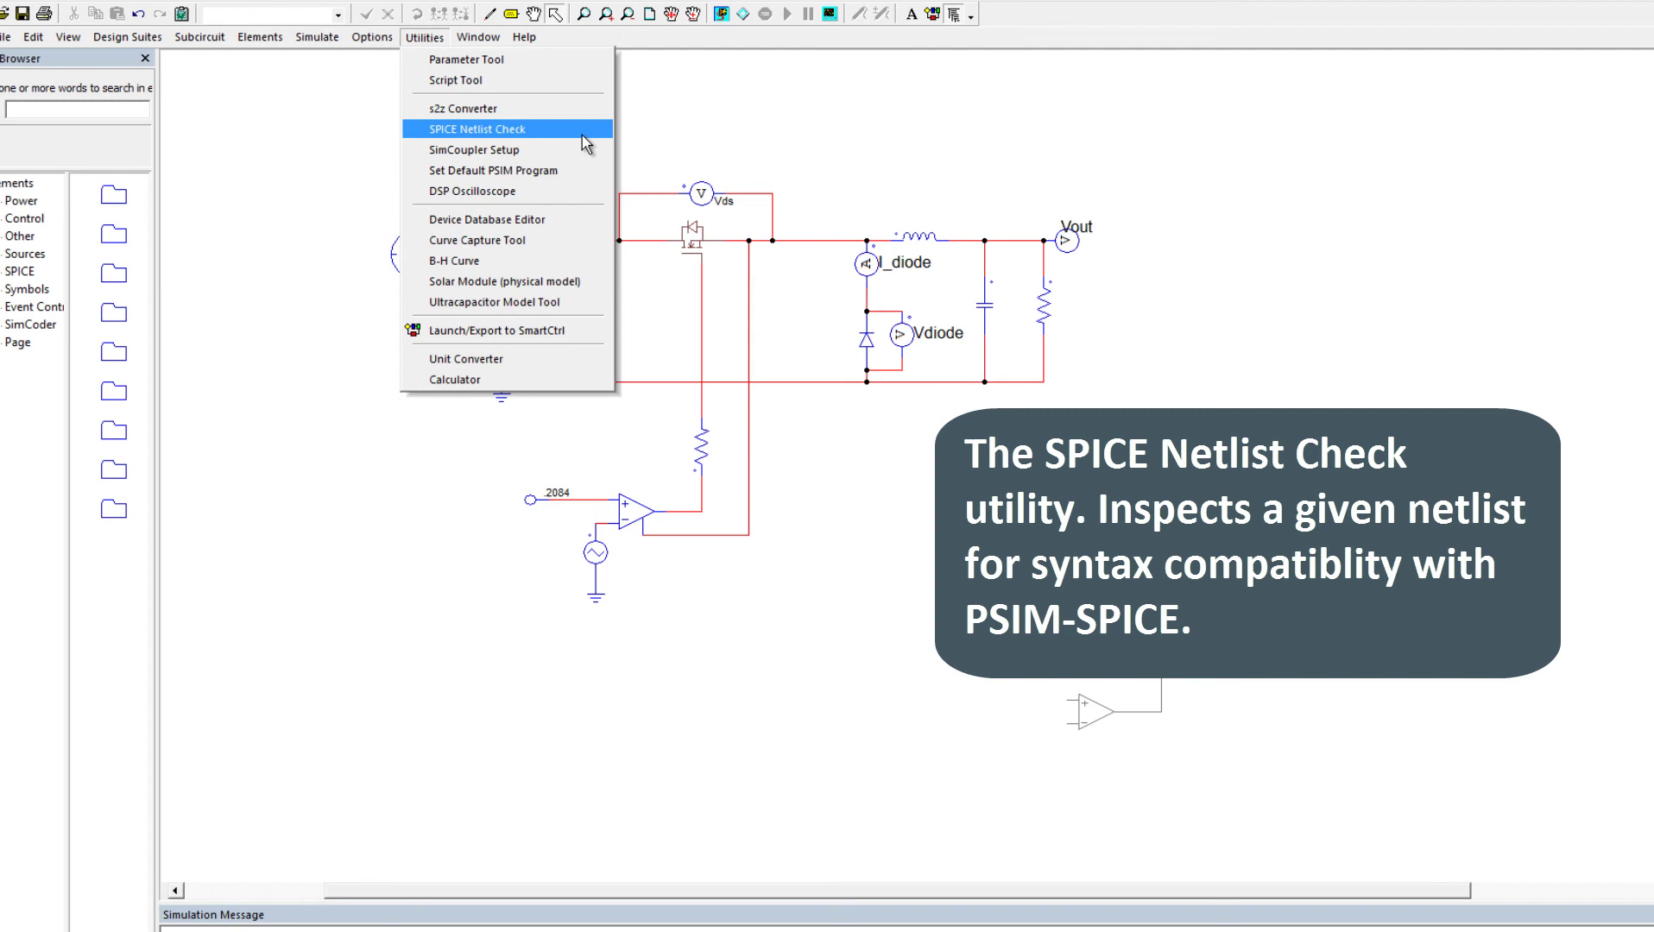
{"action": "left_click", "coordinate": [582, 137]}
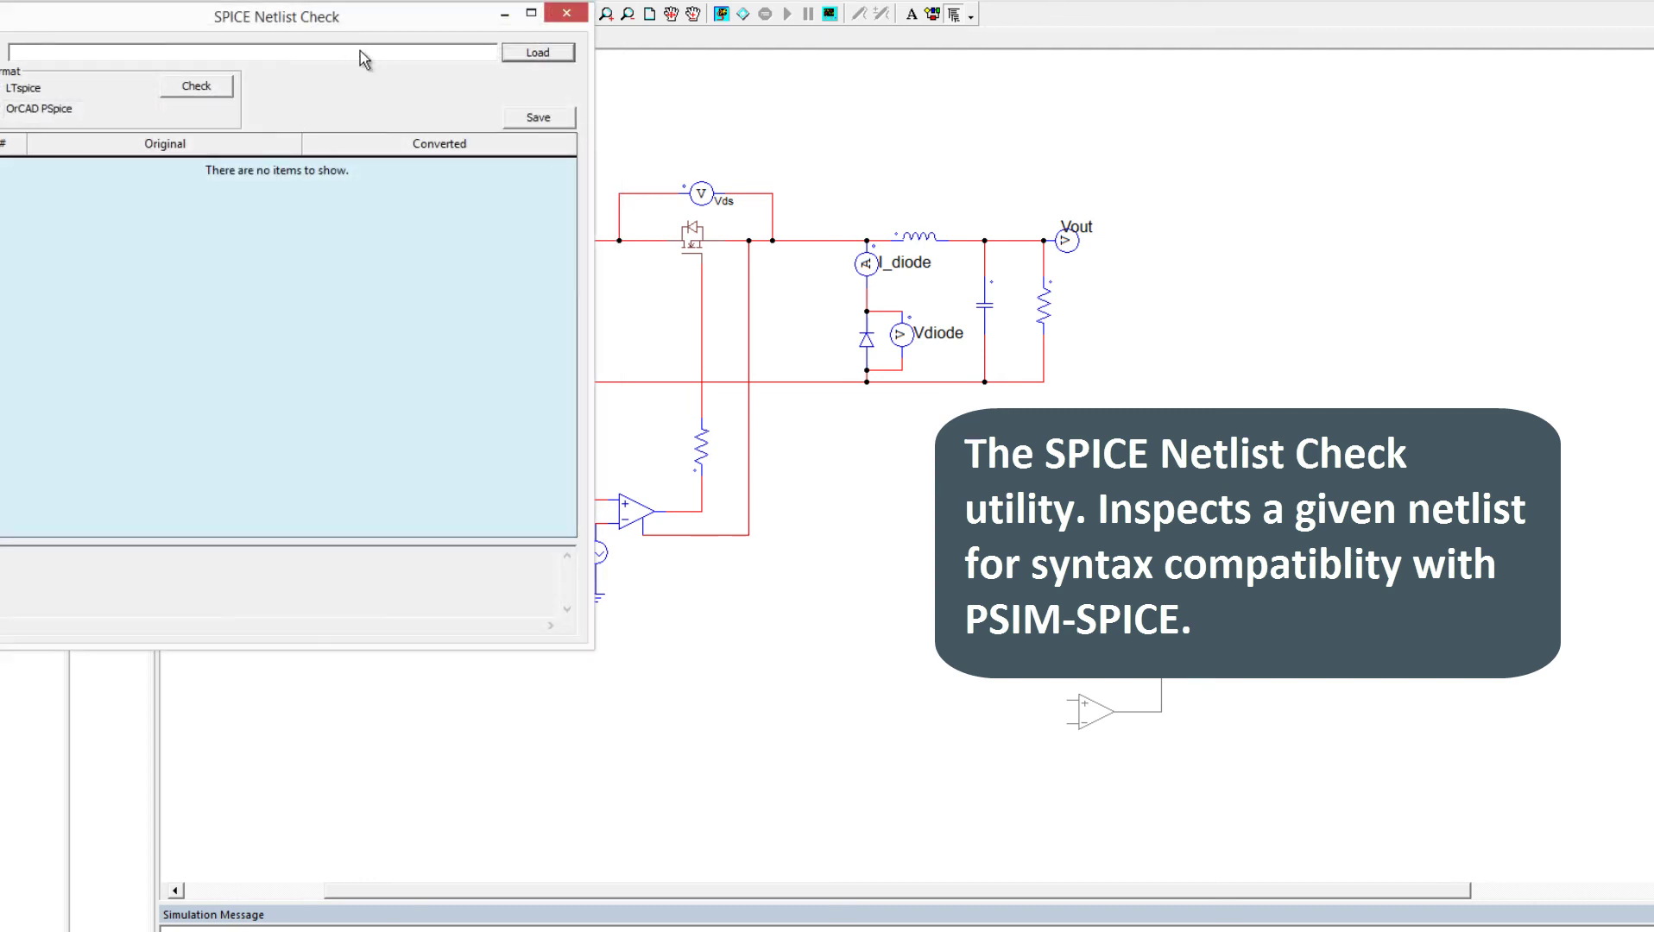
{"action": "left_click_drag", "start_coordinate": [70, 16], "coordinate": [580, 174]}
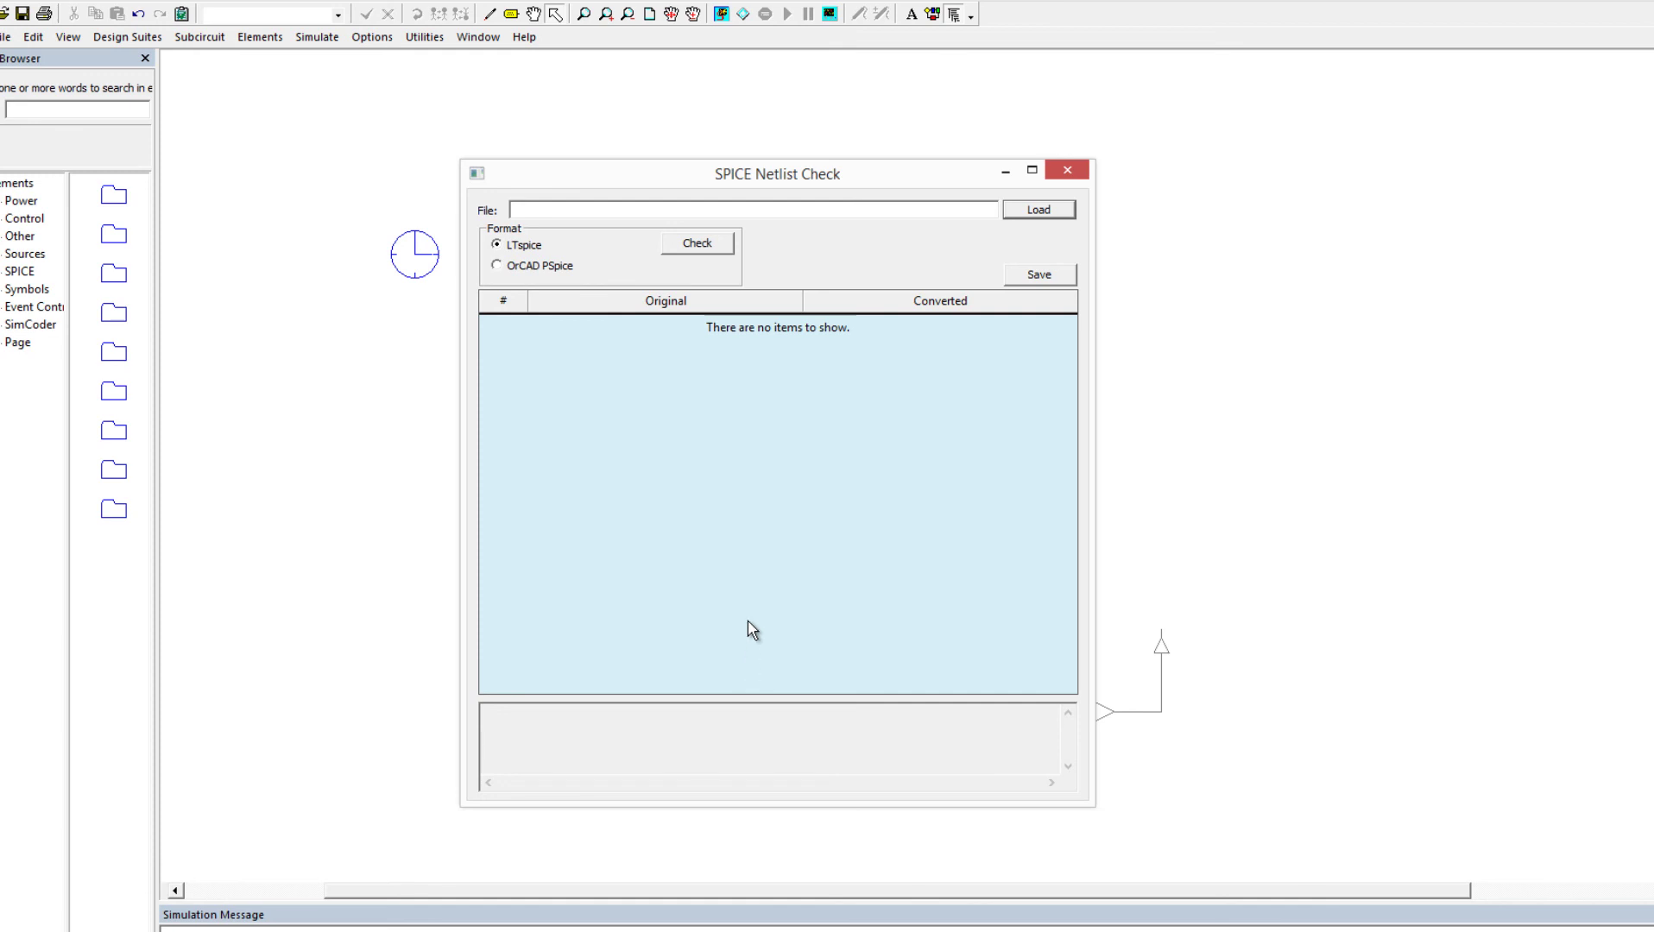
- Close the SPICE Netlist Check dialog to return to the buck schematic
{"action": "left_click", "coordinate": [1066, 171]}
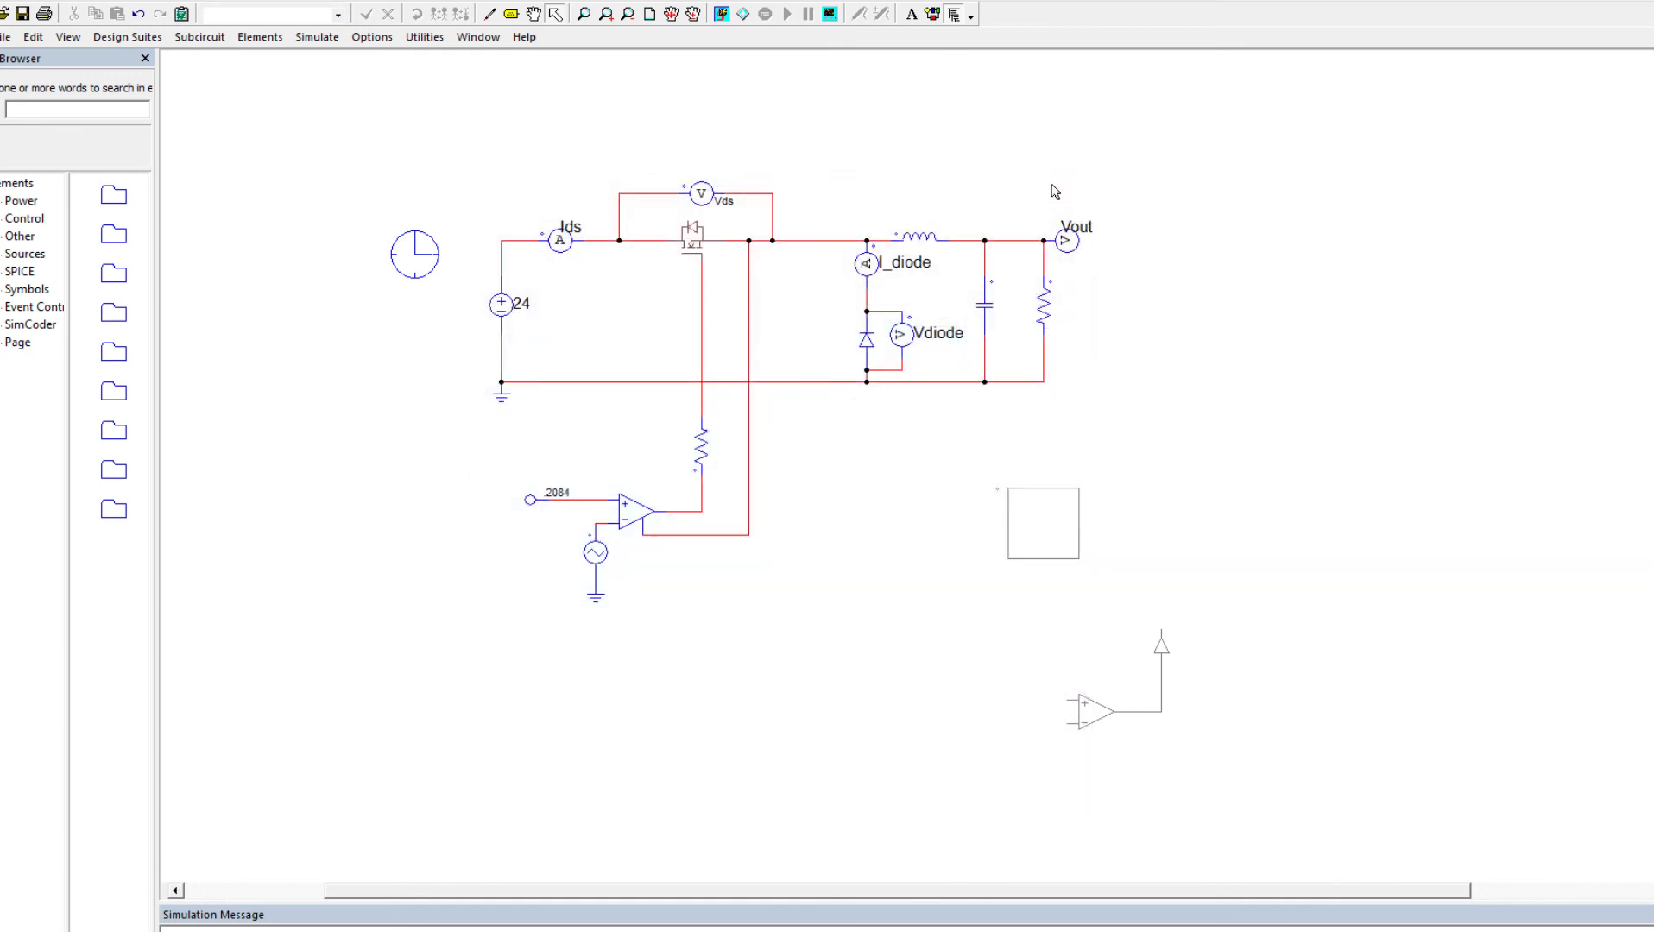